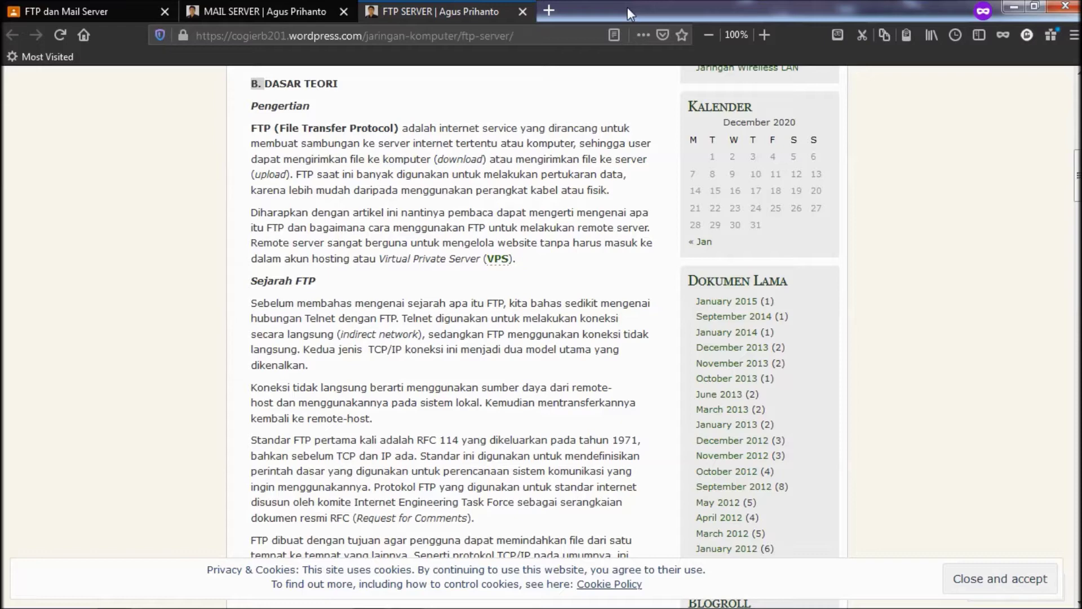
- Glance at the MAIL SERVER article, then scroll the FTP SERVER article down to C. Percobaan
left_click(265, 8)
left_click(437, 9)
scroll(471, 105, "up", 3)
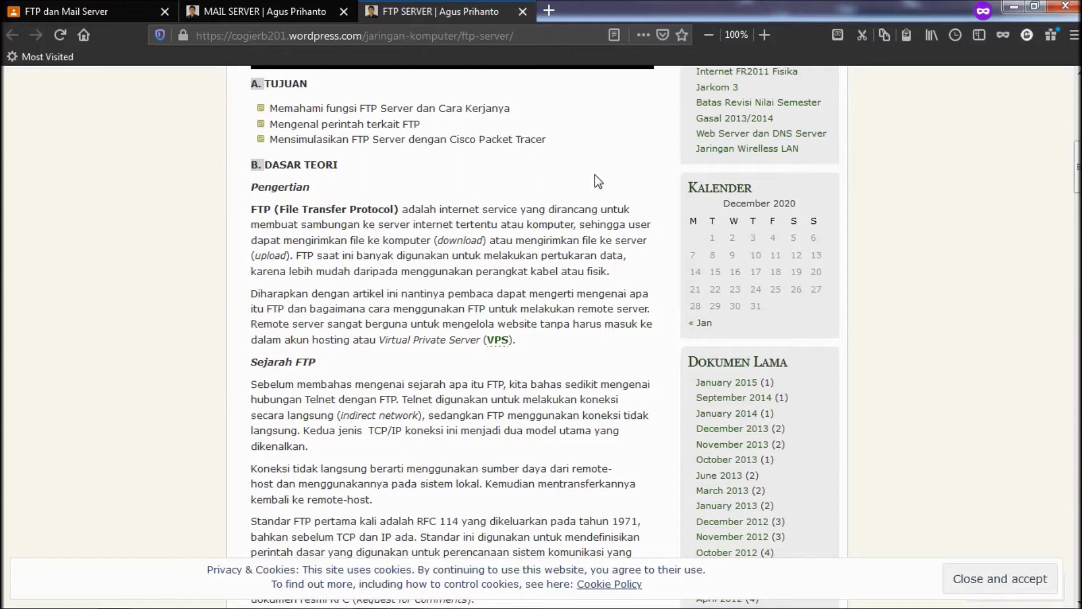
scroll(526, 284, "down", 6)
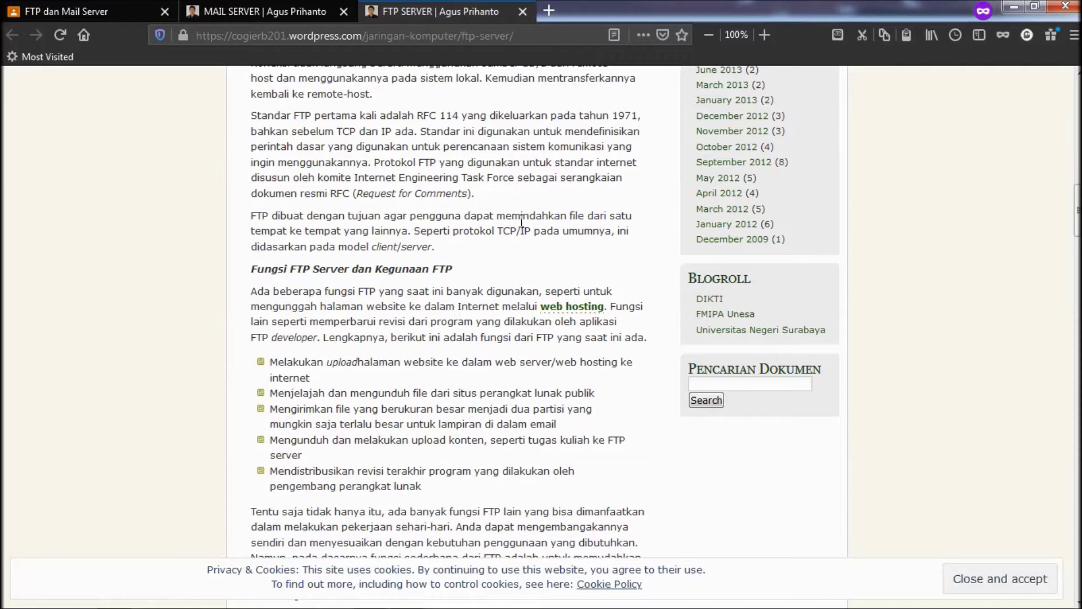
scroll(522, 223, "down", 5)
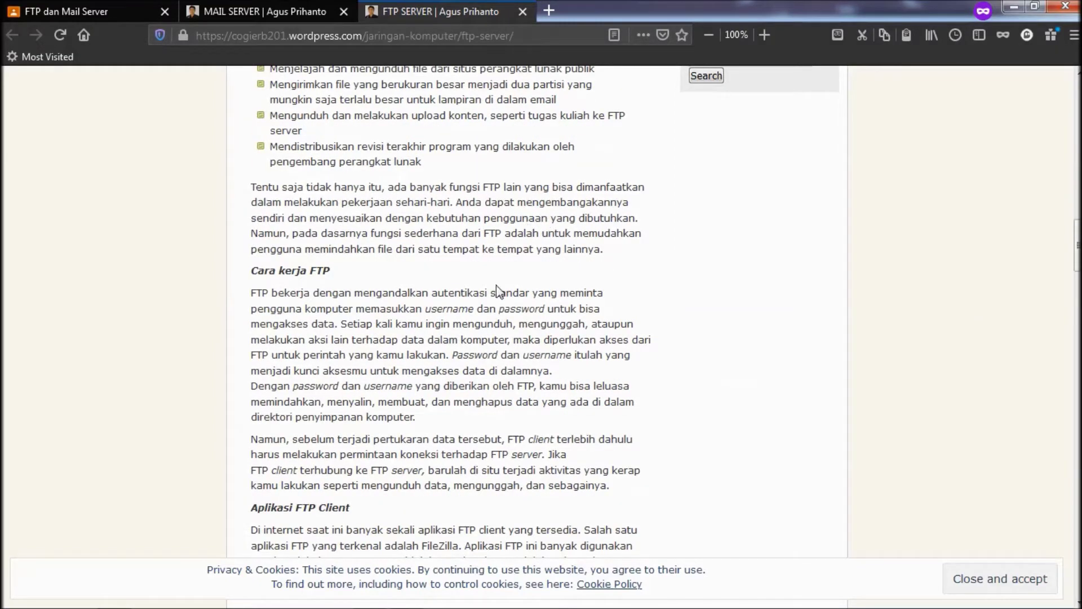
scroll(315, 180, "up", 1)
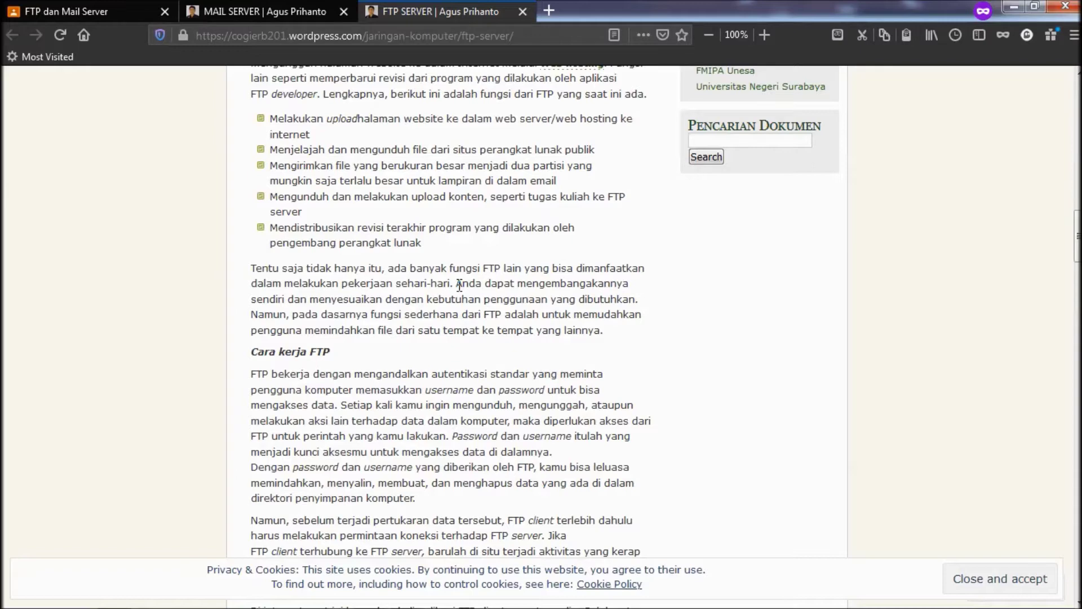
scroll(462, 224, "down", 3)
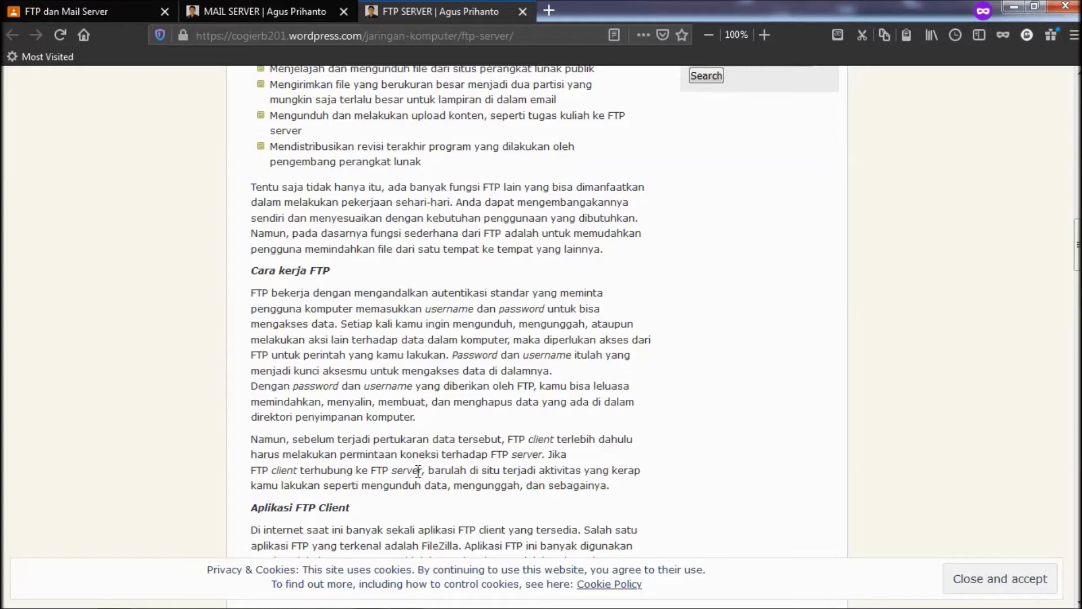
scroll(418, 471, "down", 4)
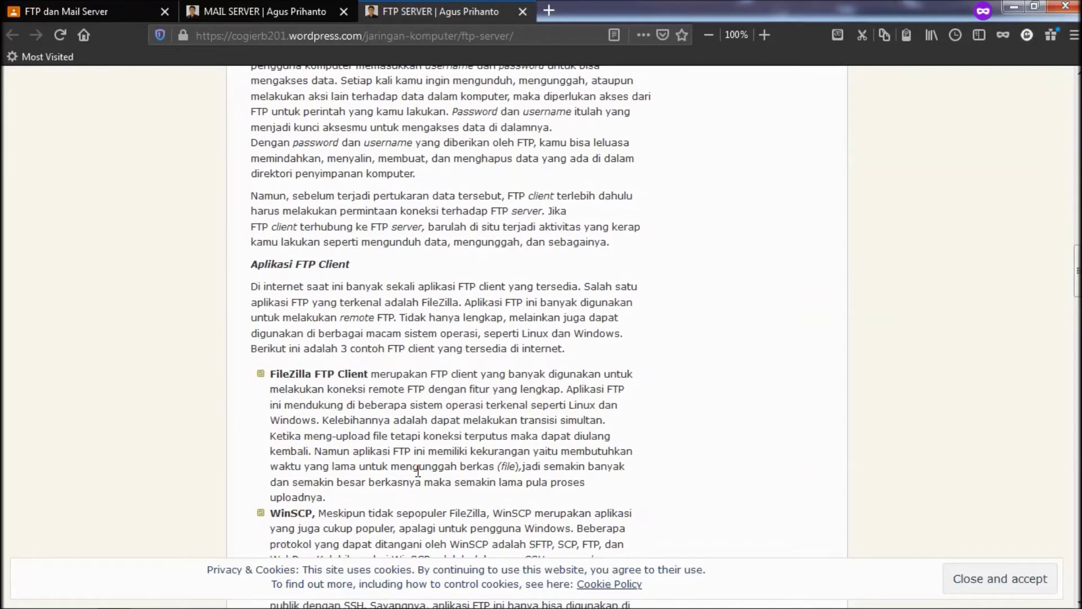
scroll(418, 471, "down", 10)
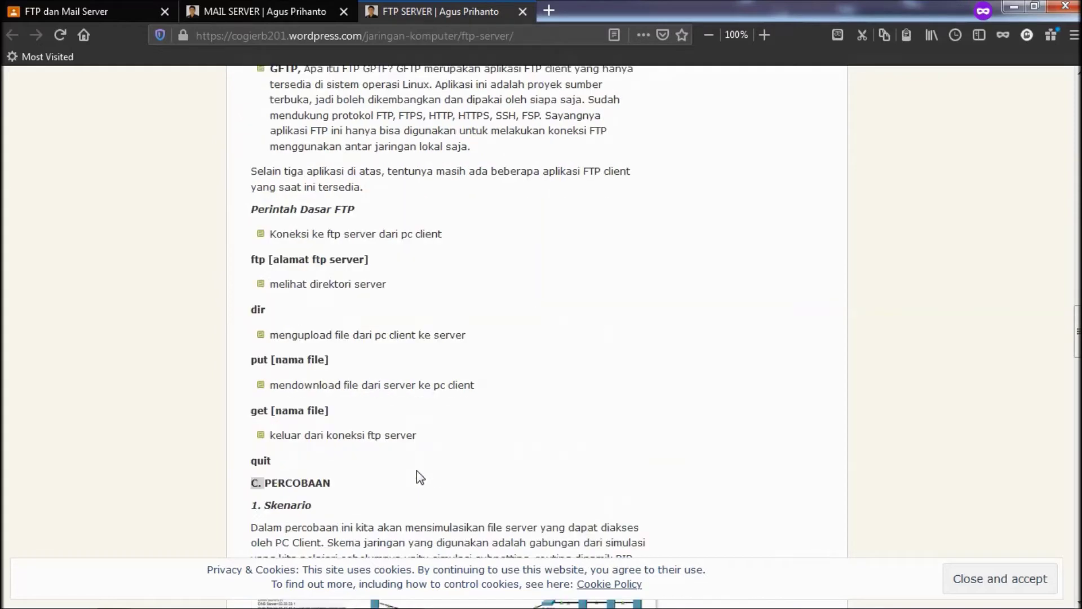
scroll(417, 476, "down", 1)
scroll(417, 471, "down", 2)
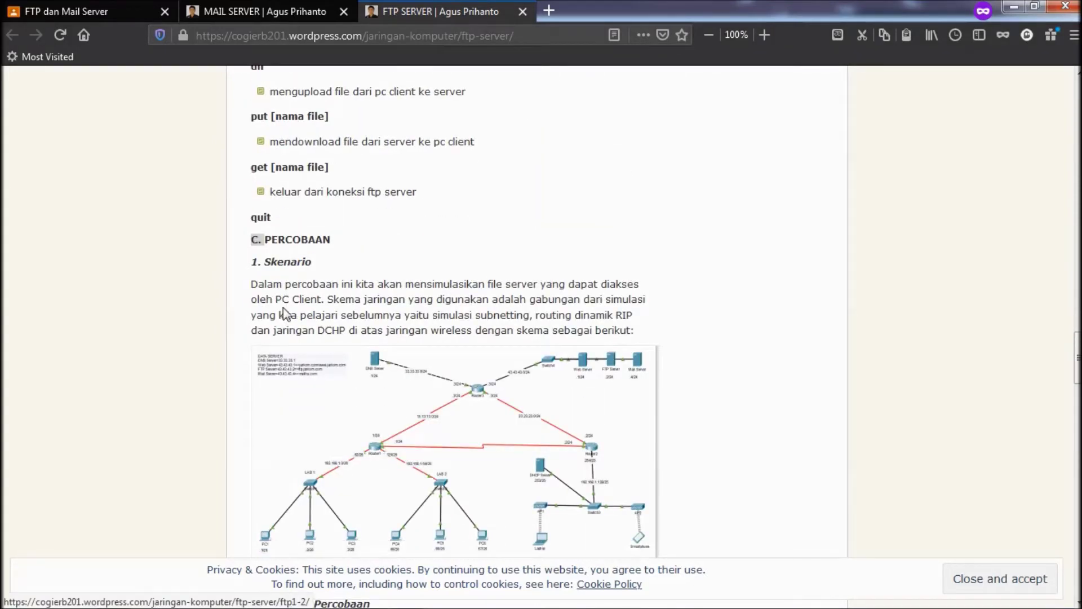
scroll(285, 309, "down", 1)
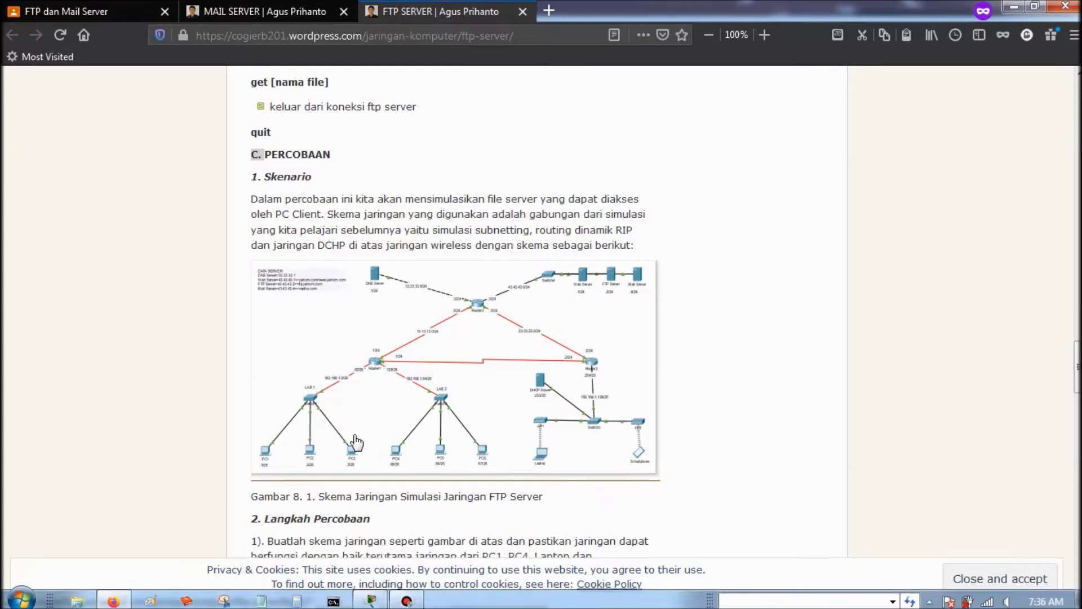
scroll(350, 442, "down", 2)
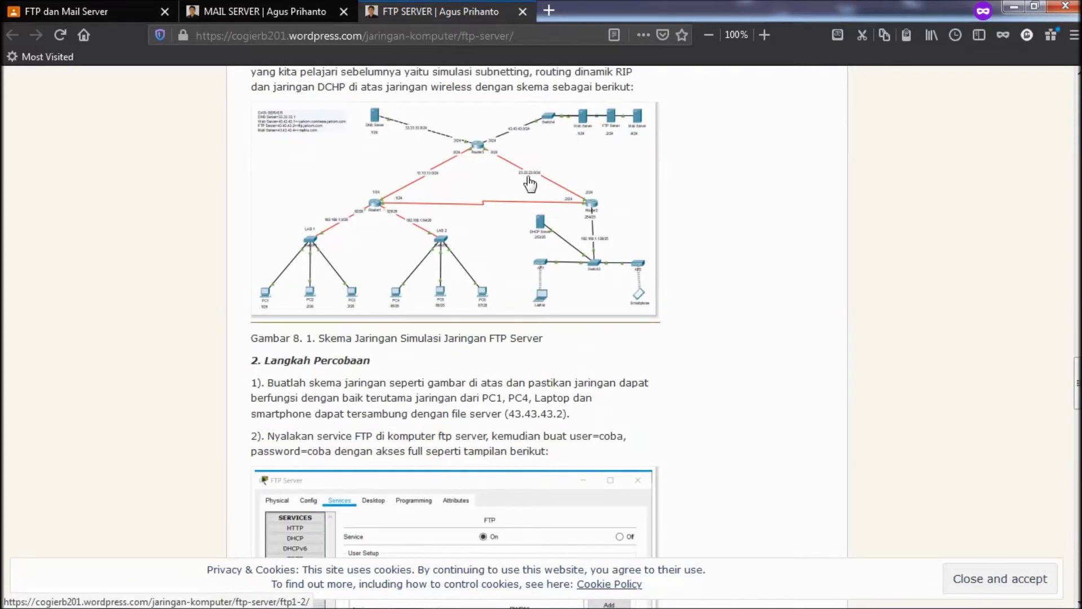
- View the enlarged network diagram and note the file server address 43.43.43.2
left_click(526, 200)
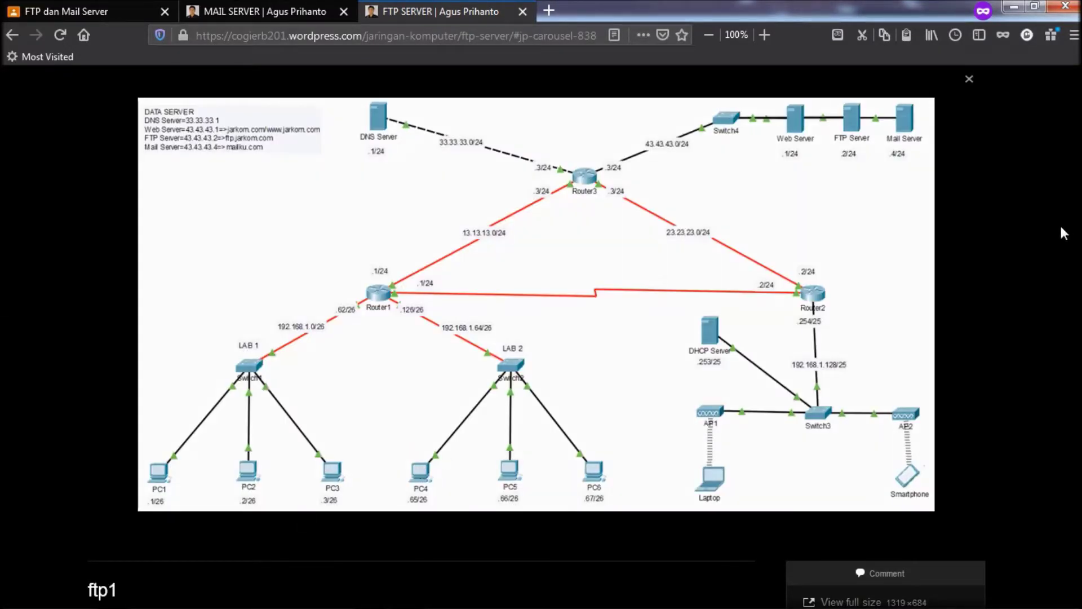
key("Escape")
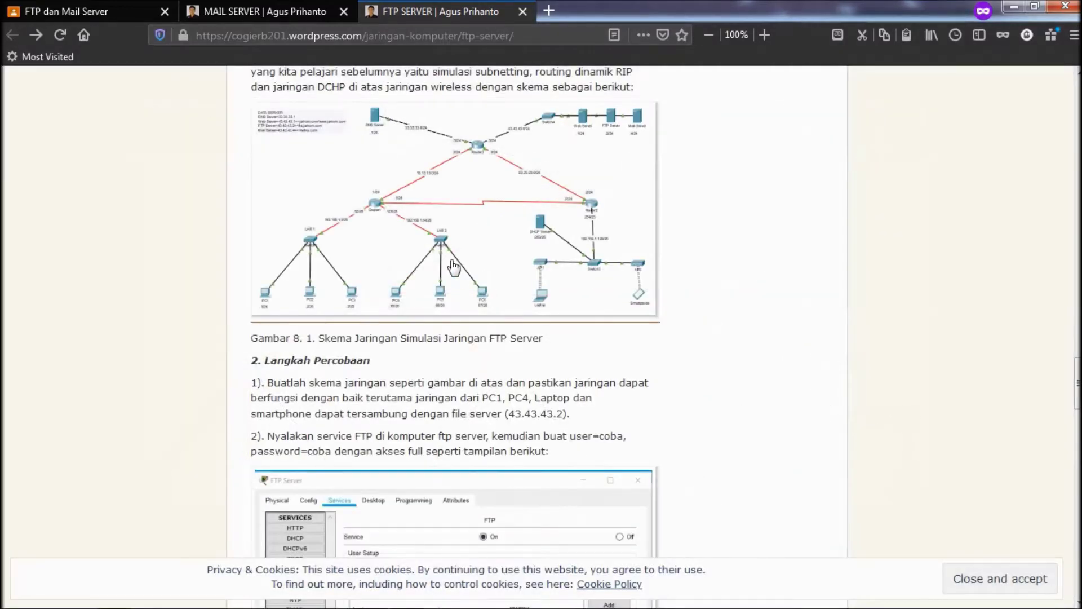
scroll(454, 268, "down", 2)
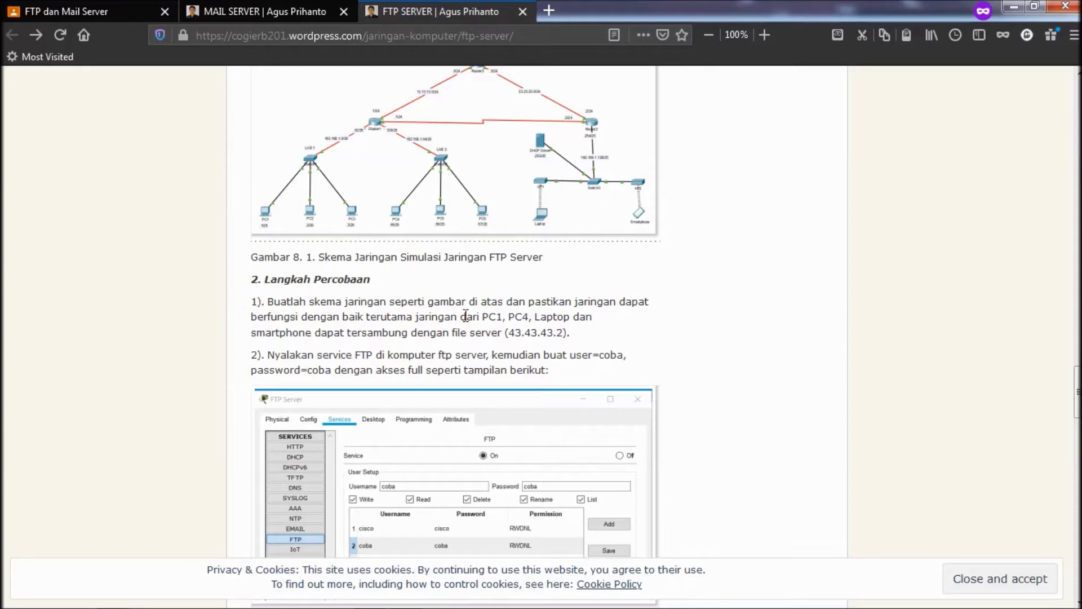
left_click_drag(508, 332, 594, 336)
left_click(593, 336)
scroll(593, 336, "down", 3)
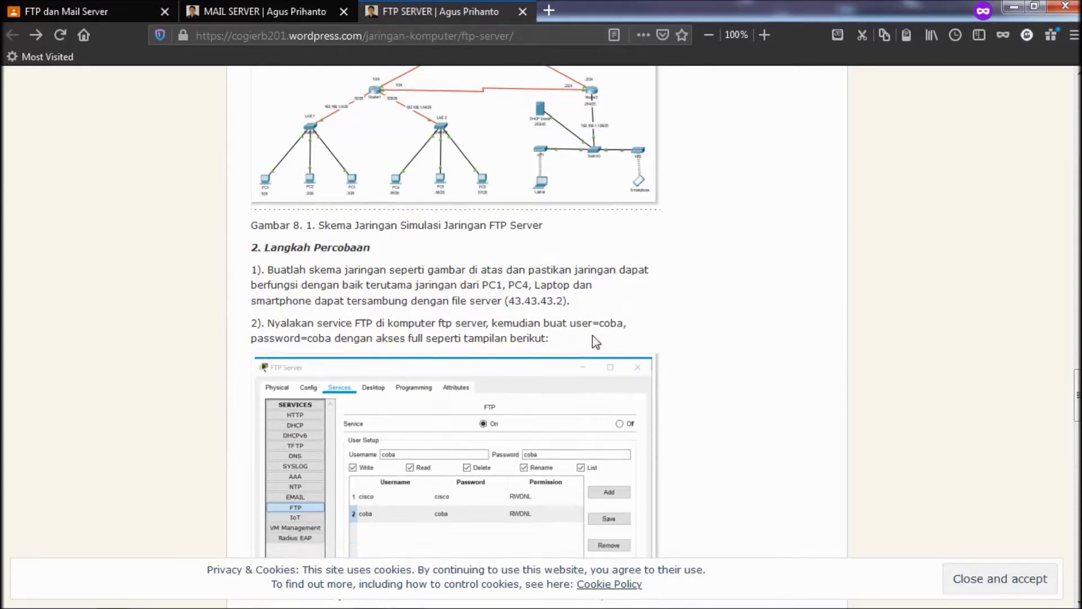
left_click(370, 601)
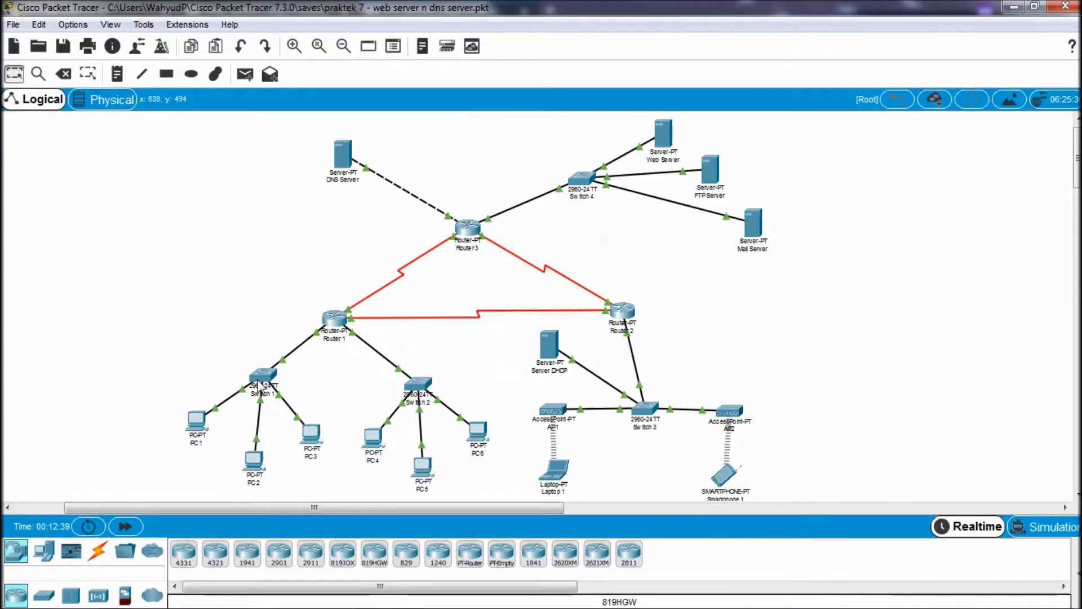
- Ping 43.43.43.2 from PC1's command prompt, getting 3 of 4 replies
left_click(207, 421)
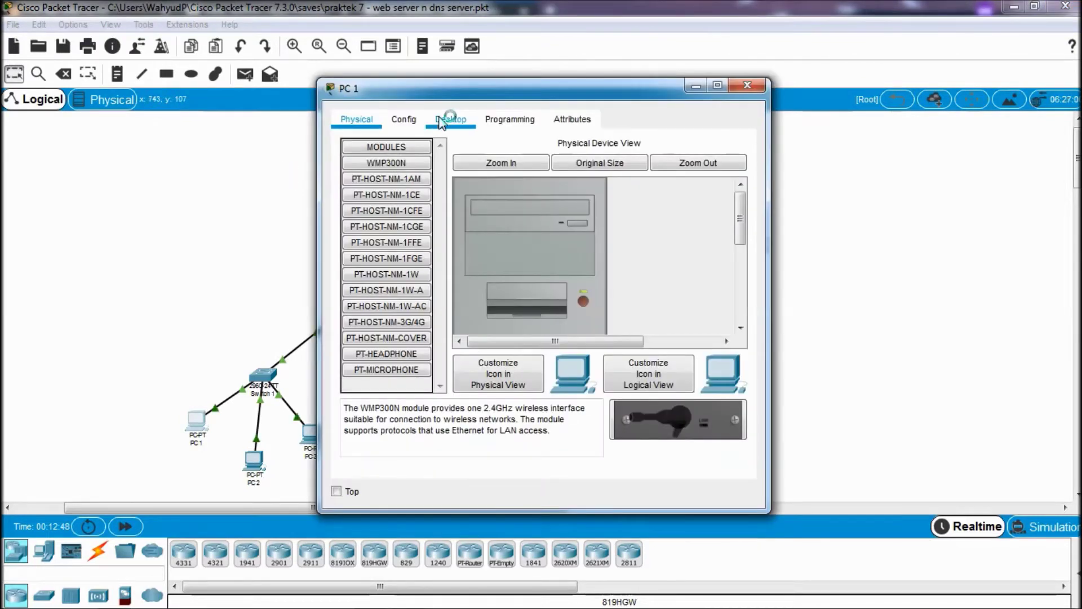
left_click(442, 119)
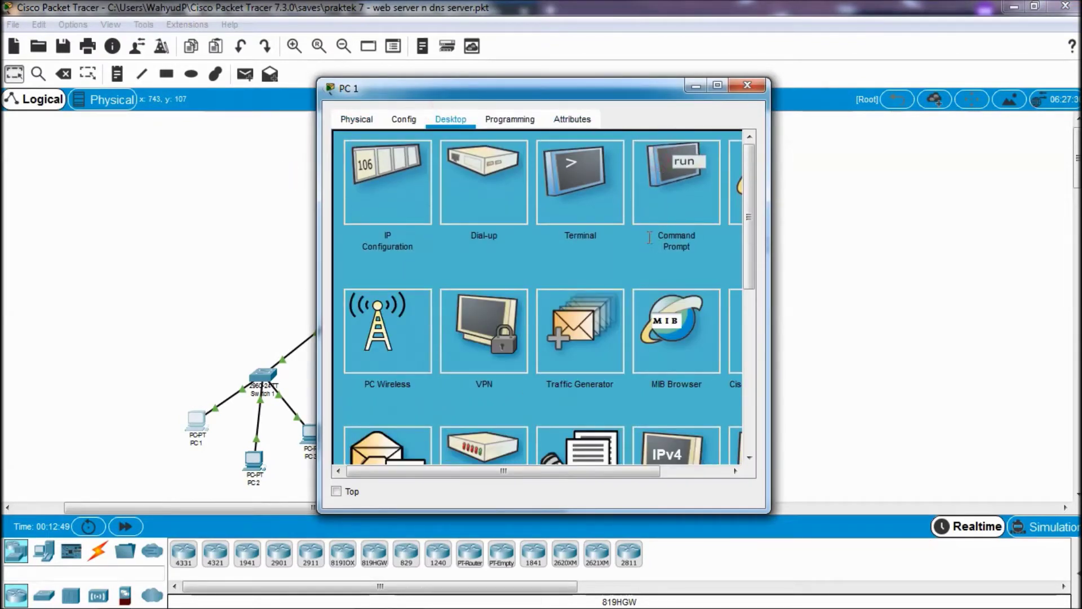
left_click(654, 234)
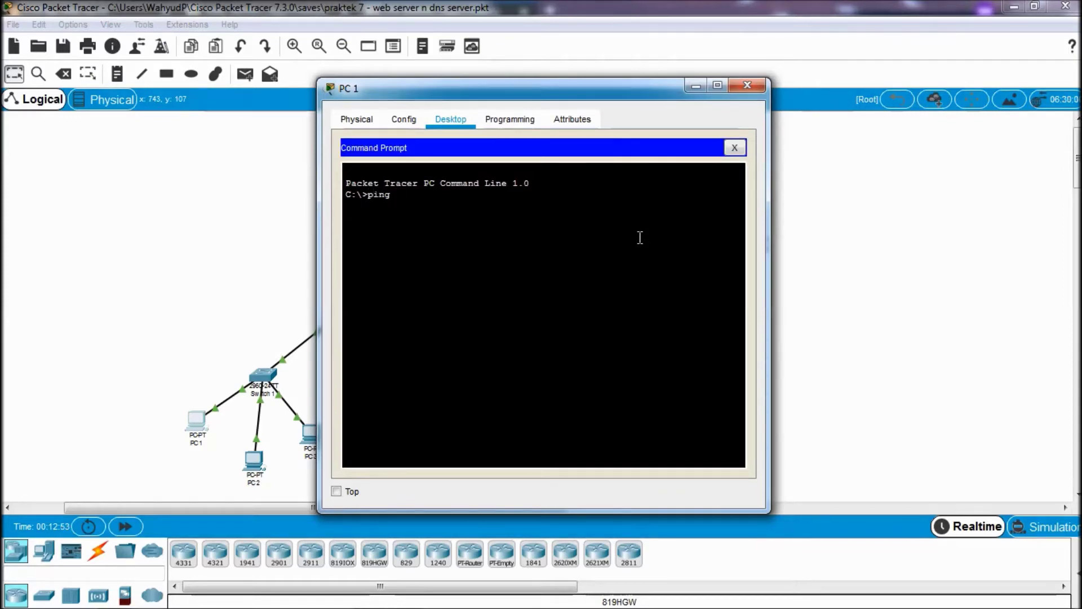
type("ping 43.43.43.2")
key("Return")
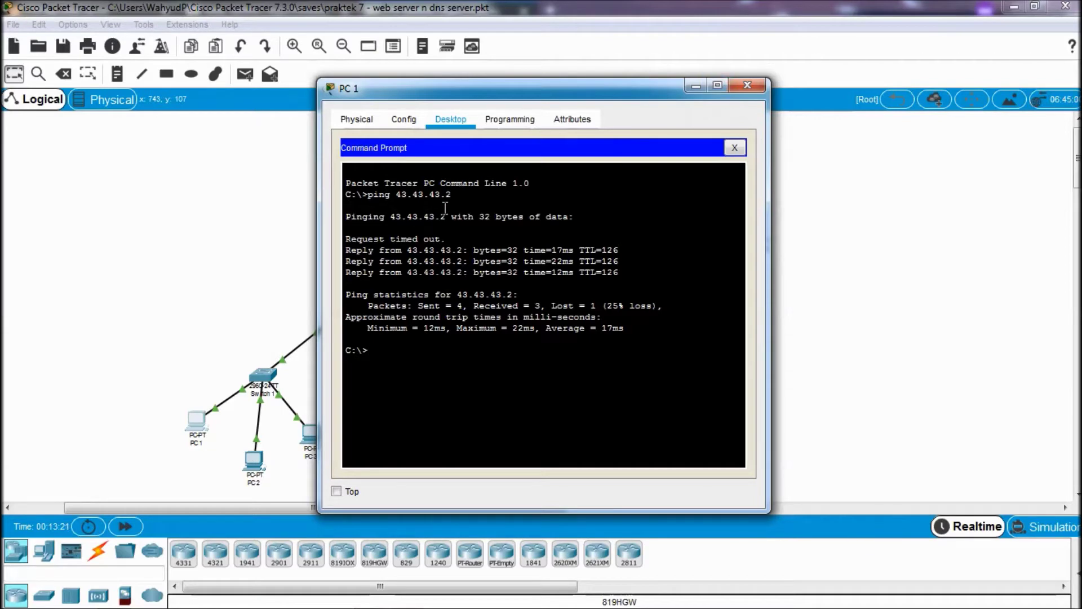
left_click(746, 86)
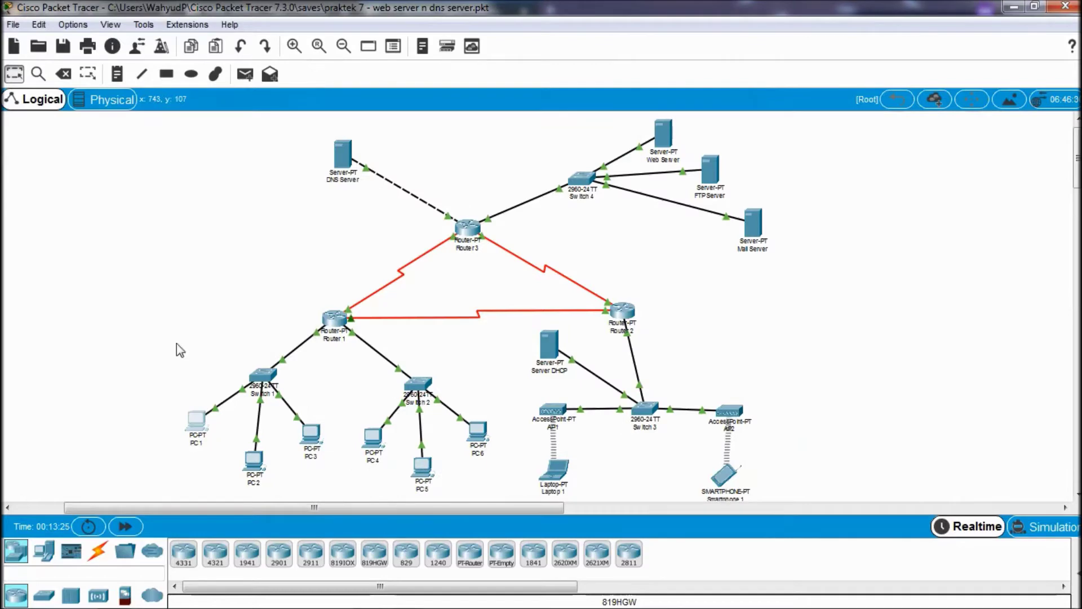
- Ping 43.43.43.2 from PC4's command prompt
left_click(371, 438)
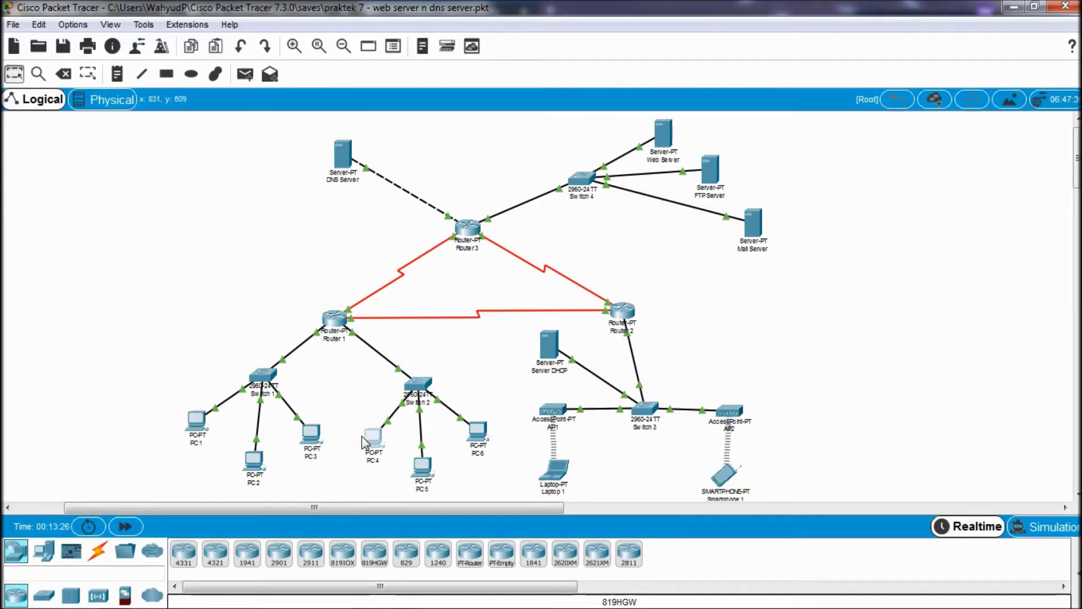
left_click(408, 119)
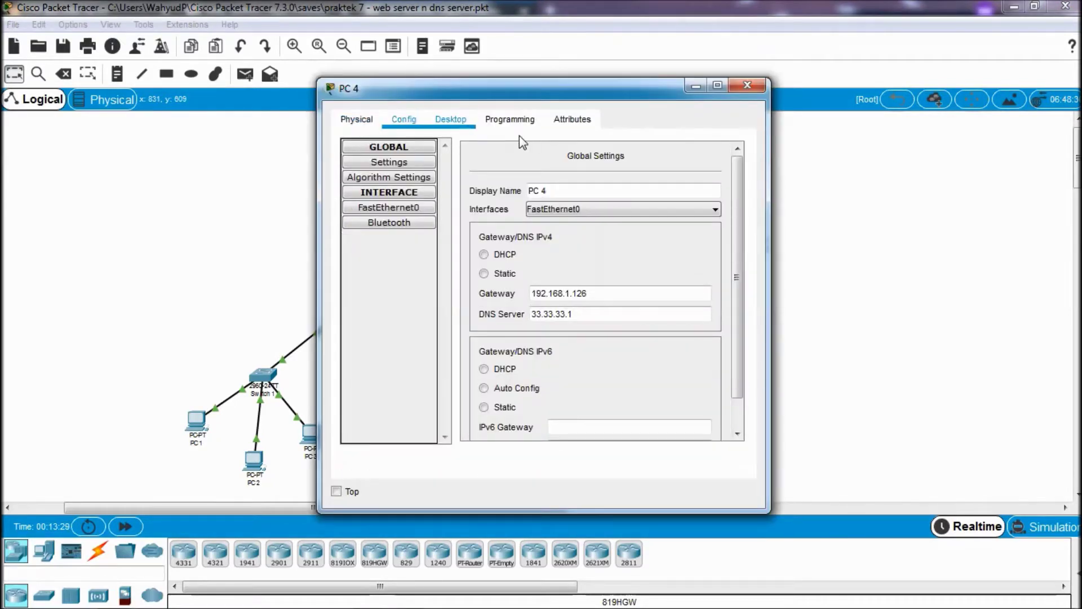
left_click(451, 119)
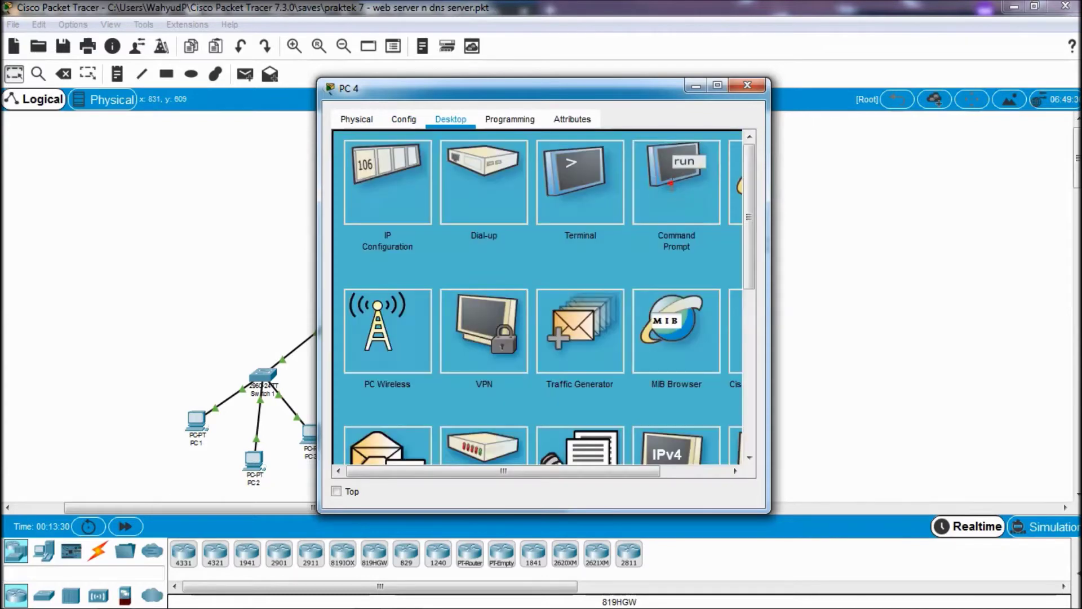
left_click(676, 181)
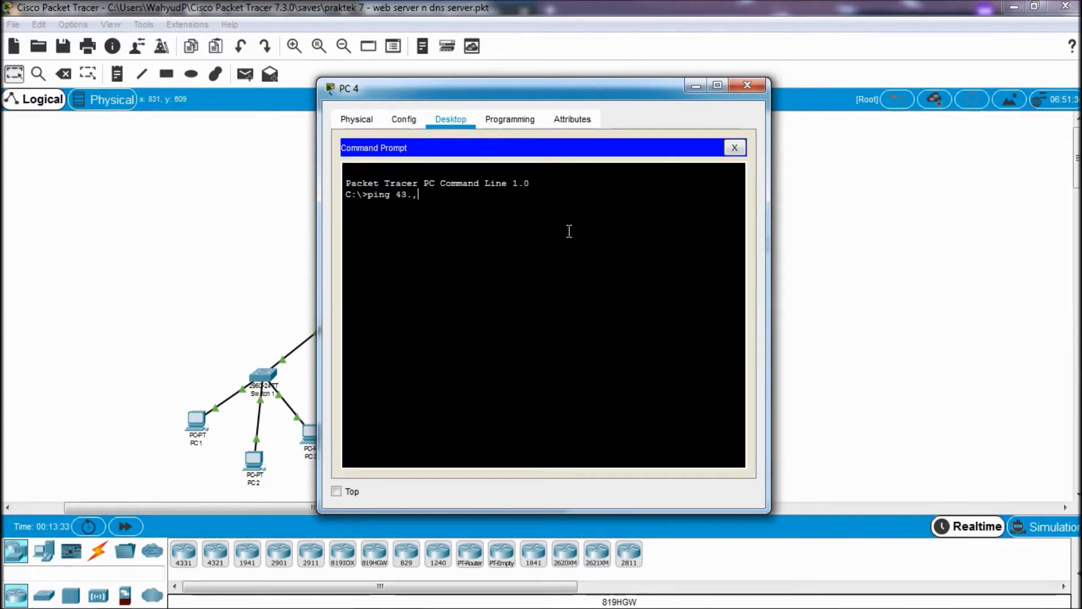
type("ping 43.43.43.2")
key("Return")
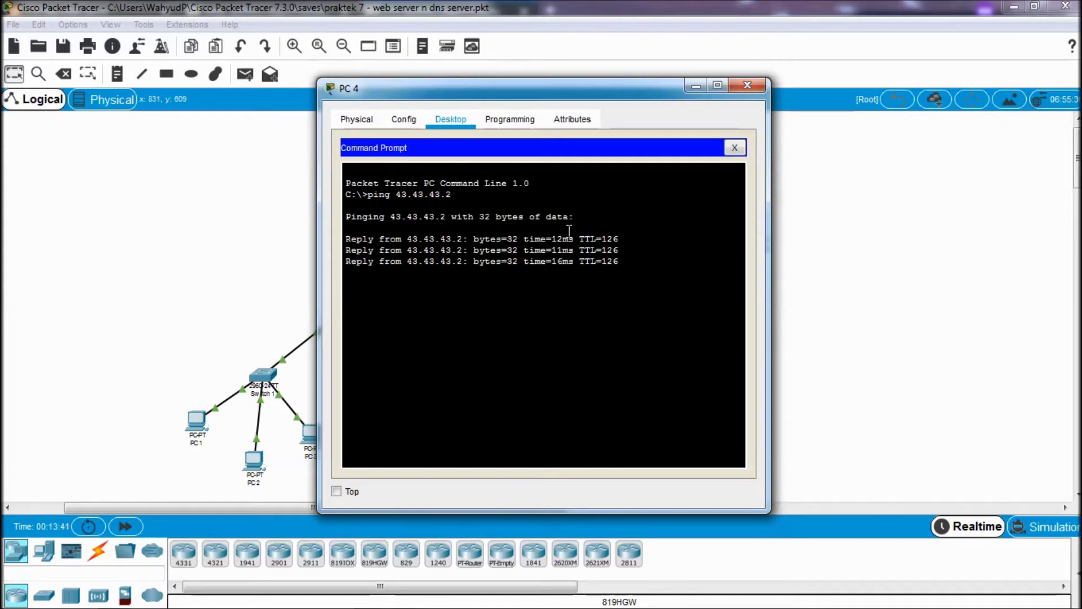
left_click(765, 83)
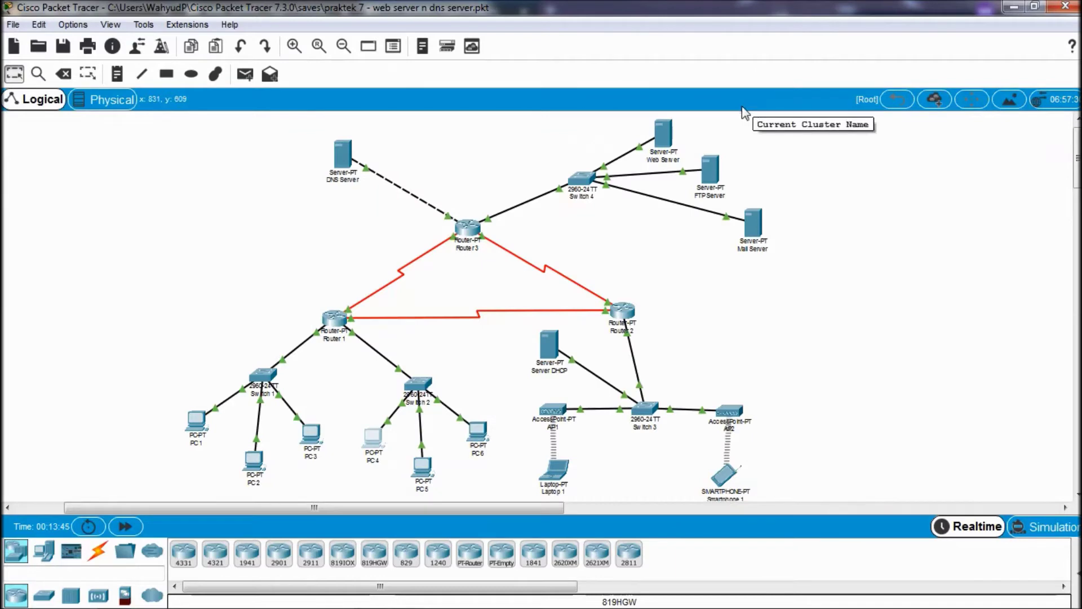
- Ping 43.43.43.2 from Laptop 1, receiving all four replies with 0% loss
left_click(557, 473)
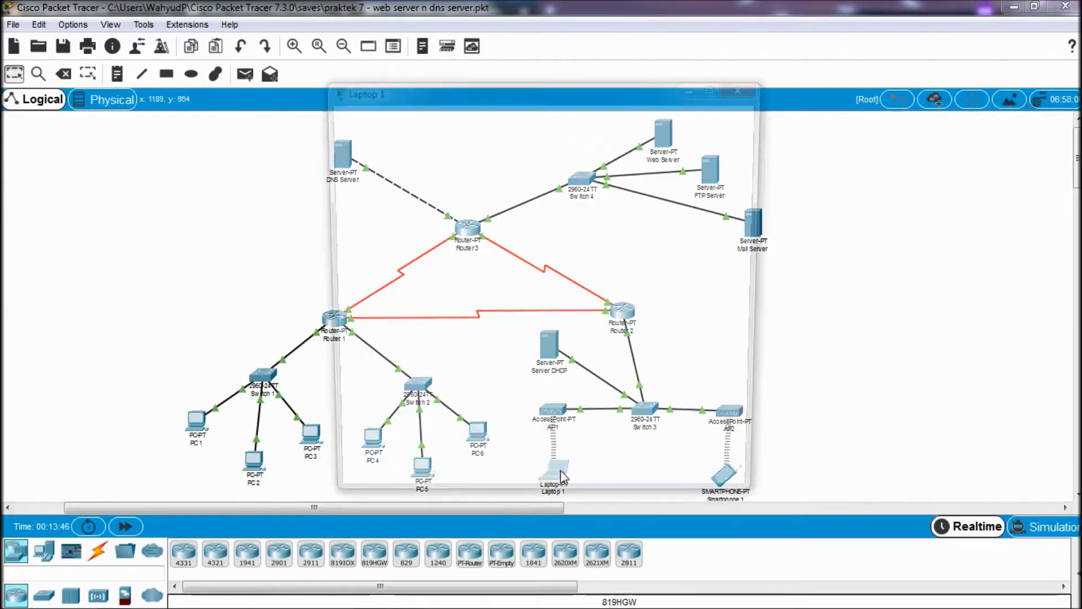
left_click(450, 119)
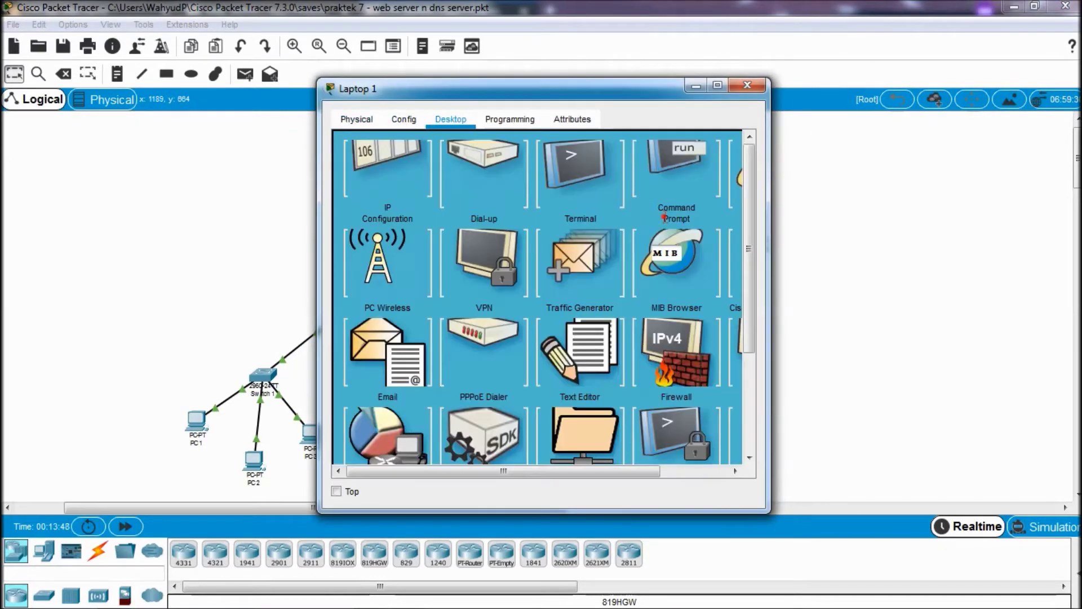
left_click(664, 214)
type("ping 43.43.43.2")
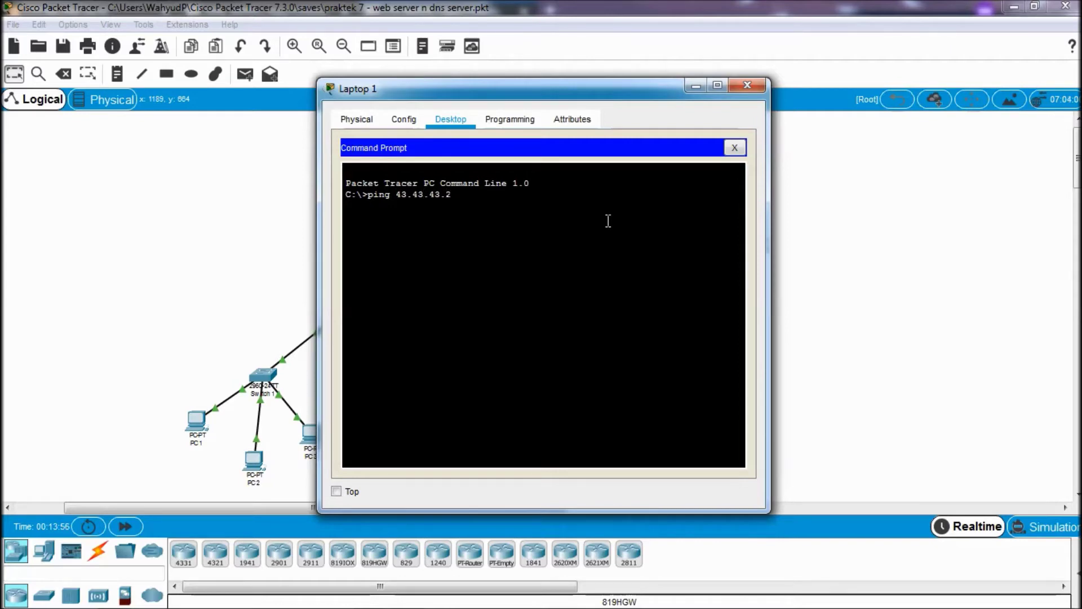
key("Return")
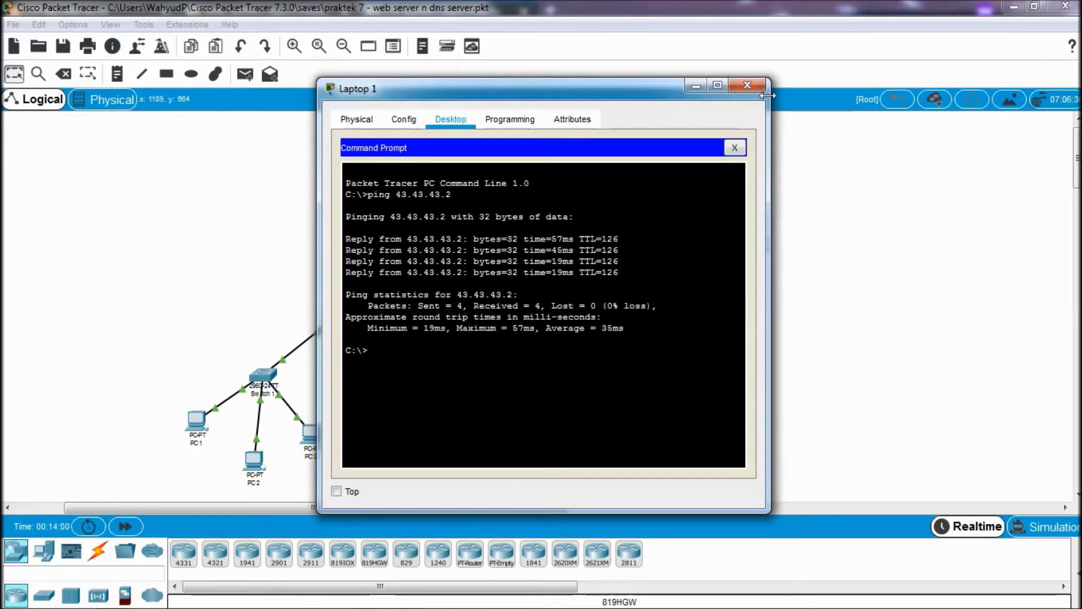
left_click(745, 87)
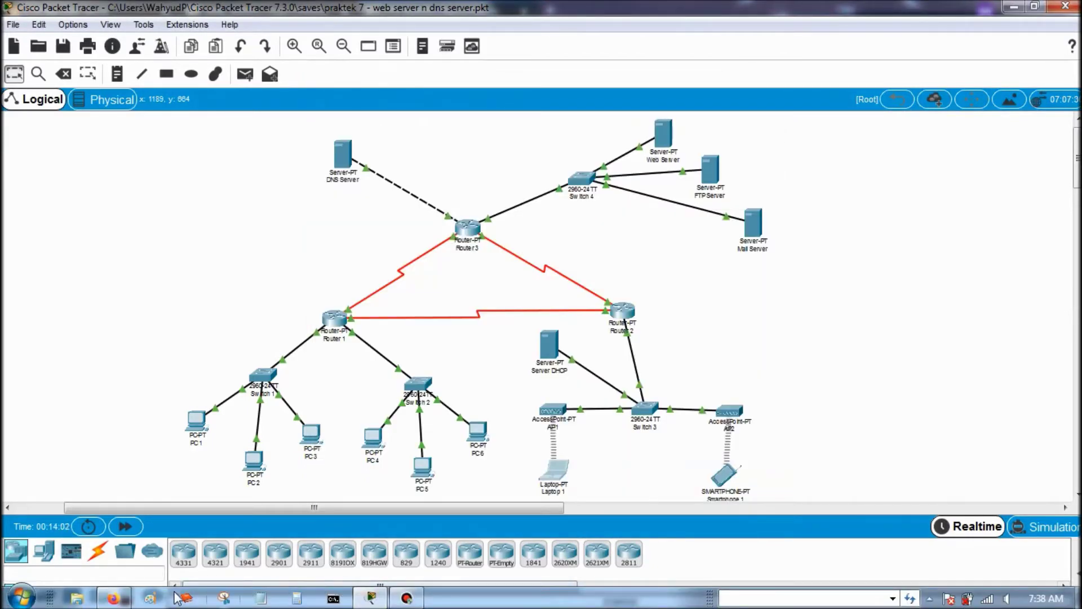
left_click(124, 597)
- Highlight the tutorial's step-2 FTP setup text and enlarge its FTP Server screenshot
scroll(285, 374, "down", 3)
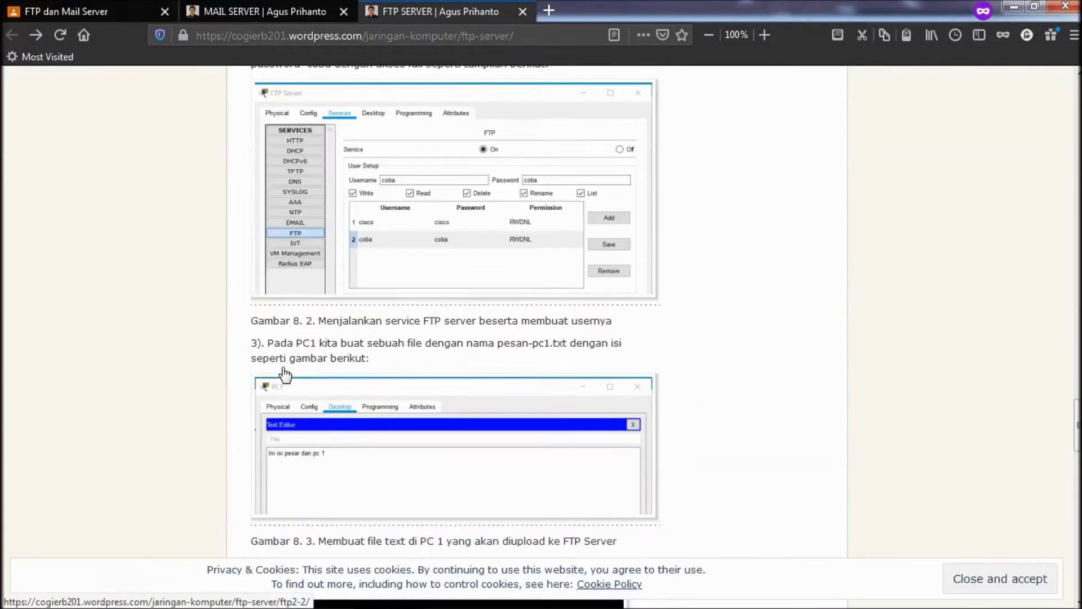
scroll(285, 375, "up", 4)
left_click_drag(275, 273, 346, 285)
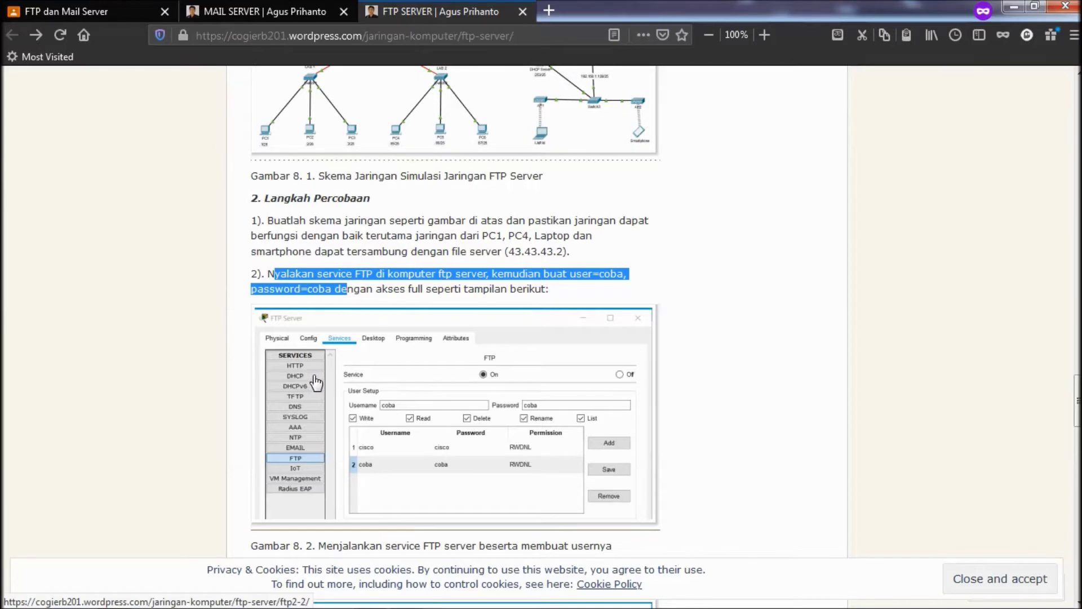
scroll(315, 377, "down", 2)
left_click(427, 348)
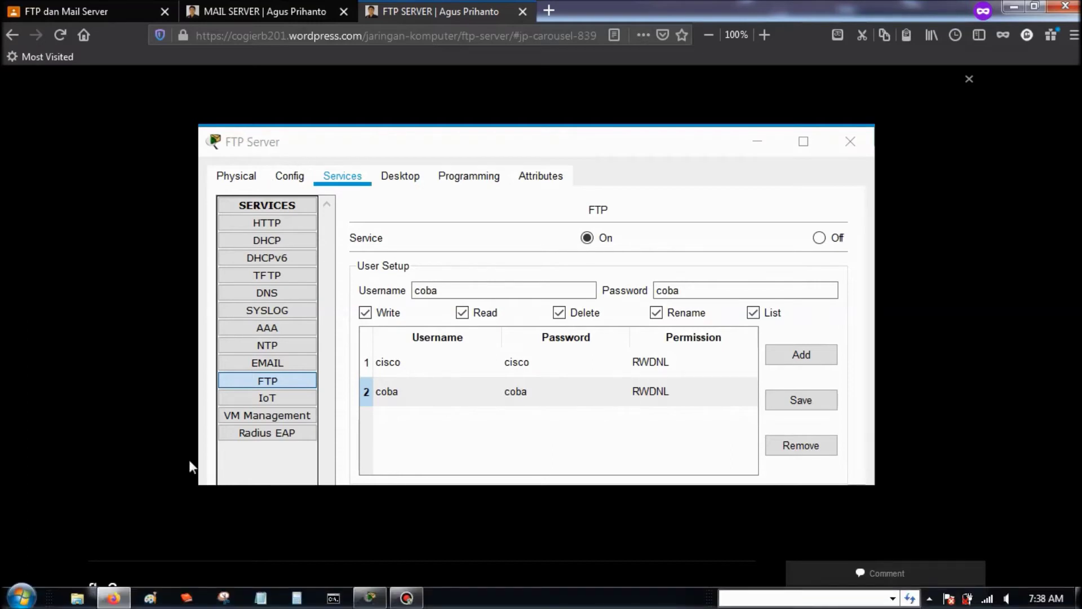
left_click(383, 597)
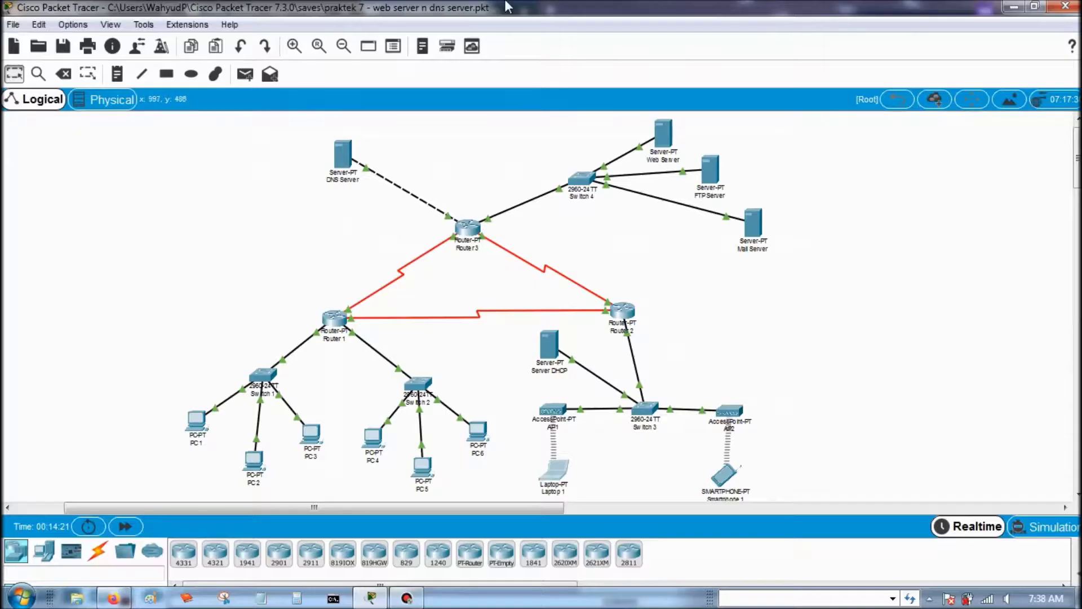
- In the FTP Server's FTP service, keep it on and enter username coba with its password
left_click(713, 172)
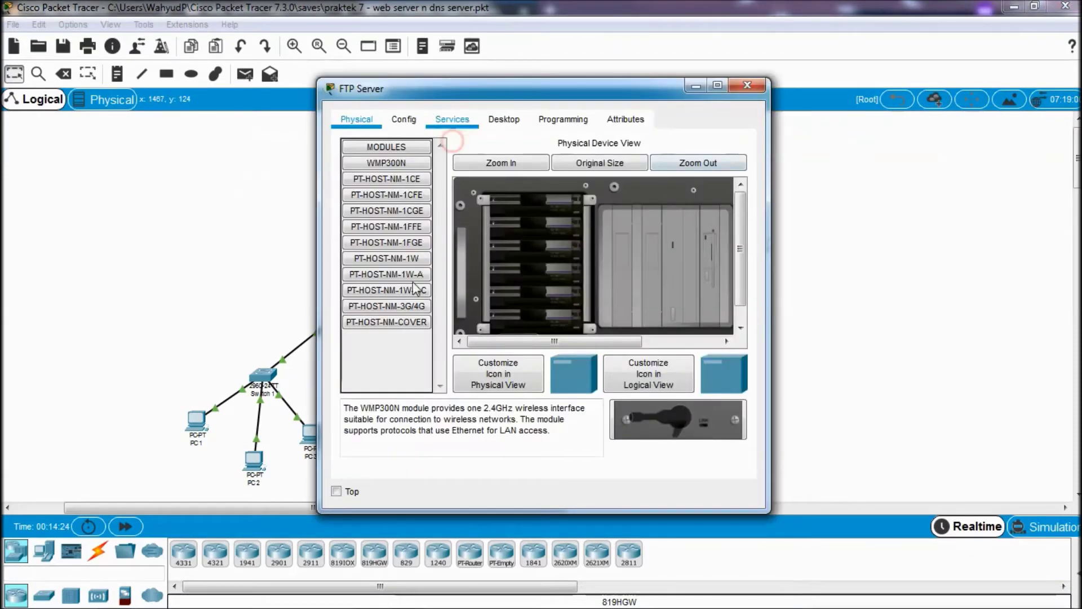
left_click(407, 298)
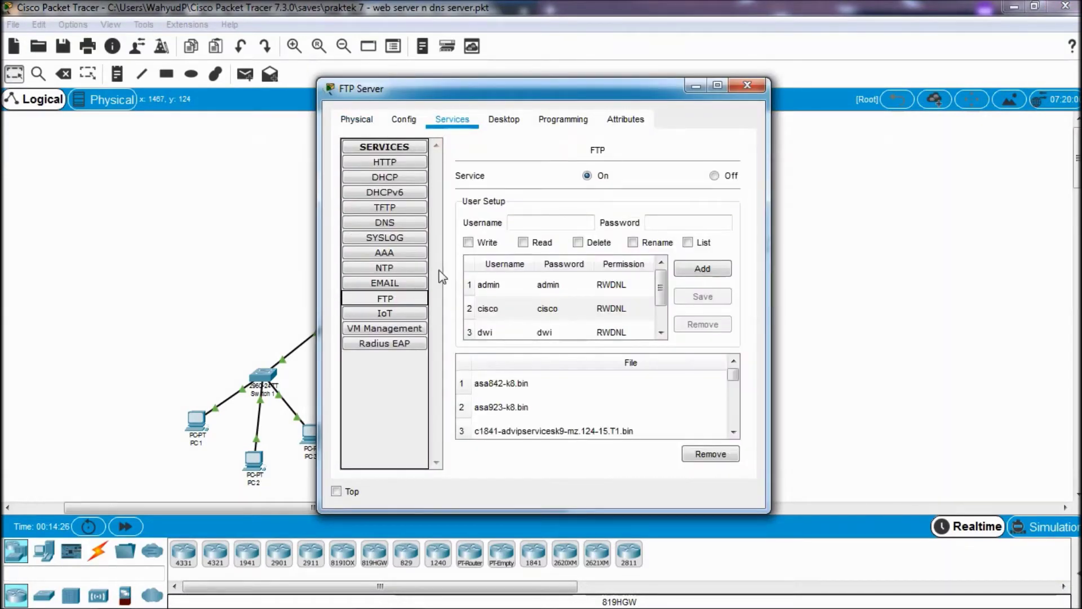
left_click(588, 178)
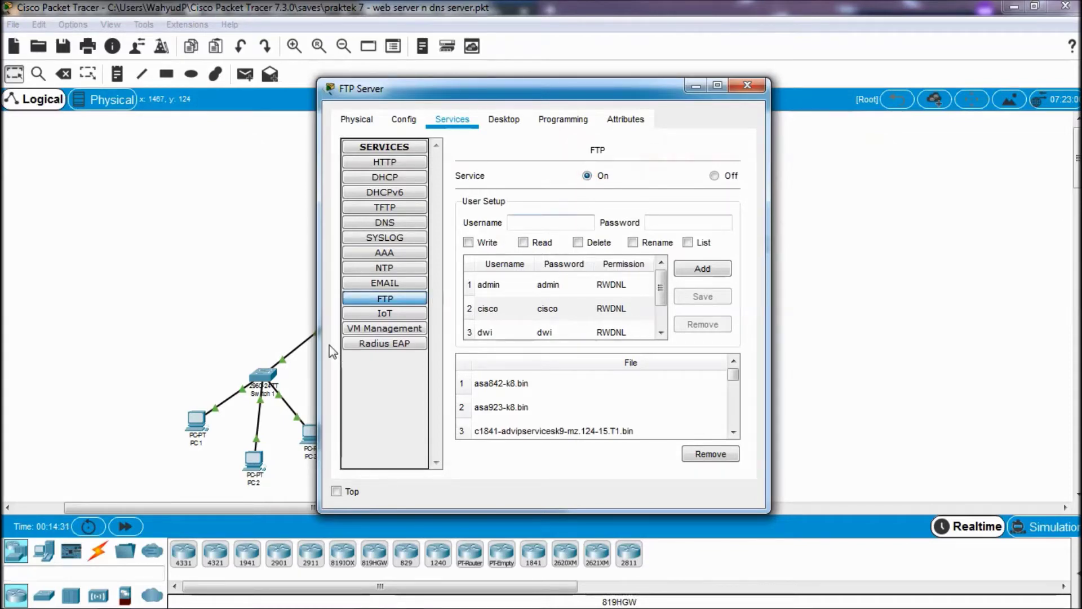
left_click(564, 223)
type("coba")
key("Tab")
type("cob")
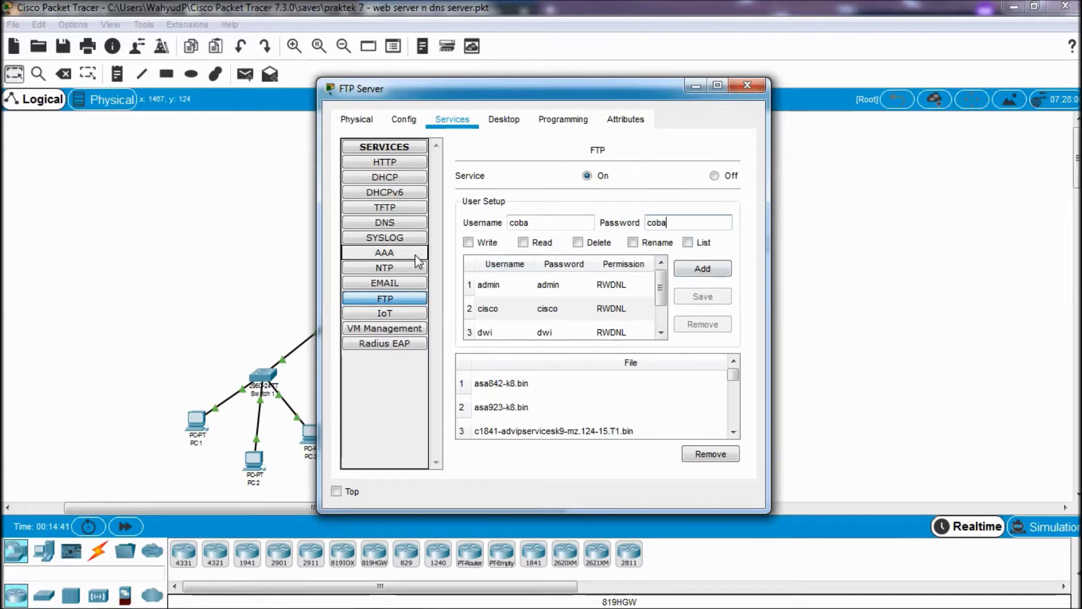
- Grant coba write, read, delete, rename and list rights and add it to the user list
left_click(468, 243)
left_click(523, 242)
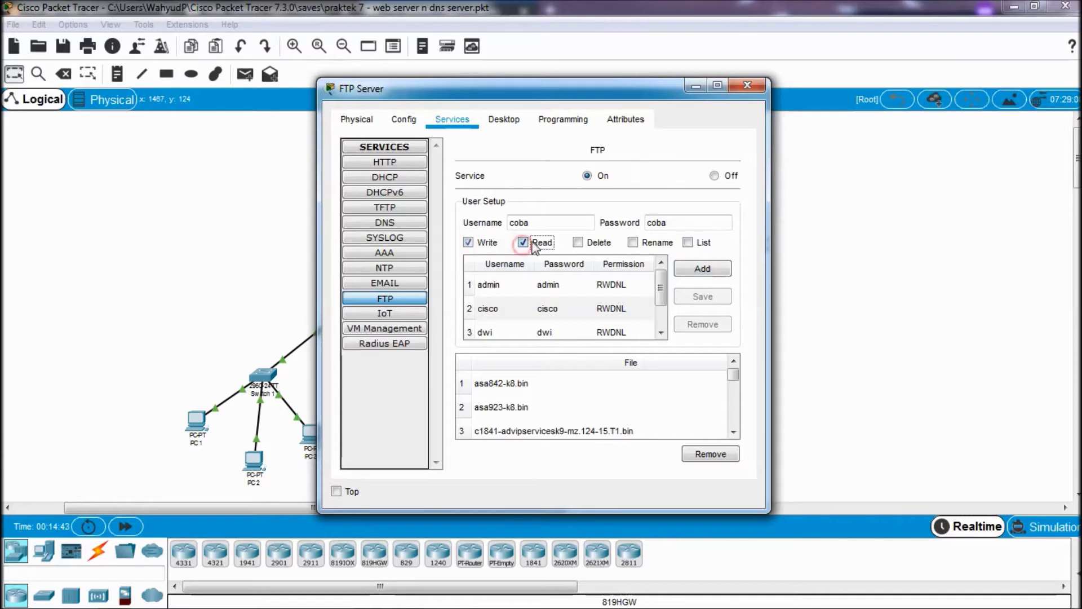
left_click(577, 243)
left_click(632, 243)
left_click(688, 242)
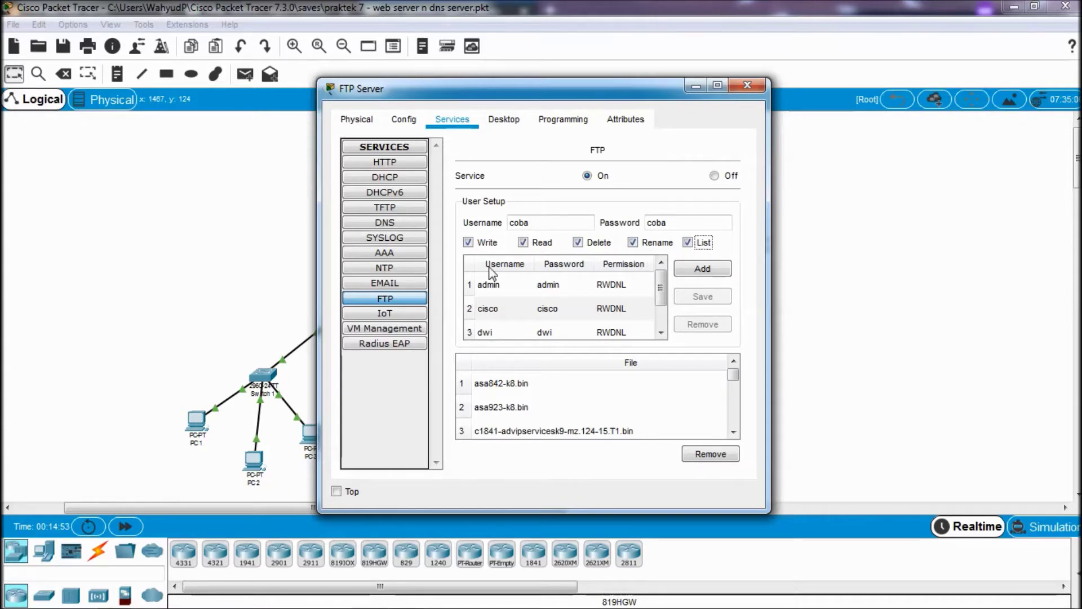
left_click(699, 270)
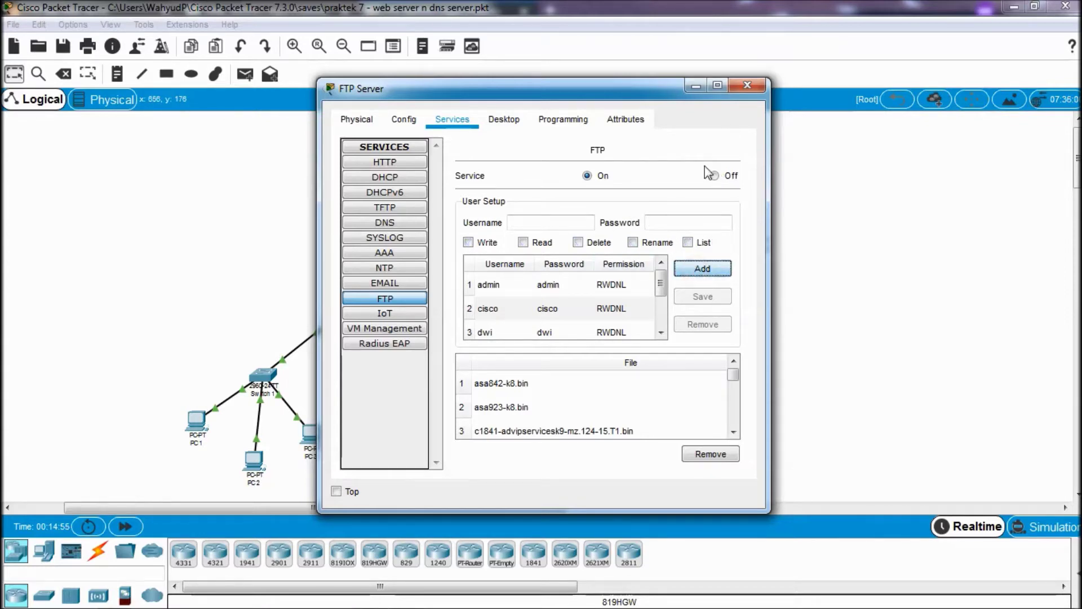
scroll(485, 316, "down", 1)
left_click(491, 328)
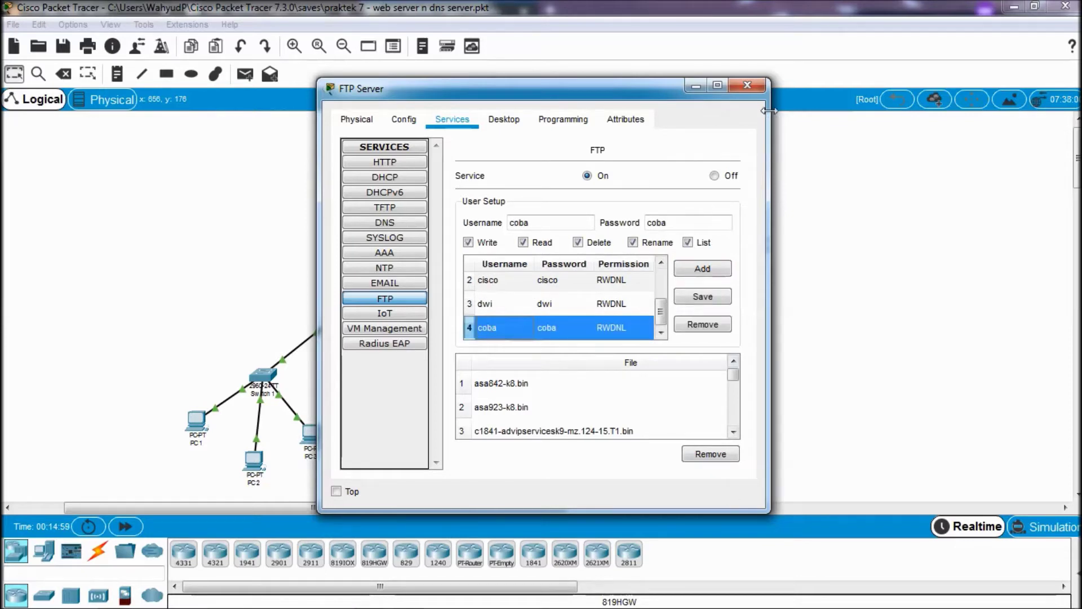
left_click(748, 85)
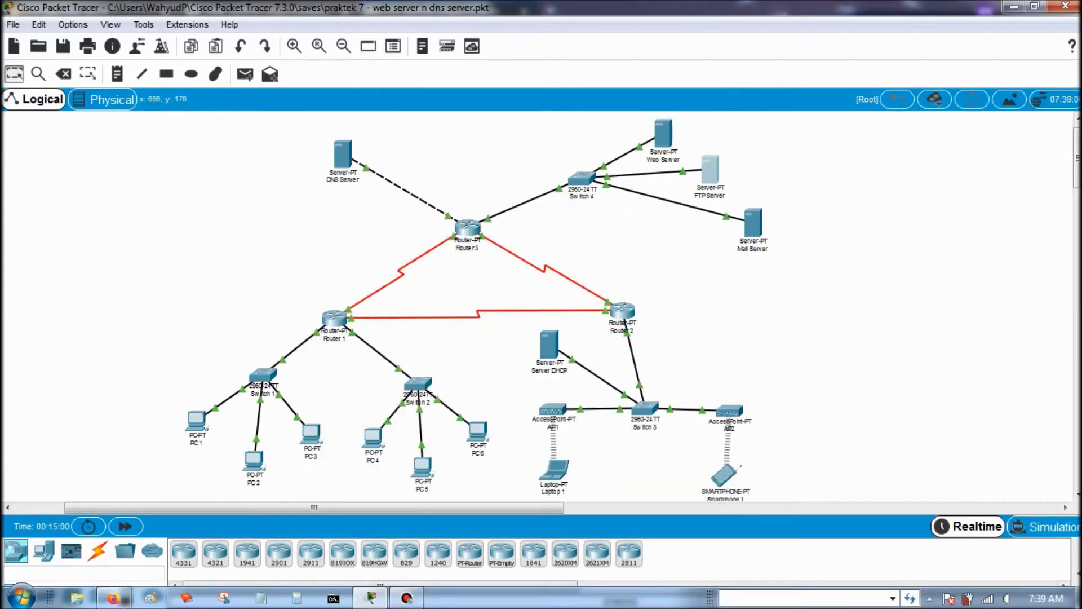
- View step 3's PC1 text editor screenshot and highlight the file name pesan-pc1.txt
left_click(113, 601)
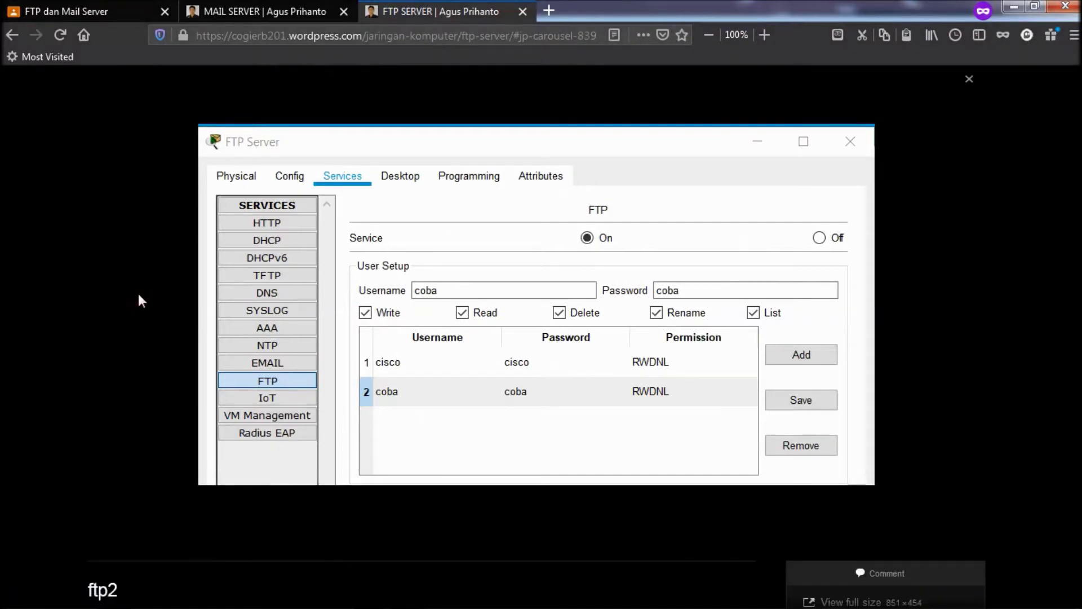
left_click(138, 294)
scroll(748, 230, "down", 6)
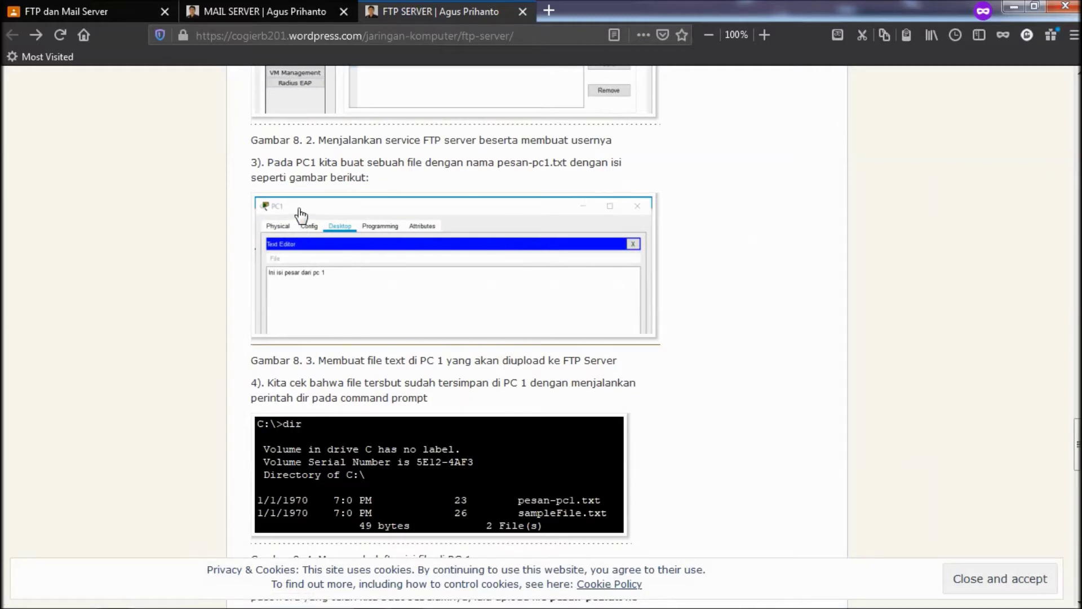
left_click(294, 272)
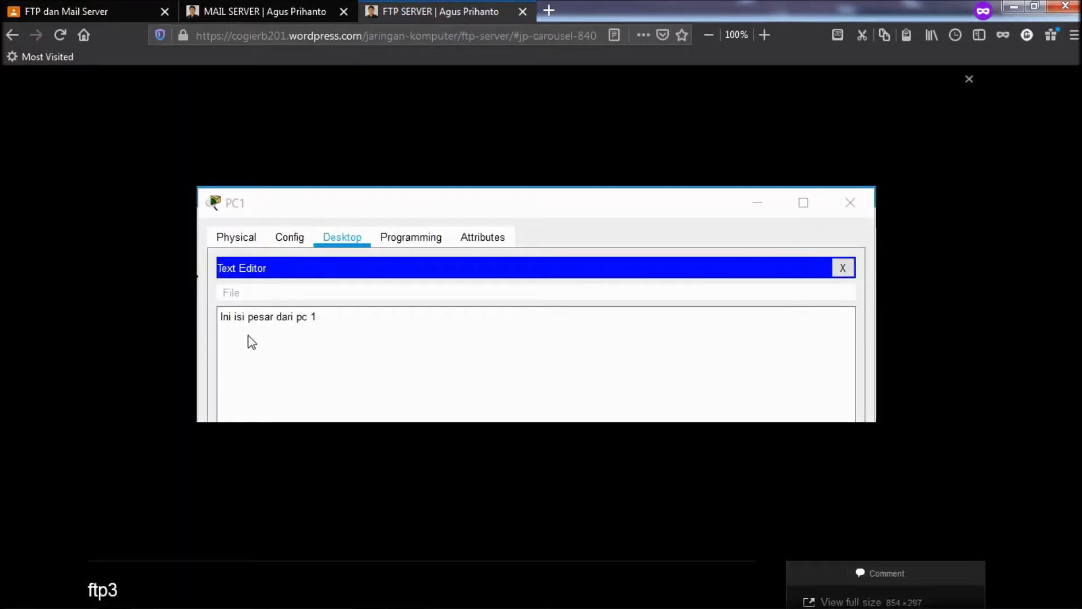
left_click(104, 318)
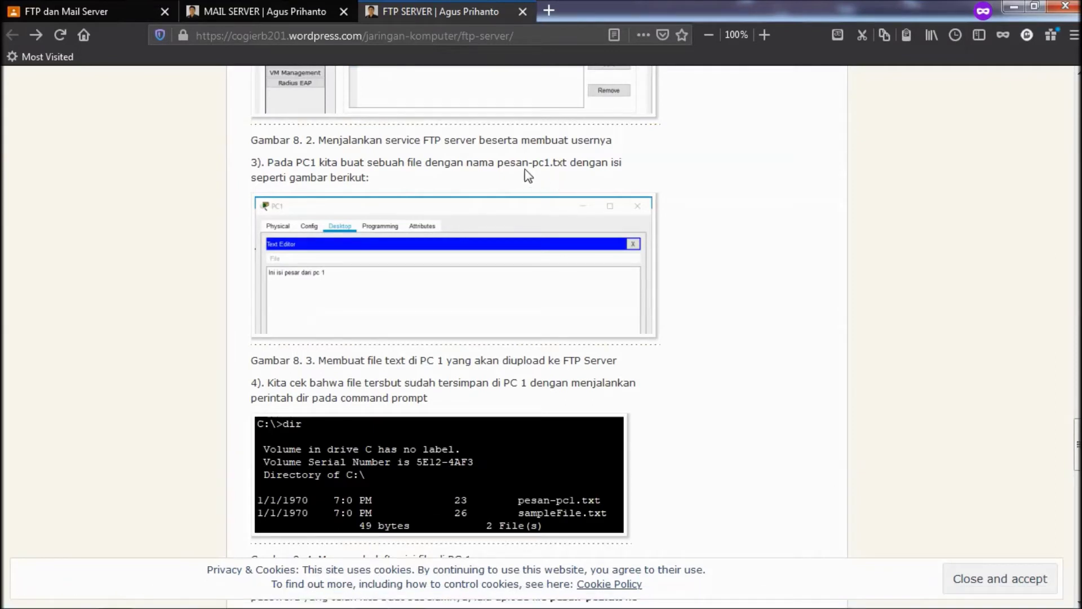
left_click(496, 168)
left_click_drag(496, 168, 576, 157)
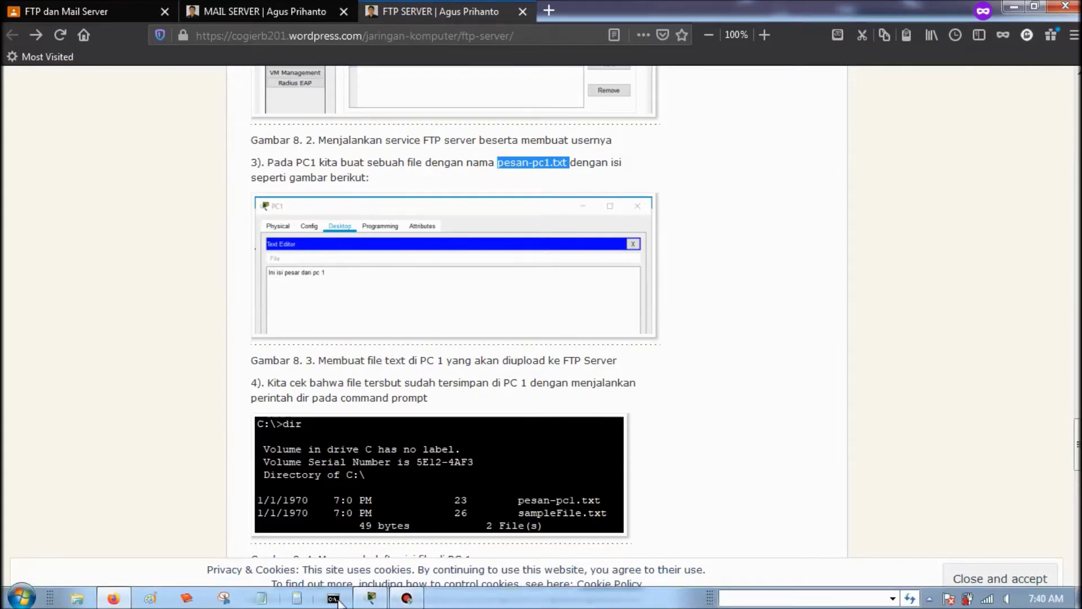
left_click(379, 597)
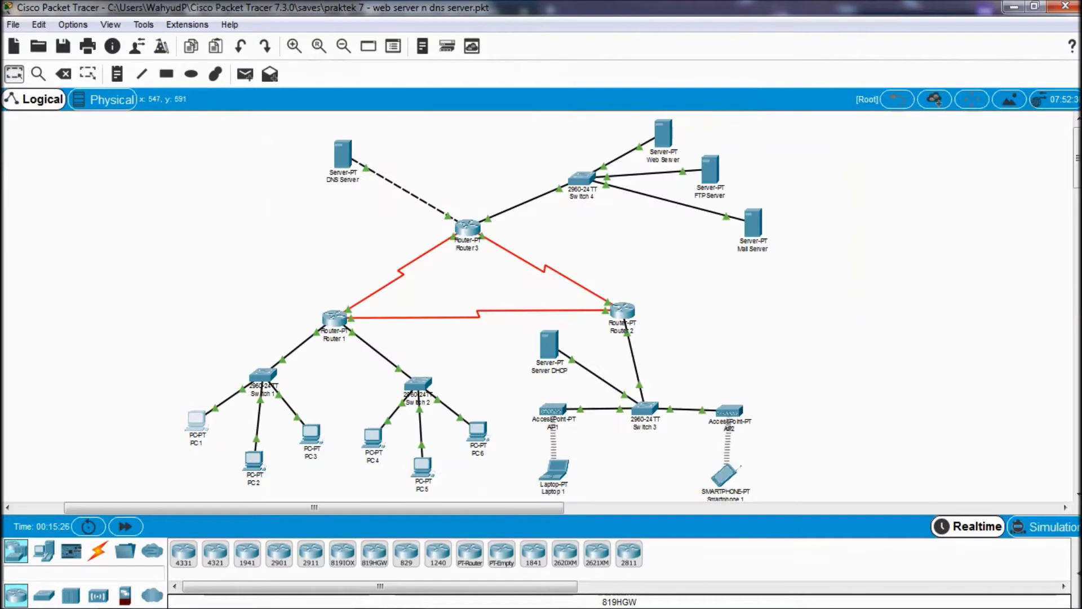
- In PC 1's text editor, write the note 'witing tresno jalaran soko kulino'
mouse_move(369, 596)
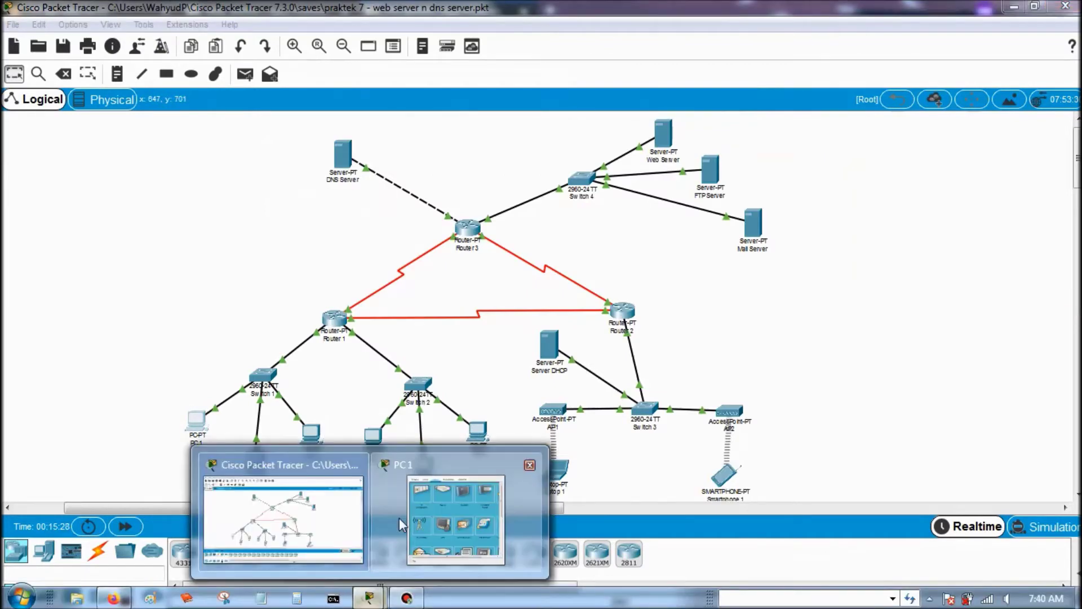
left_click(399, 518)
scroll(662, 289, "down", 1)
scroll(661, 289, "down", 1)
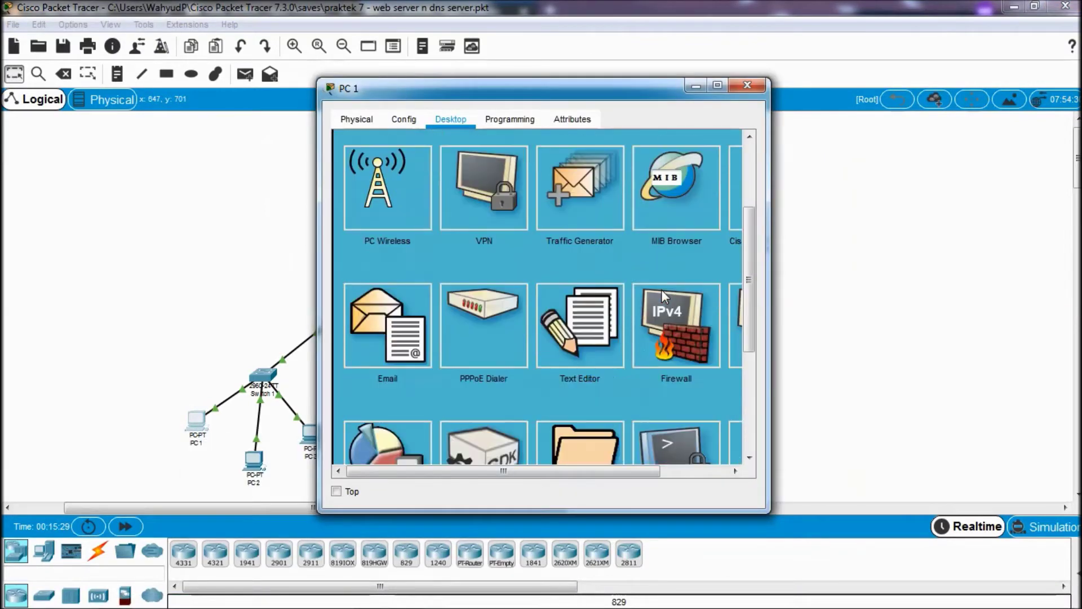
left_click(612, 328)
left_click(616, 273)
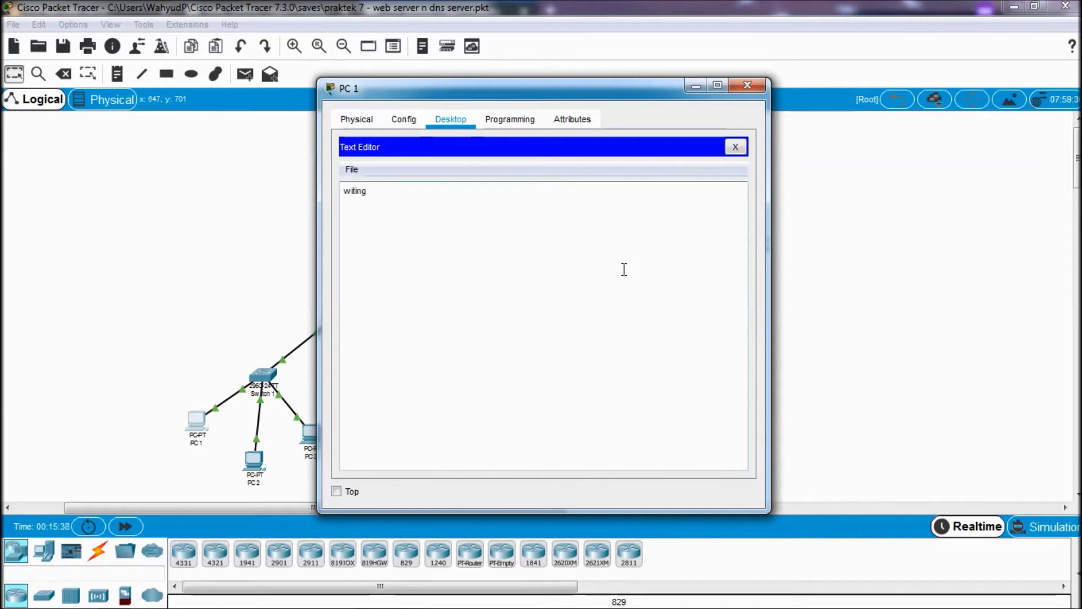
type("esno jalaran soko kulino")
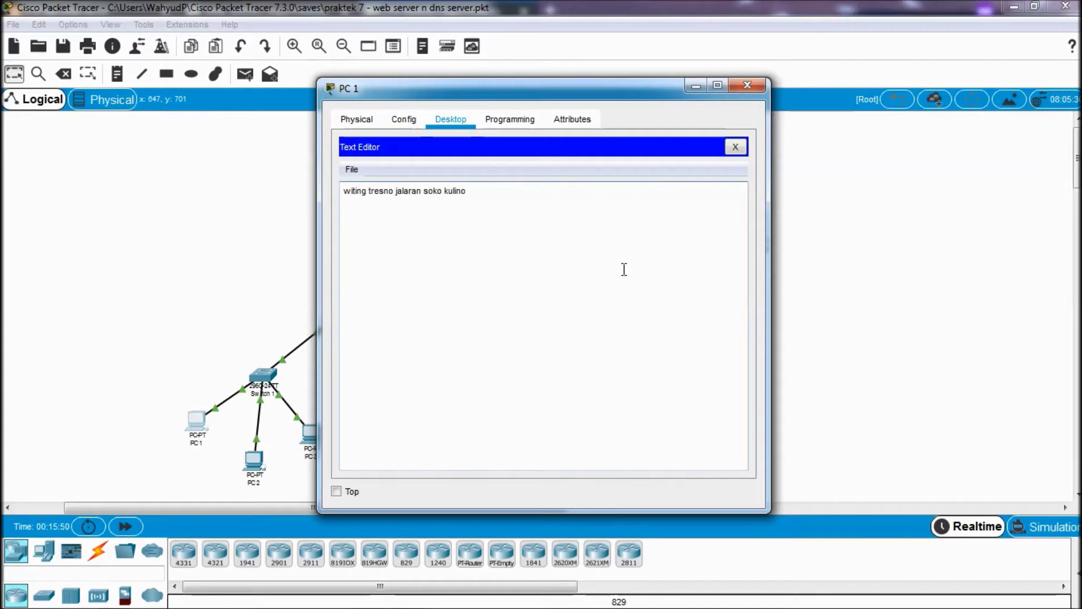
- Save the note on PC 1 as pesan-pc1.txt
key("ctrl+s")
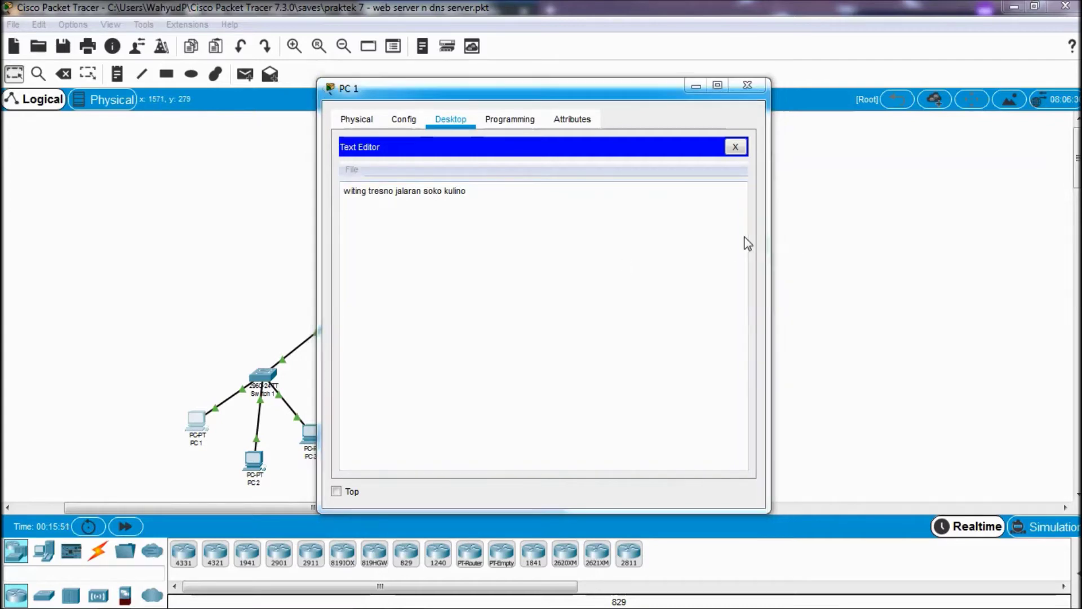
type("pesan-pc1.txt")
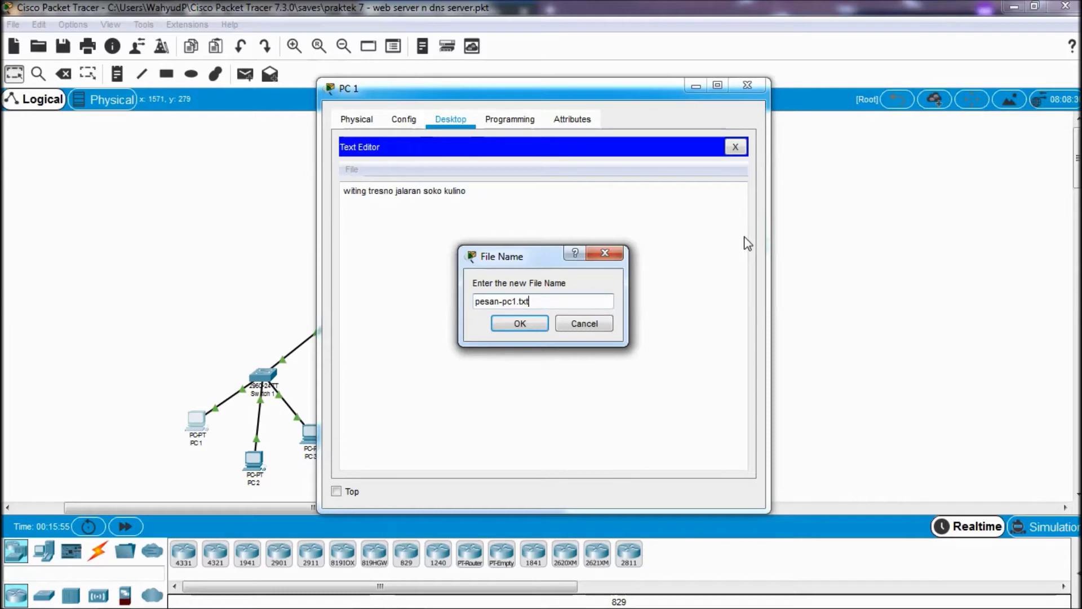
key("Return")
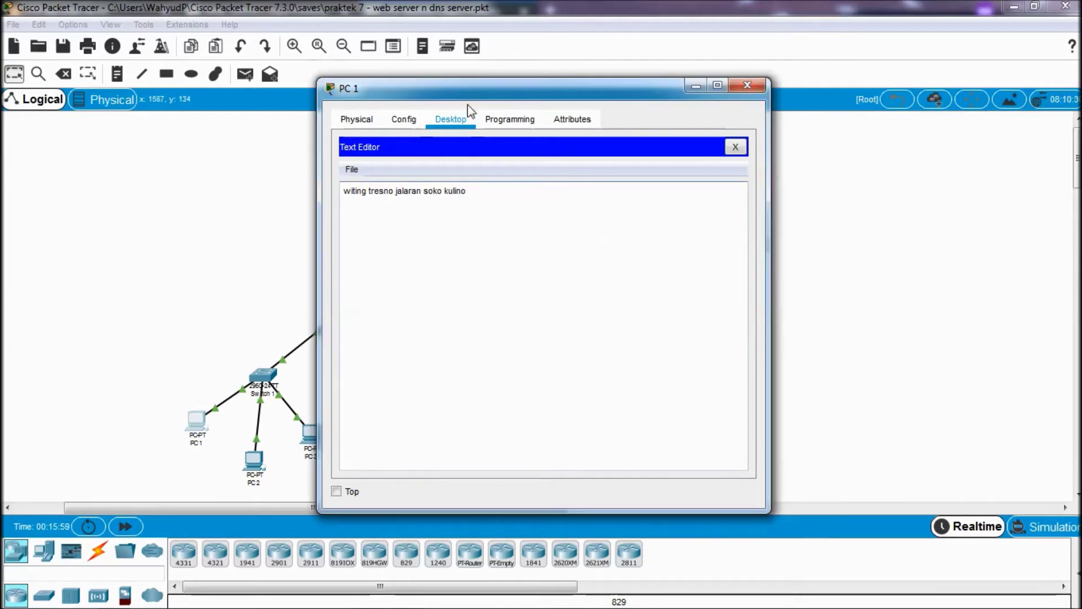
left_click(435, 242)
left_click(747, 85)
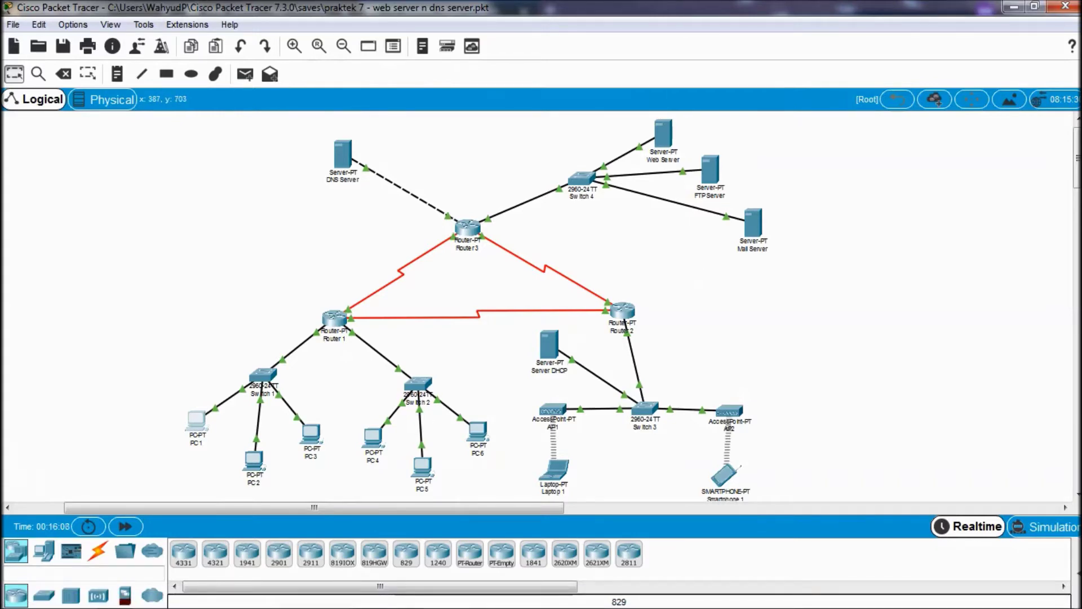
- Scroll the FTP tutorial to the steps on listing PC 1's files and uploading pesan-pc1.txt
left_click(111, 599)
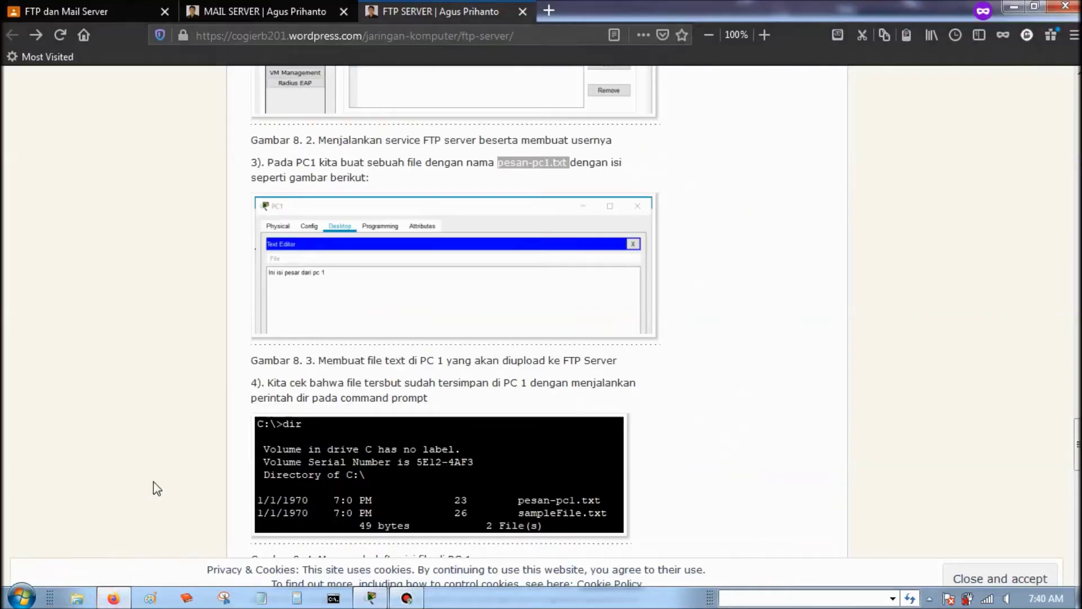
scroll(273, 333, "down", 1)
scroll(273, 334, "down", 1)
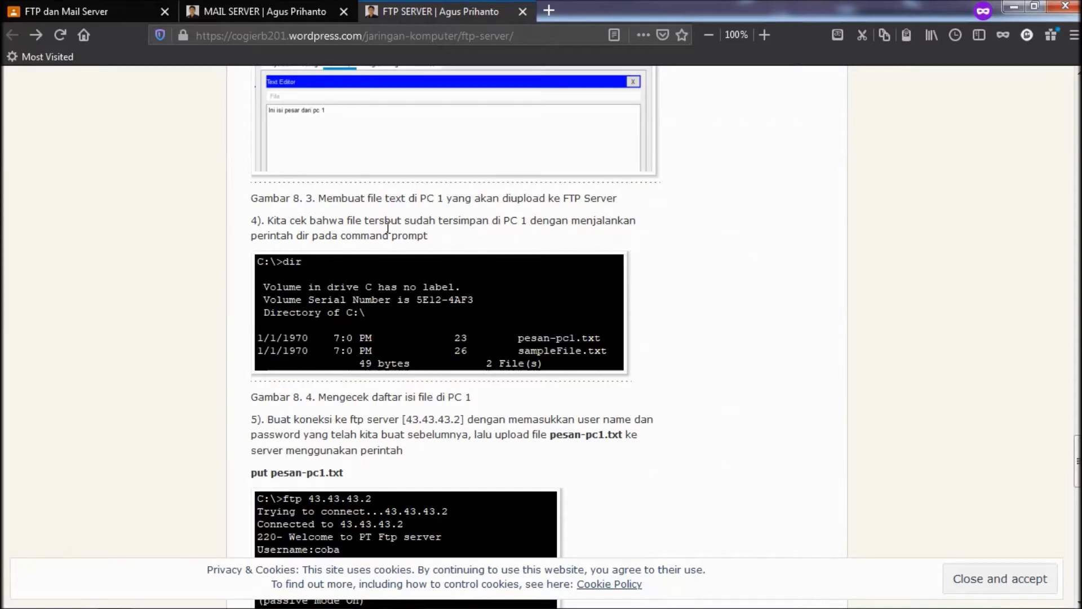
mouse_move(455, 603)
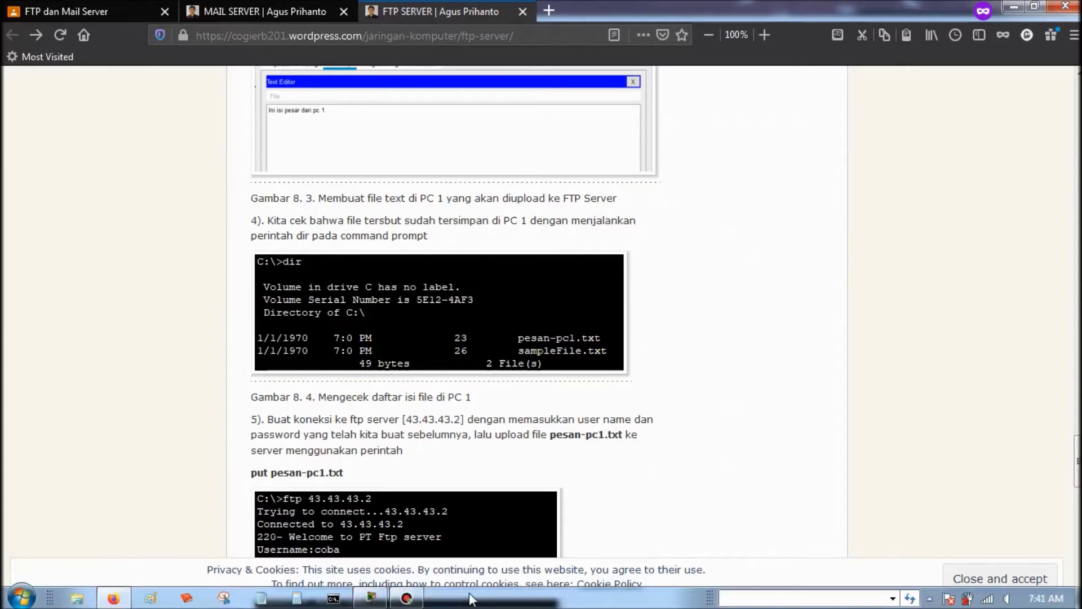
left_click(370, 597)
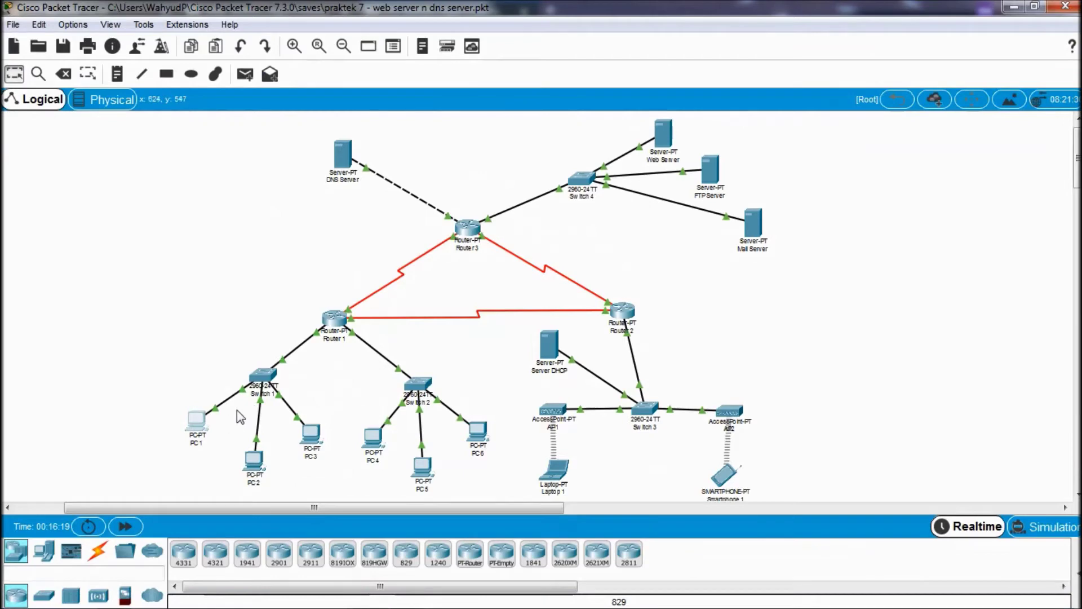
- Run dir on PC 1 and highlight the 33-byte pesan-pc1.txt entry
left_click(193, 424)
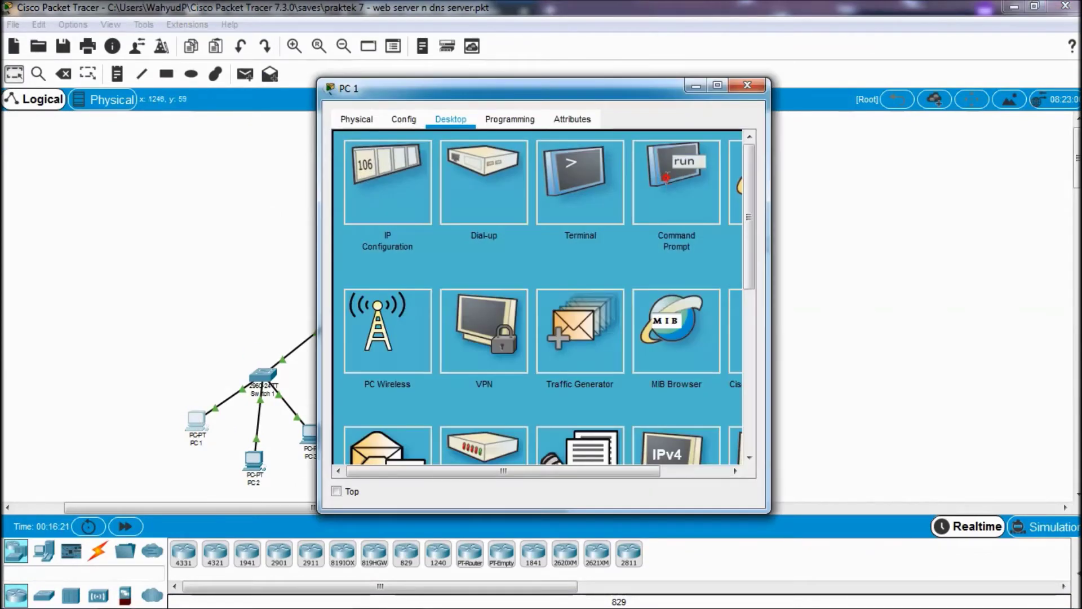
left_click(677, 175)
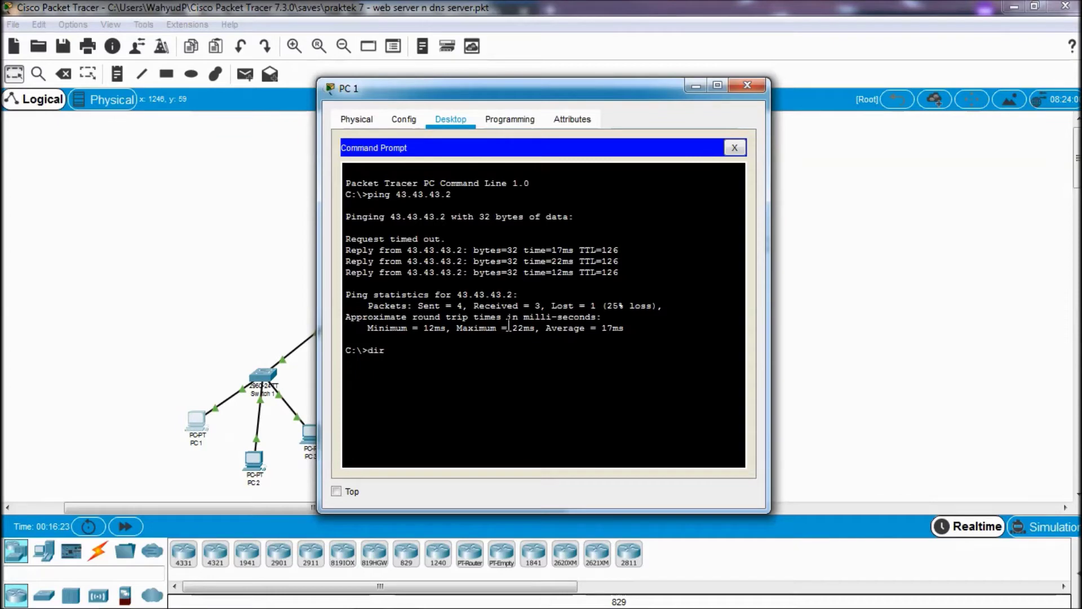
type("dir")
key("Return")
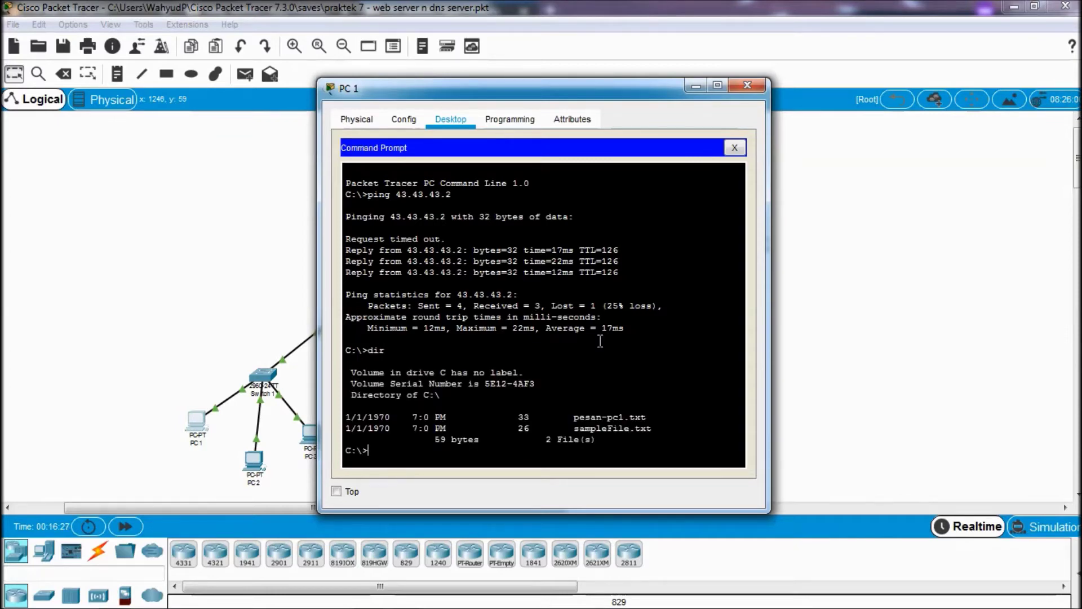
left_click_drag(653, 418, 531, 424)
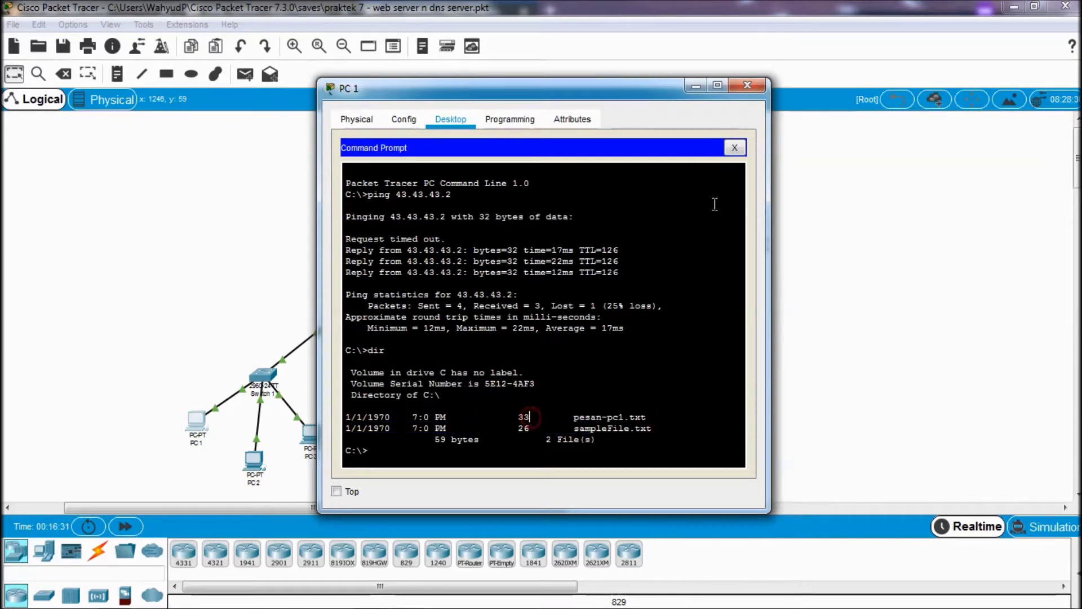
left_click(756, 88)
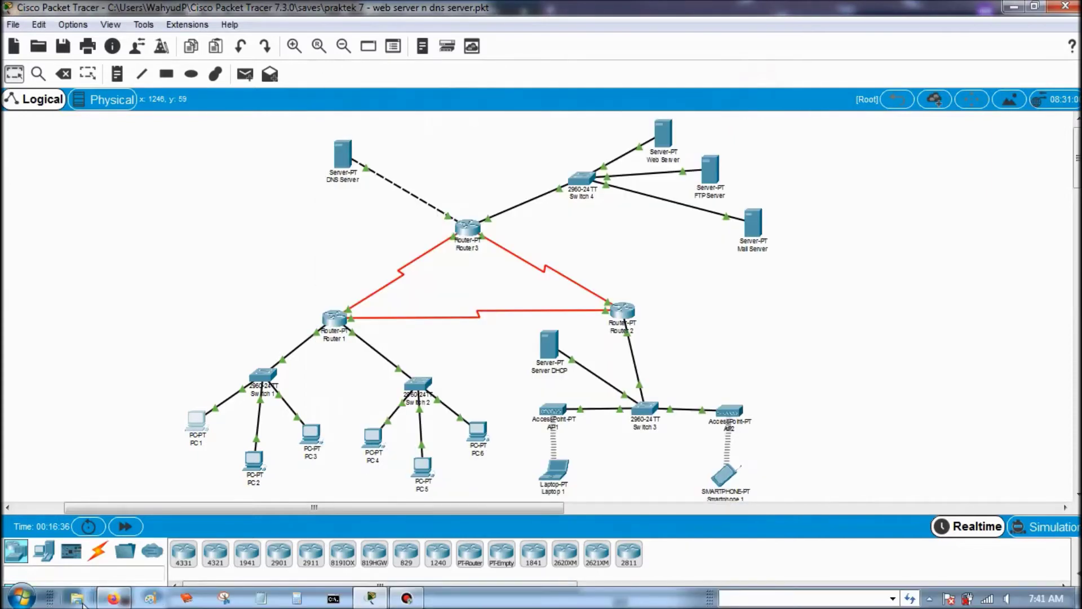
left_click(118, 601)
- Read tutorial steps 5 and 6: logging into 43.43.43.2 and uploading pesan-pc1.txt with put
scroll(261, 404, "down", 2)
scroll(261, 404, "down", 2)
left_click_drag(241, 173, 365, 193)
left_click(366, 193)
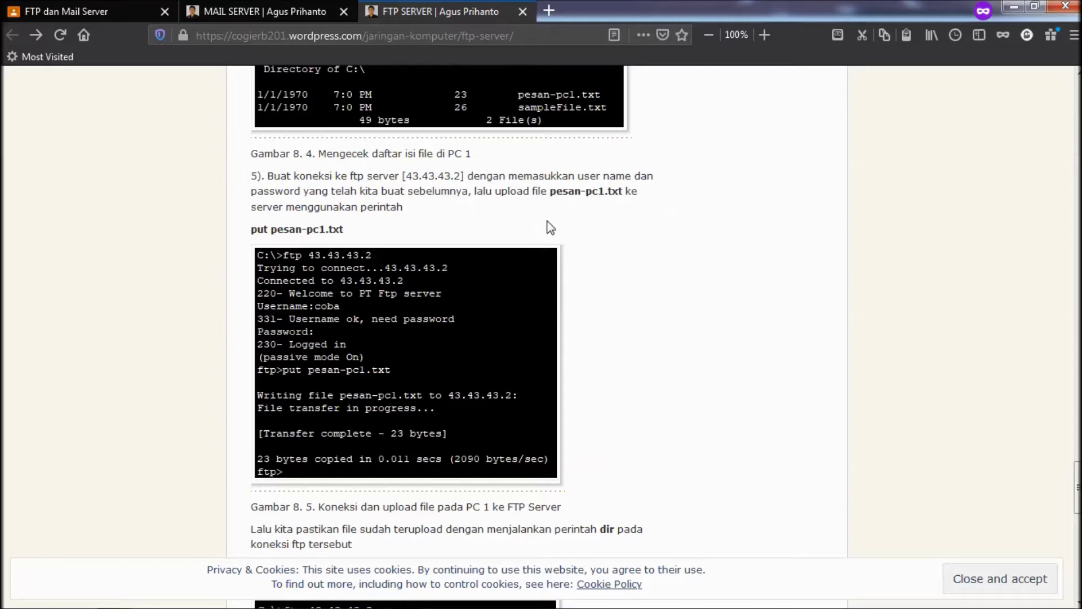
scroll(549, 227, "down", 10)
scroll(592, 242, "down", 10)
scroll(586, 210, "up", 10)
scroll(587, 210, "up", 5)
scroll(588, 216, "down", 5)
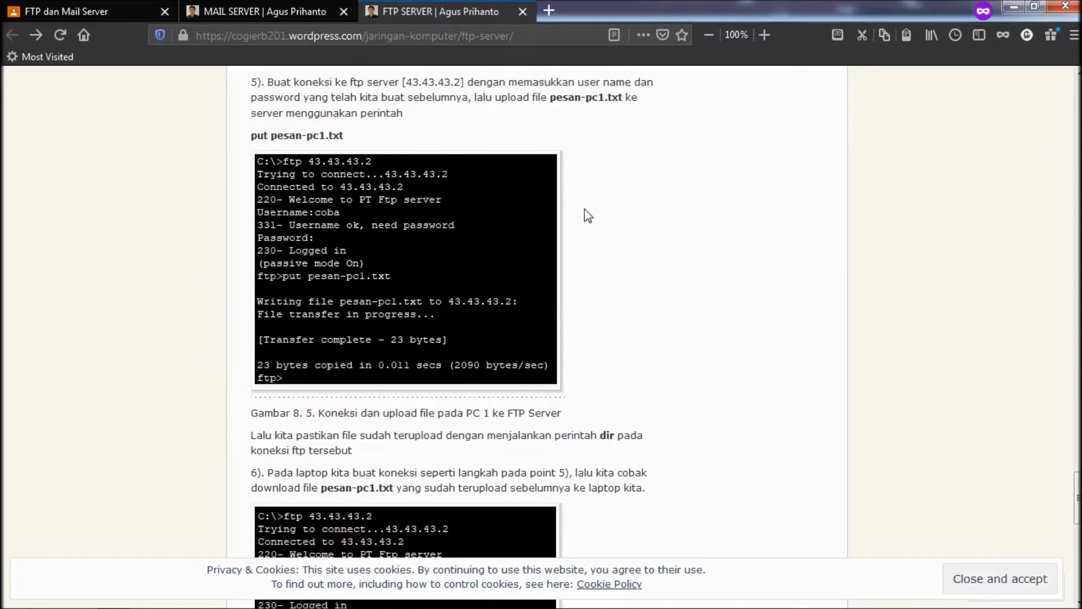
scroll(585, 208, "down", 4)
scroll(585, 208, "up", 12)
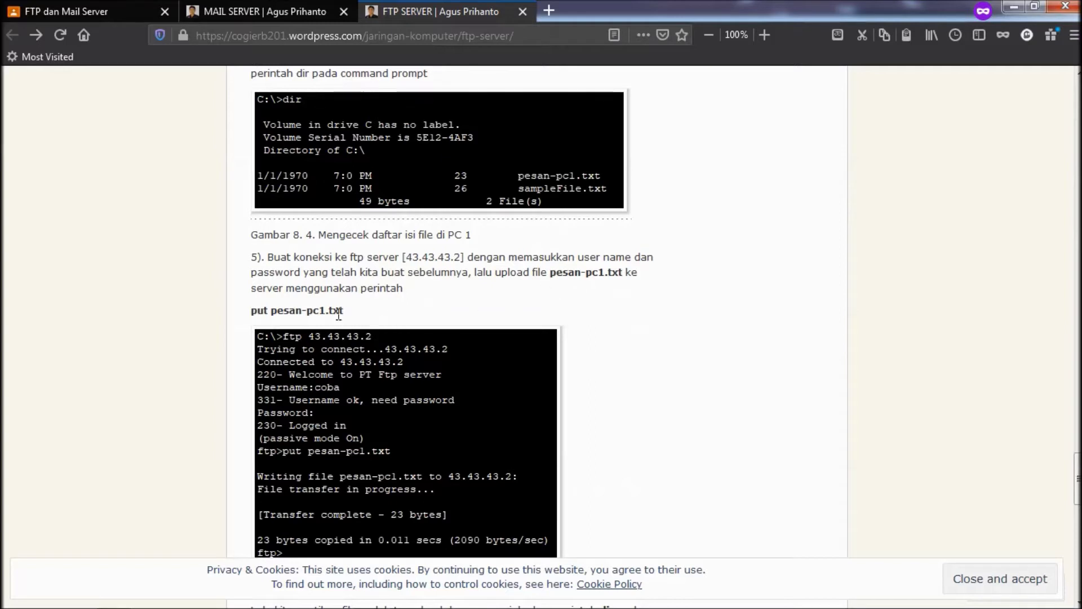
mouse_move(395, 604)
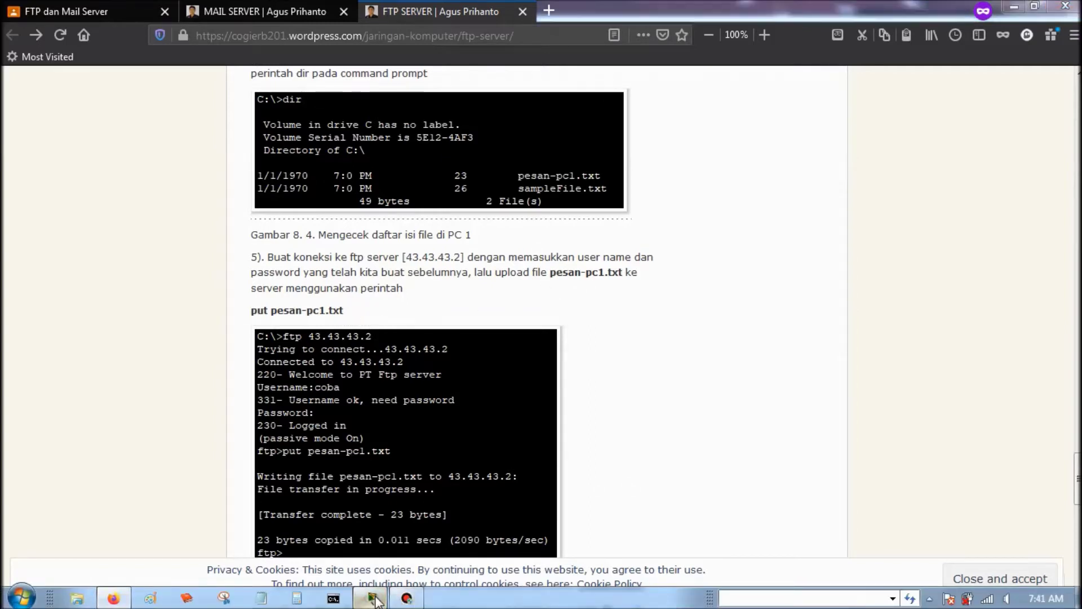
left_click(371, 597)
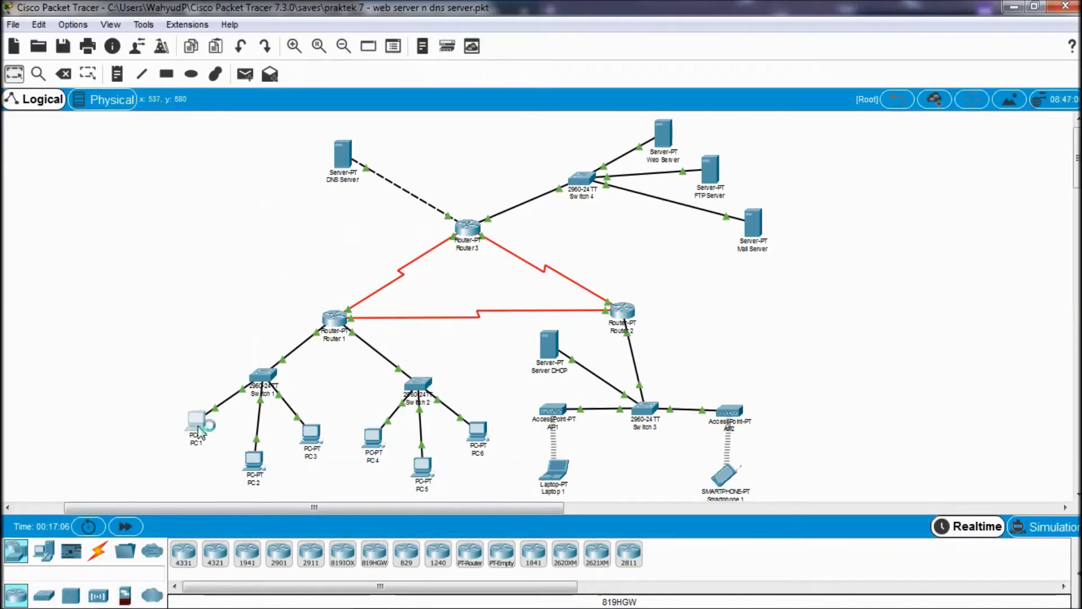
left_click(197, 422)
left_click(266, 212)
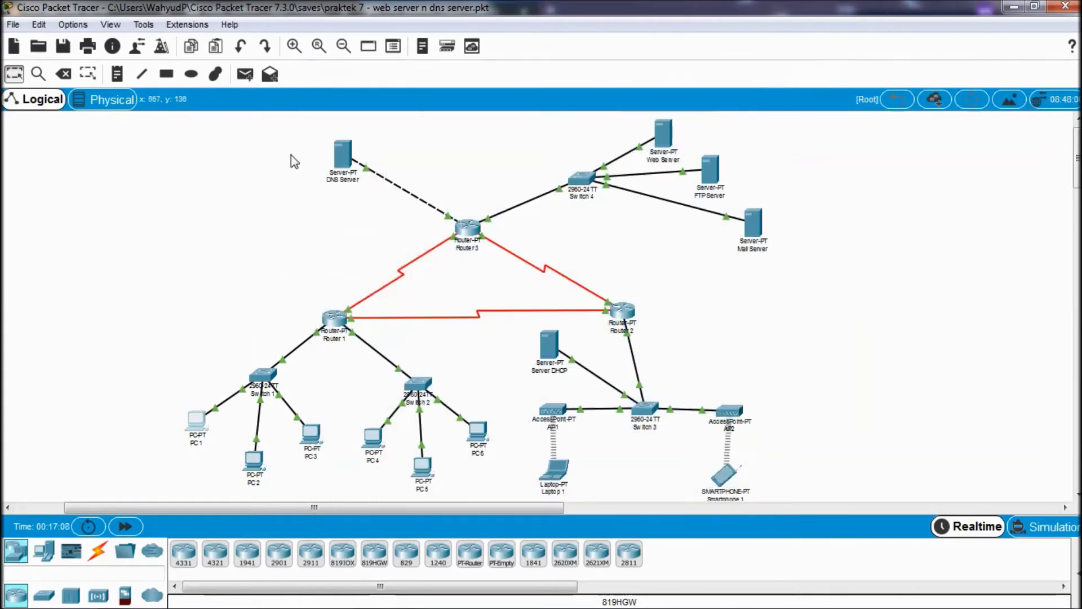
left_click(334, 154)
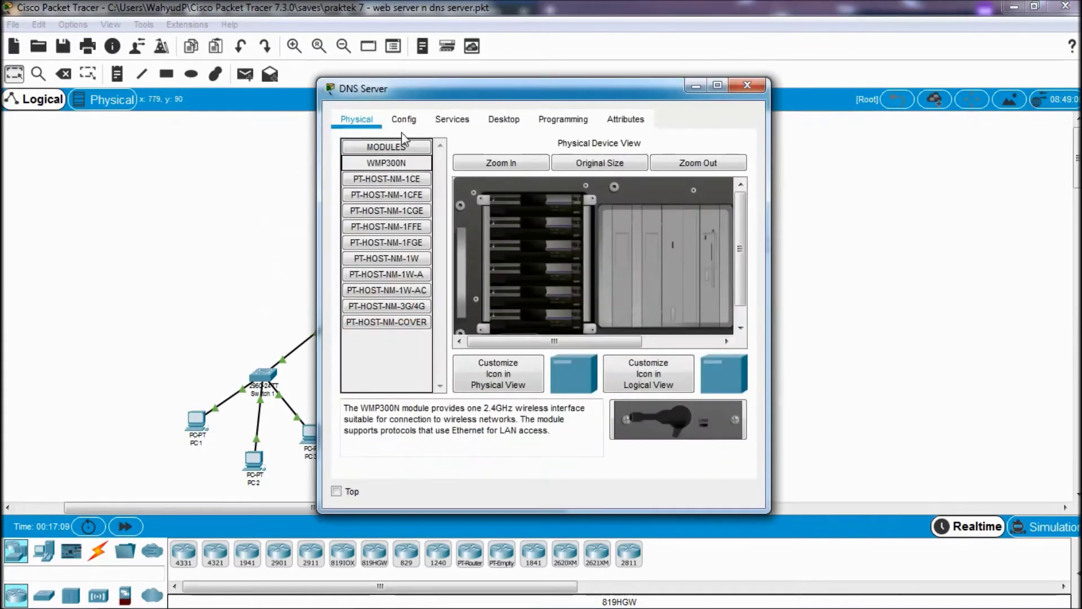
left_click(412, 127)
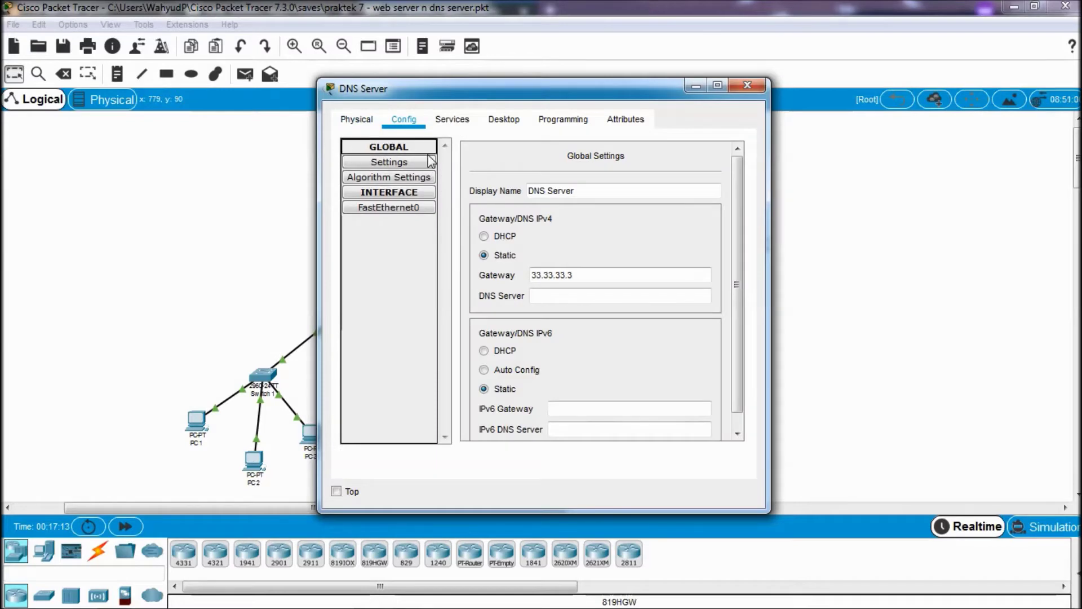
scroll(553, 187, "down", 1)
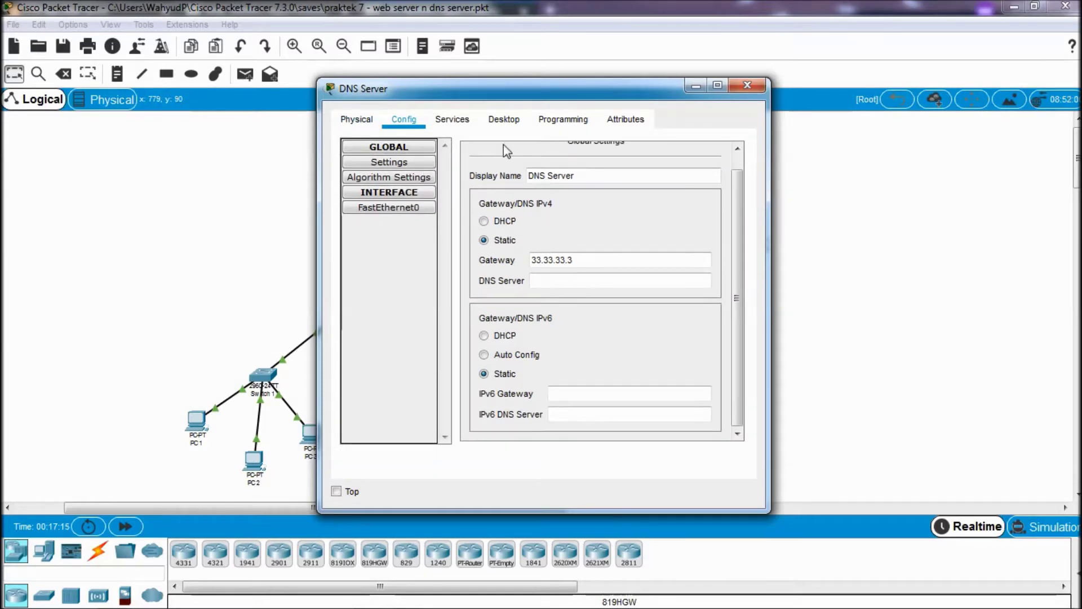
left_click(452, 119)
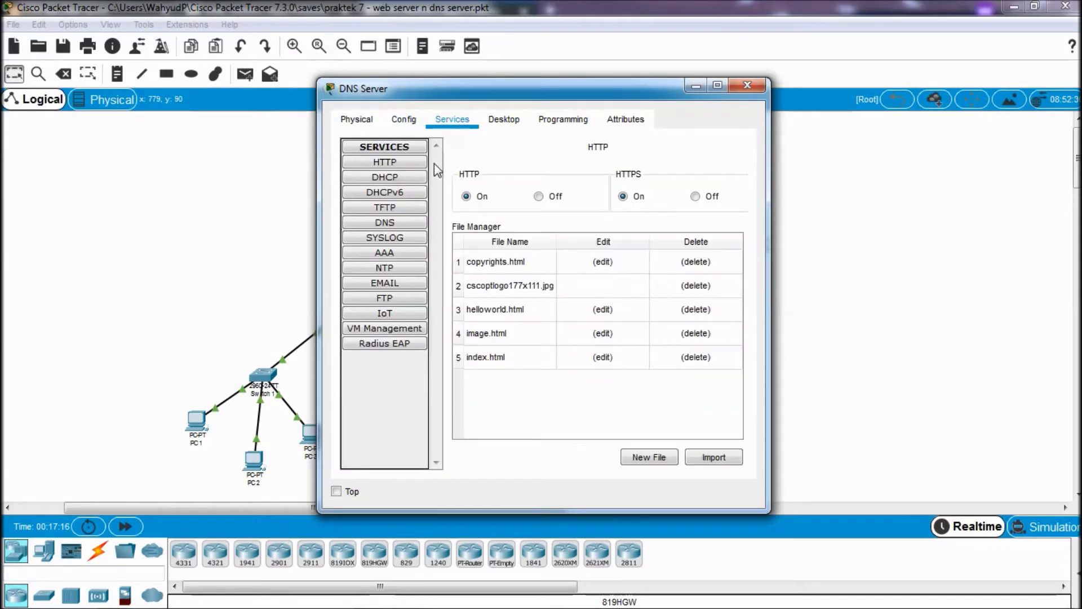
left_click(385, 223)
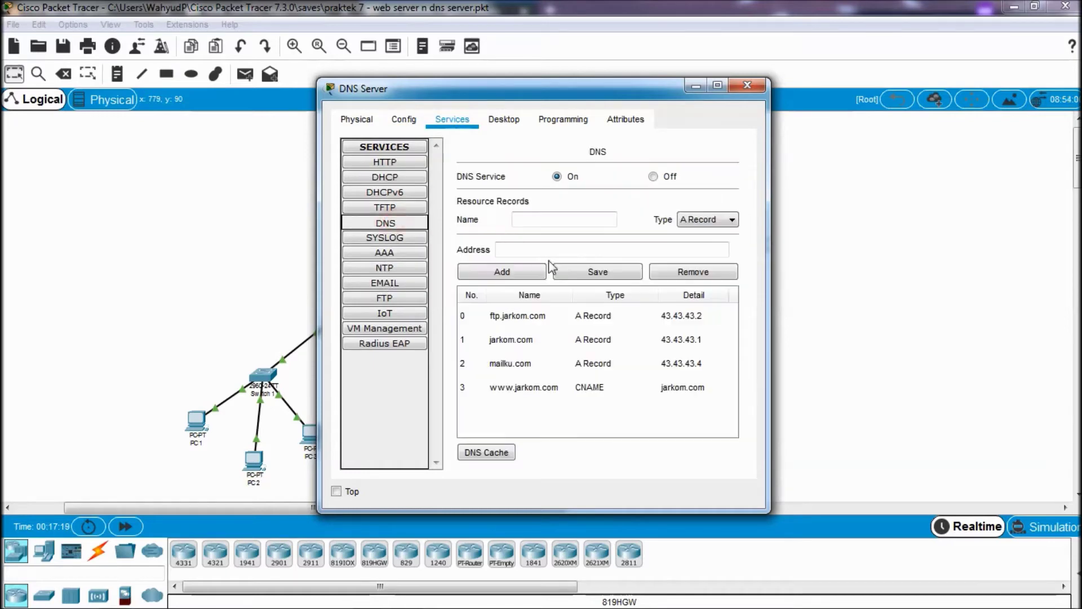
left_click(534, 315)
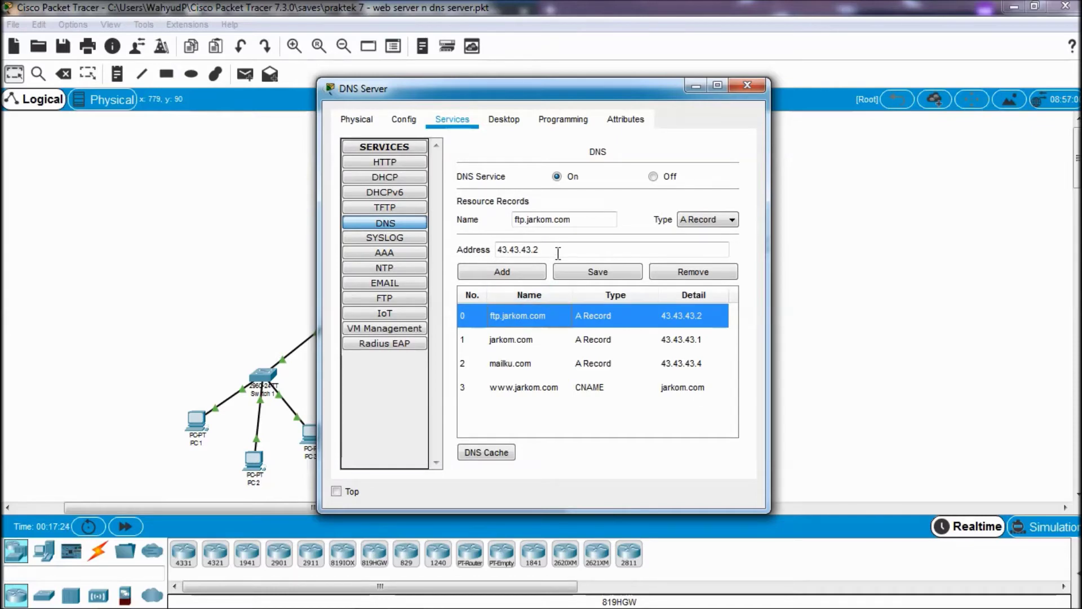
left_click_drag(558, 253, 488, 249)
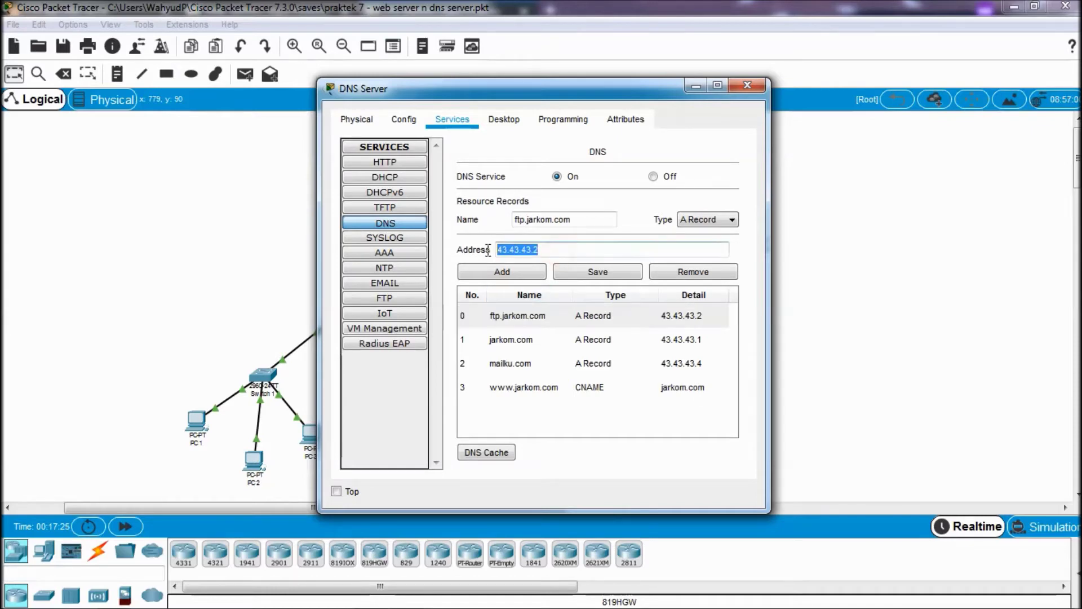
left_click(576, 324)
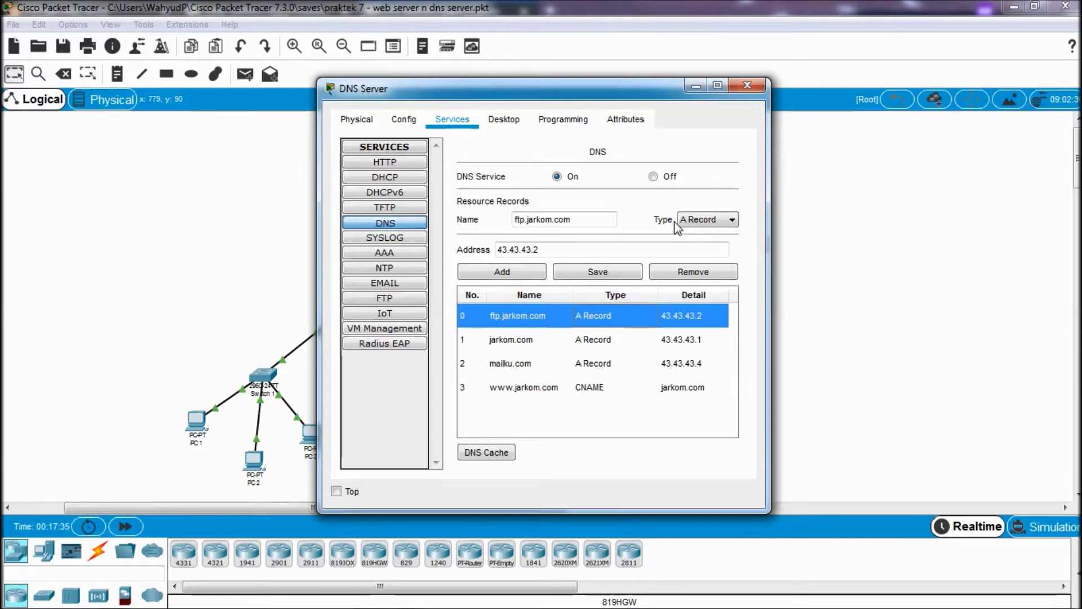
left_click(747, 85)
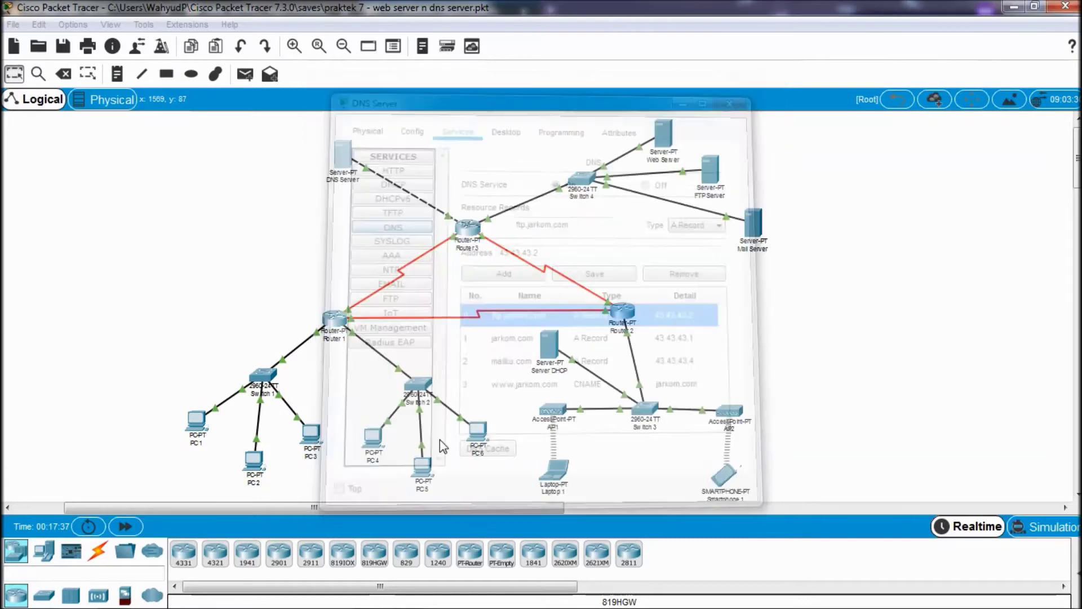
- Reread the tutorial's FTP connection step, then bring PC 1's command prompt back to the front
left_click(208, 429)
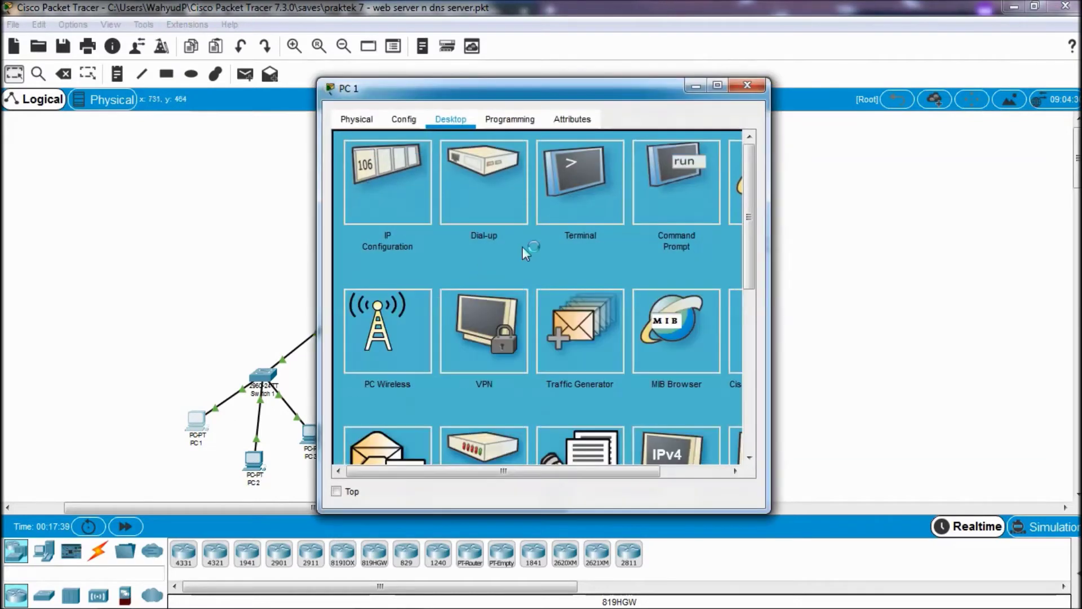
scroll(529, 272, "down", 5)
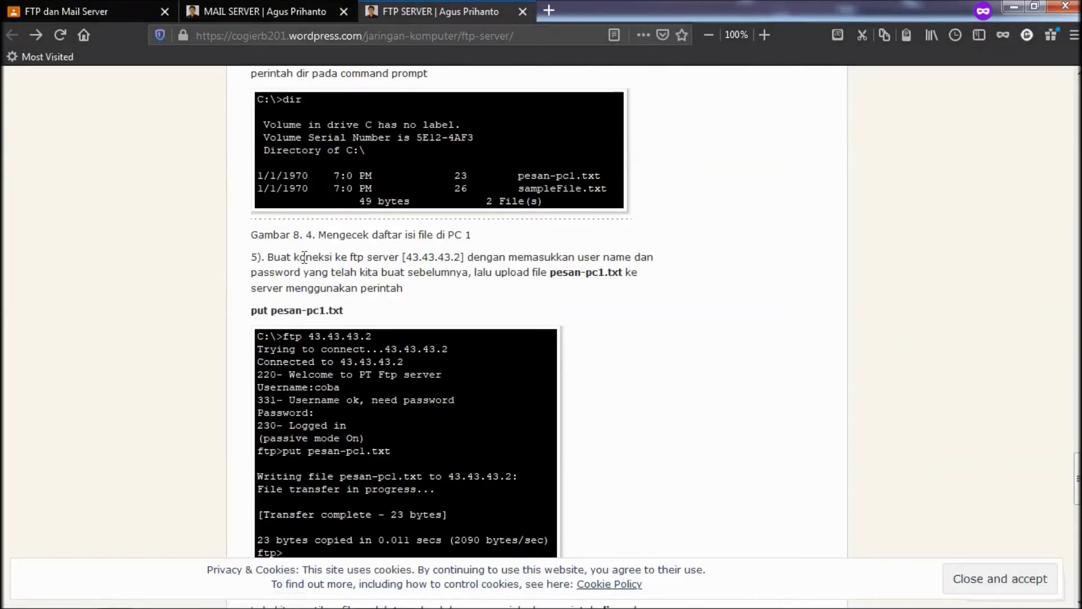
scroll(312, 311, "down", 3)
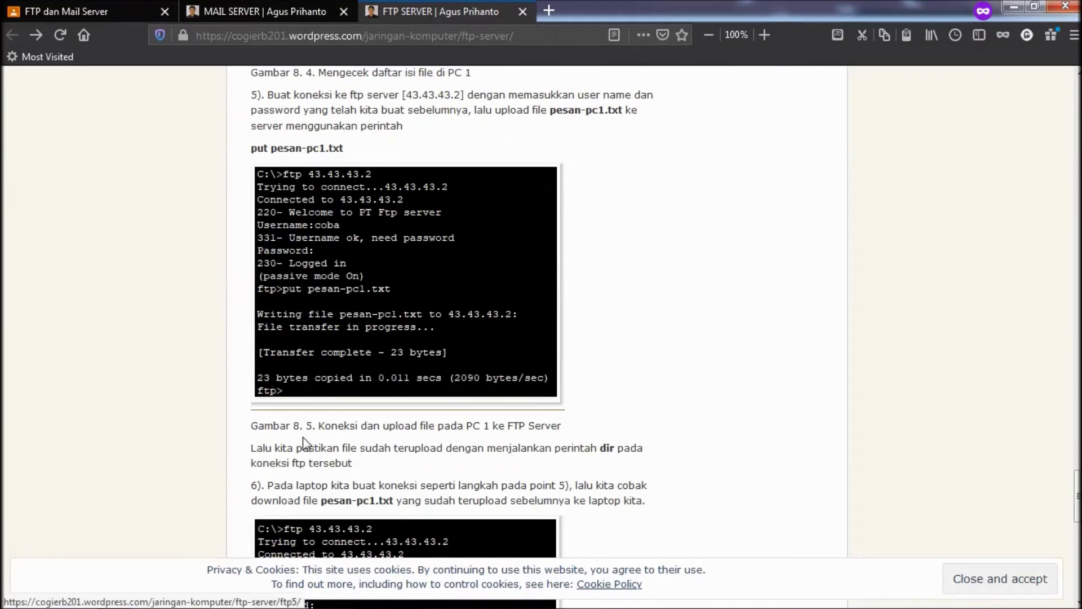
mouse_move(394, 596)
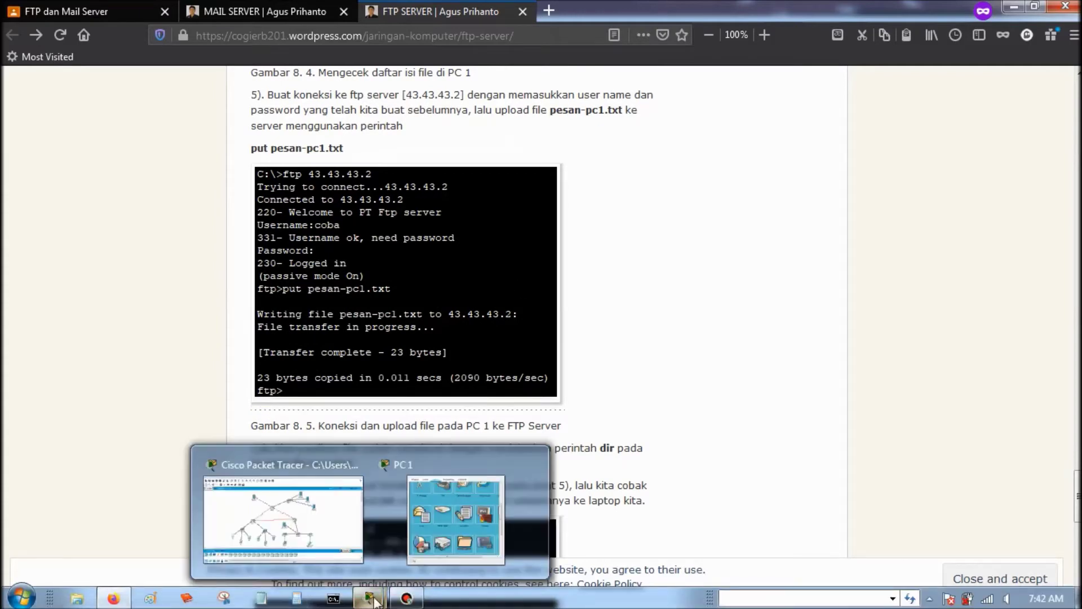
left_click(430, 471)
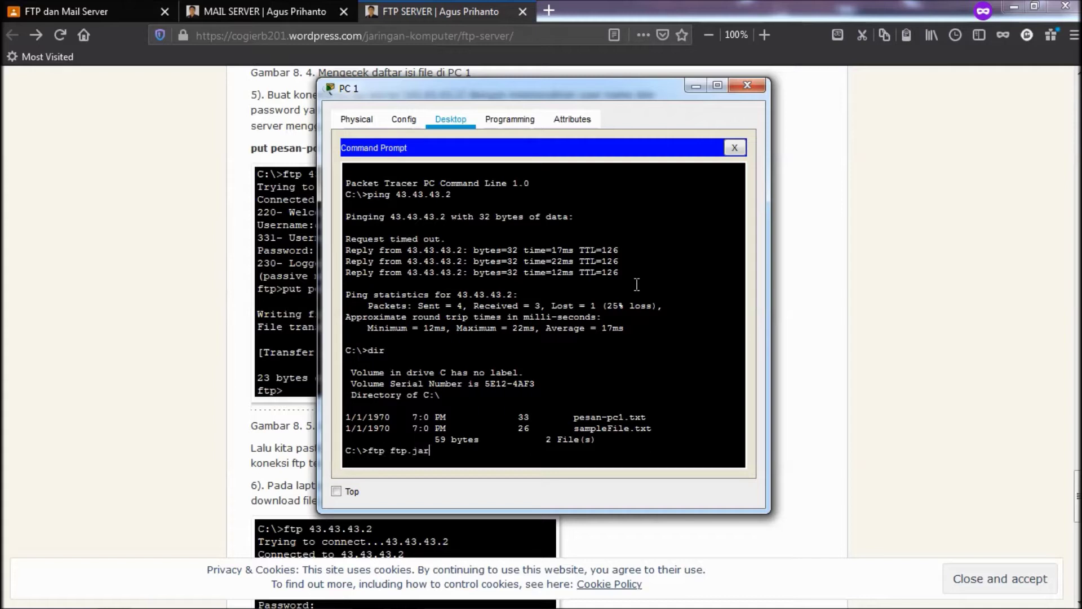
- Connect PC 1 to ftp.jarkom.com and log in with username coba and the FTP password
type(".com")
key("Return")
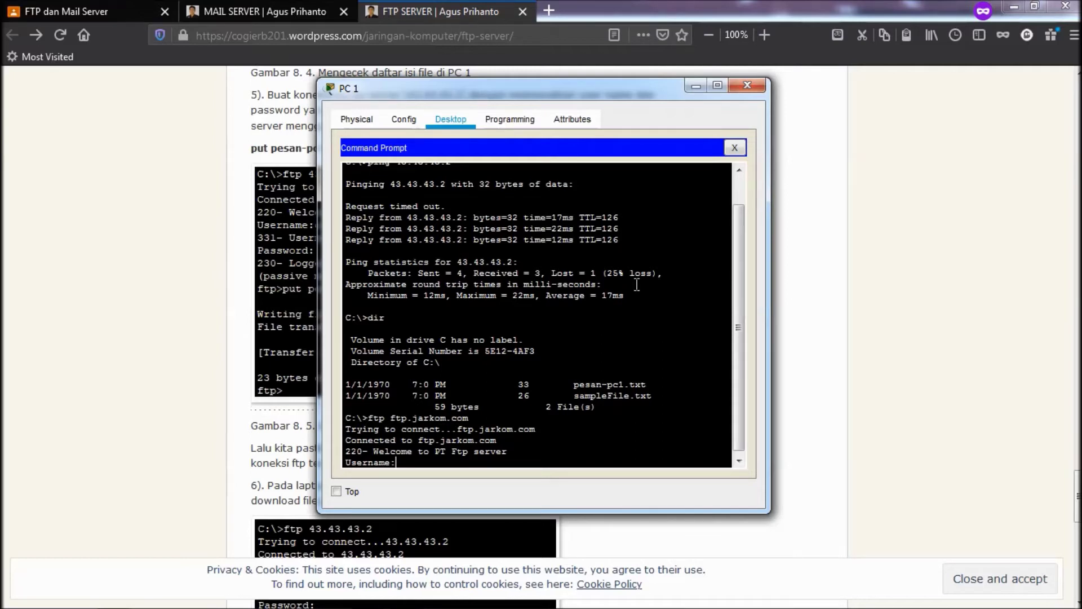
type("coba")
key("Return")
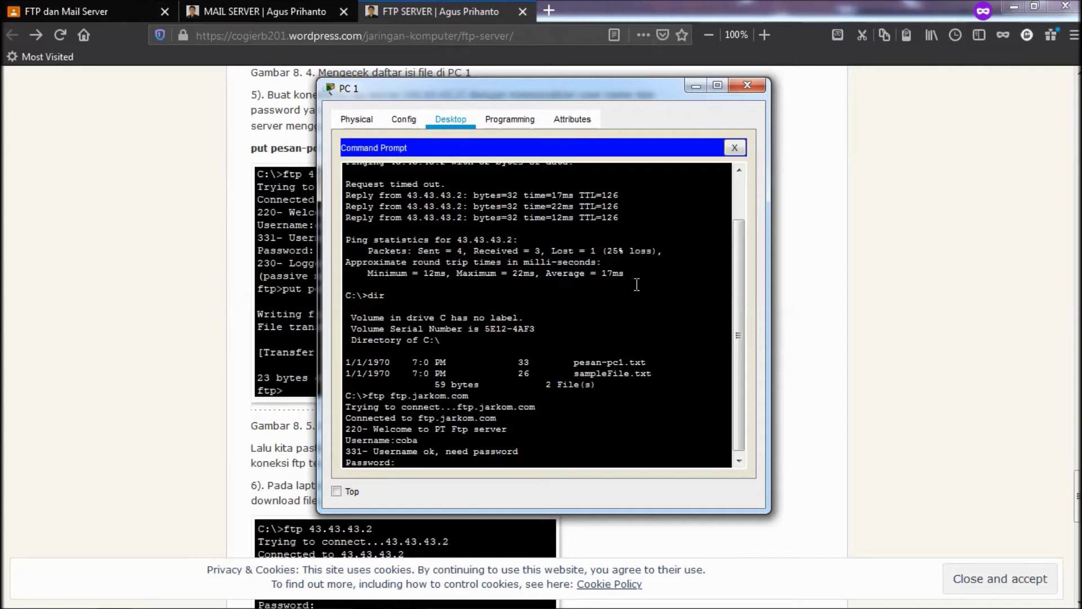
scroll(628, 304, "down", 1)
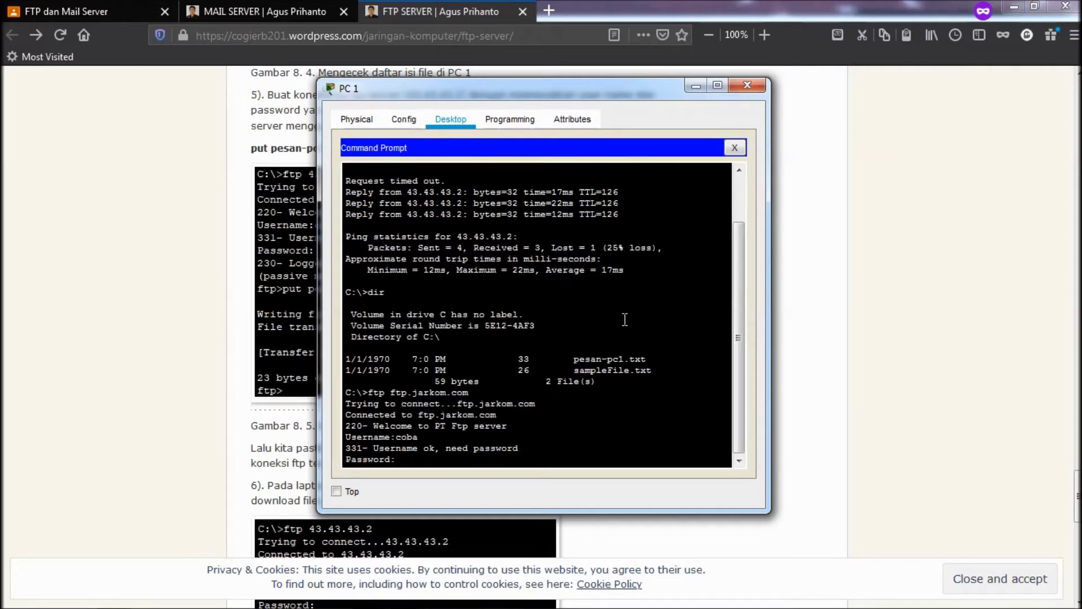
key("Return")
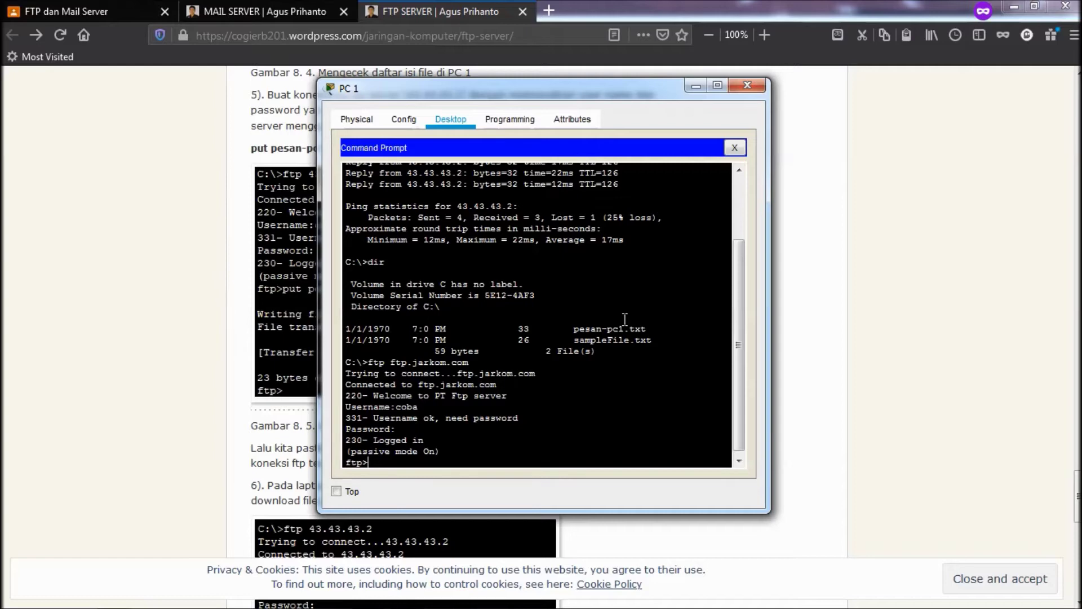
- Upload pesan-pc1.txt with put, confirm the 33-byte transfer completed, and close PC 1's window
type("put pesam")
key("BackSpace")
type("n-pc1")
left_click(731, 5)
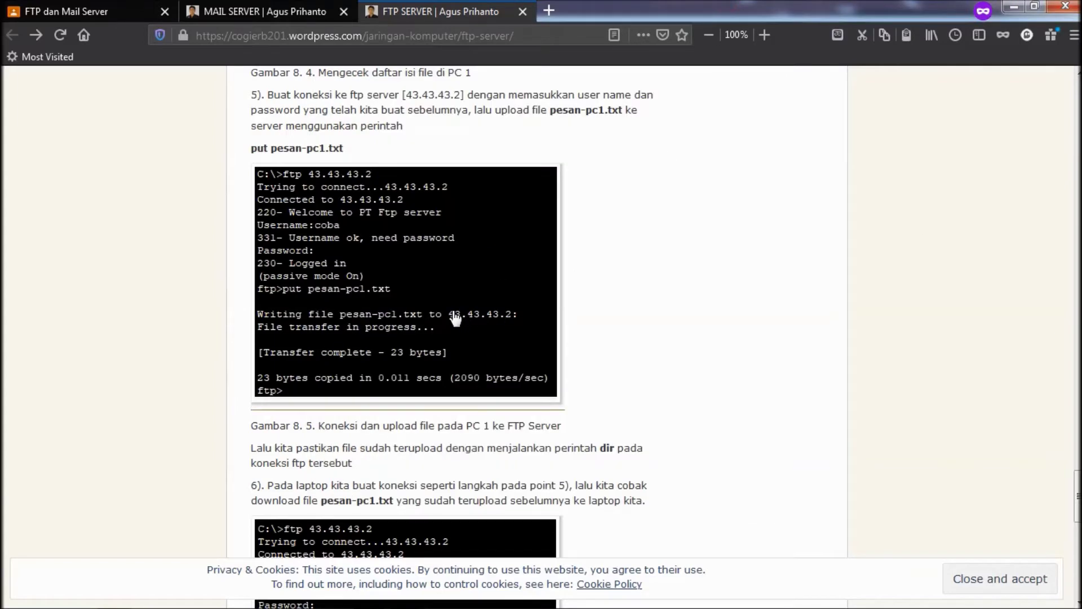
mouse_move(346, 598)
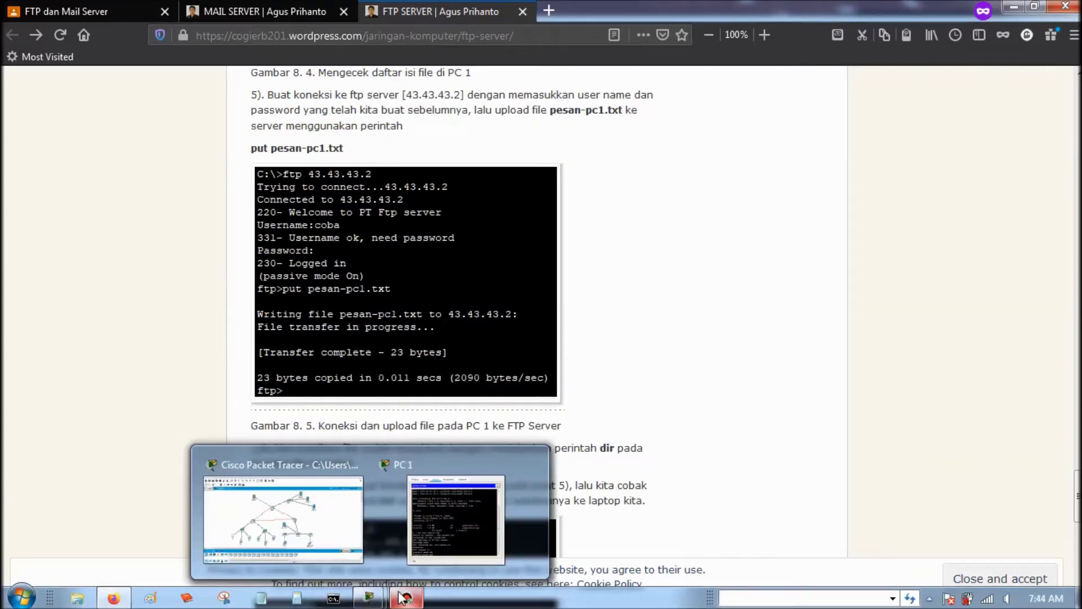
left_click(445, 524)
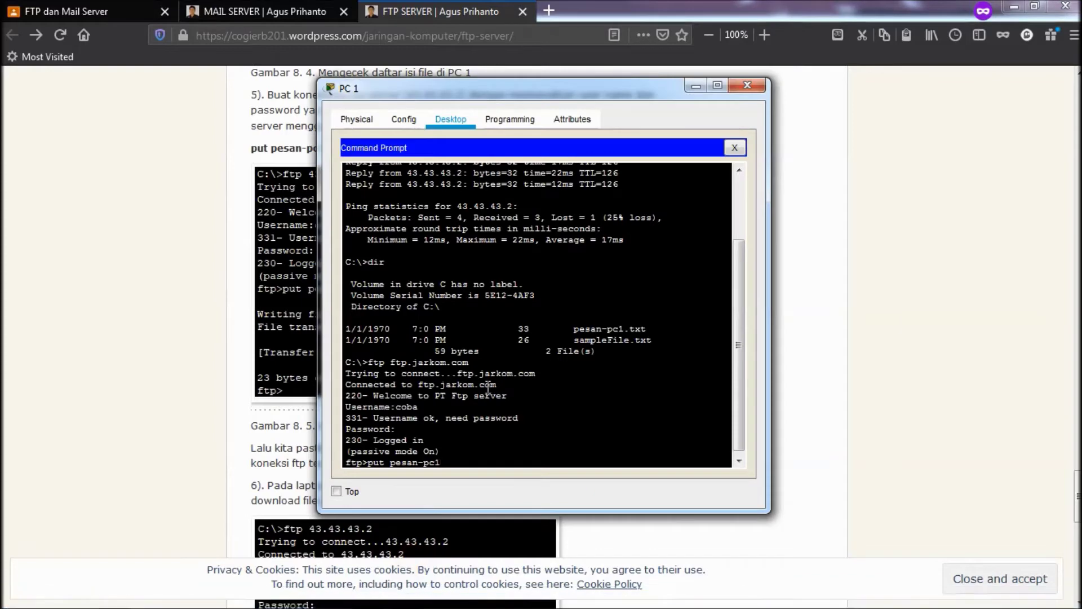
type("txt")
key("Return")
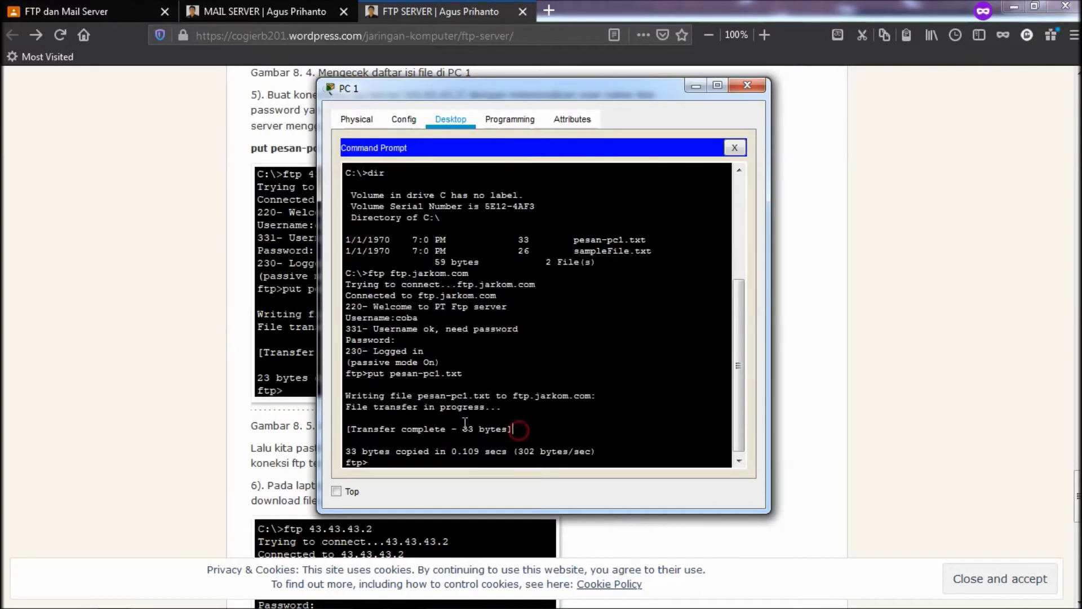
left_click_drag(513, 429, 355, 420)
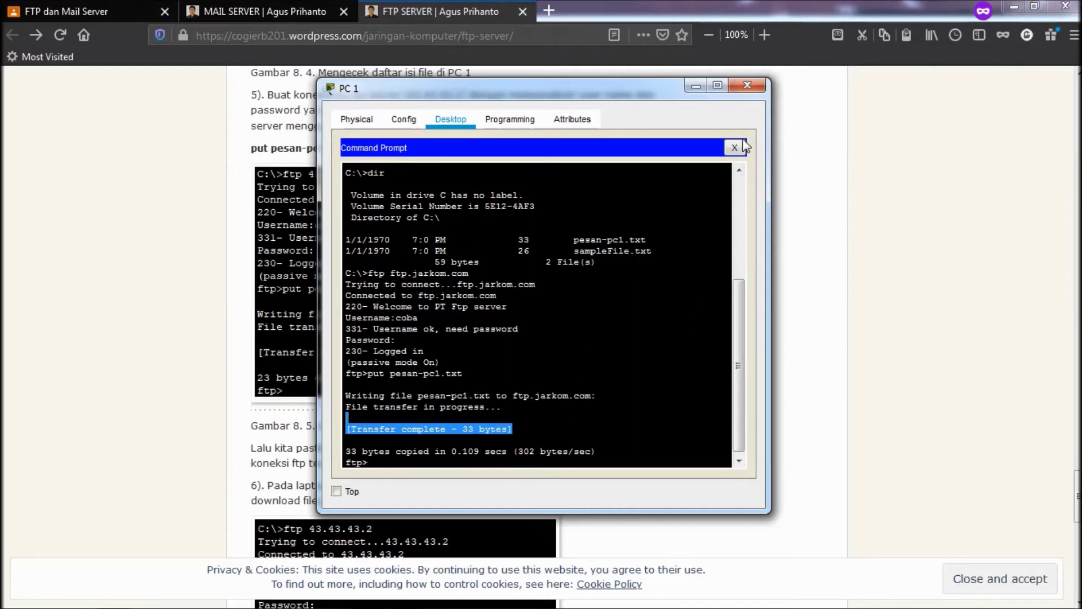
left_click(747, 85)
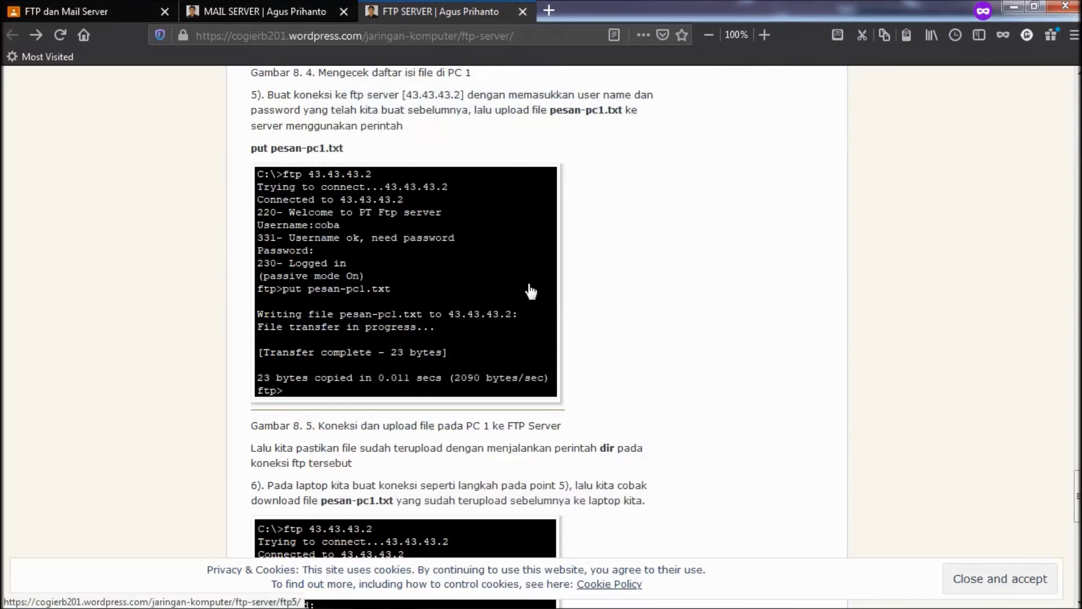
- Highlight the start of tutorial step 6 on downloading pesan-pc1.txt, then return to Packet Tracer
scroll(530, 289, "down", 3)
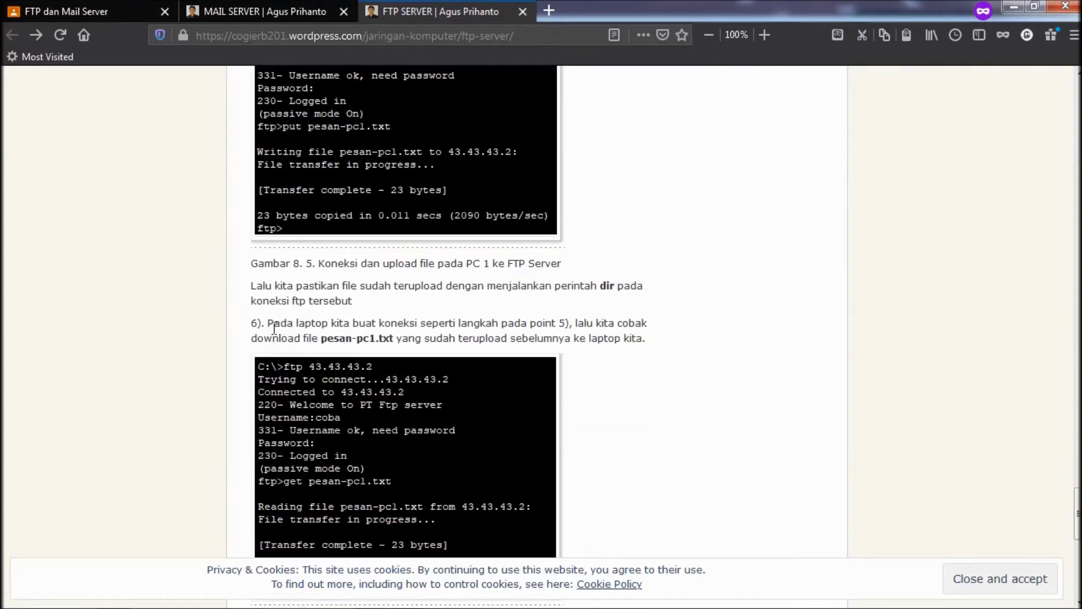
left_click(266, 326)
left_click_drag(280, 329, 314, 329)
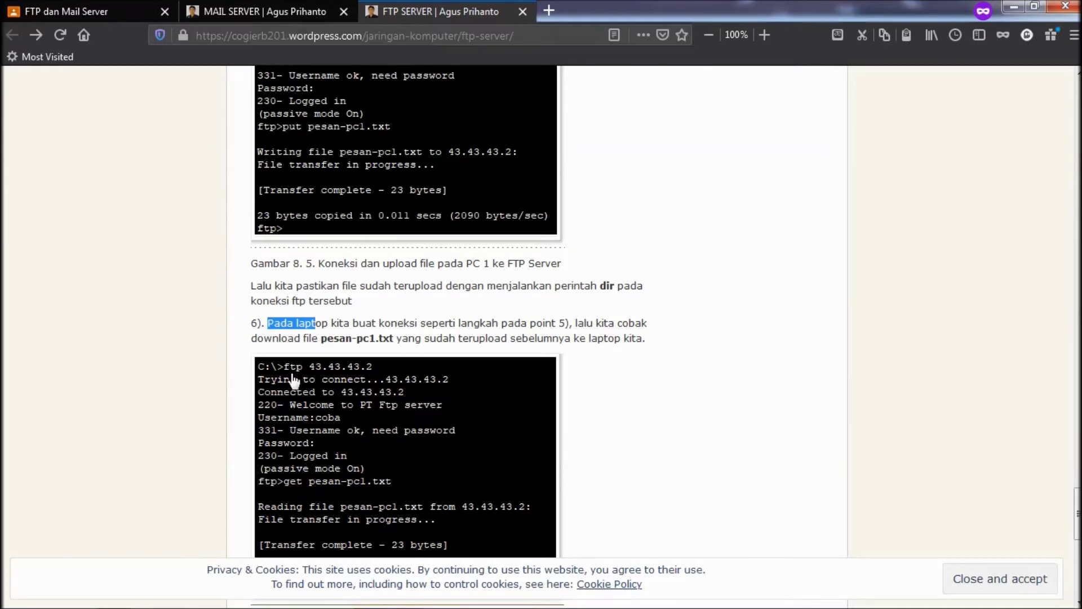
scroll(385, 335, "down", 5)
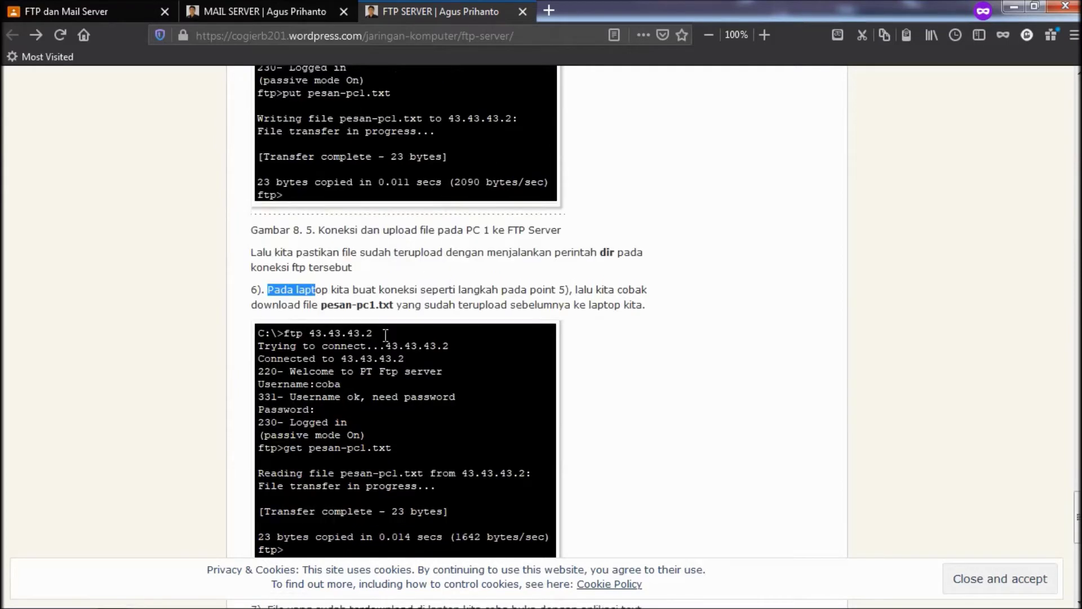
scroll(386, 343, "up", 3)
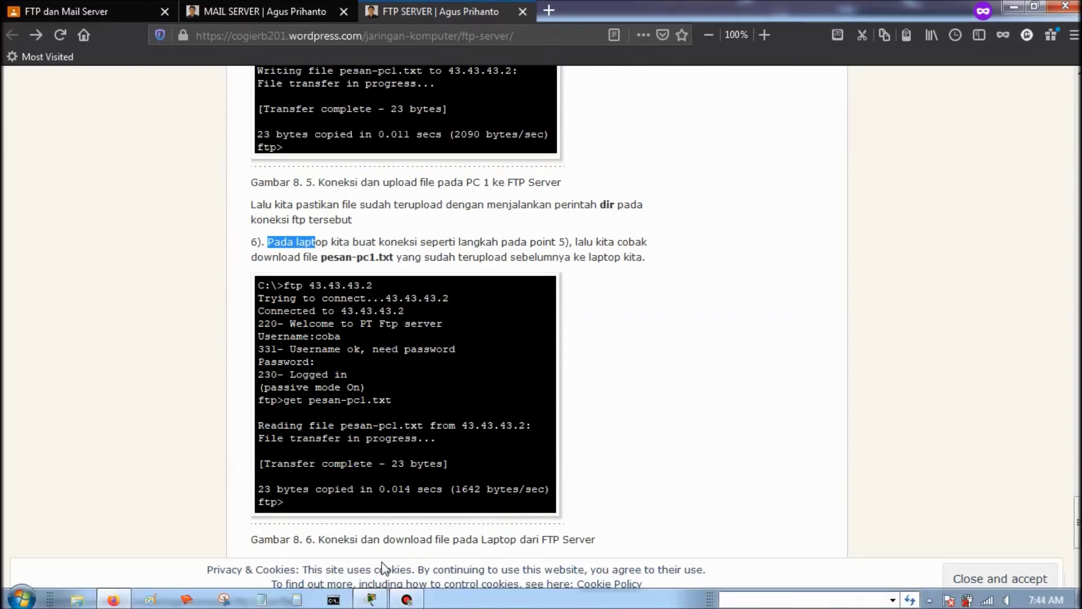
left_click(370, 596)
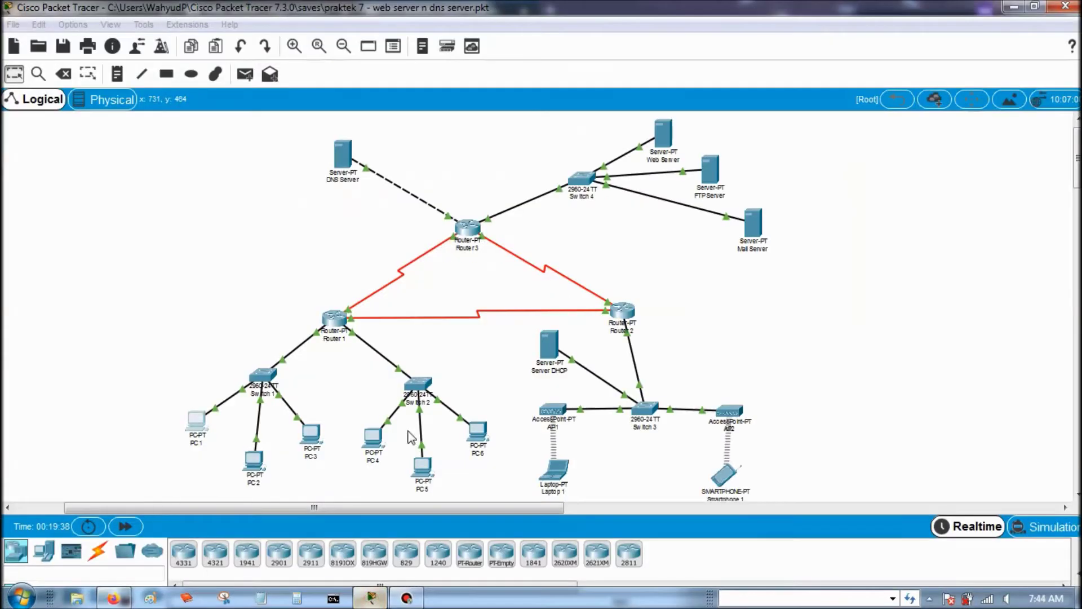
- Open Laptop 1's Command Prompt from its Desktop tab
left_click(556, 467)
left_click(581, 347)
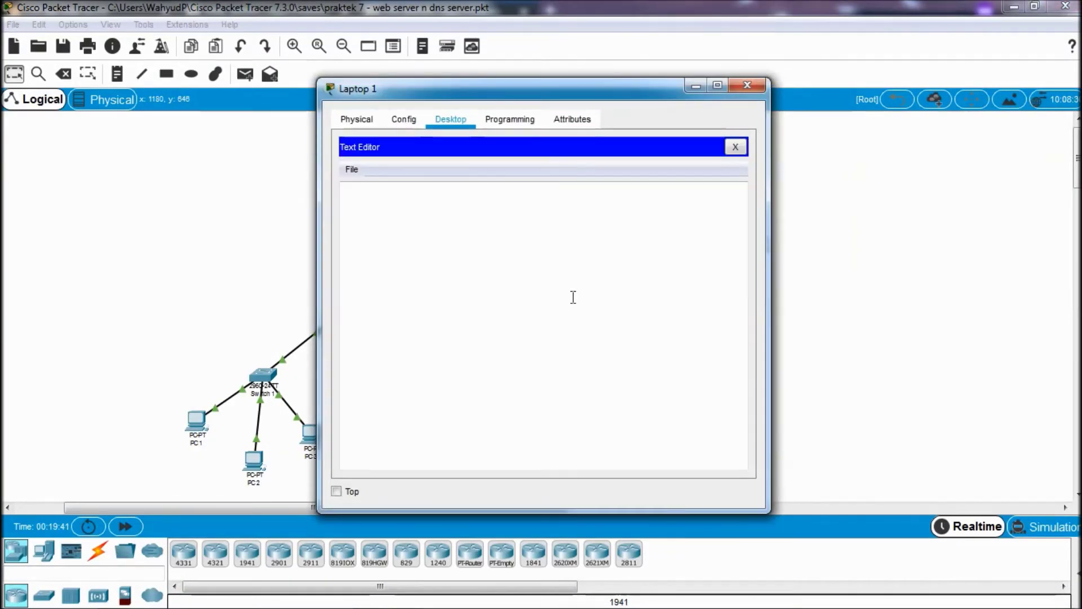
left_click(673, 203)
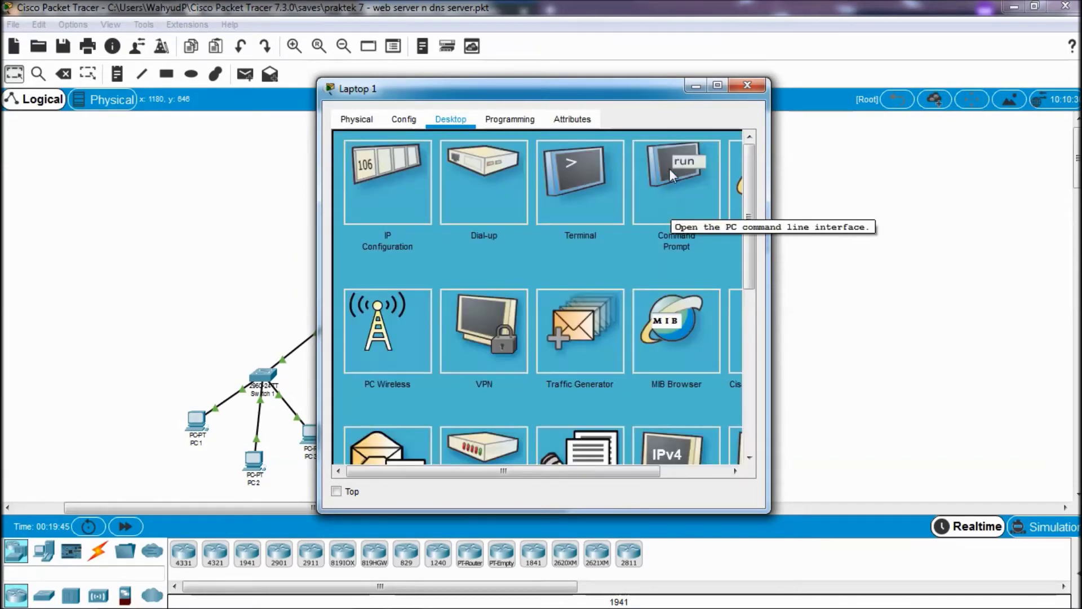
left_click(670, 169)
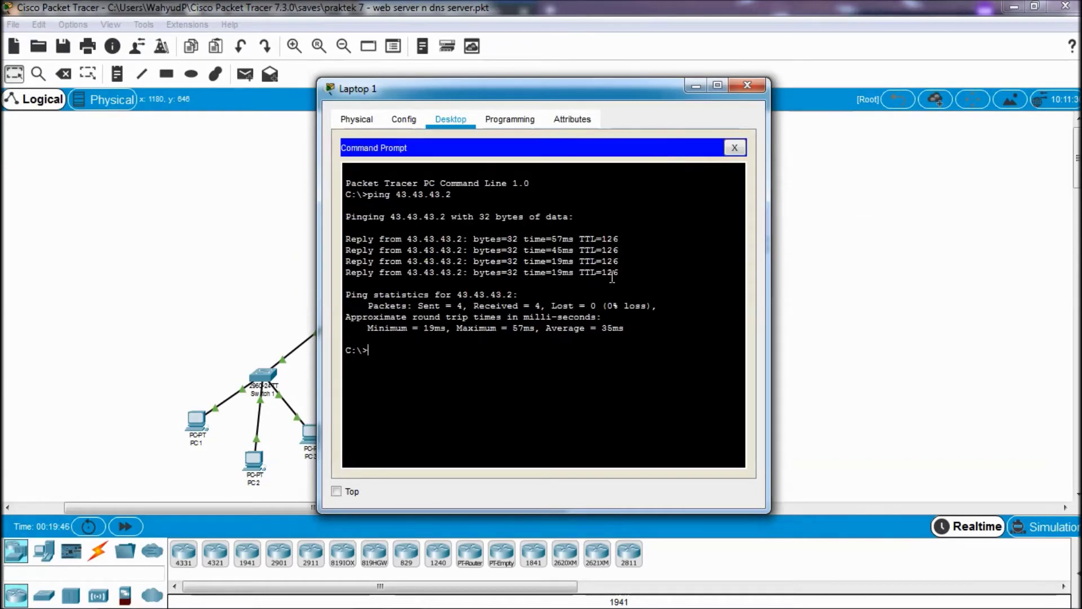
- Run ftp ftp.jarkom.com on Laptop 1 and log in with username coba and the password
type("ftp ftp.jarkom")
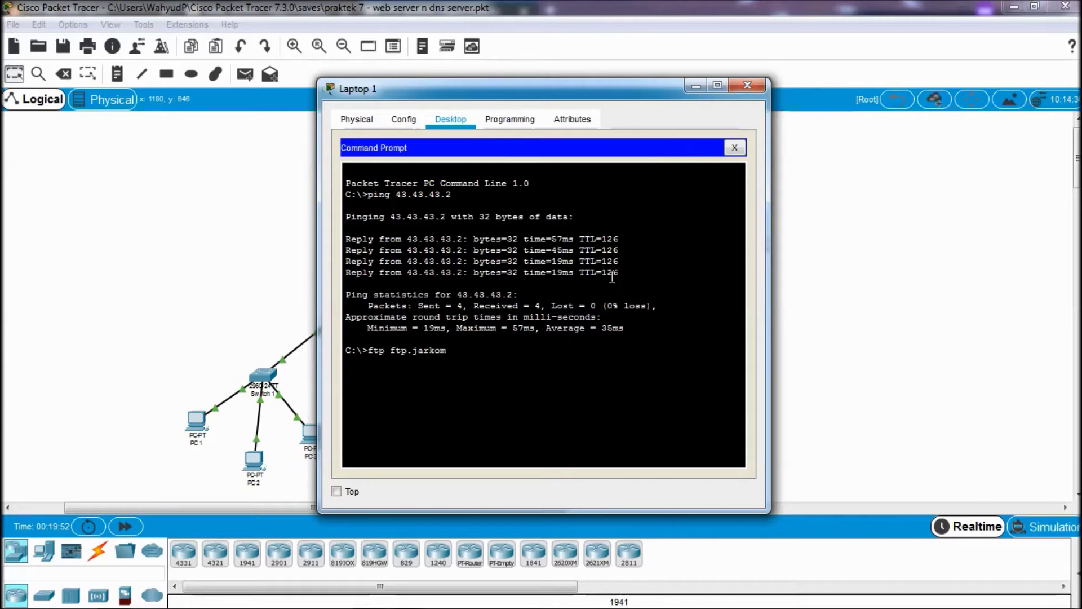
type(".com")
key("Return")
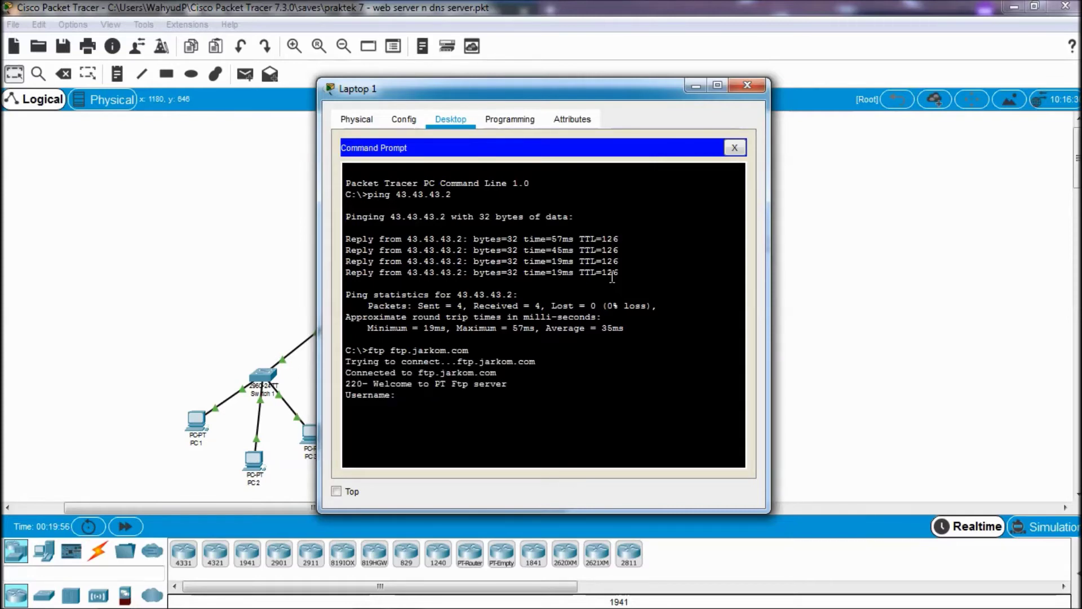
type("coba")
key("Return")
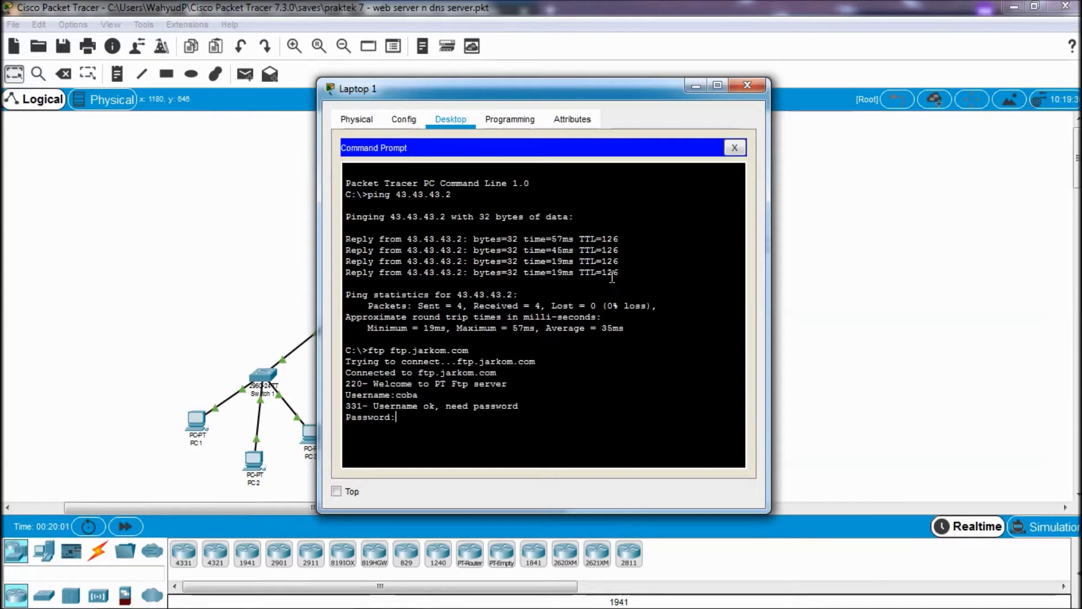
key("Return")
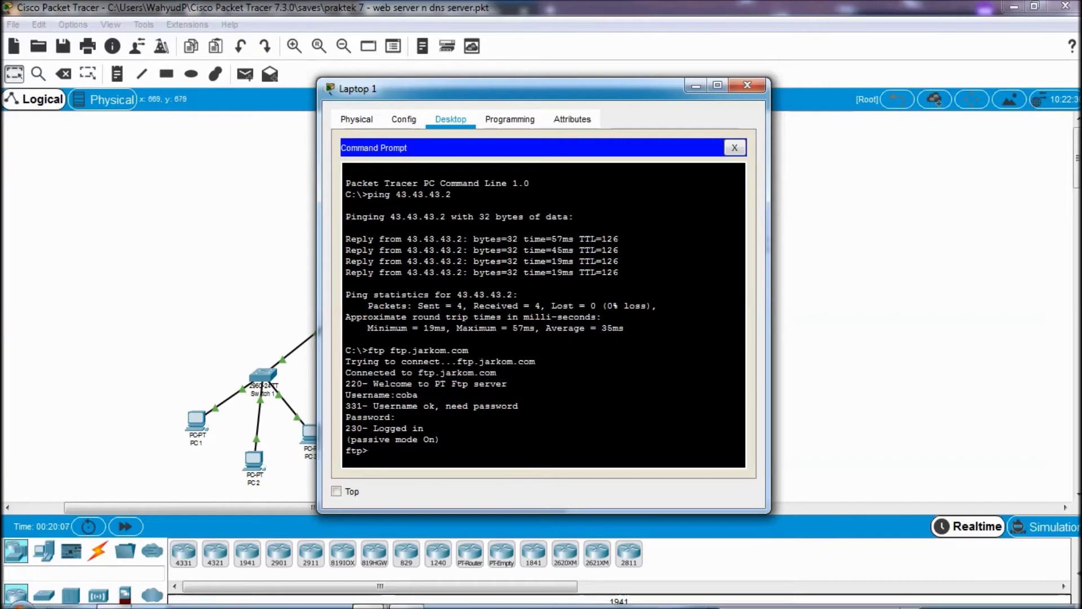
left_click(115, 601)
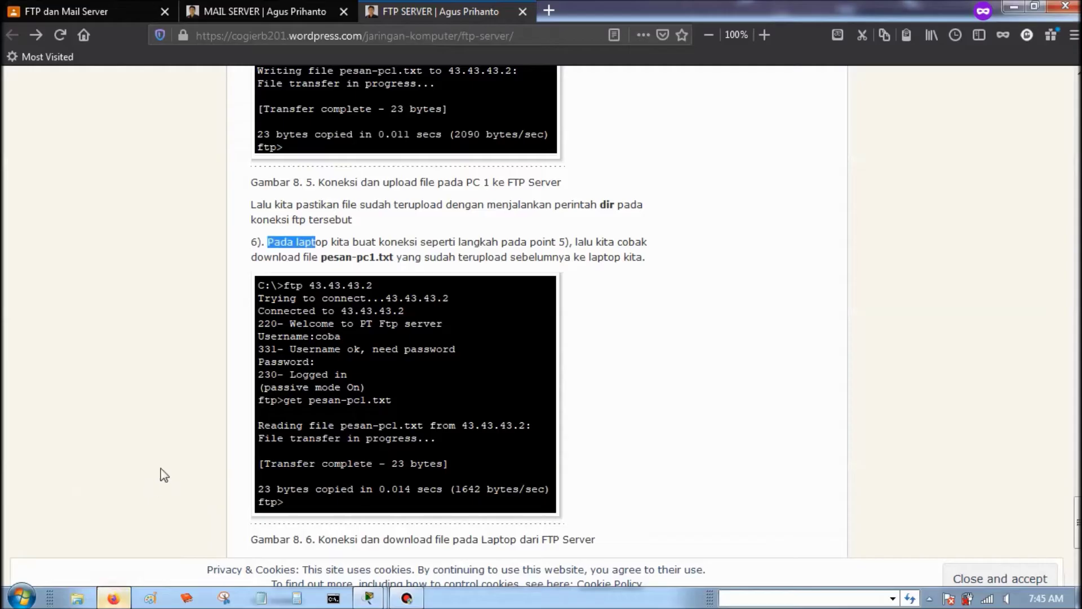
- Run get pesan-pc1.txt on Laptop 1 and check the 33-byte file was downloaded
left_click(210, 336)
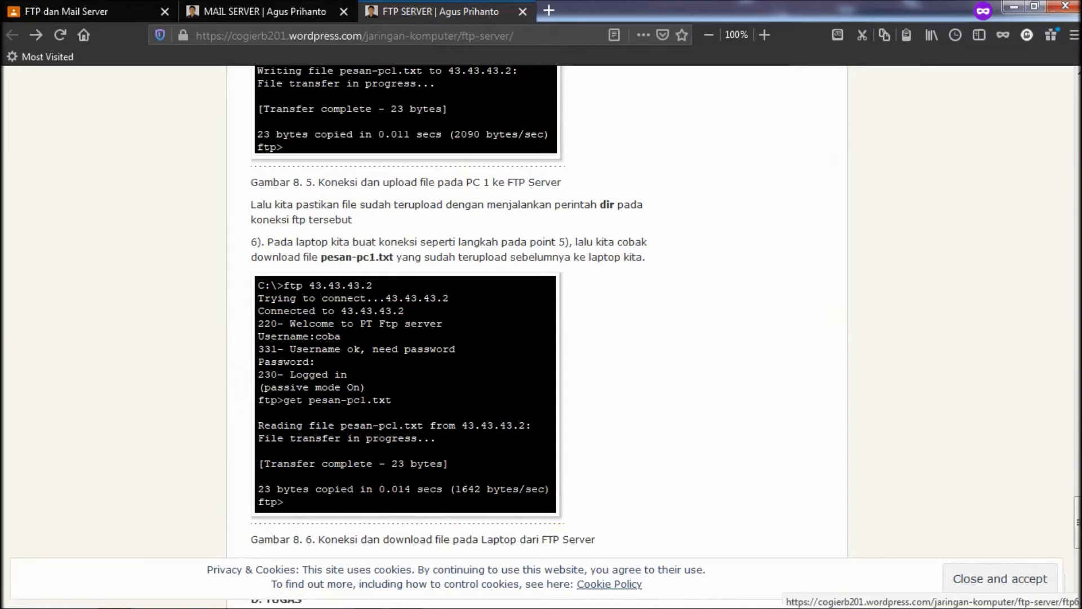
mouse_move(376, 600)
left_click(456, 520)
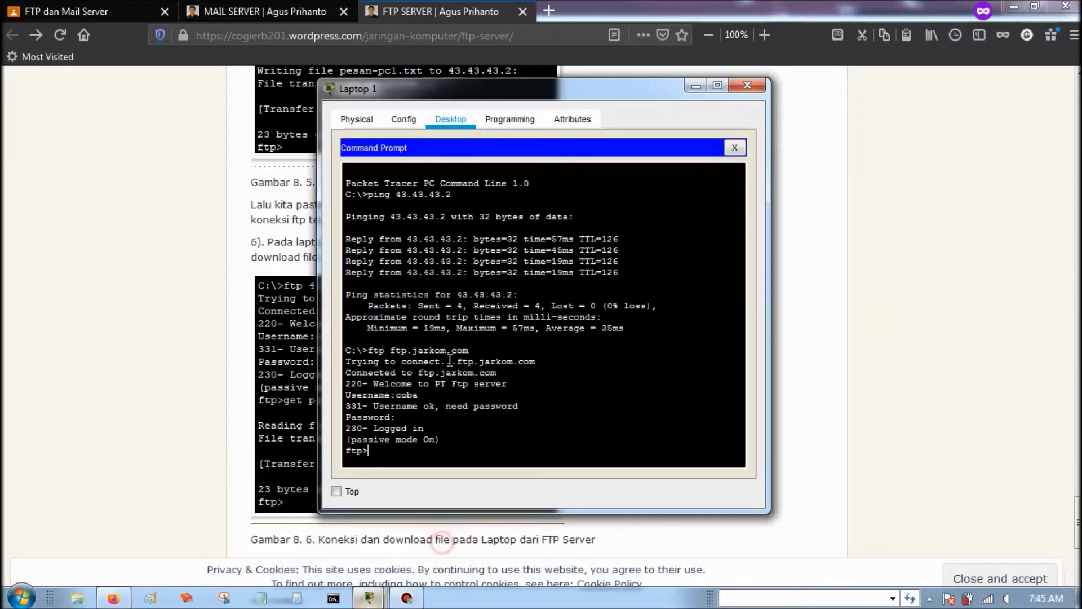
type("get")
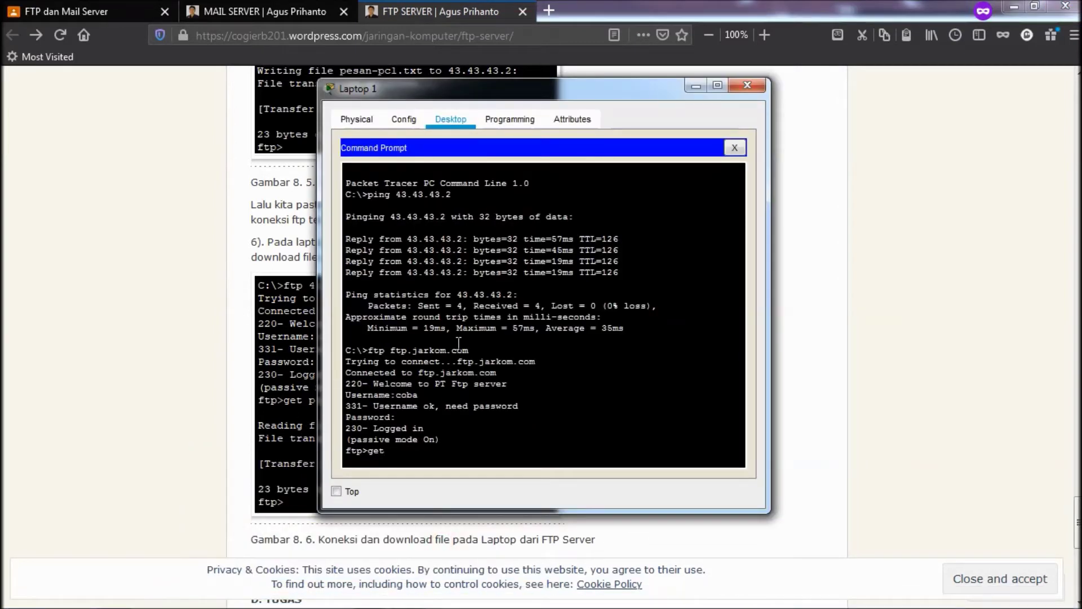
type(" o")
type("pesan")
type("-pc1")
type(".txt")
key("Return")
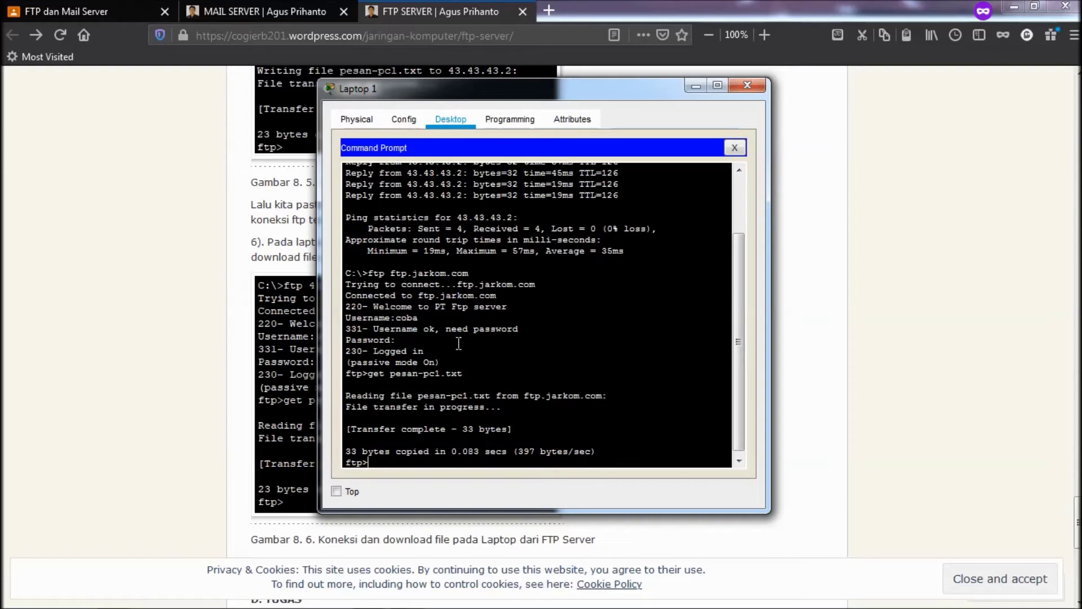
left_click_drag(346, 396, 479, 397)
left_click(449, 466)
left_click(818, 9)
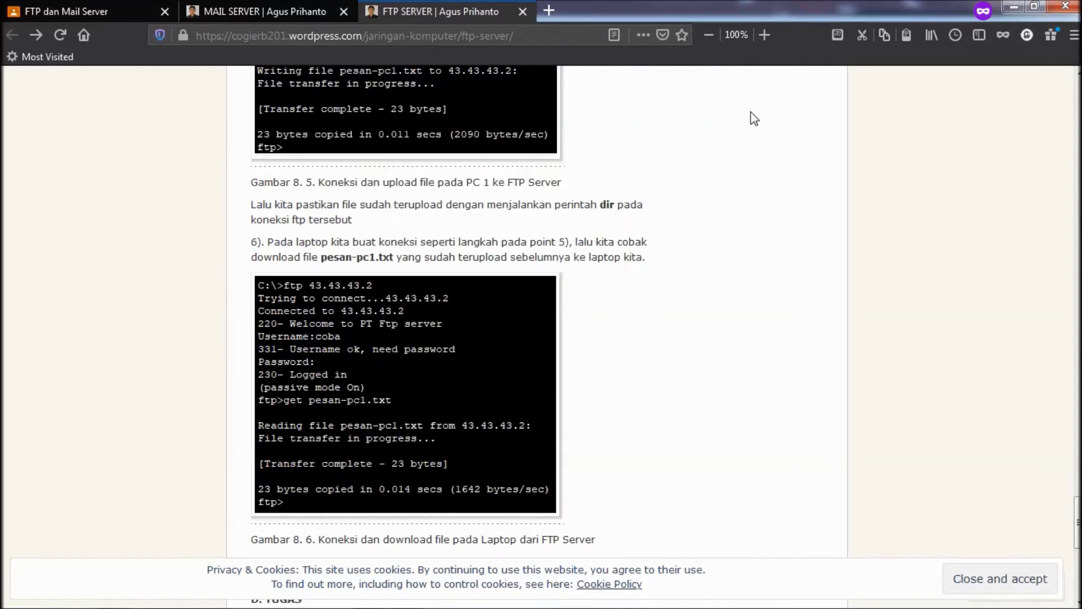
- Scroll to tutorial step 7 on opening the downloaded file, then bring Laptop 1's command prompt back
scroll(749, 130, "down", 4)
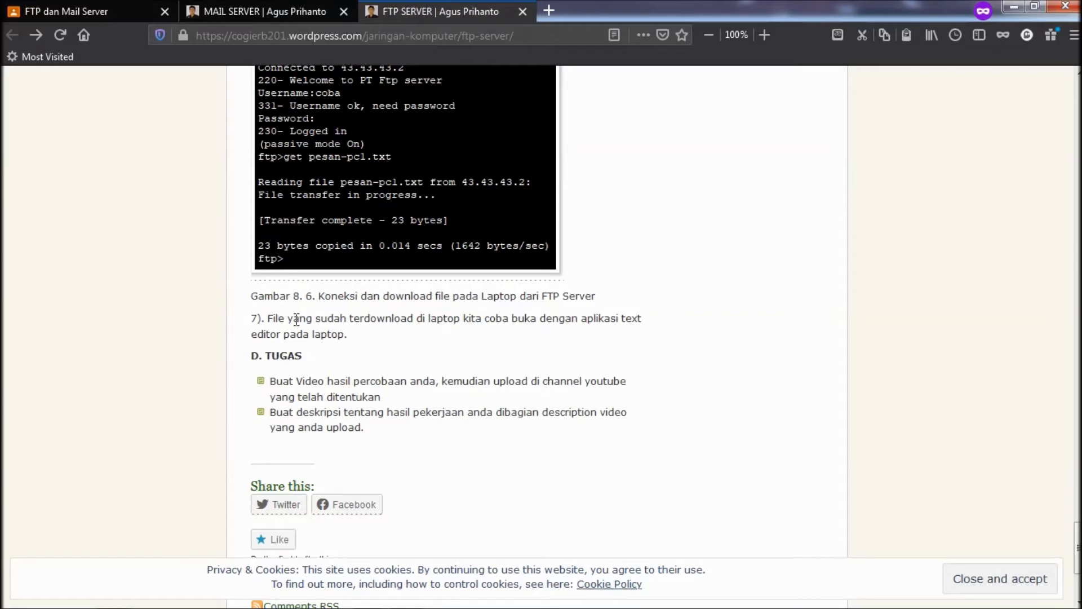
mouse_move(369, 603)
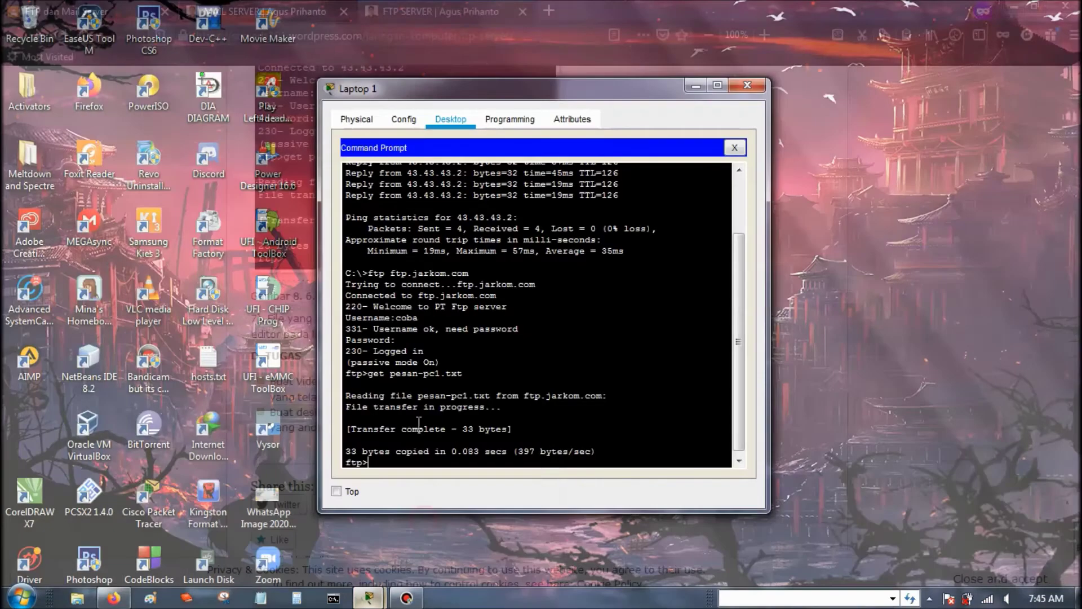
left_click(424, 521)
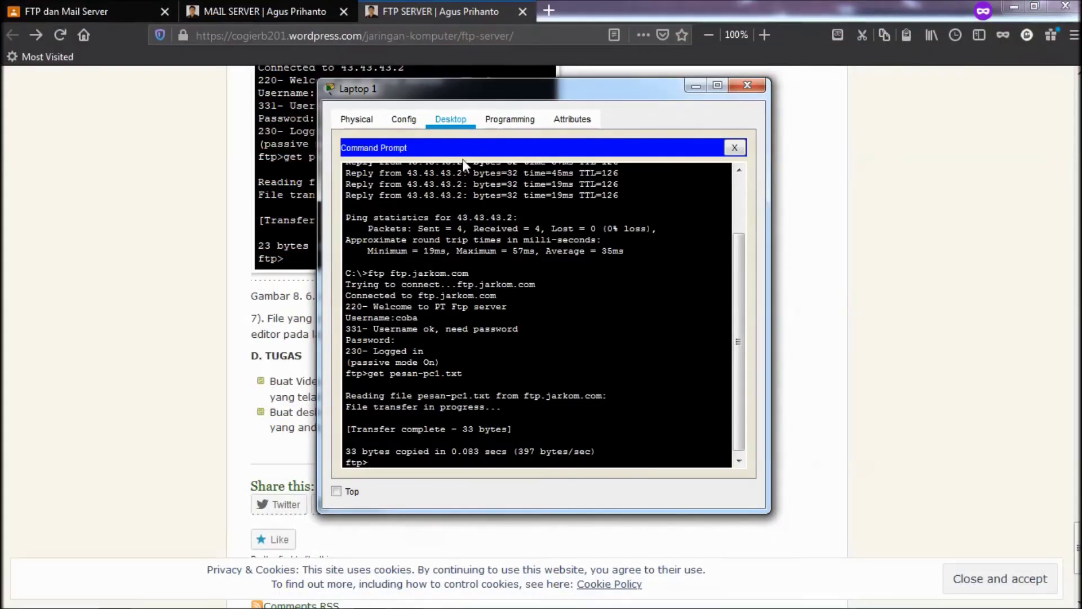
- End Laptop 1's FTP session with quit and close the command prompt
left_click(742, 148)
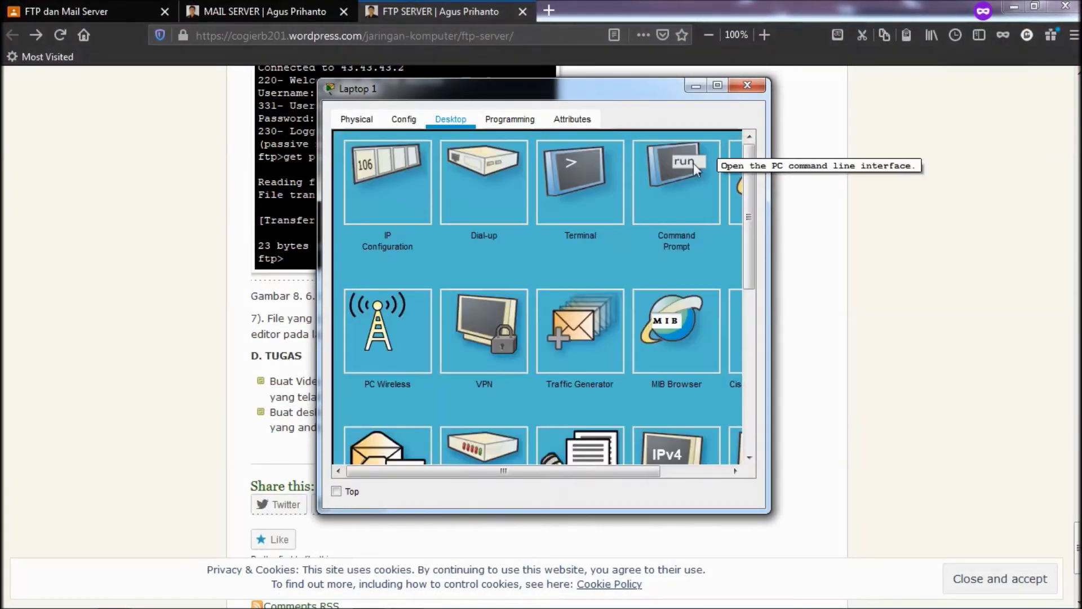
left_click(694, 163)
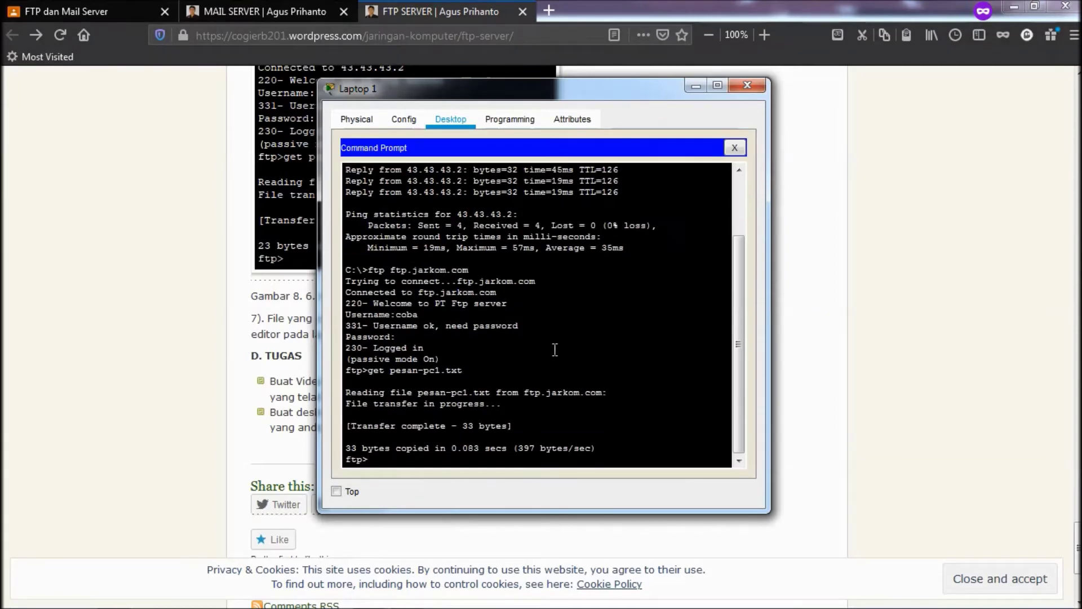
type("qui")
key("BackSpace")
type("uit")
key("Return")
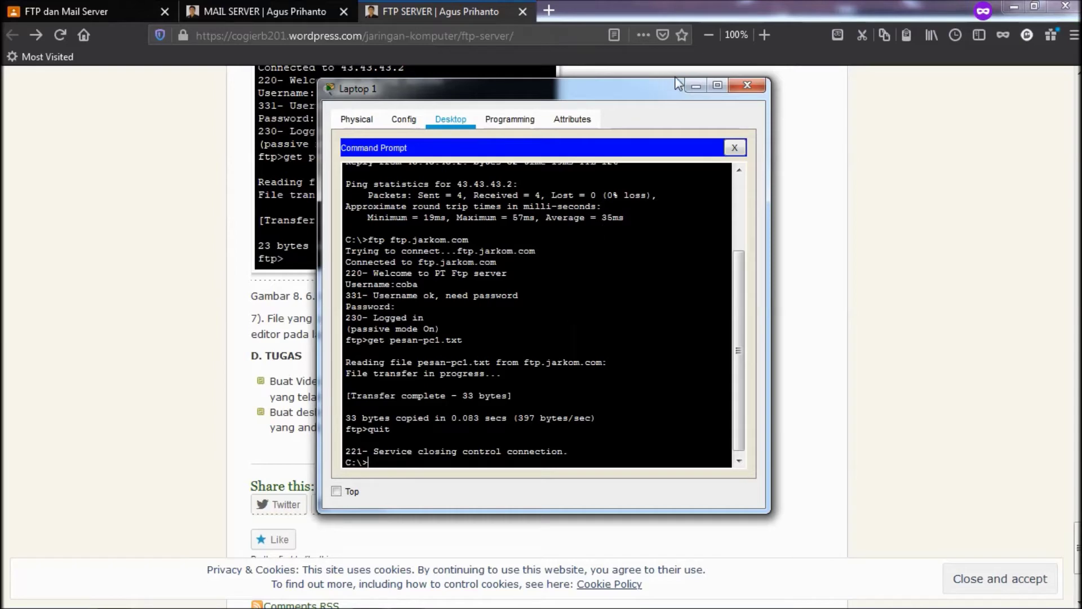
left_click(735, 148)
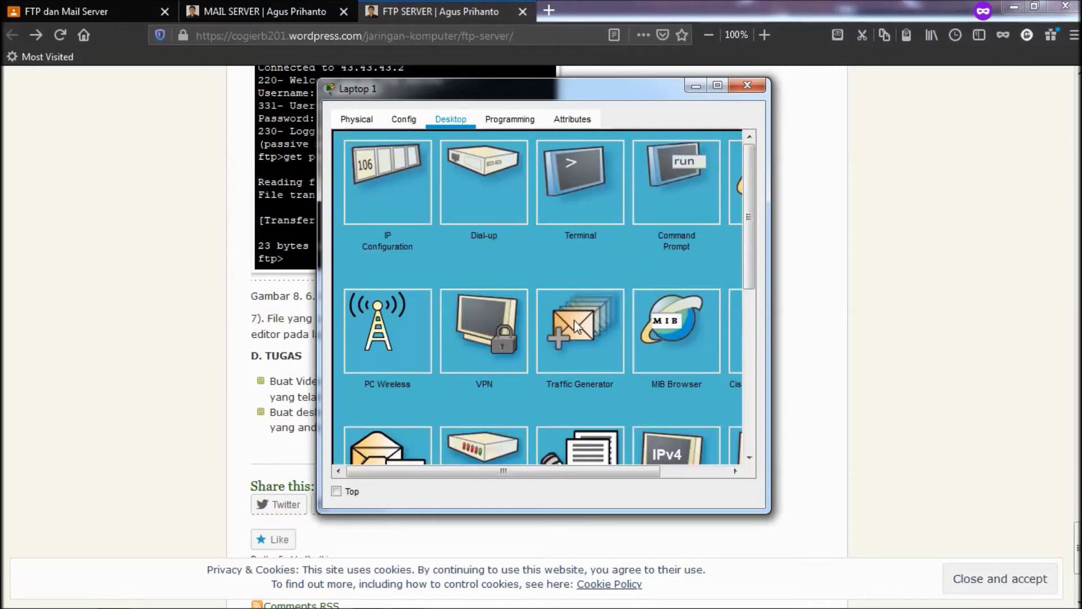
- Open Laptop 1's Text Editor showing an empty document
scroll(574, 320, "down", 3)
left_click(592, 292)
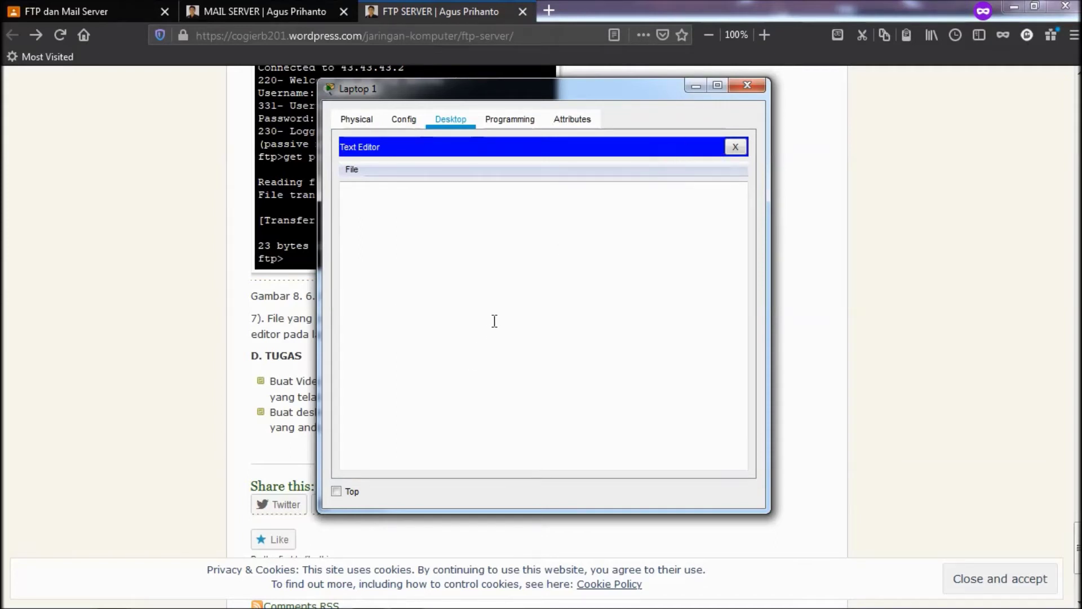
left_click(629, 159)
left_click(735, 146)
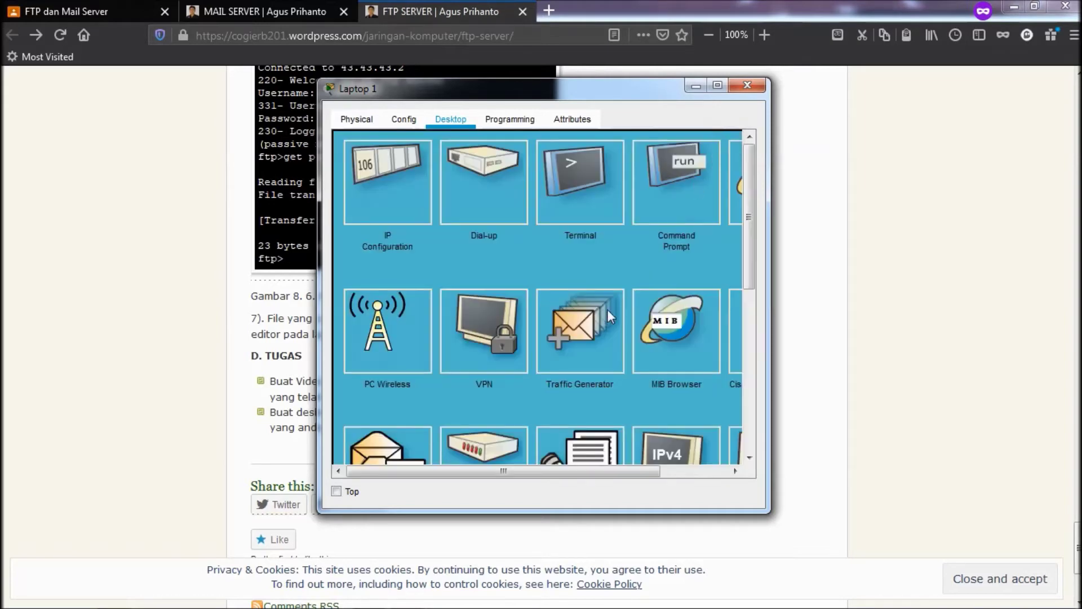
scroll(607, 309, "down", 3)
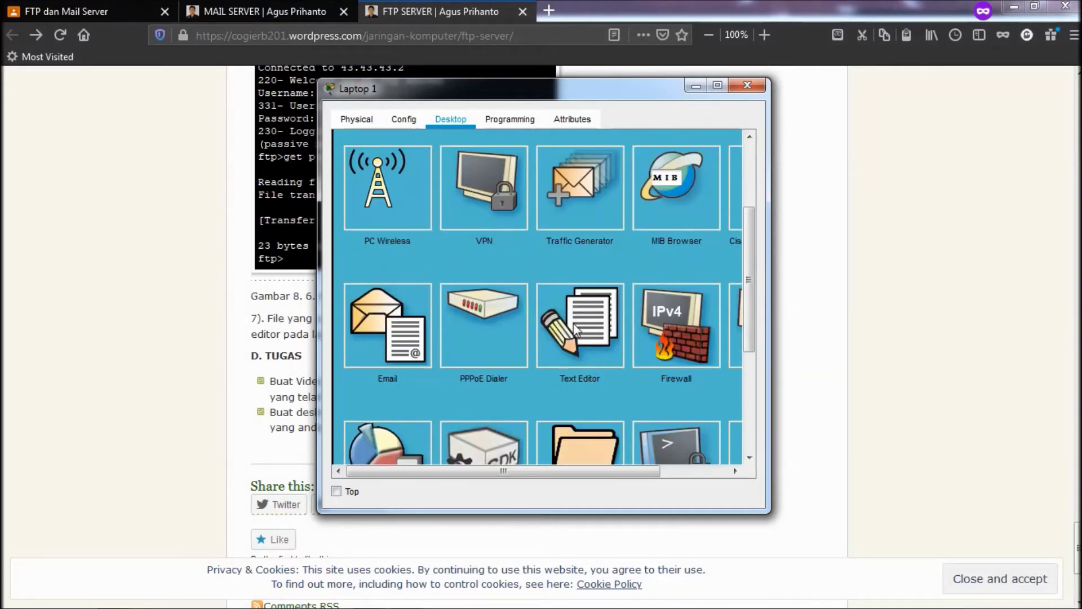
left_click_drag(517, 468, 555, 474)
left_click(598, 309)
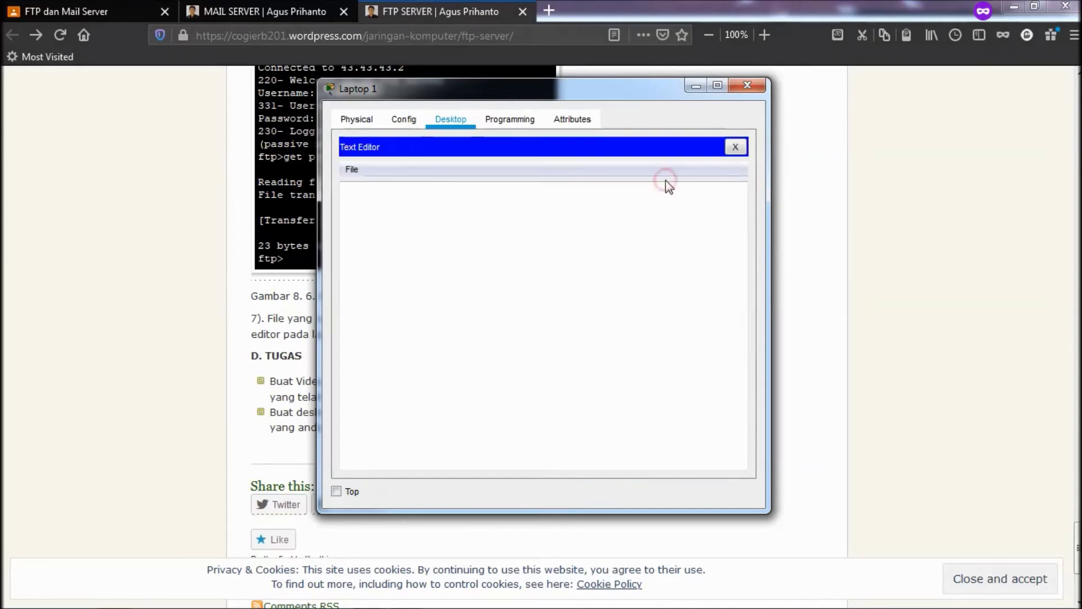
- Open pesan-pc1.txt in Laptop 1's Text Editor via Ctrl+O
left_click(620, 260)
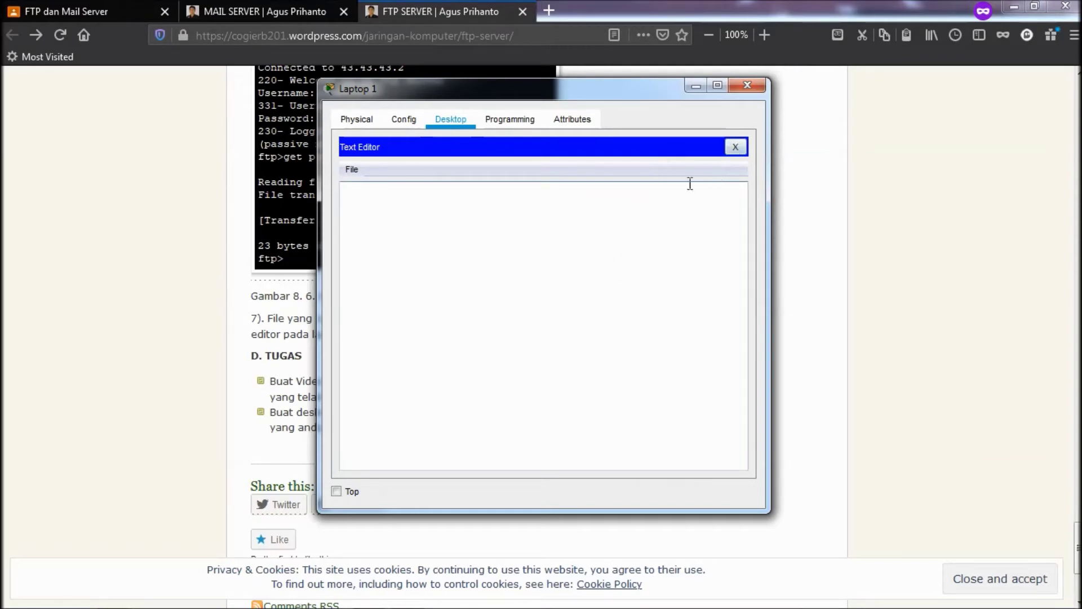
key("ctrl+o")
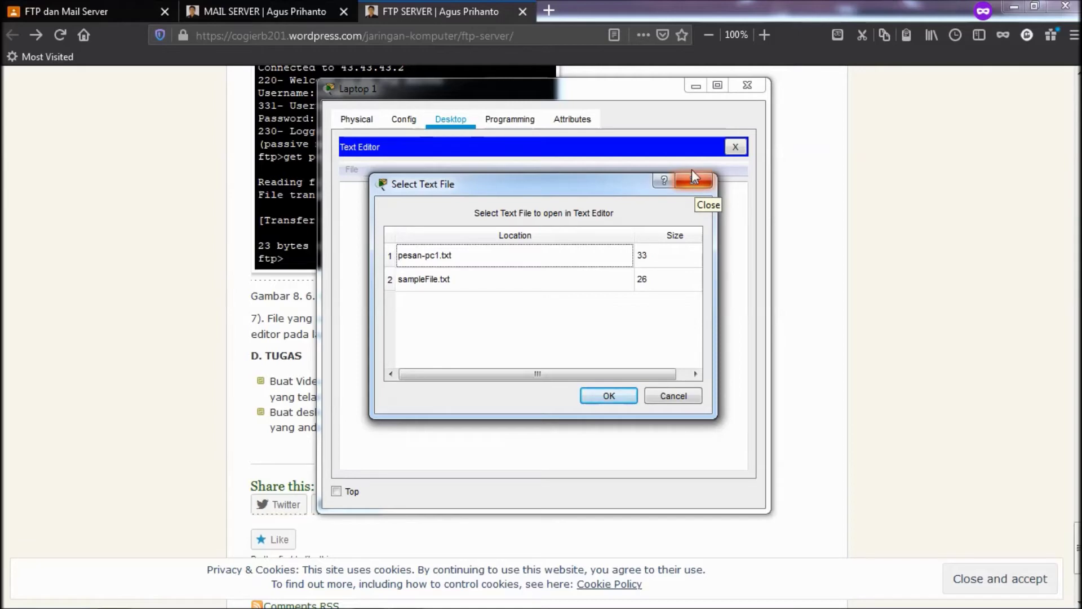
left_click(501, 254)
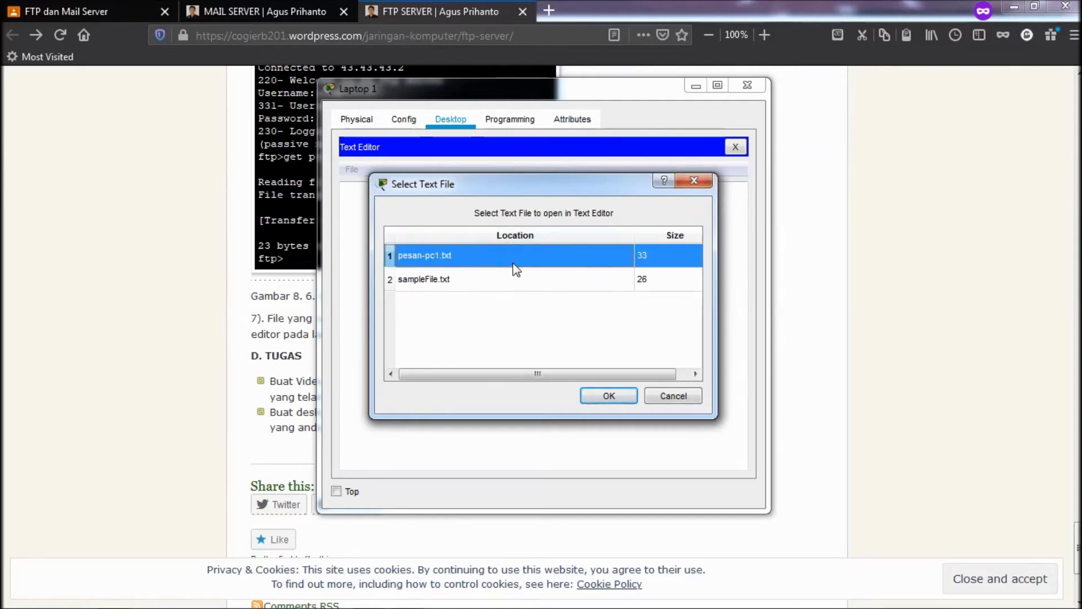
left_click(513, 268)
left_click(523, 252)
left_click(621, 397)
- Highlight the text 'witing tresno jalaran soko kulino' to verify it, then close Laptop 1's window
left_click(582, 294)
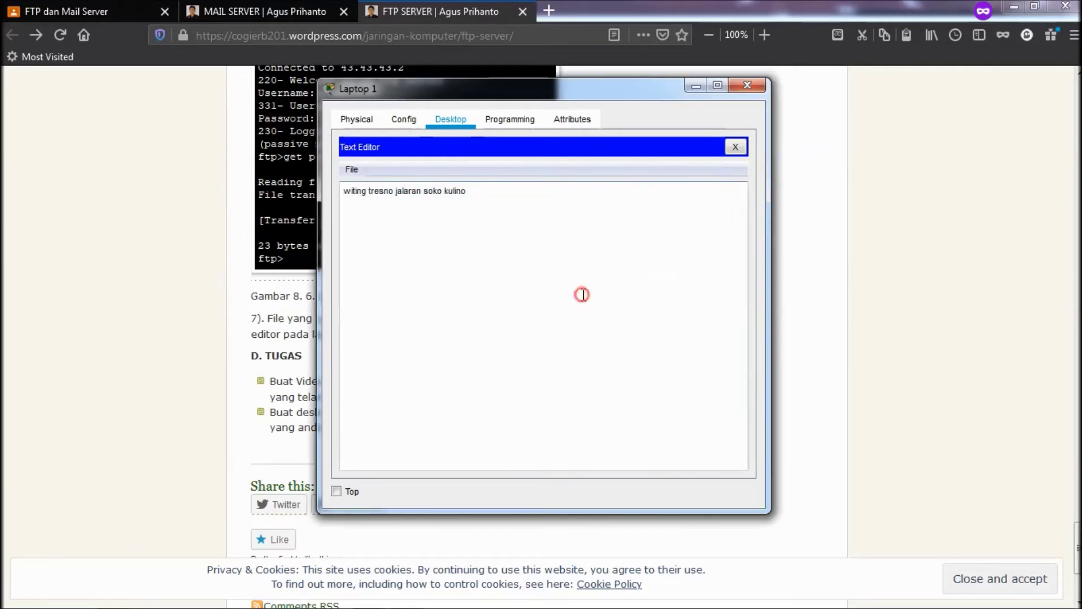
left_click_drag(524, 229, 332, 188)
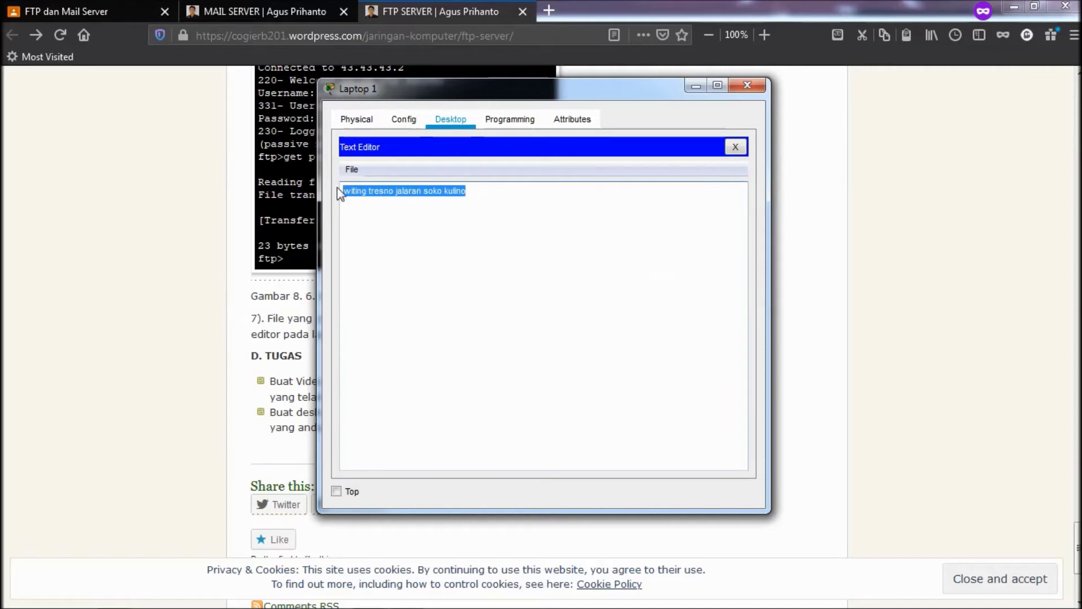
left_click(395, 223)
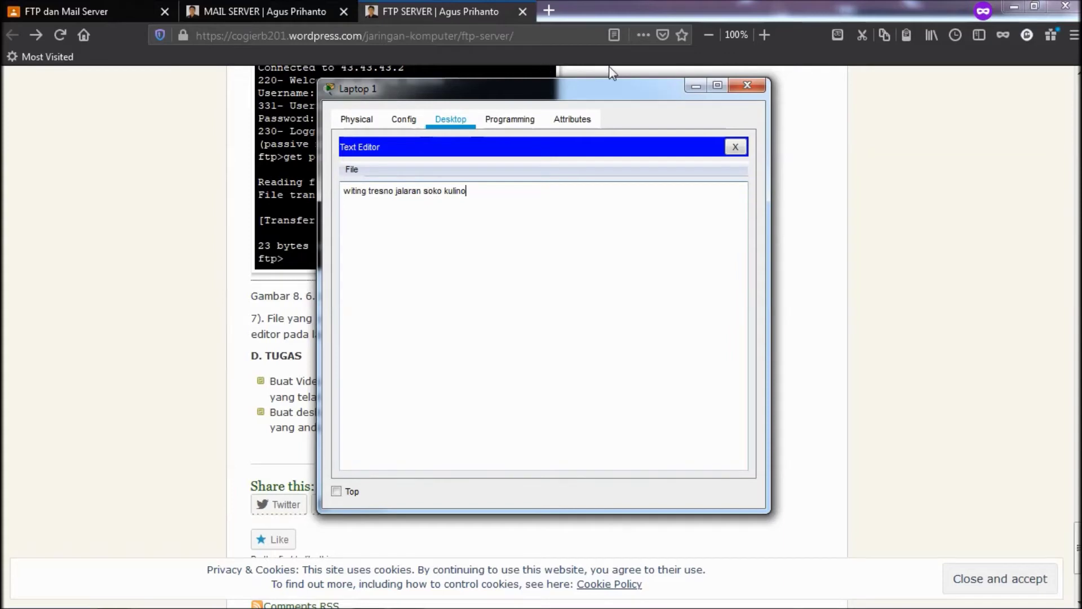
left_click(747, 86)
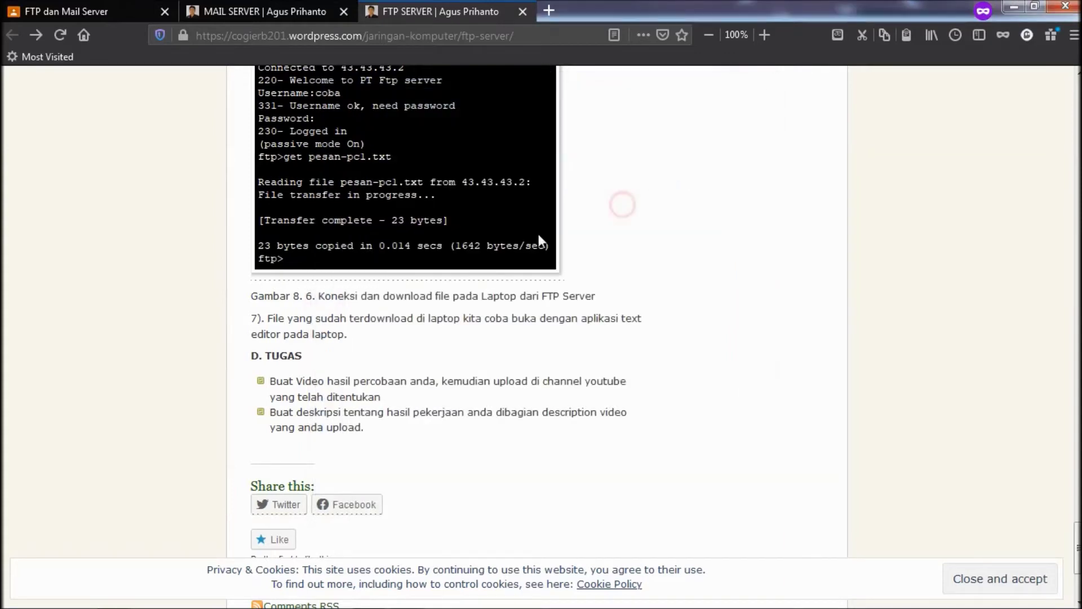
- Scroll back up the FTP Server post and switch to the MAIL SERVER post
left_click_drag(251, 320, 425, 353)
left_click(428, 347)
scroll(473, 254, "up", 5)
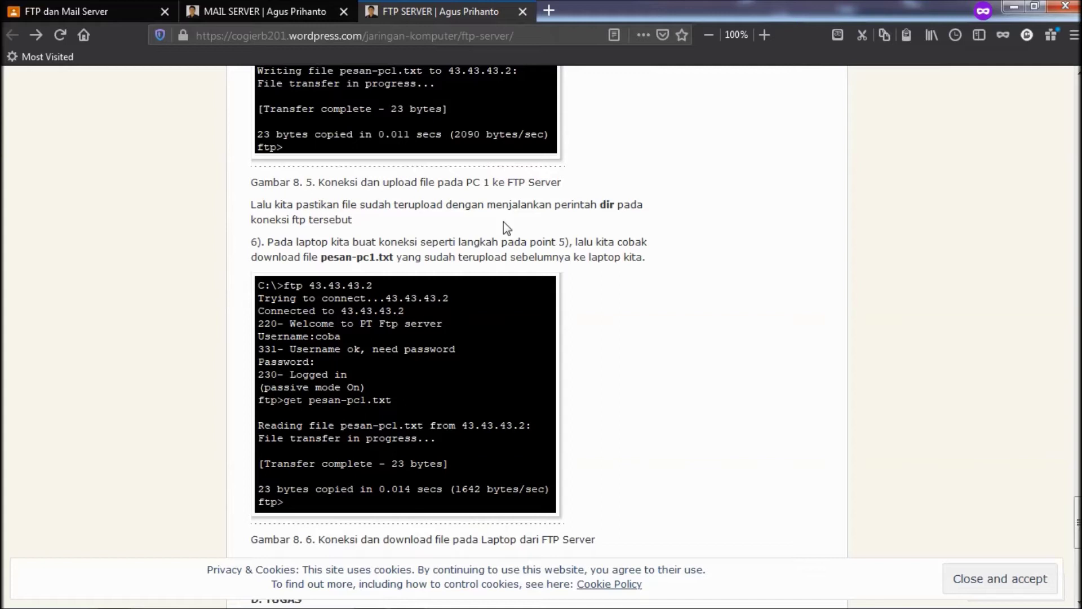
scroll(508, 225, "up", 6)
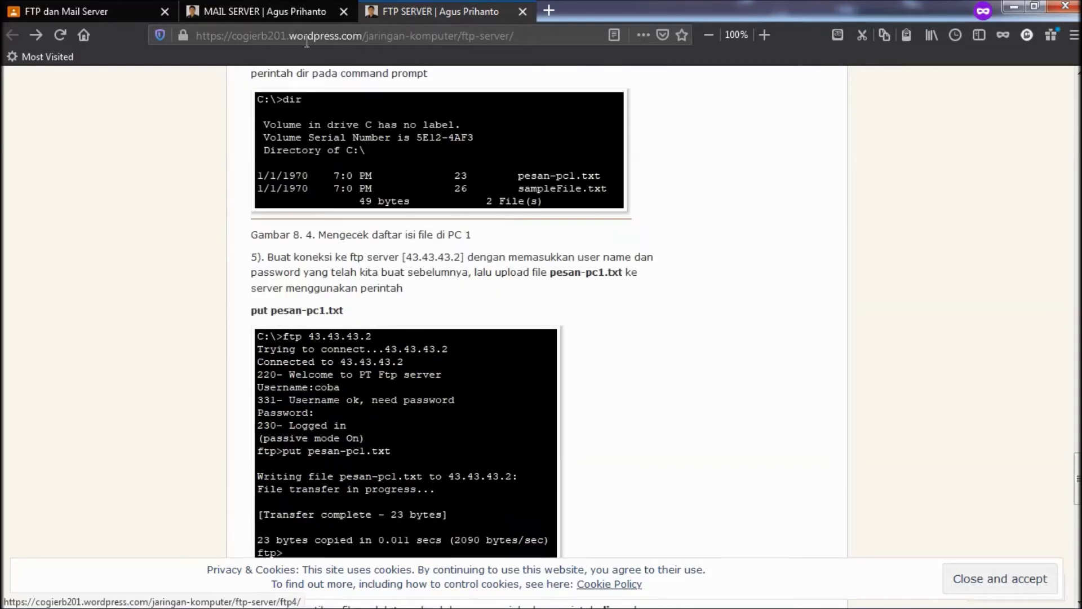
left_click(293, 10)
scroll(165, 275, "down", 1)
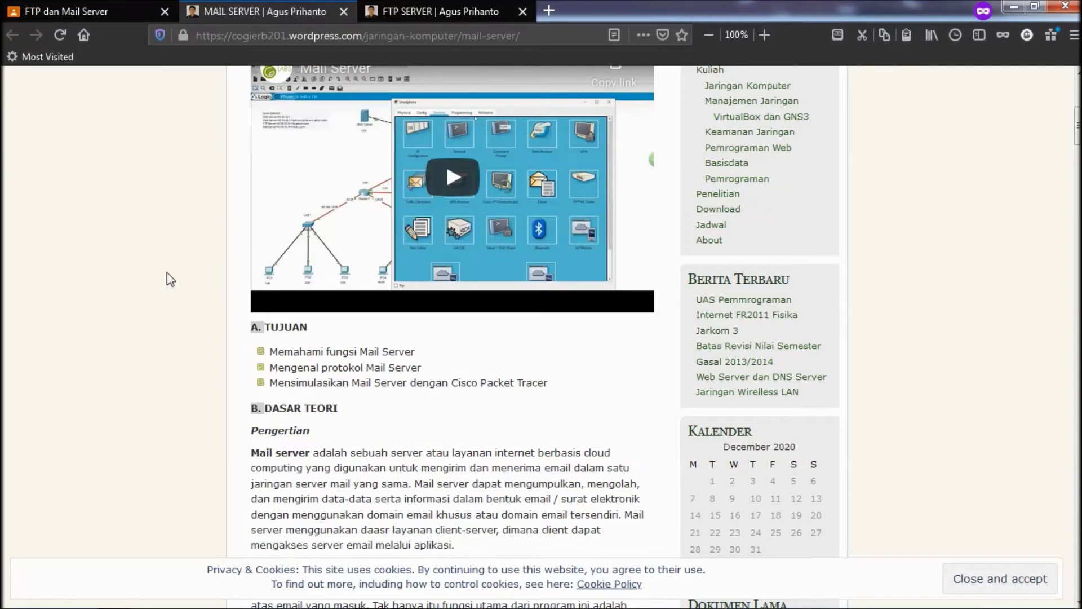
scroll(167, 273, "down", 2)
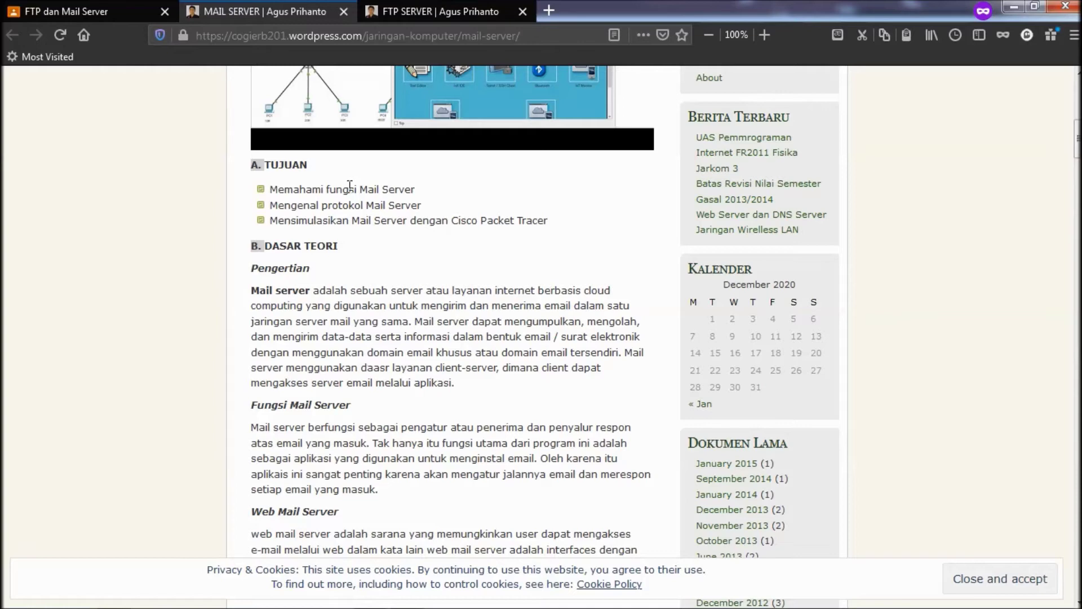
scroll(350, 185, "down", 3)
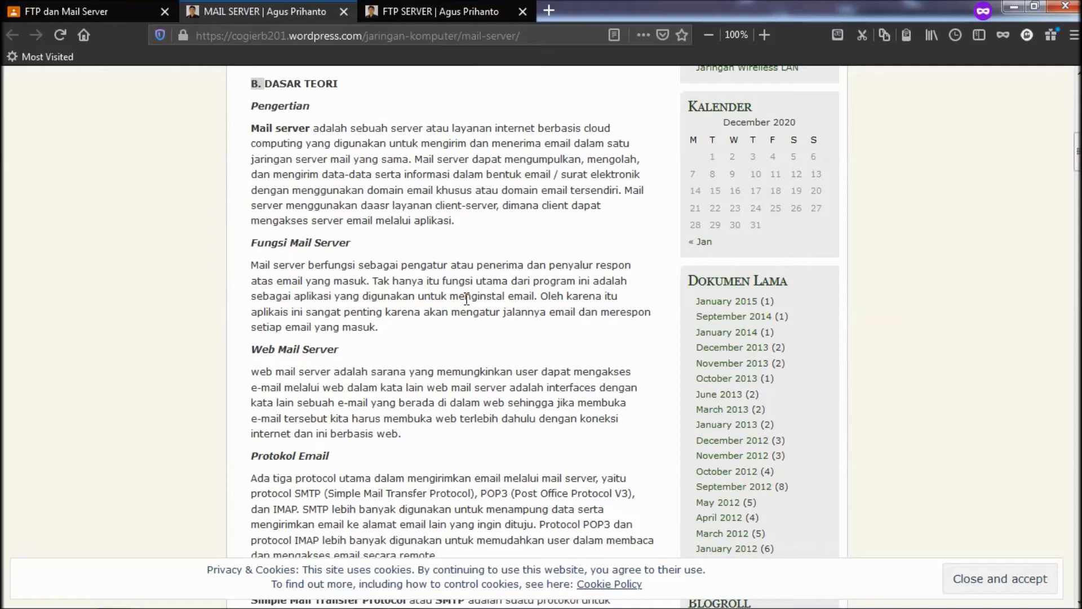
scroll(467, 300, "down", 4)
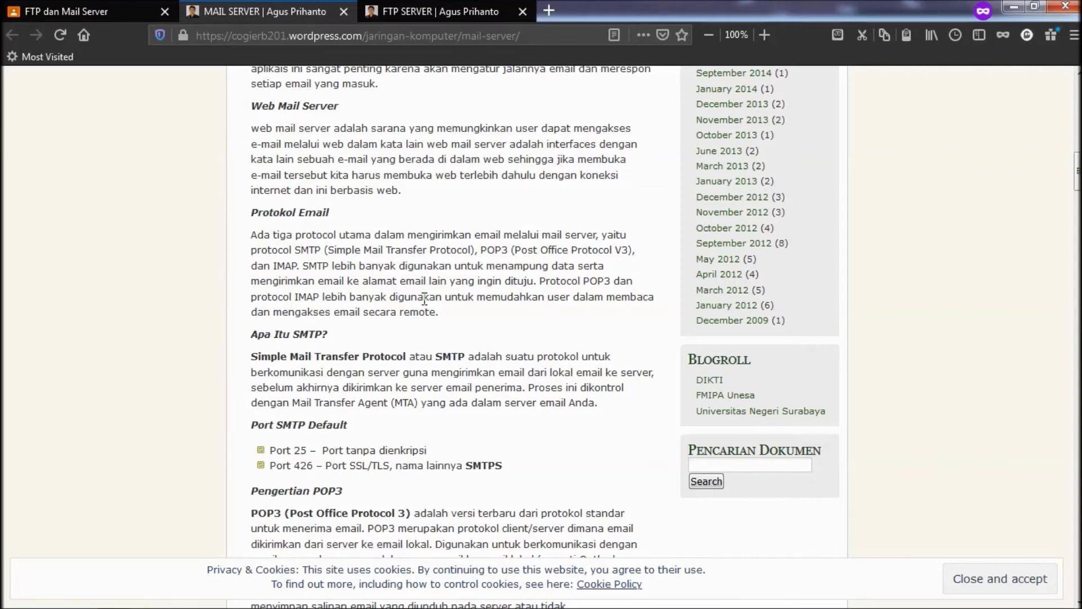
scroll(424, 300, "down", 4)
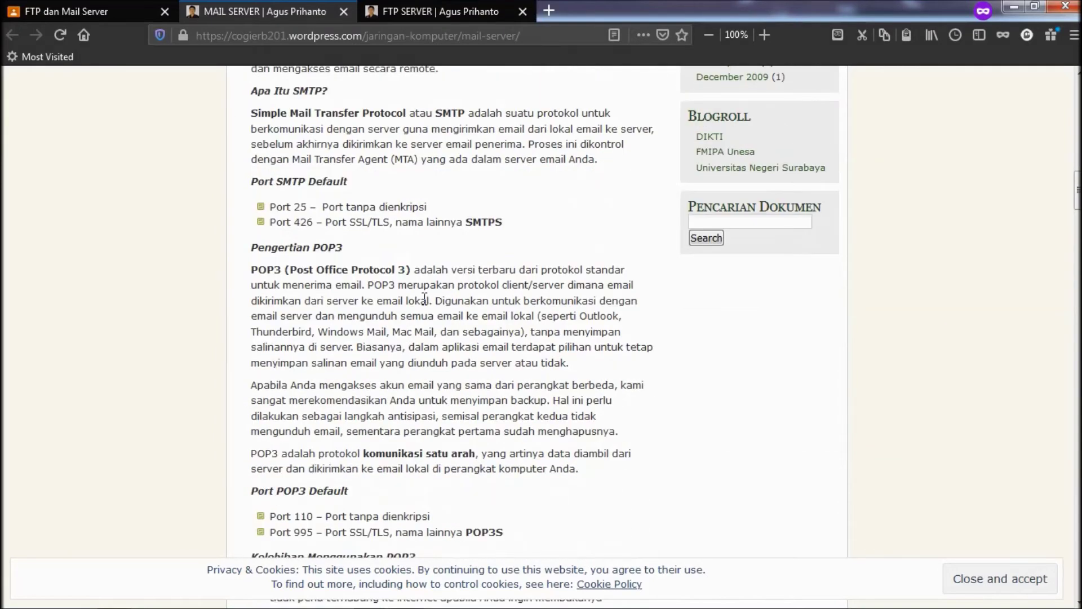
scroll(424, 298, "down", 10)
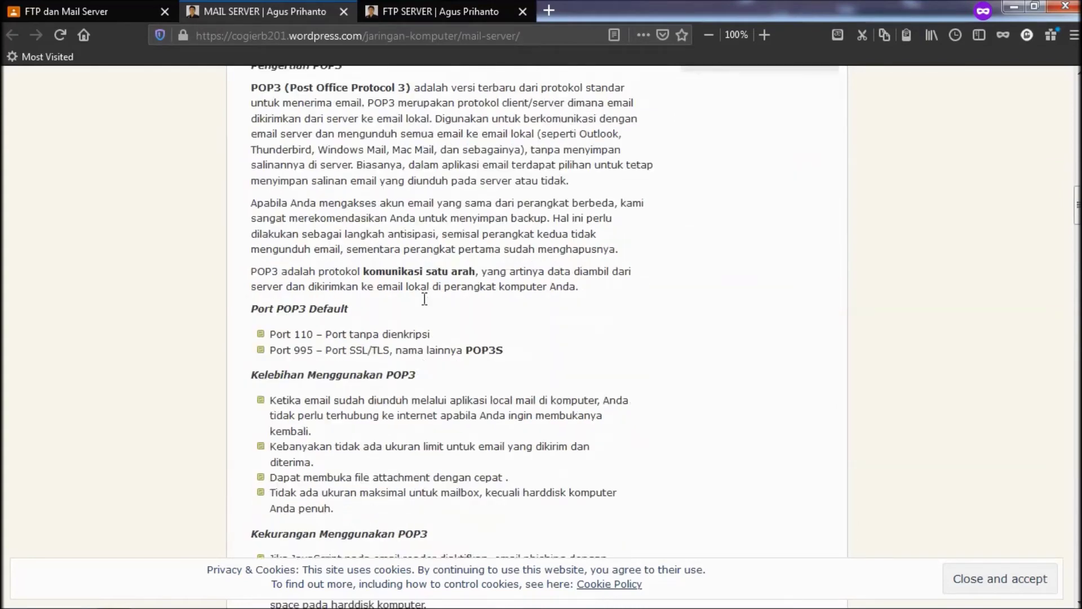
scroll(425, 305, "down", 4)
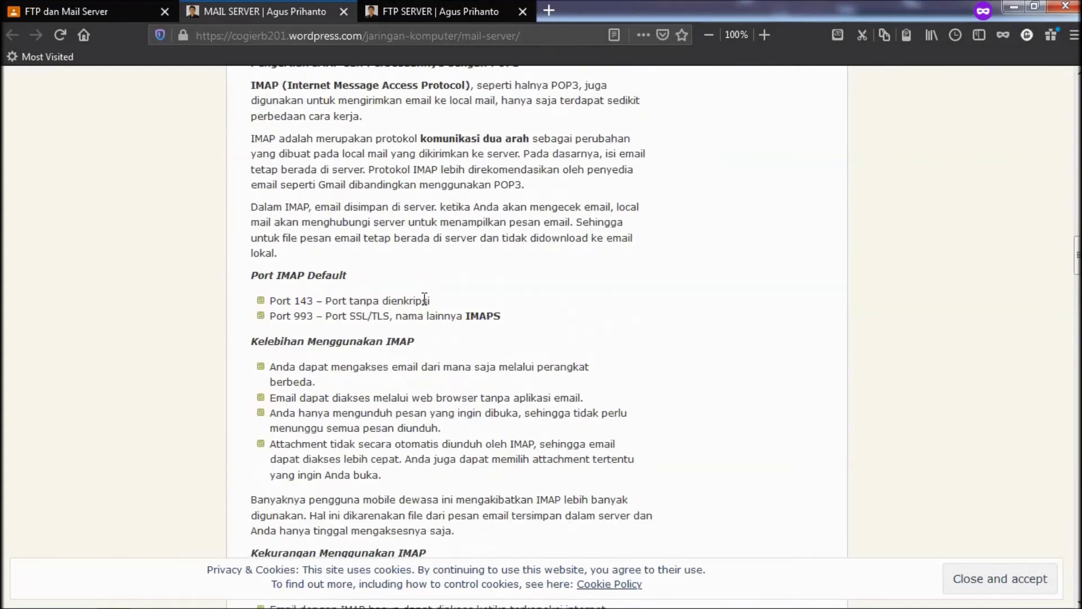
scroll(424, 299, "down", 4)
scroll(425, 304, "down", 18)
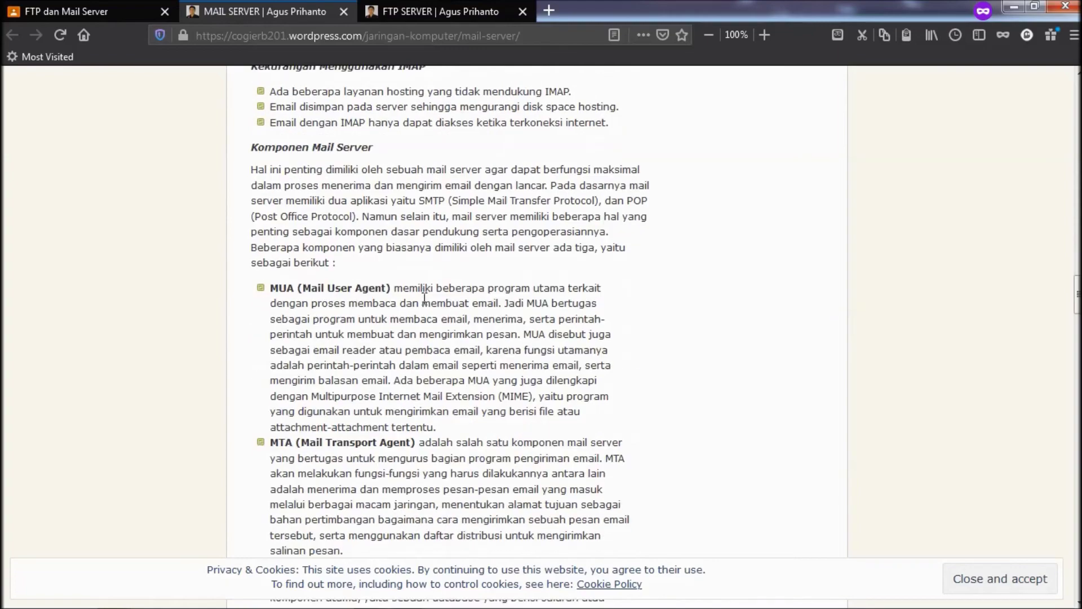
scroll(424, 299, "down", 4)
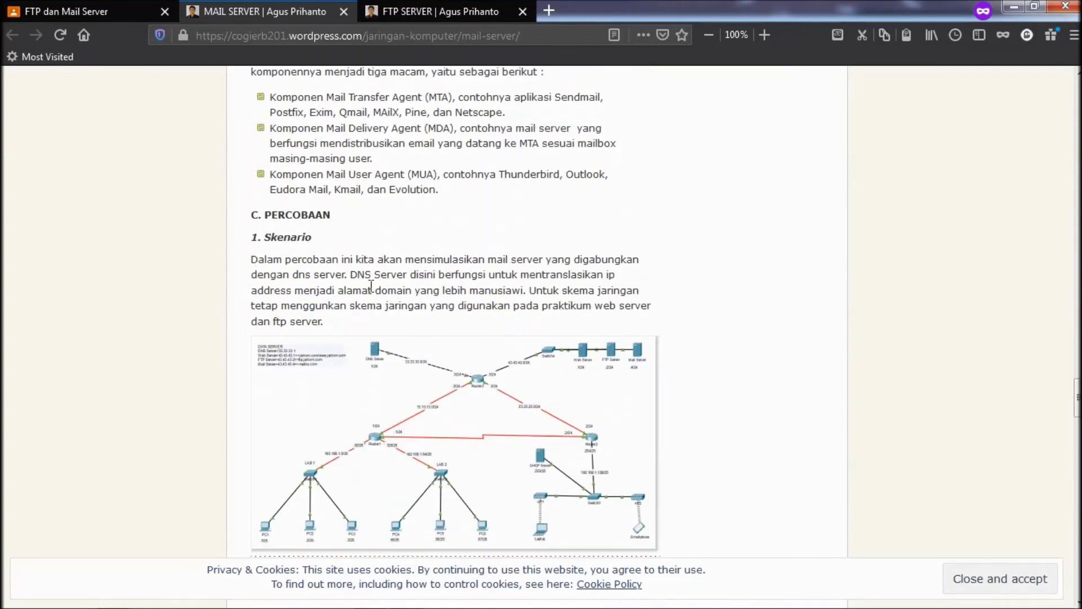
- Scroll to the connectivity-test step and view the mail server network diagram full size
scroll(371, 287, "down", 3)
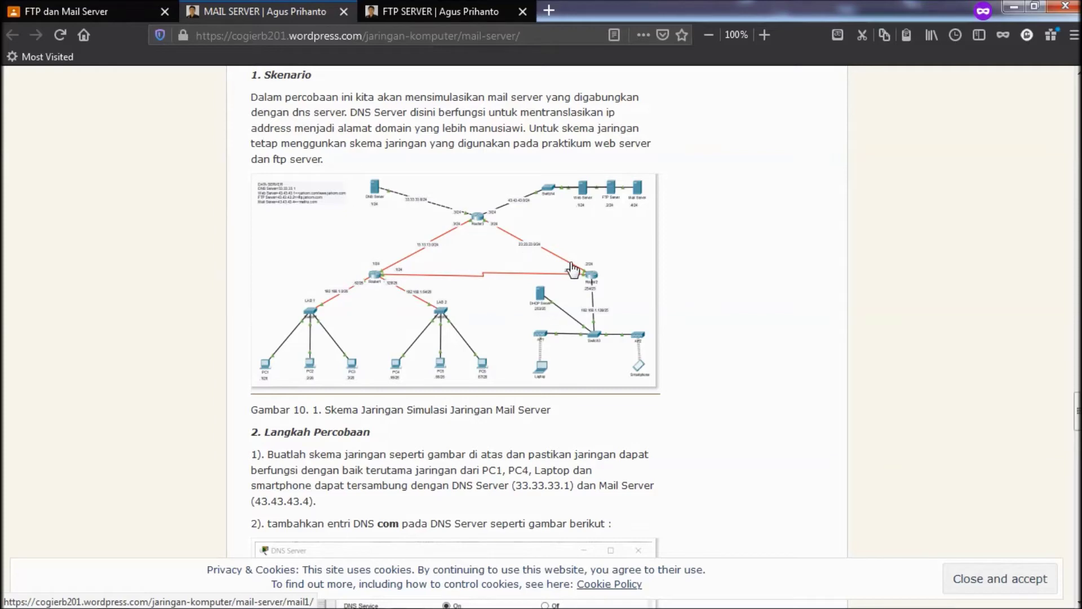
scroll(572, 269, "down", 3)
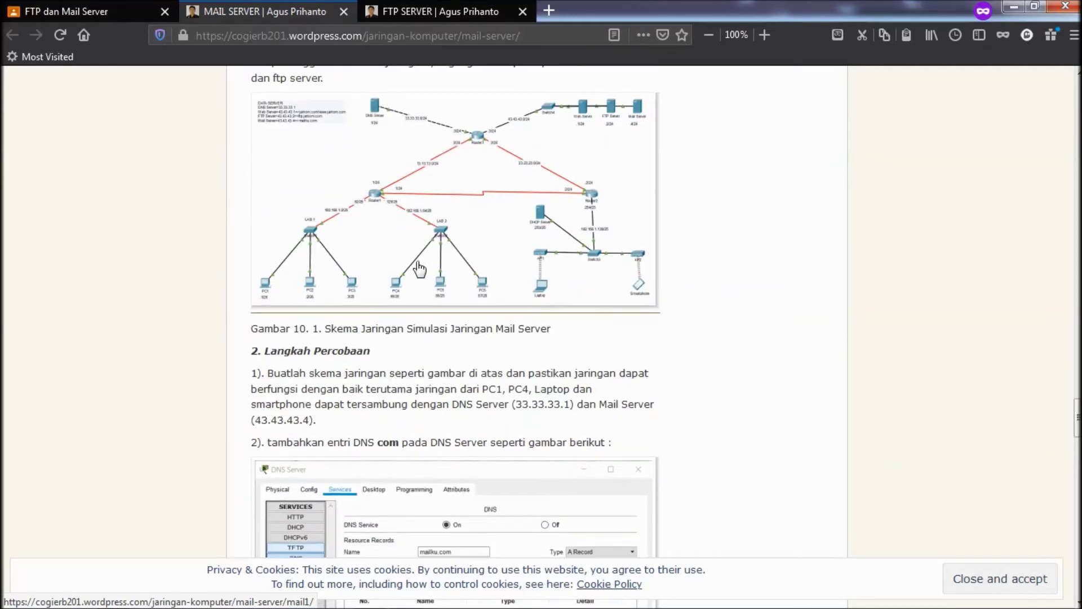
scroll(419, 270, "up", 6)
scroll(300, 184, "down", 9)
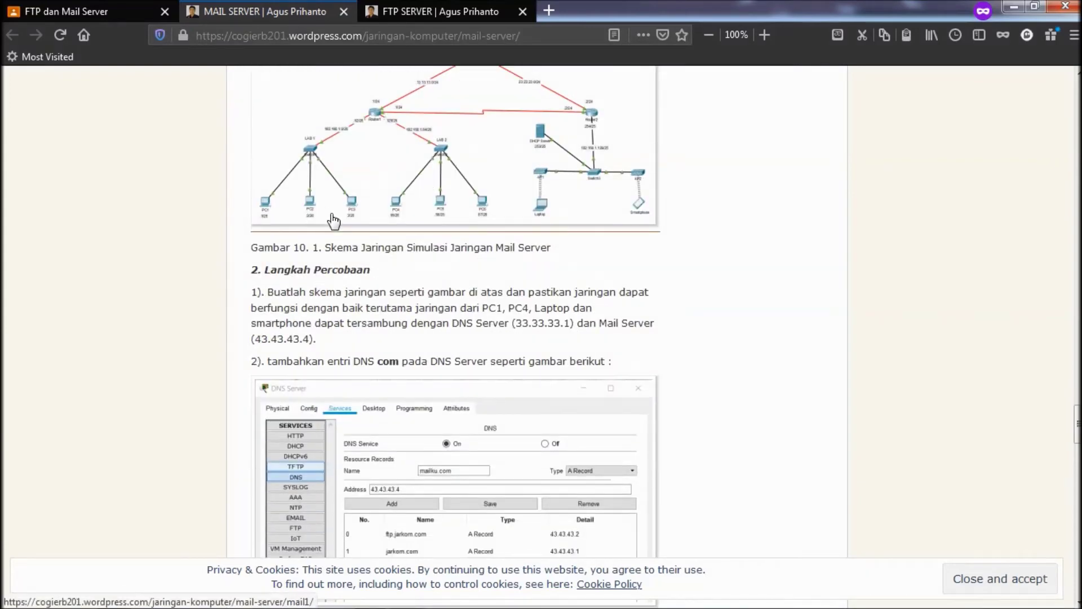
scroll(334, 222, "up", 6)
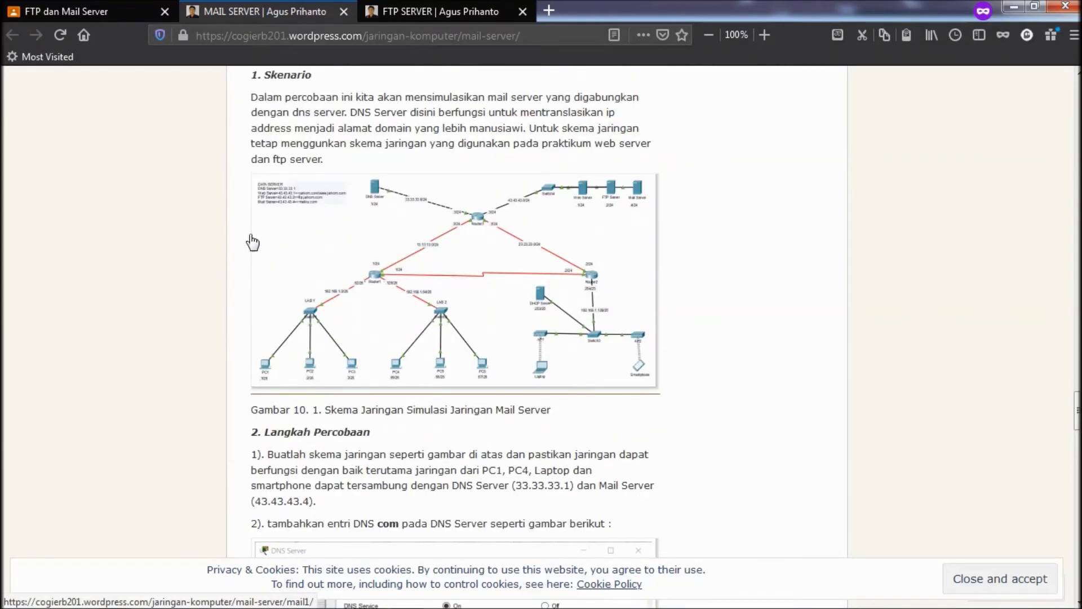
scroll(251, 164, "down", 6)
left_click_drag(271, 288, 361, 325)
left_click(606, 293)
left_click(989, 233)
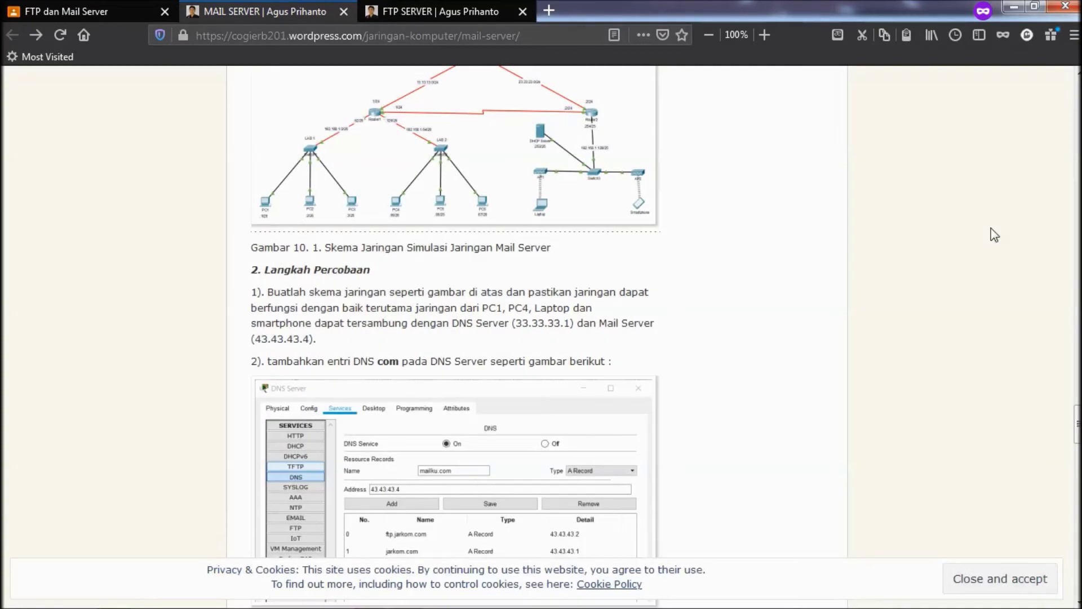
- Scroll to the mailku.com DNS entry step and the nslookup result showing 43.43.43.4
scroll(578, 275, "down", 5)
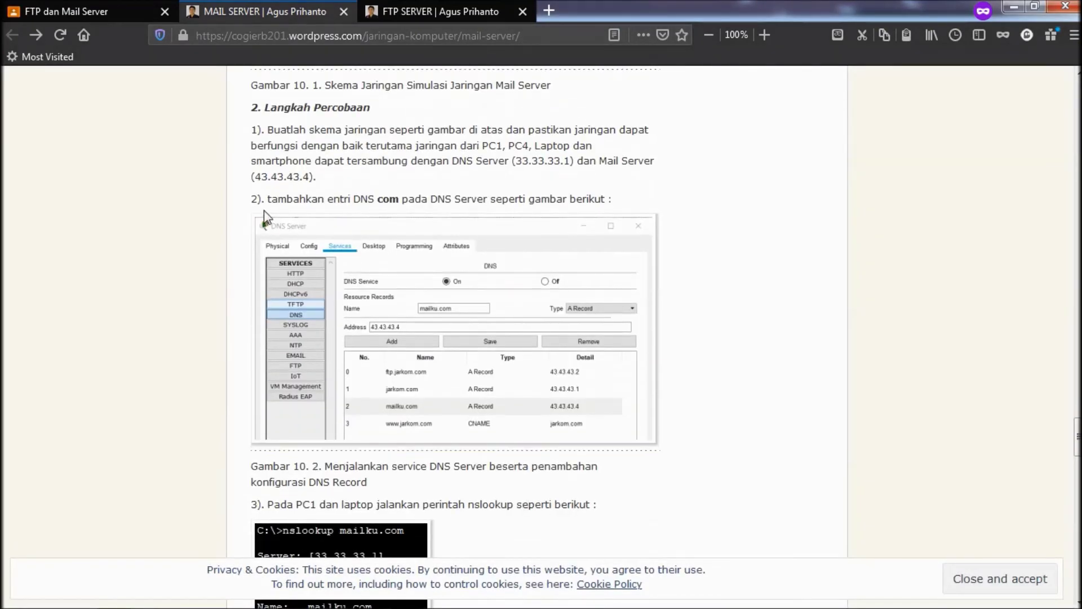
left_click_drag(273, 208, 390, 210)
left_click(480, 214)
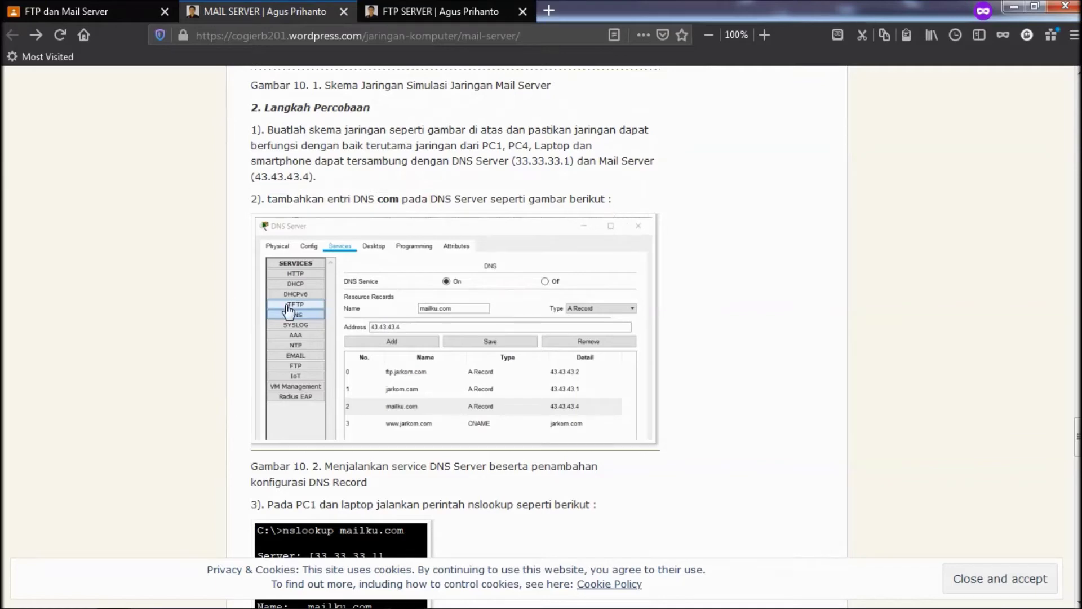
scroll(451, 358, "down", 3)
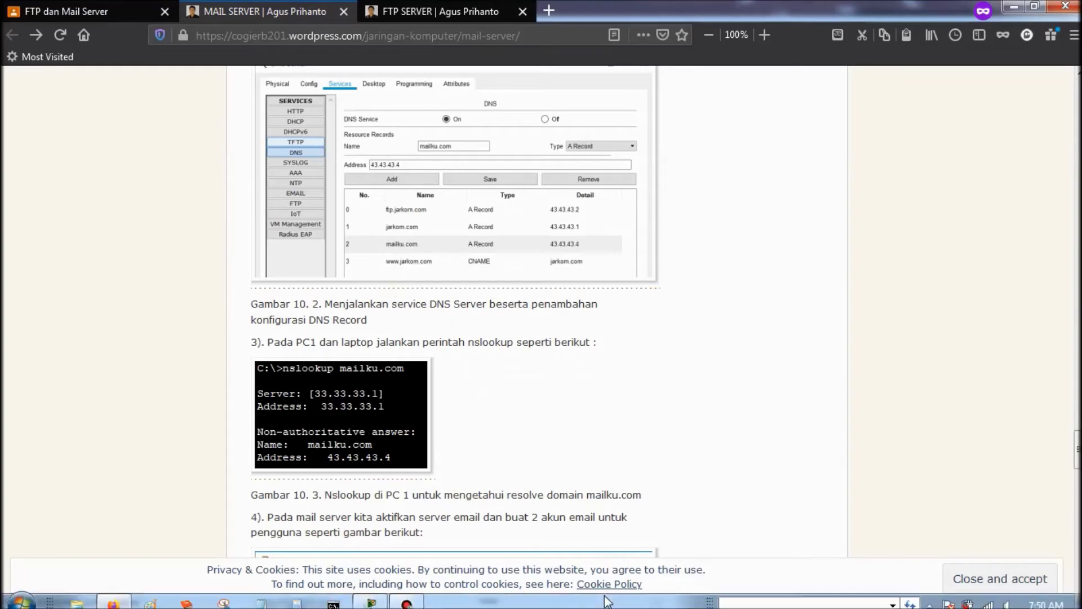
- Open the DNS Server's DNS service and select the mailku.com record
left_click(372, 599)
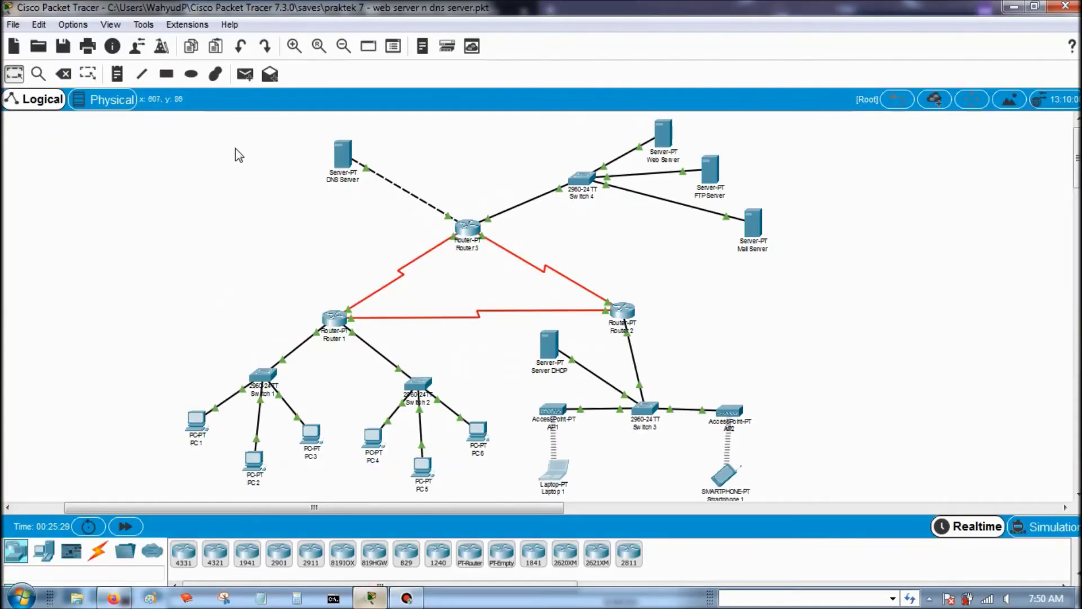
left_click(344, 156)
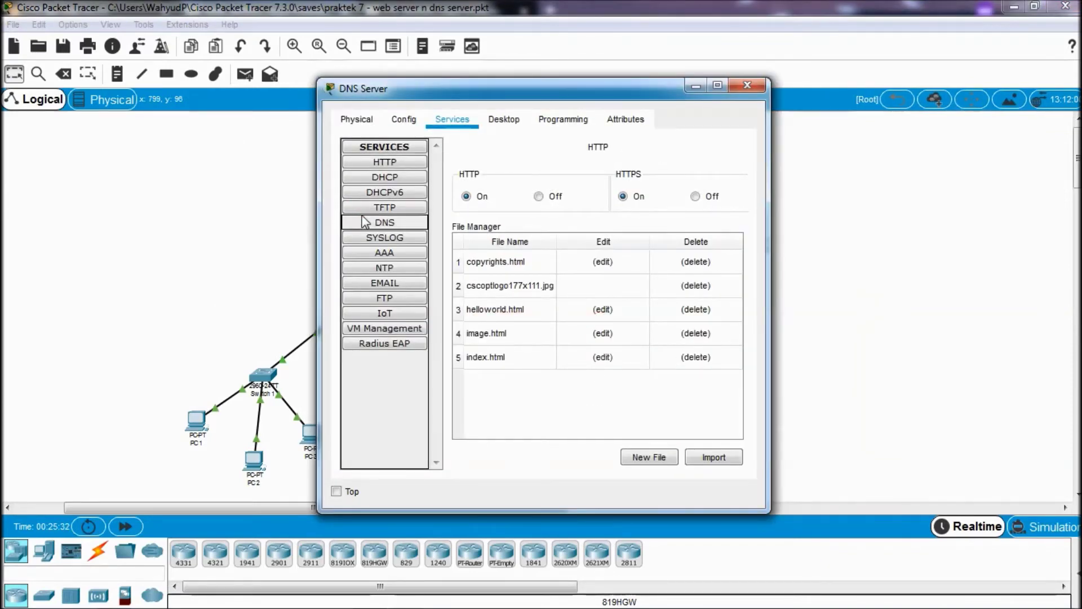
left_click(364, 222)
left_click(518, 362)
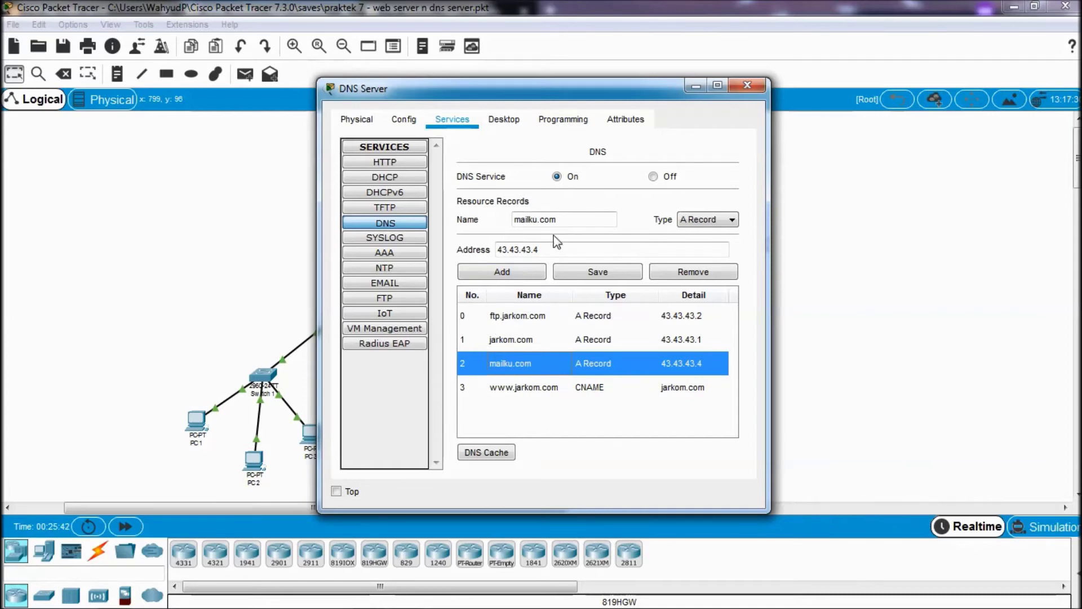
- Confirm the record's name mailku.com and address 43.43.43.4, then close the DNS Server
left_click(555, 249)
left_click(572, 218)
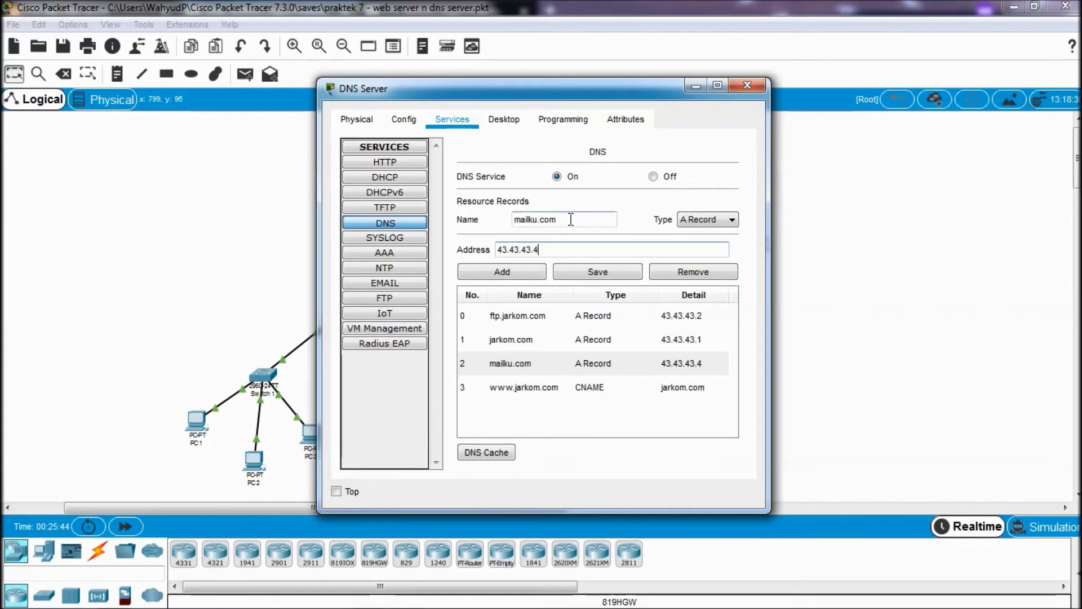
left_click(564, 240)
left_click_drag(568, 220, 507, 220)
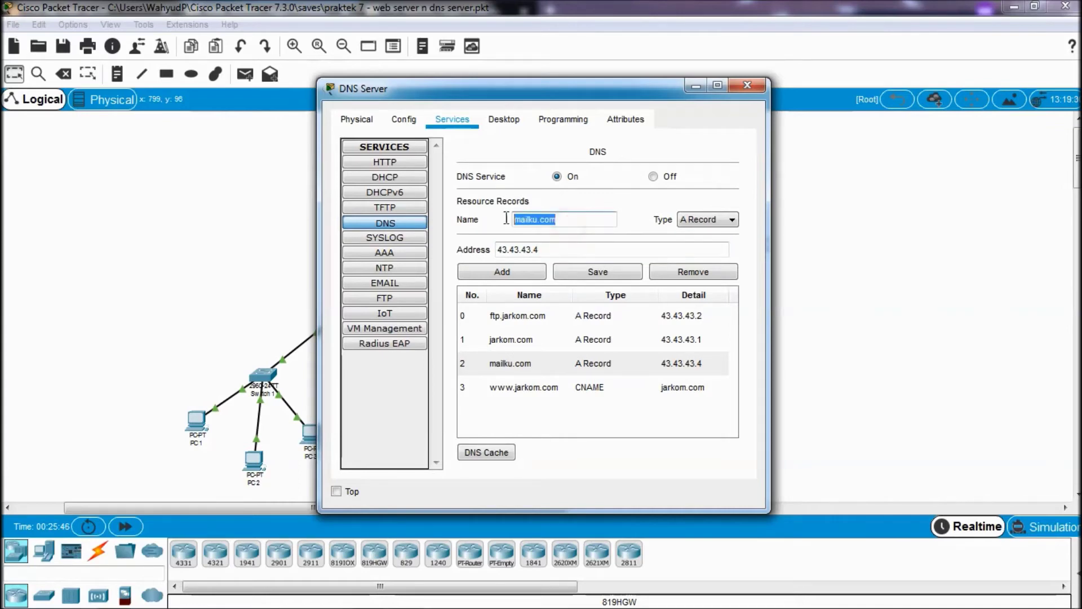
left_click(563, 219)
left_click_drag(563, 251, 486, 262)
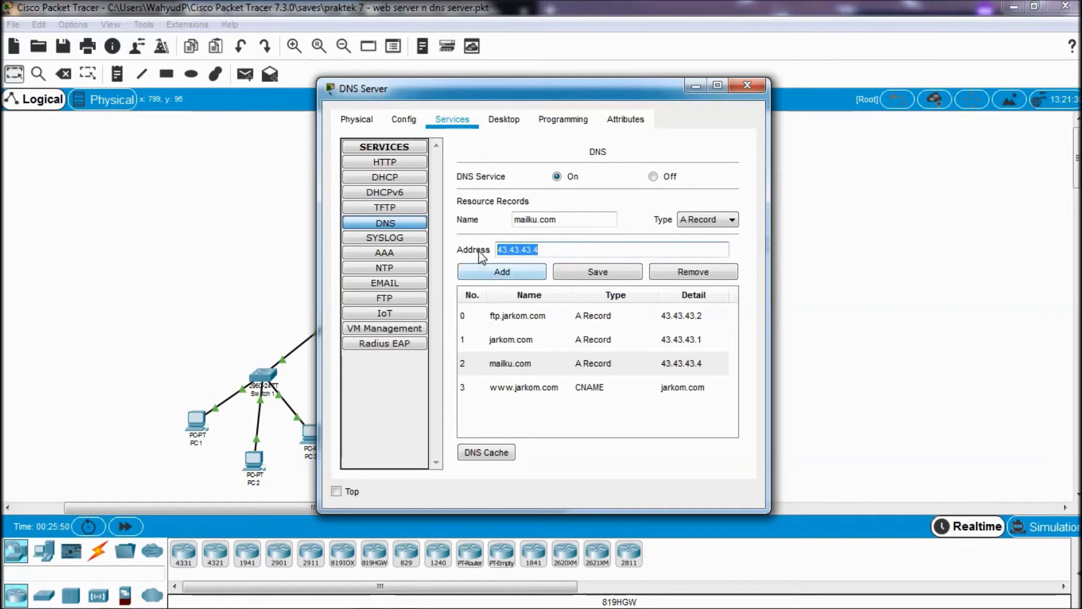
key("Tab")
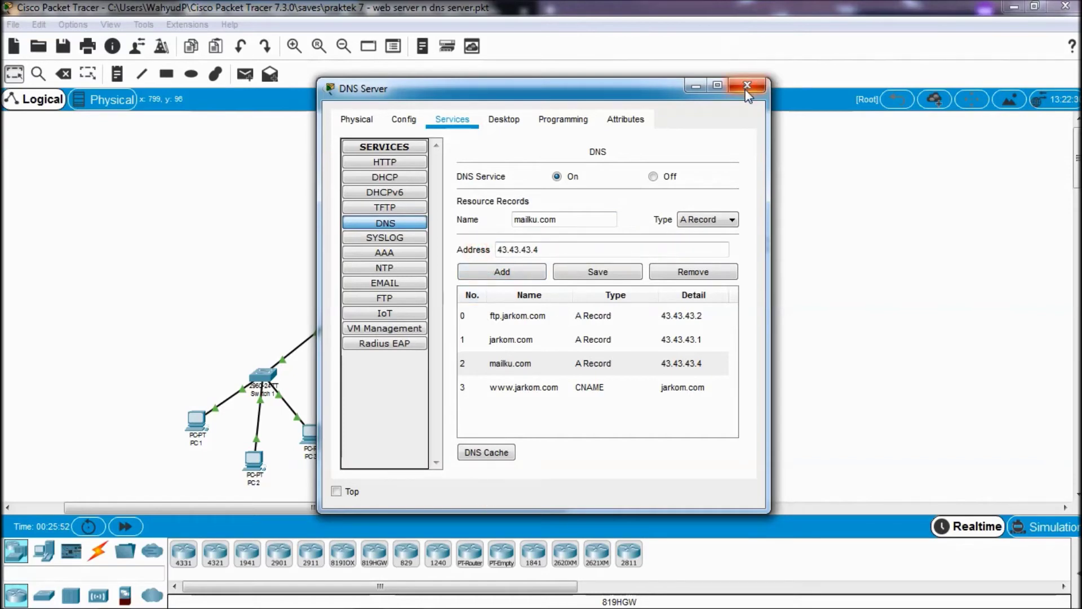
left_click(748, 86)
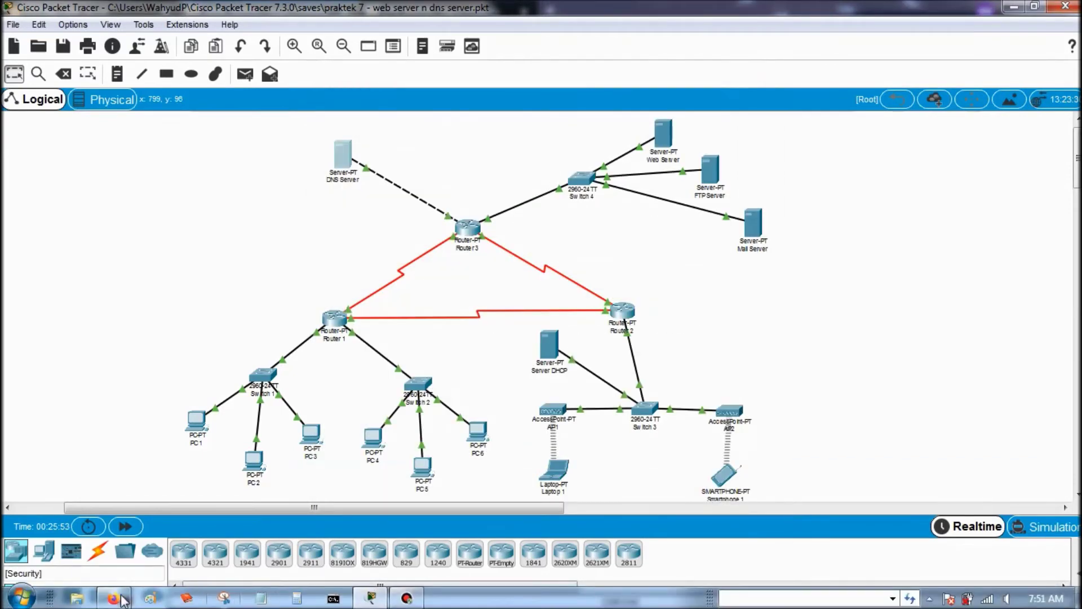
- Glance down the tutorial in Firefox, then return to the Packet Tracer network
left_click(113, 601)
scroll(406, 365, "down", 3)
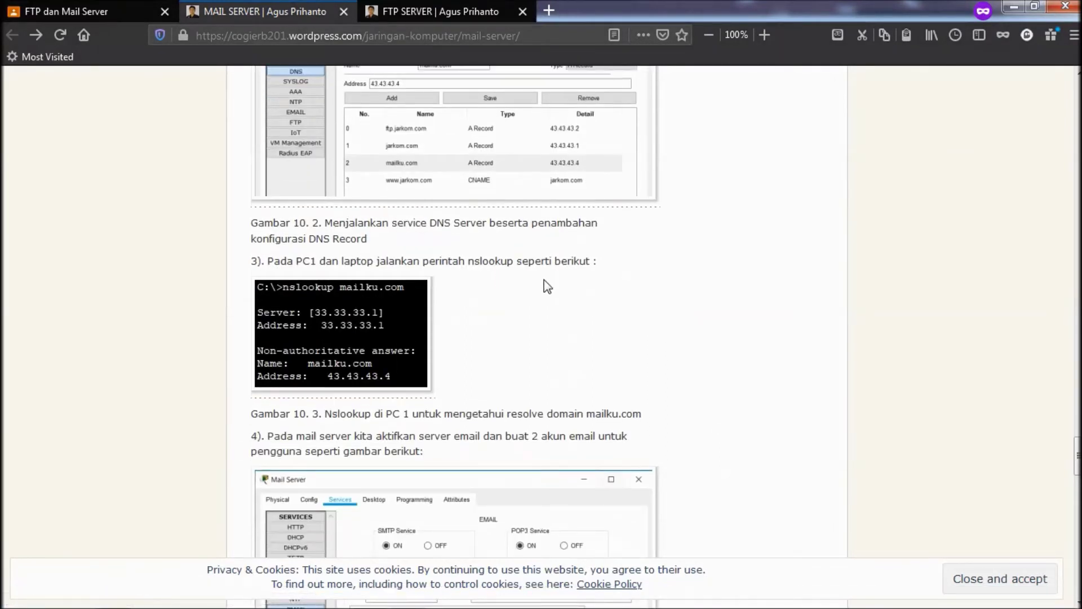
mouse_move(459, 591)
left_click(411, 595)
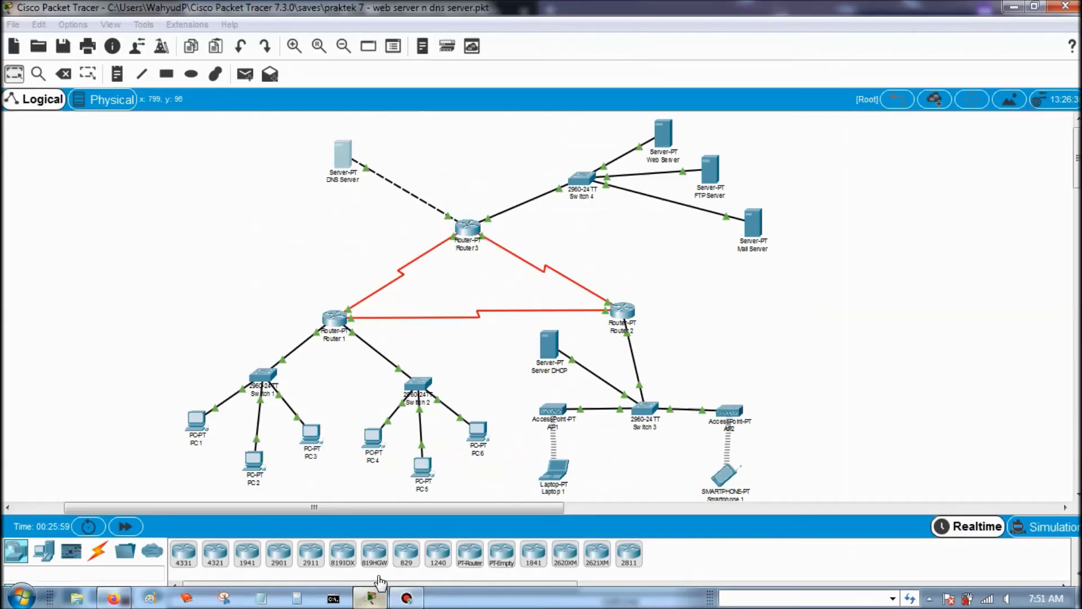
- On PC 1's command prompt, quit FTP and run nslookup mailku.com, resolving to 43.43.43.4
left_click(206, 433)
left_click(666, 216)
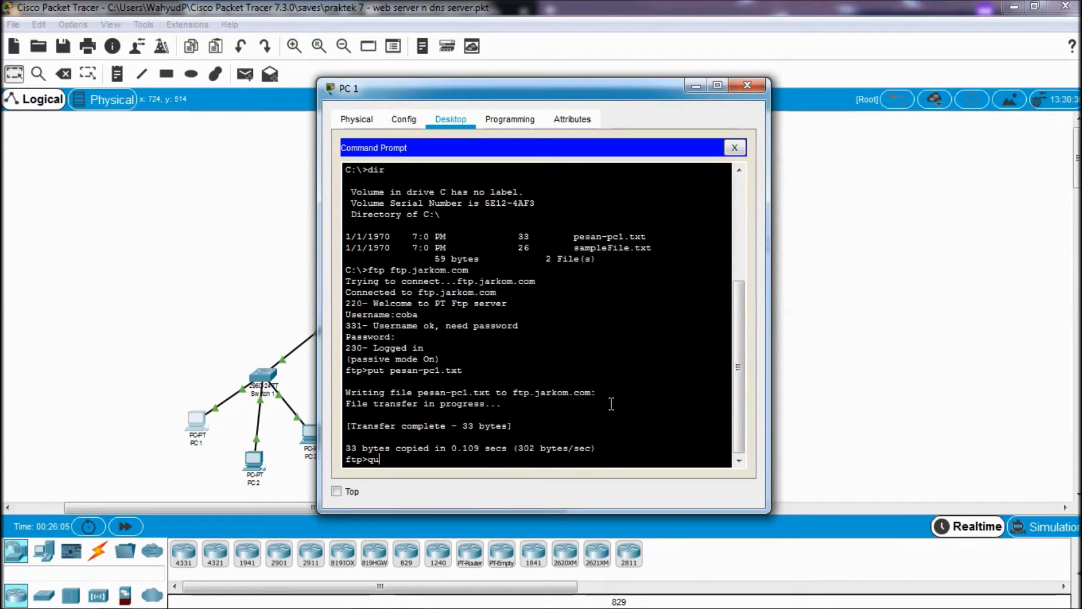
key("Return")
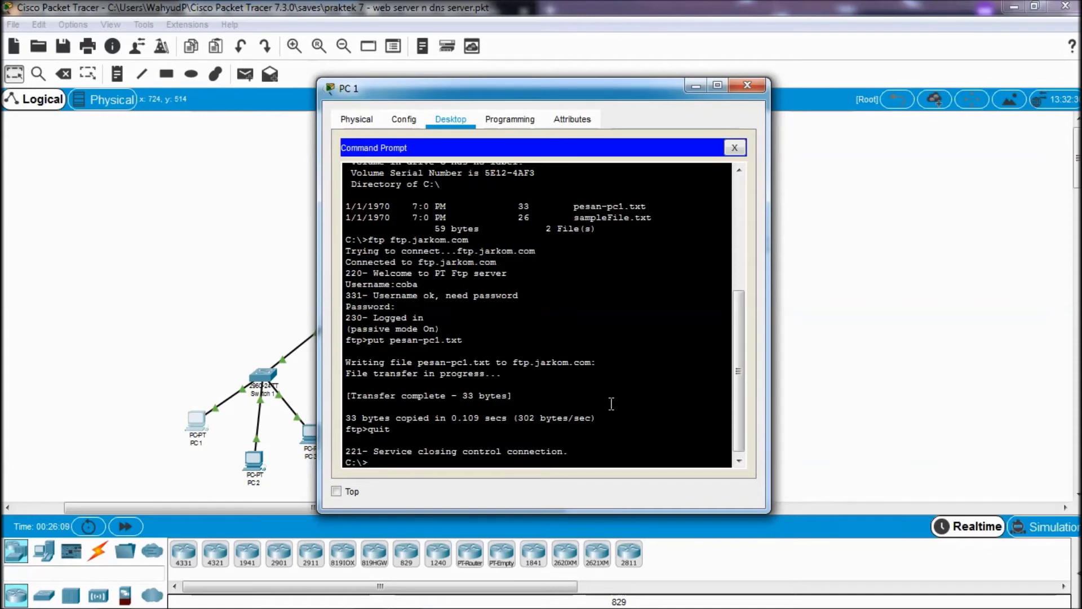
type("nslookup mailku.com")
key("Return")
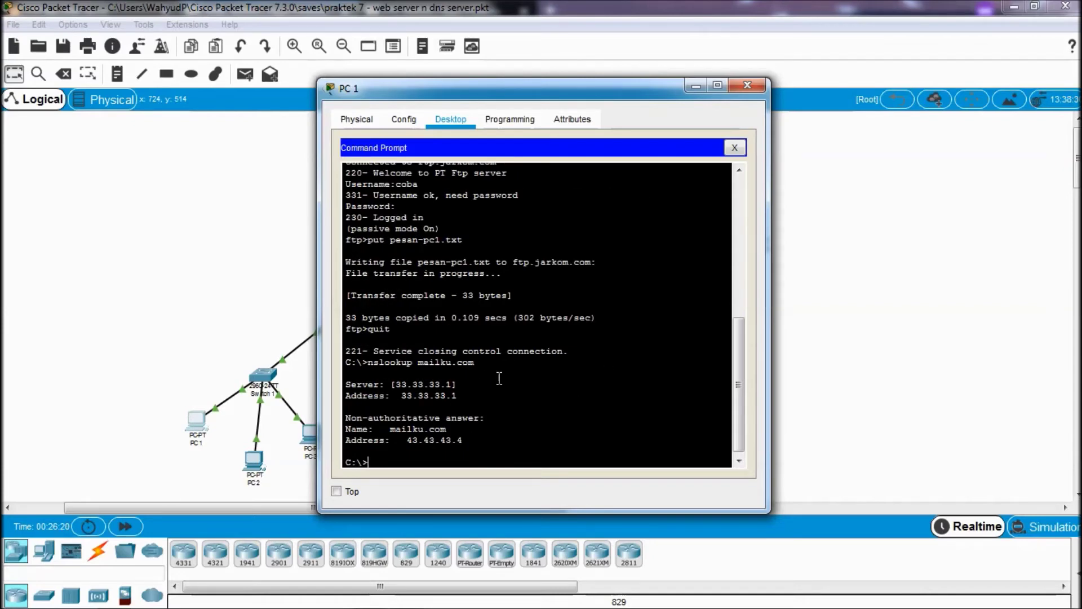
left_click_drag(407, 383, 427, 440)
left_click(429, 438)
mouse_move(178, 580)
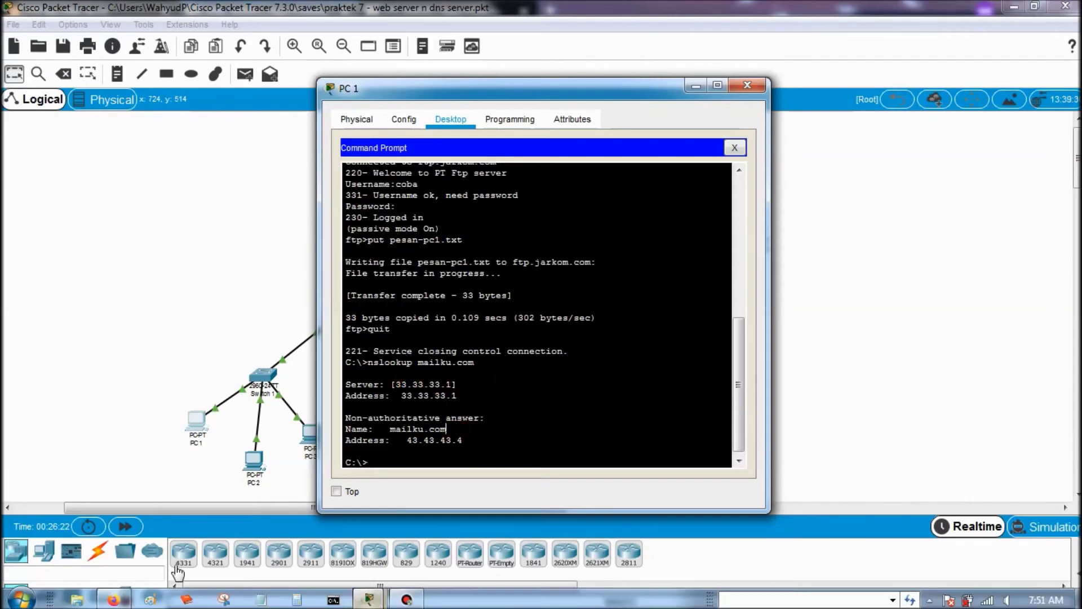
left_click(113, 598)
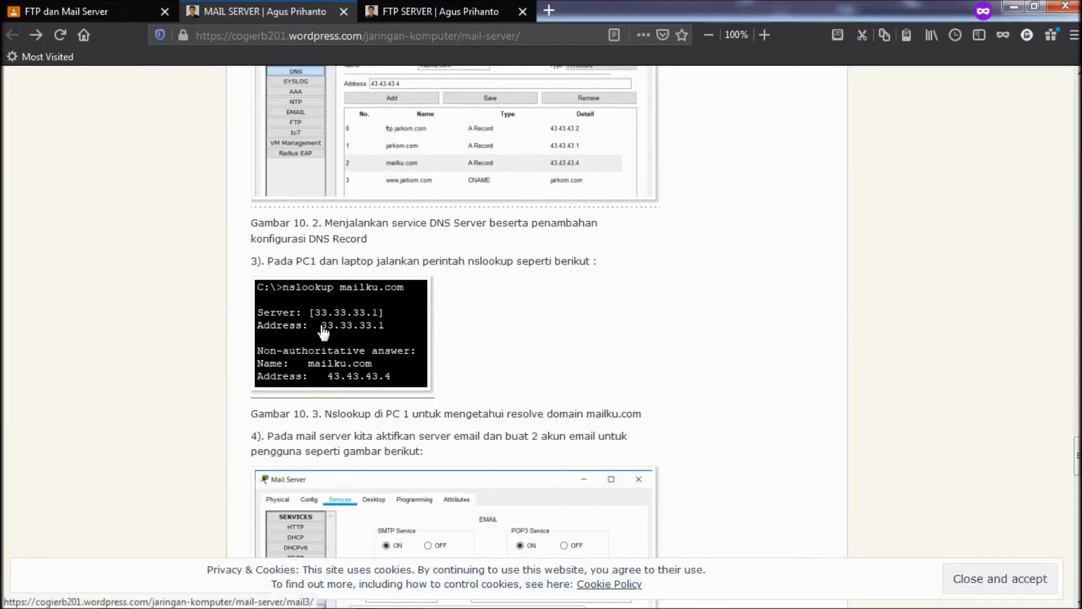
- Bring PC 1's command prompt window forward and close it
mouse_move(405, 604)
mouse_move(361, 600)
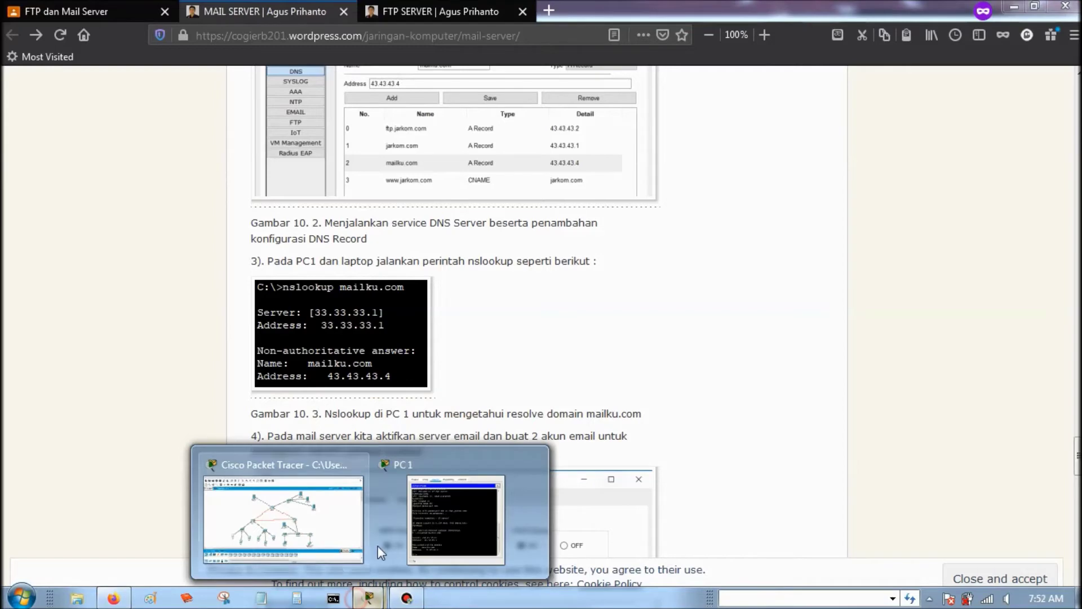
left_click(401, 517)
left_click(747, 85)
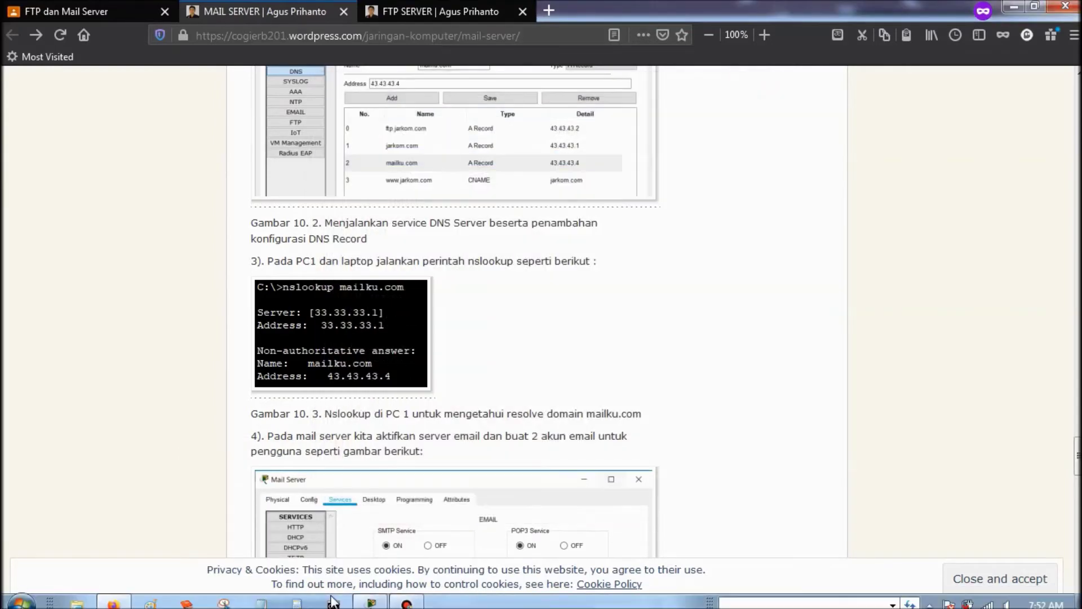
- Run nslookup mailku.com on Laptop 1, getting 43.43.43.4 via 33.33.33.1
mouse_move(371, 599)
left_click(395, 524)
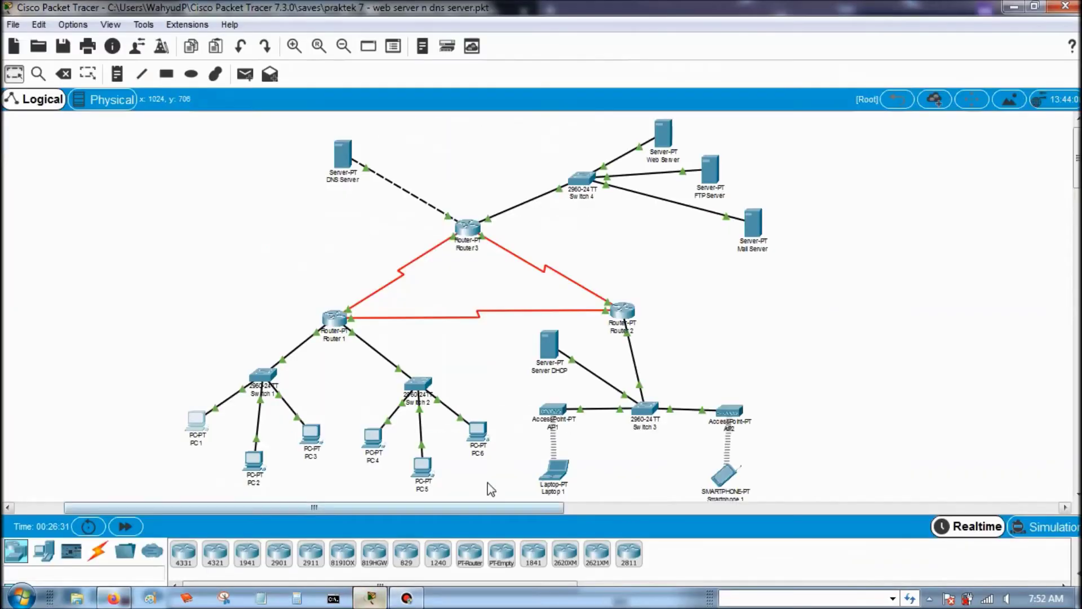
left_click(556, 470)
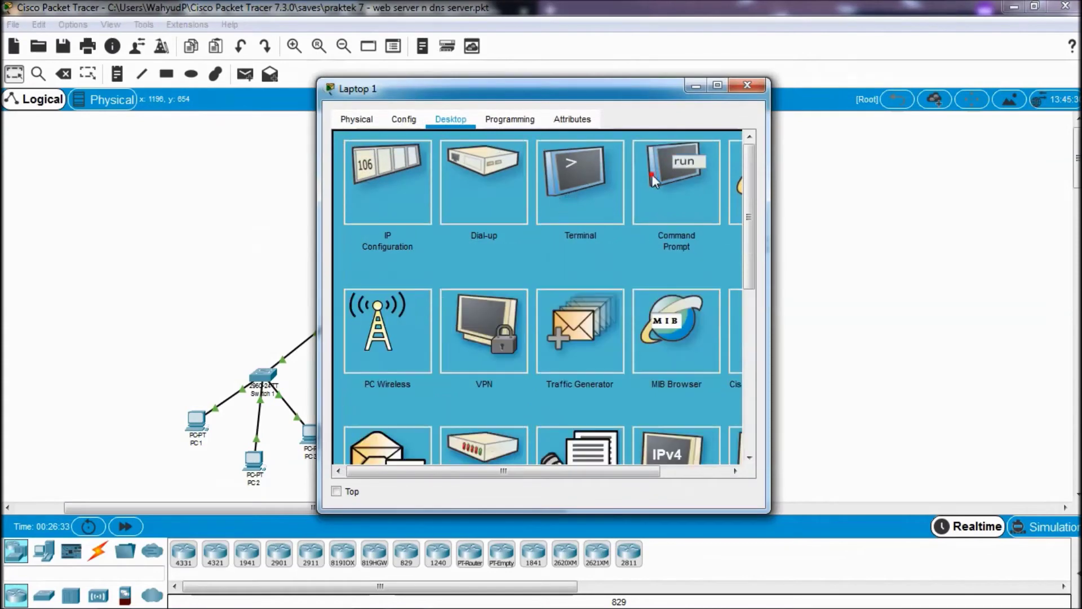
left_click(659, 176)
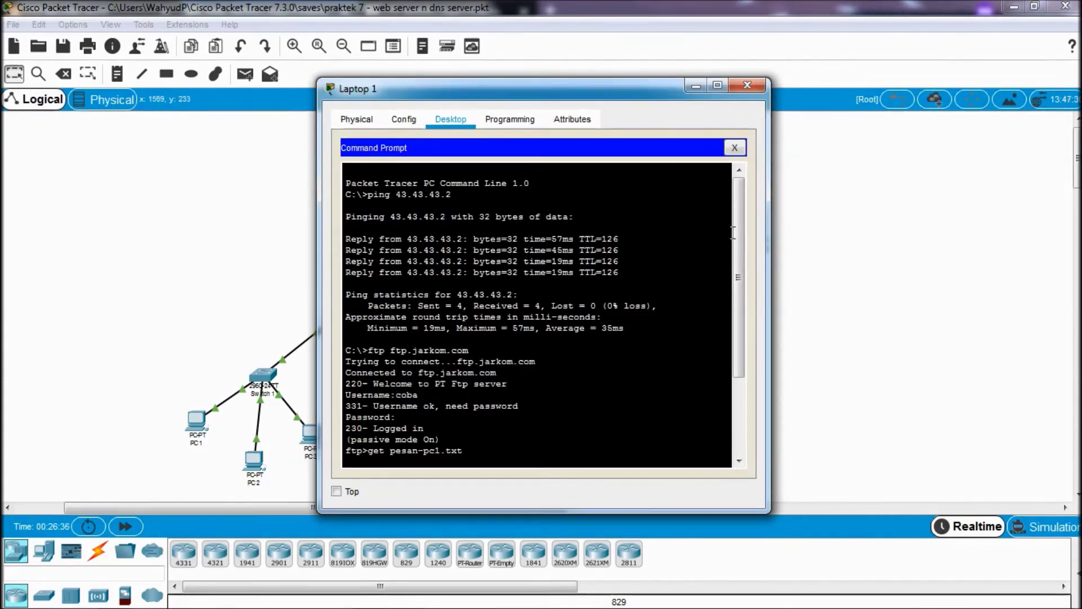
left_click_drag(737, 237, 659, 435)
type("nslookup")
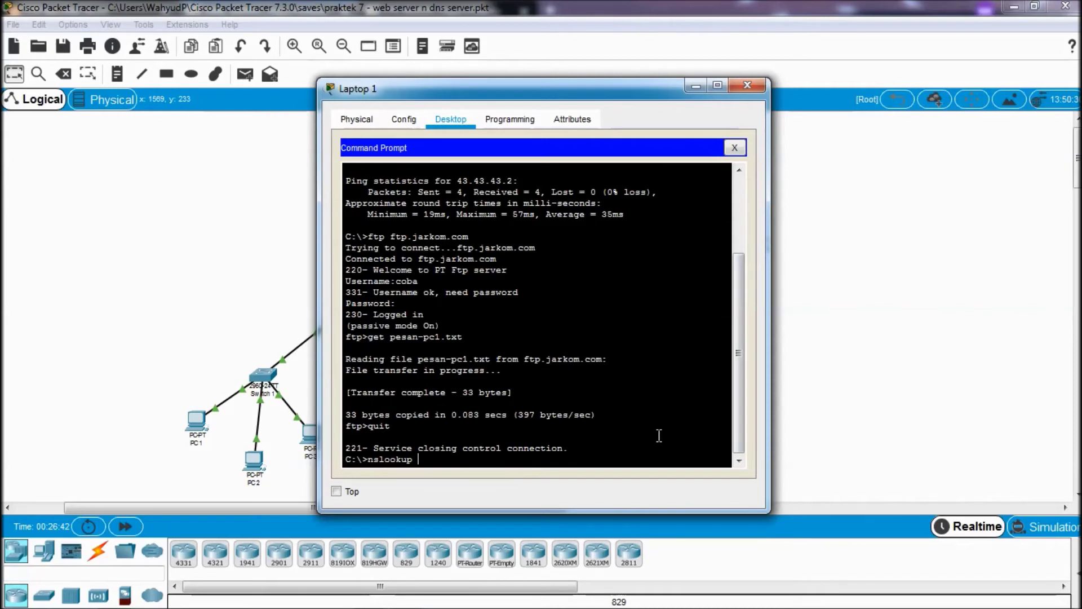
type("mailku.com")
key("Return")
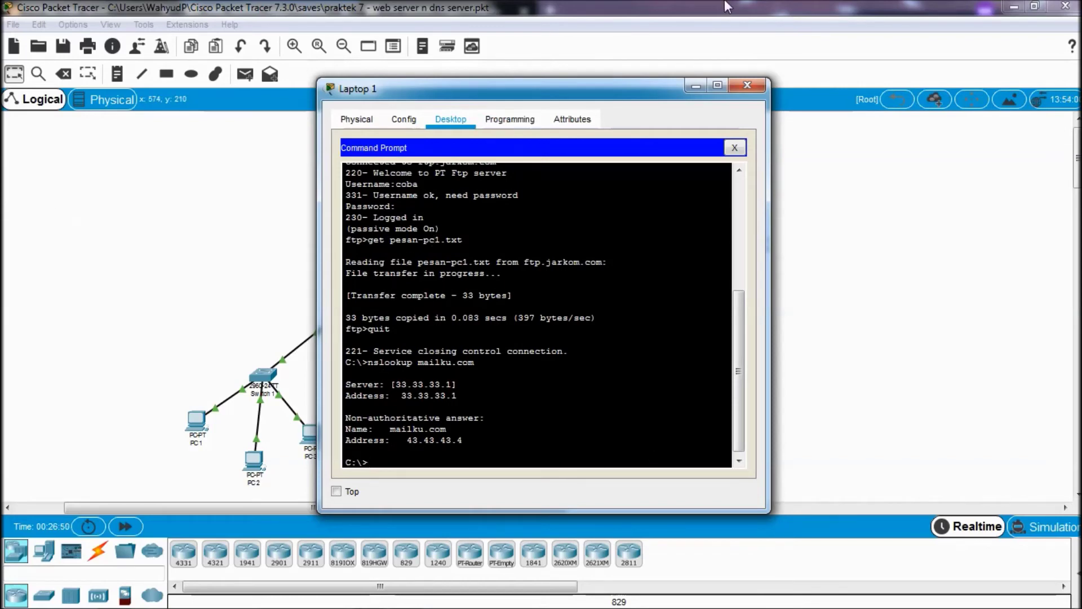
left_click(748, 85)
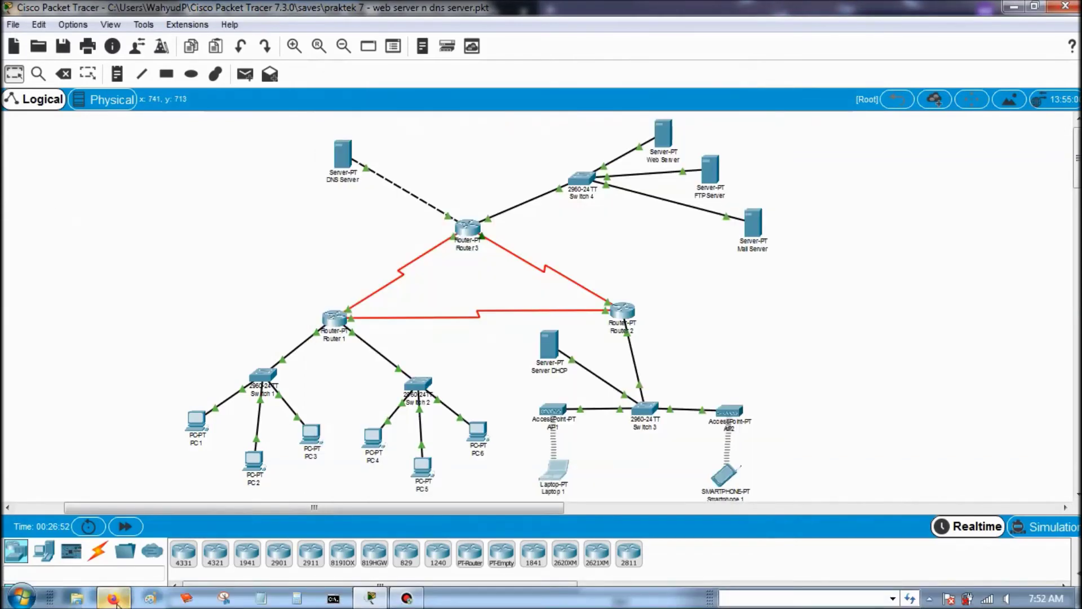
- Enlarge and study the tutorial's Mail Server screenshot for adding user1 and user2
left_click(115, 601)
scroll(326, 340, "down", 3)
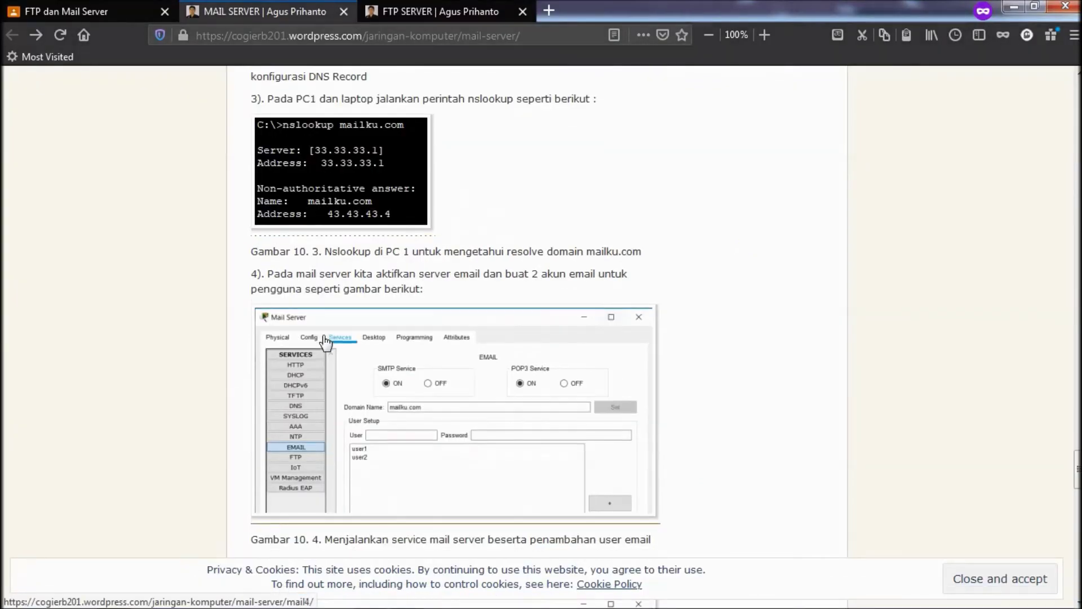
scroll(326, 341, "down", 1)
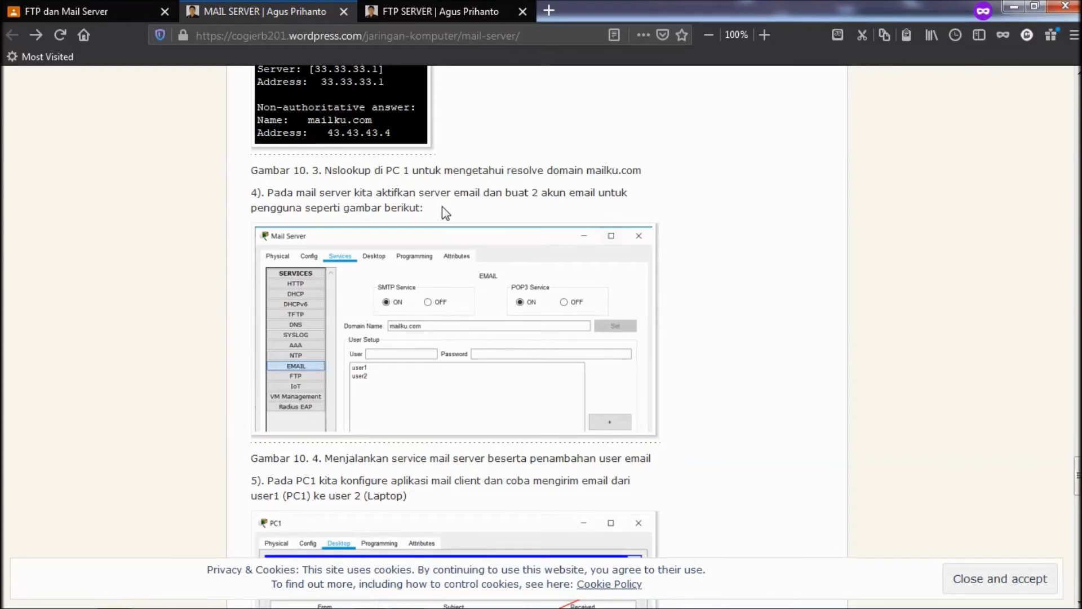
scroll(389, 367, "down", 1)
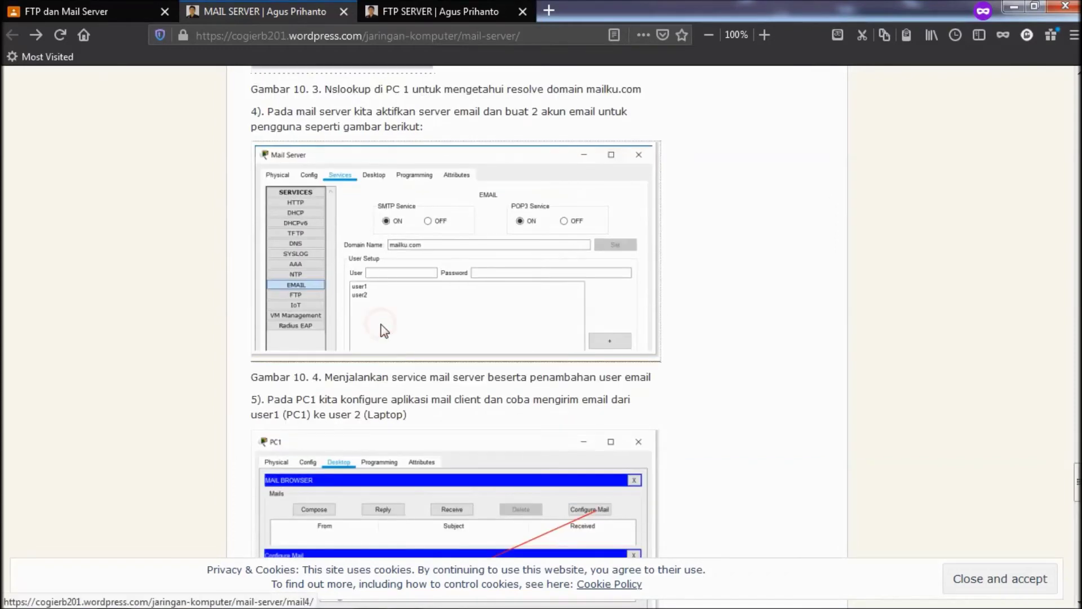
left_click(381, 325)
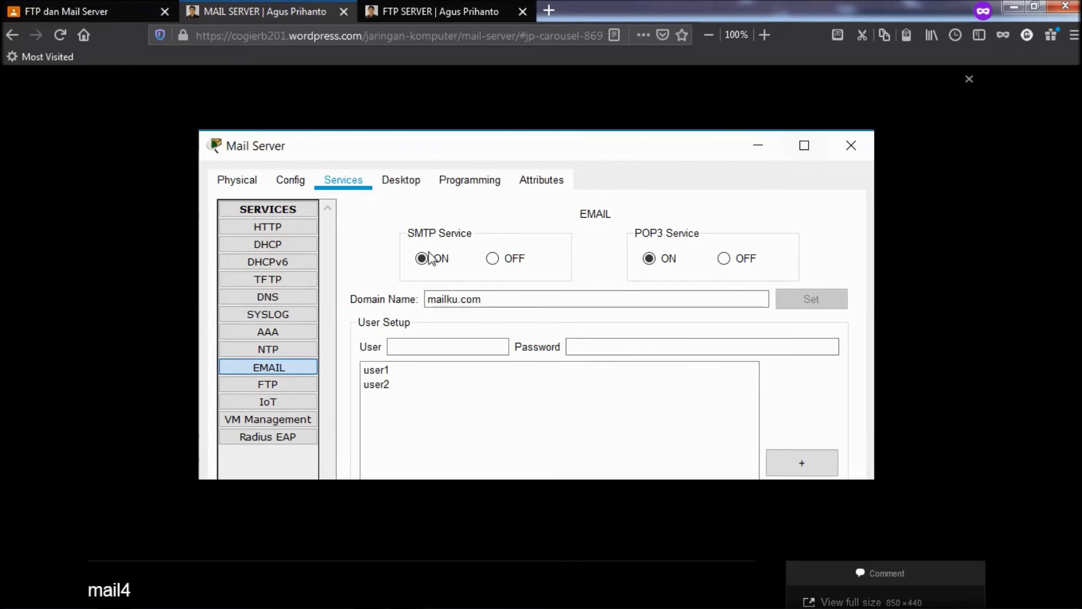
left_click(946, 263)
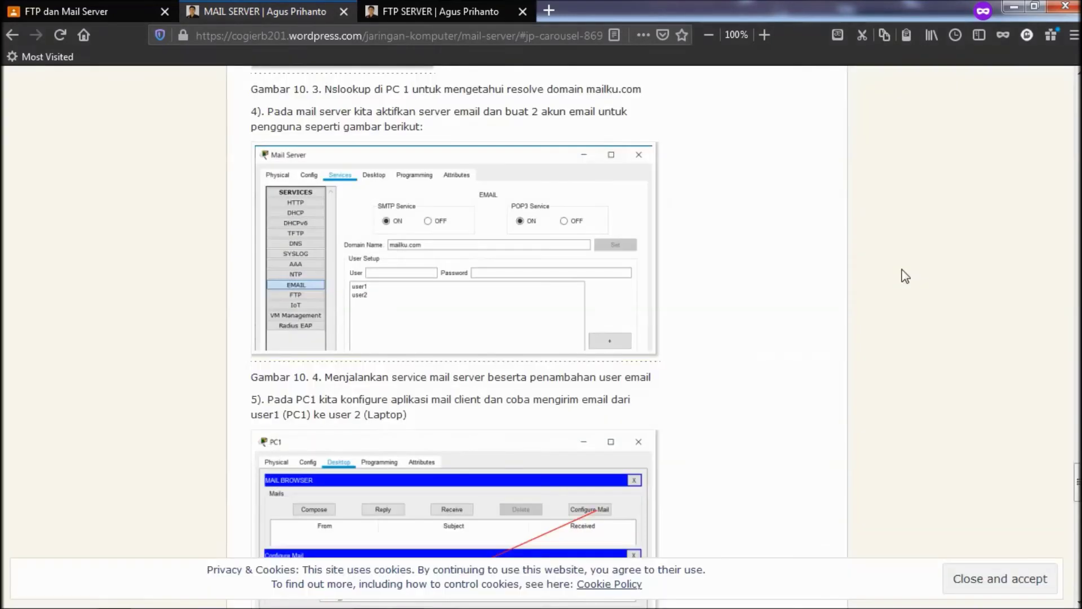
scroll(552, 335, "down", 3)
scroll(552, 335, "up", 3)
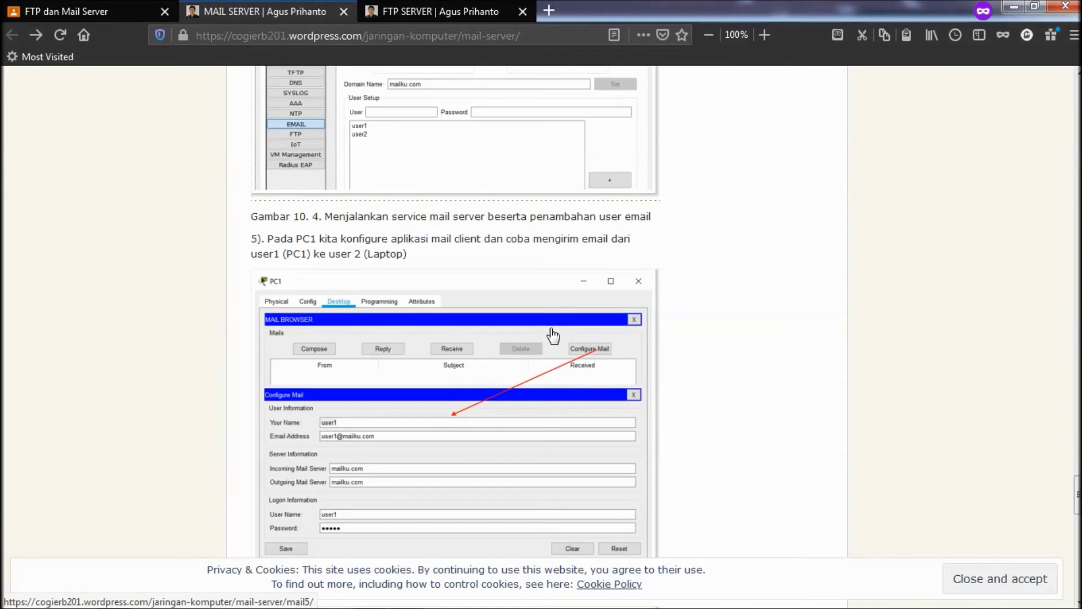
scroll(543, 462, "down", 4)
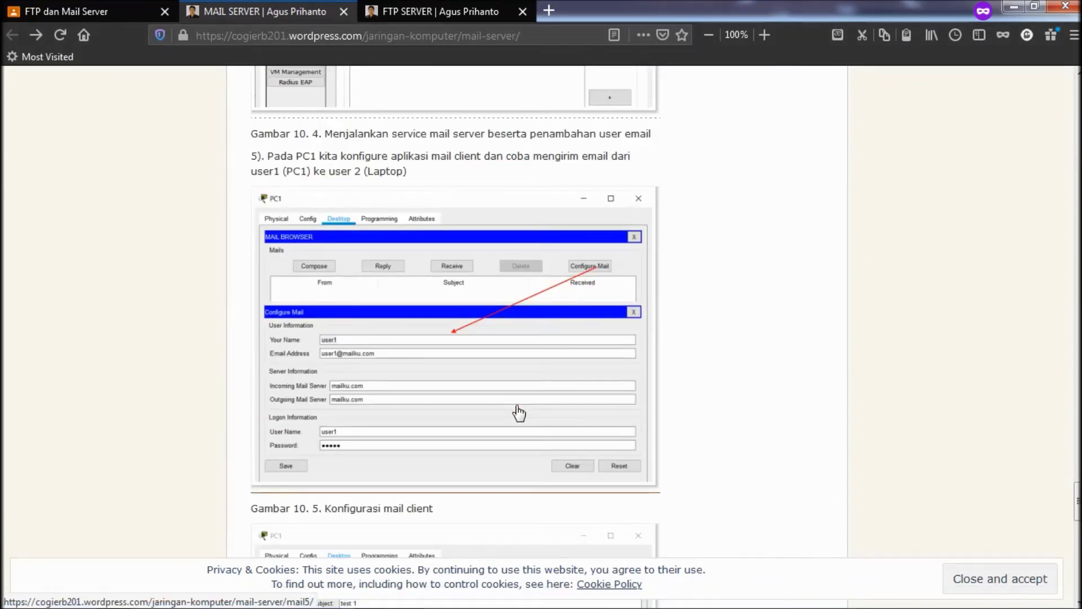
scroll(519, 414, "up", 4)
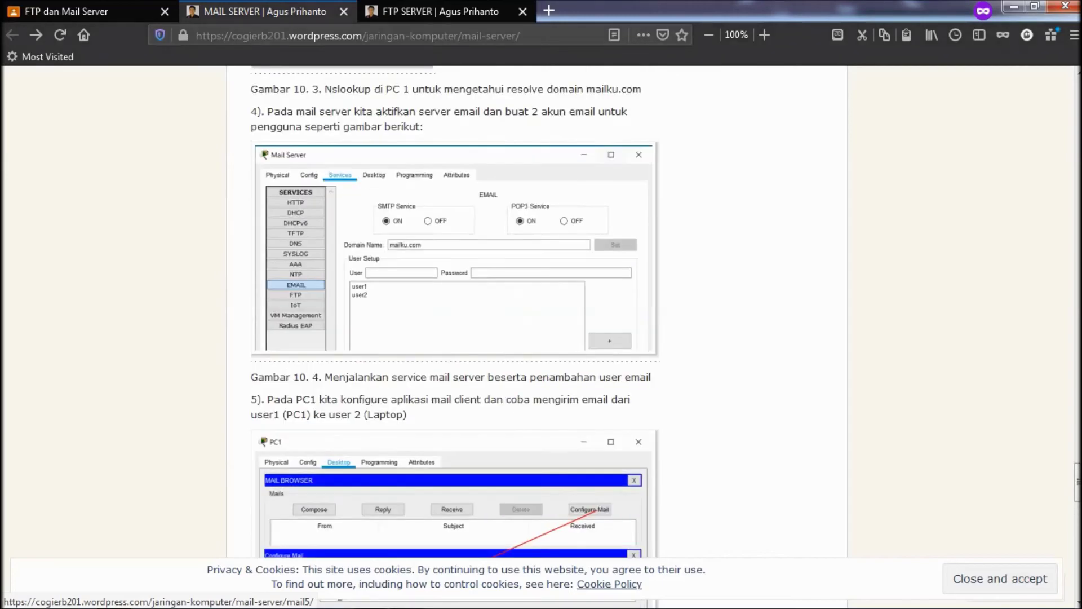
left_click(371, 597)
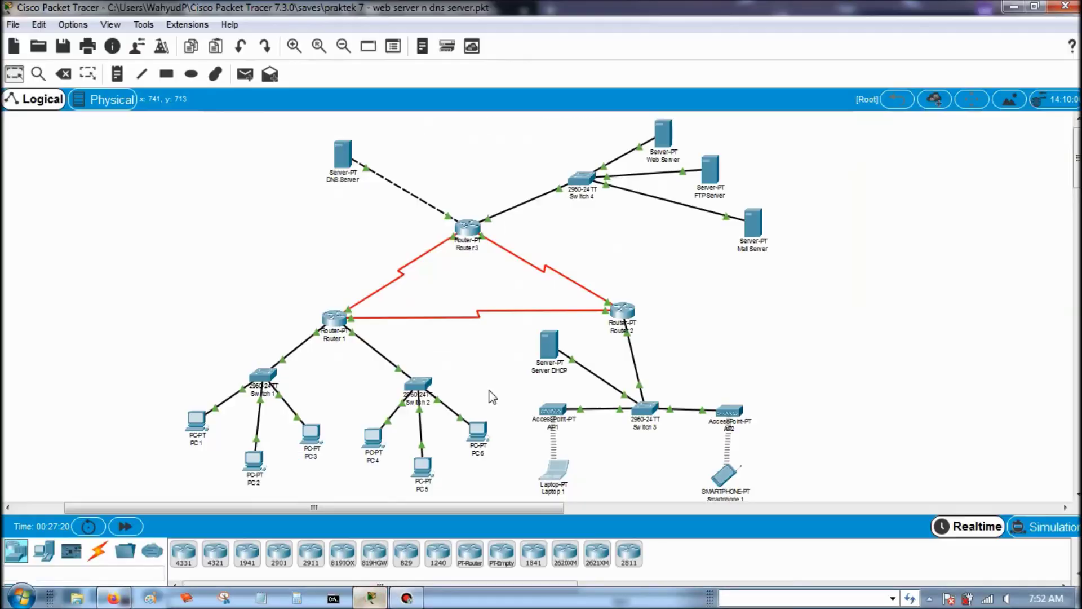
- Open the Mail Server's EMAIL service, keeping SMTP enabled
left_click(760, 228)
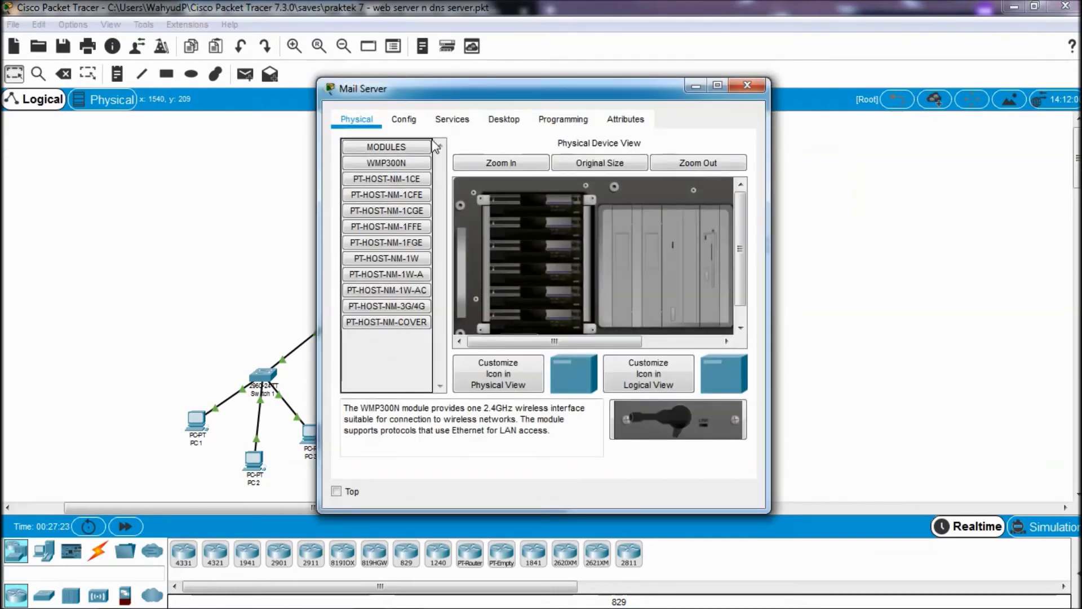
left_click(453, 120)
left_click(374, 282)
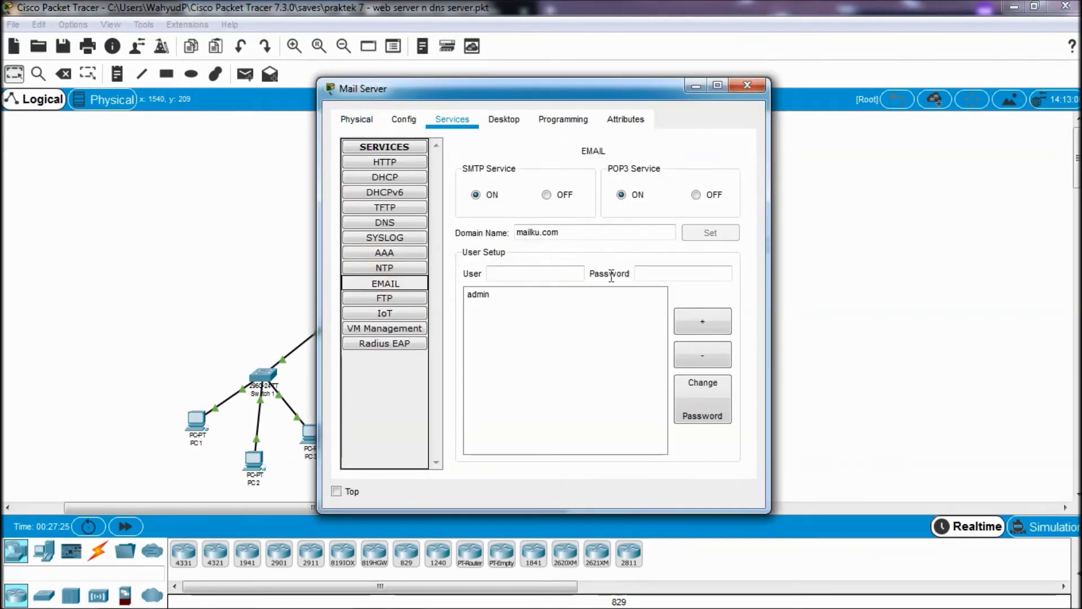
left_click(525, 273)
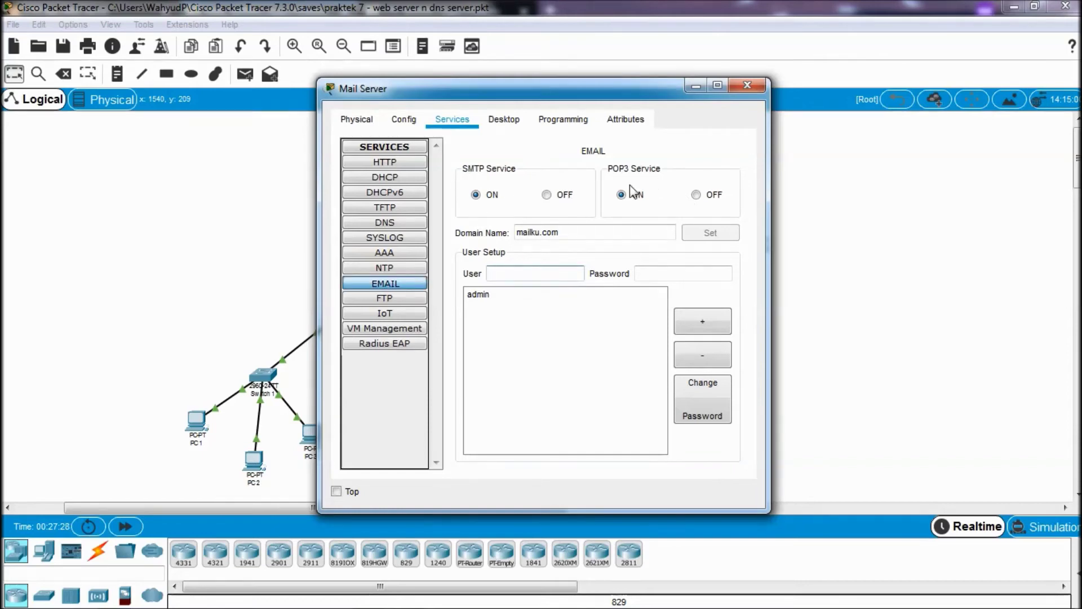
left_click(514, 195)
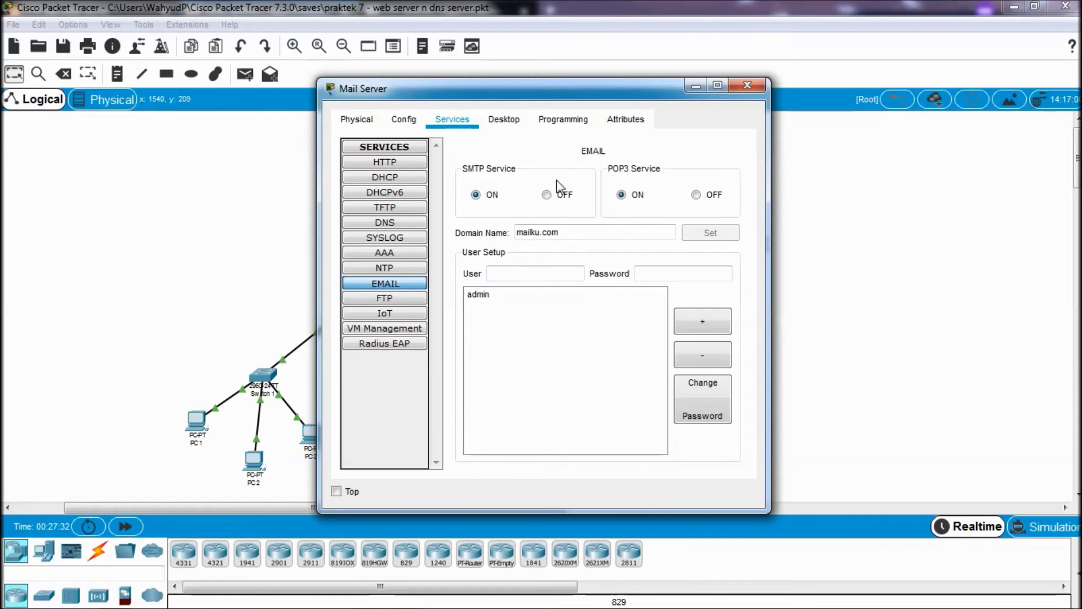
- Add mail account user1 with its password
left_click(524, 279)
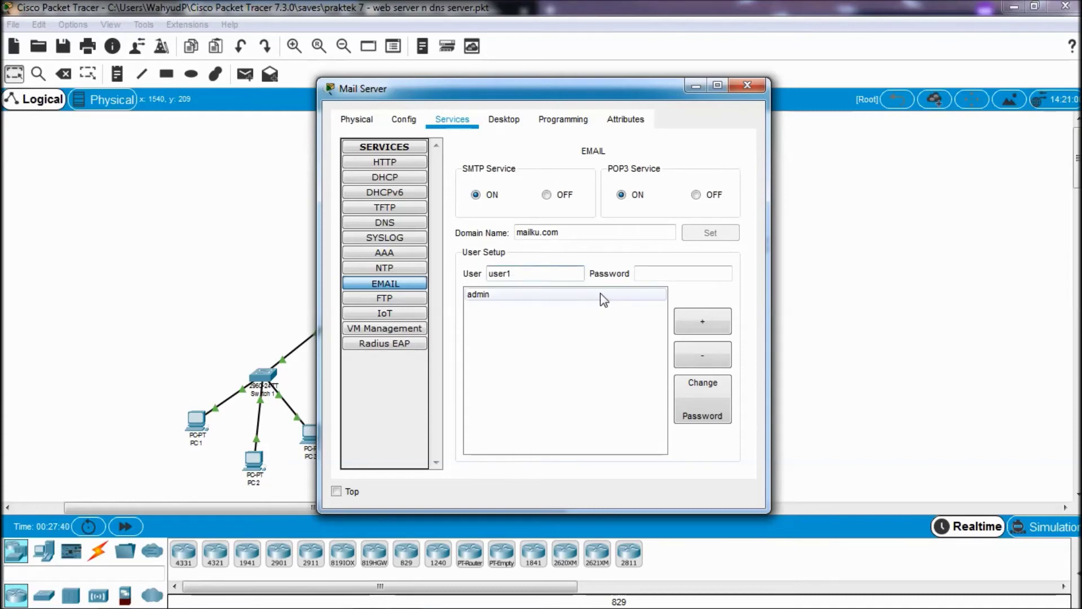
left_click(705, 325)
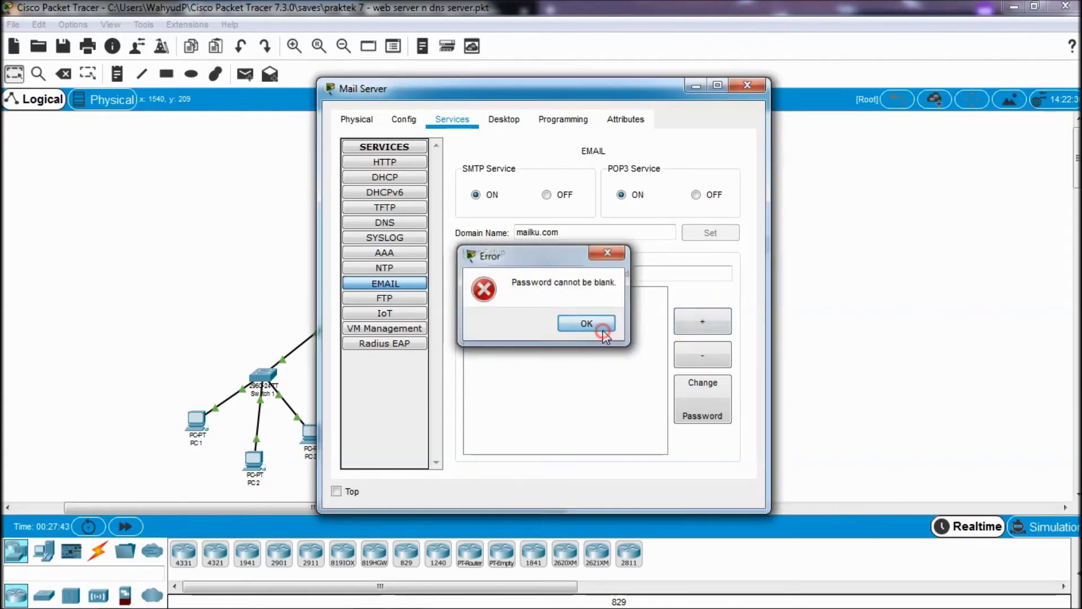
left_click(604, 330)
left_click(648, 273)
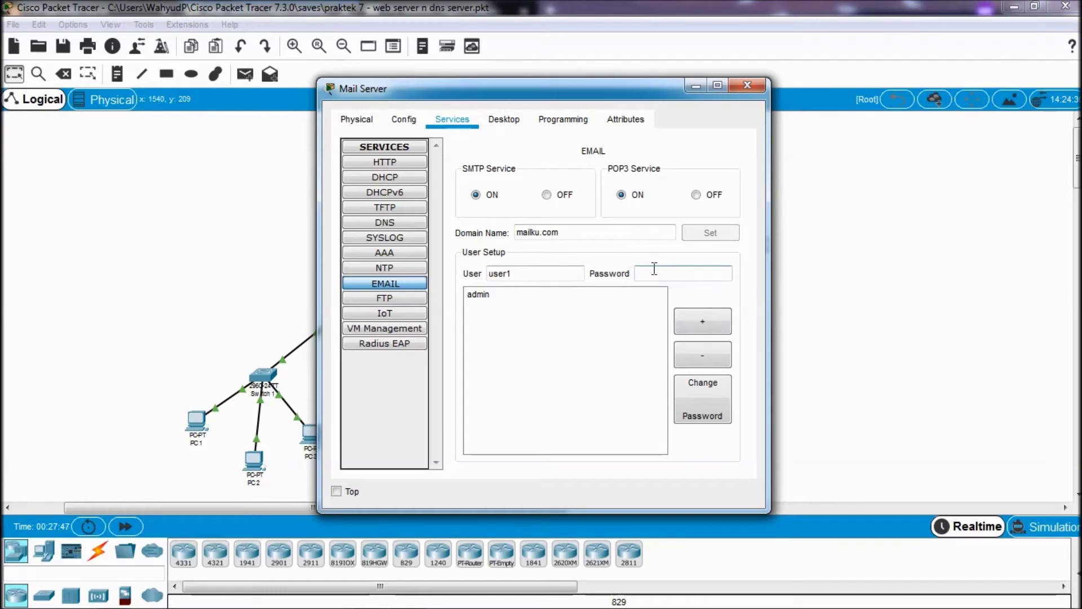
type("user1")
left_click(709, 319)
- Add mail account user2, check the list beside admin and user1, then close
left_click(517, 294)
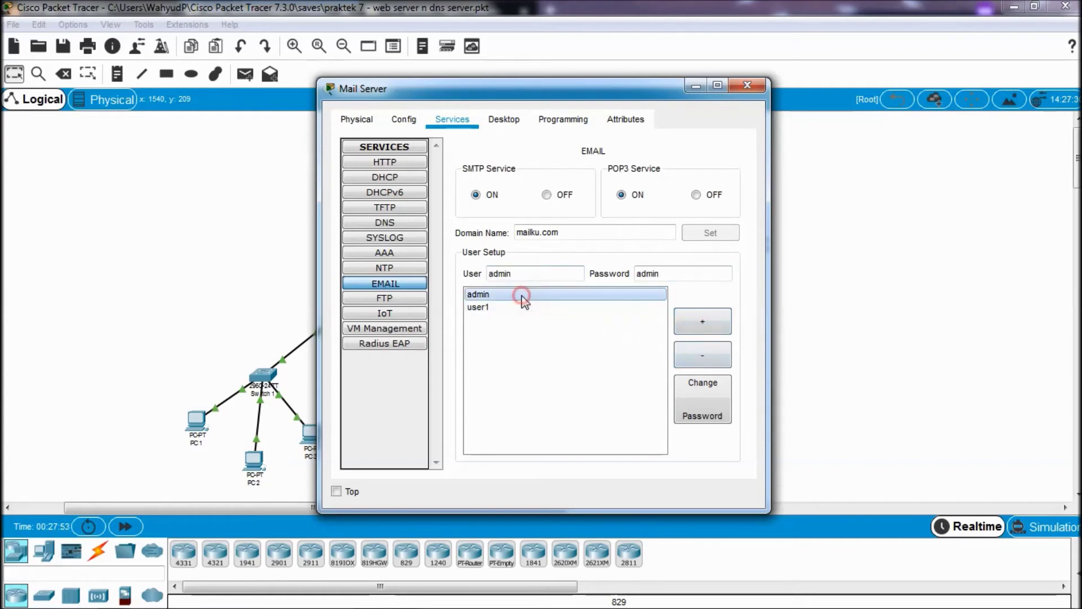
left_click(518, 306)
left_click(529, 274)
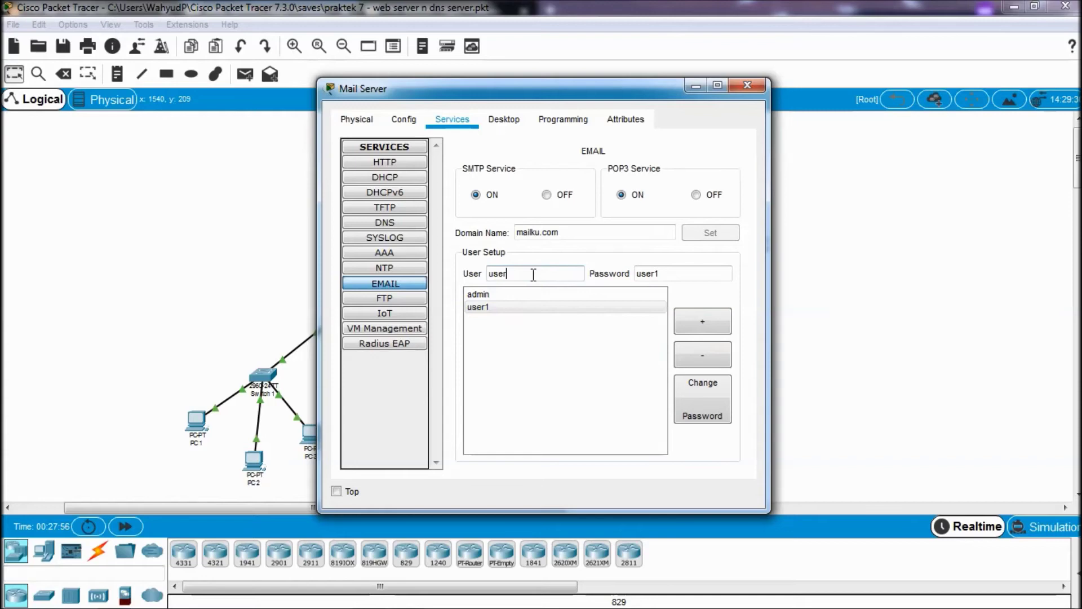
type("2")
left_click(676, 273)
left_click(702, 321)
left_click(580, 356)
left_click(580, 320)
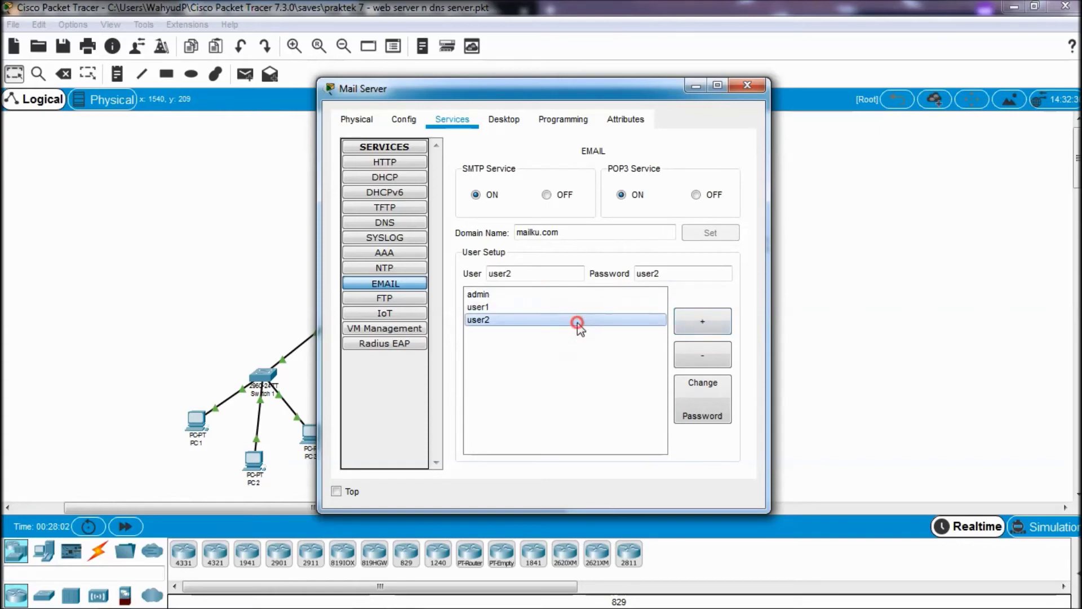
left_click(580, 308)
left_click(577, 320)
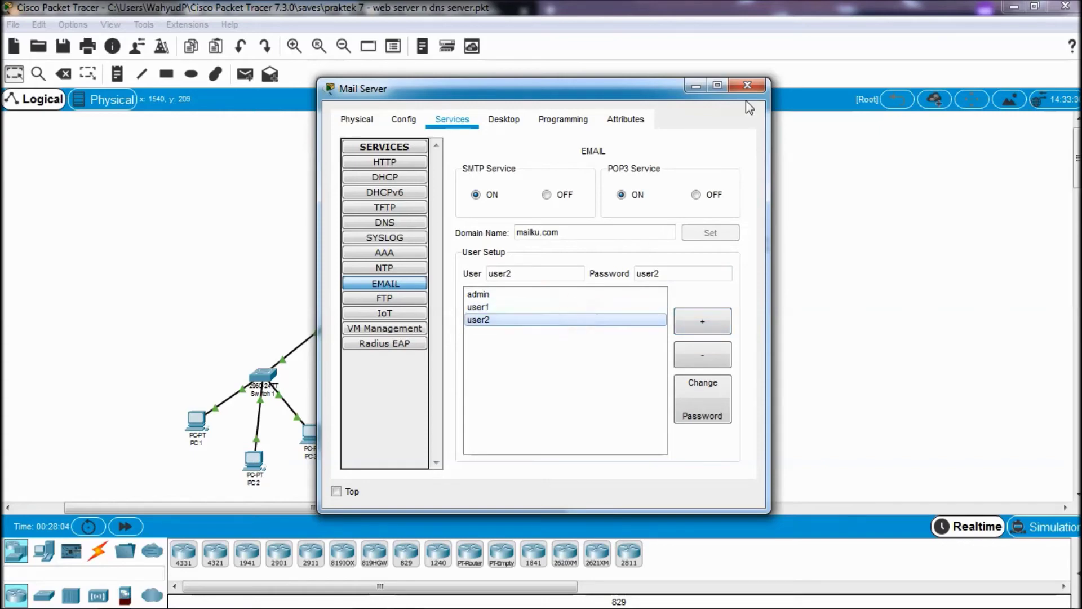
left_click(748, 86)
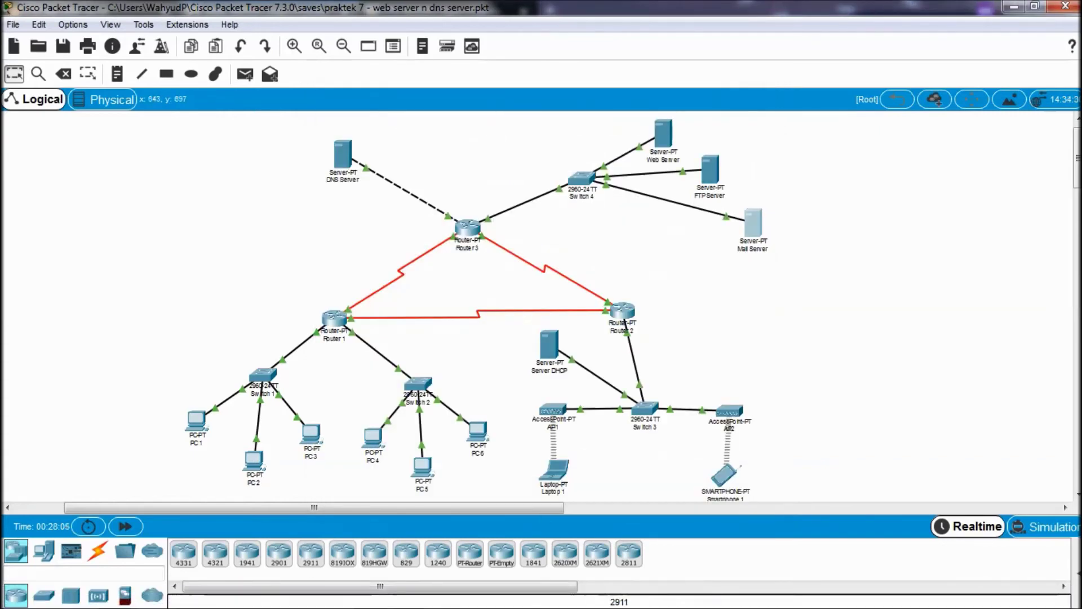
- Scroll the tutorial to the PC1 mail client configuration figure for user1
left_click(120, 599)
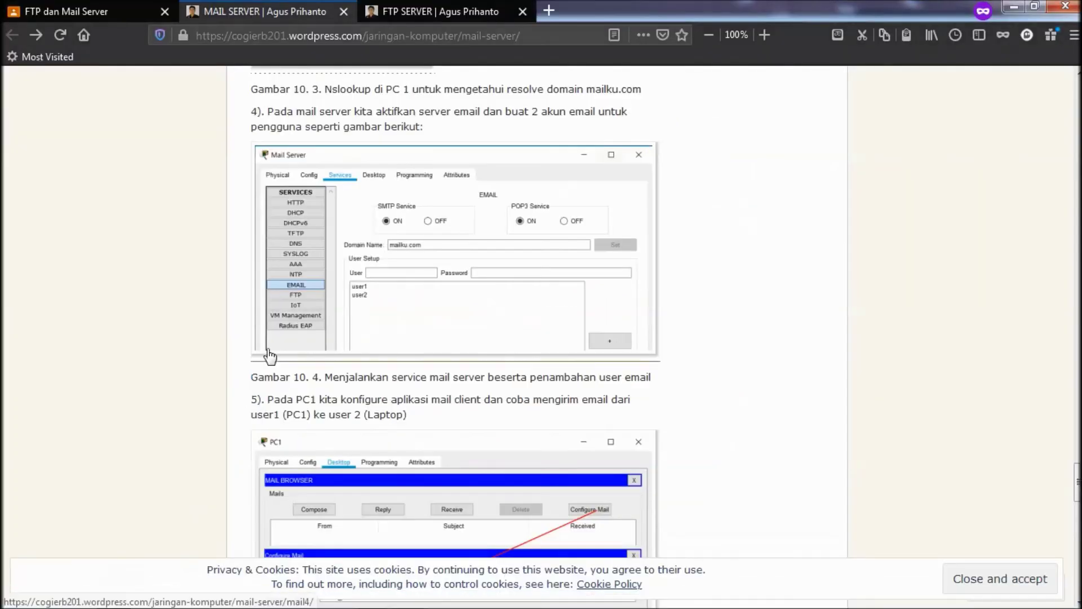
scroll(271, 355, "down", 3)
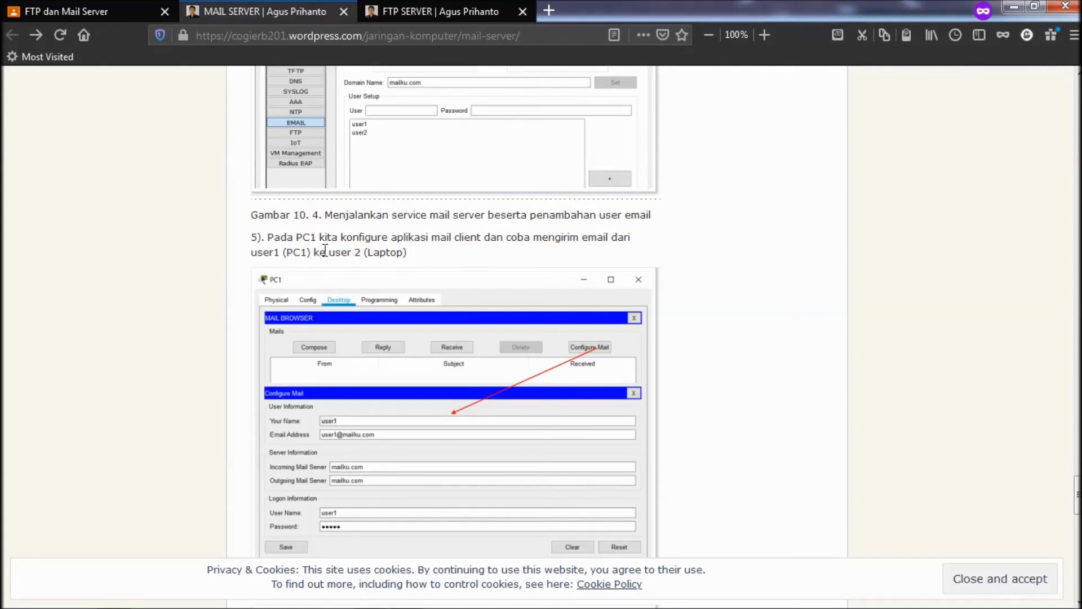
scroll(325, 250, "down", 2)
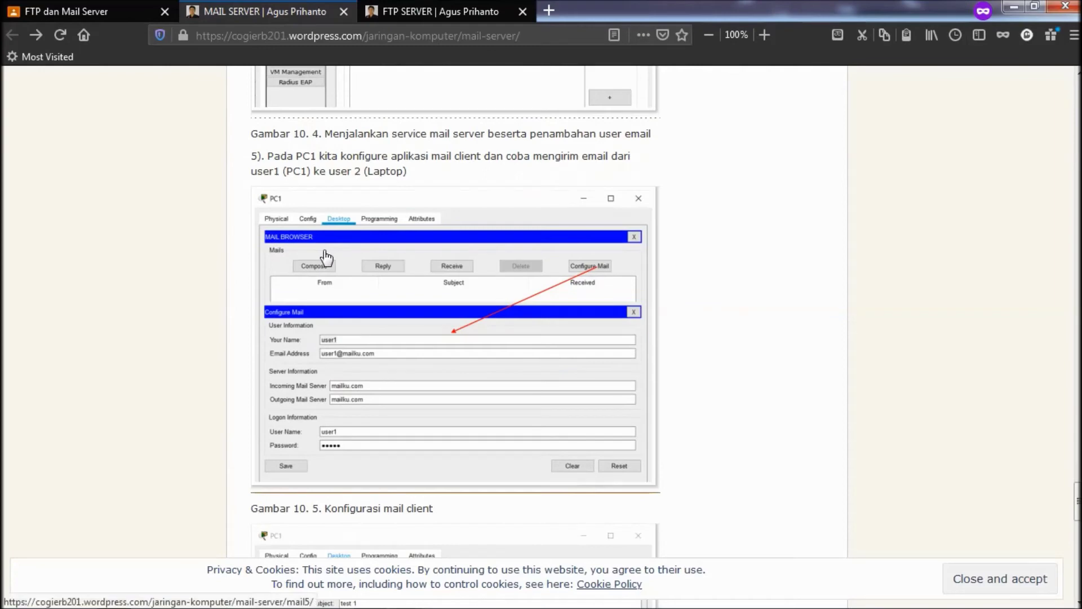
scroll(325, 257, "down", 4)
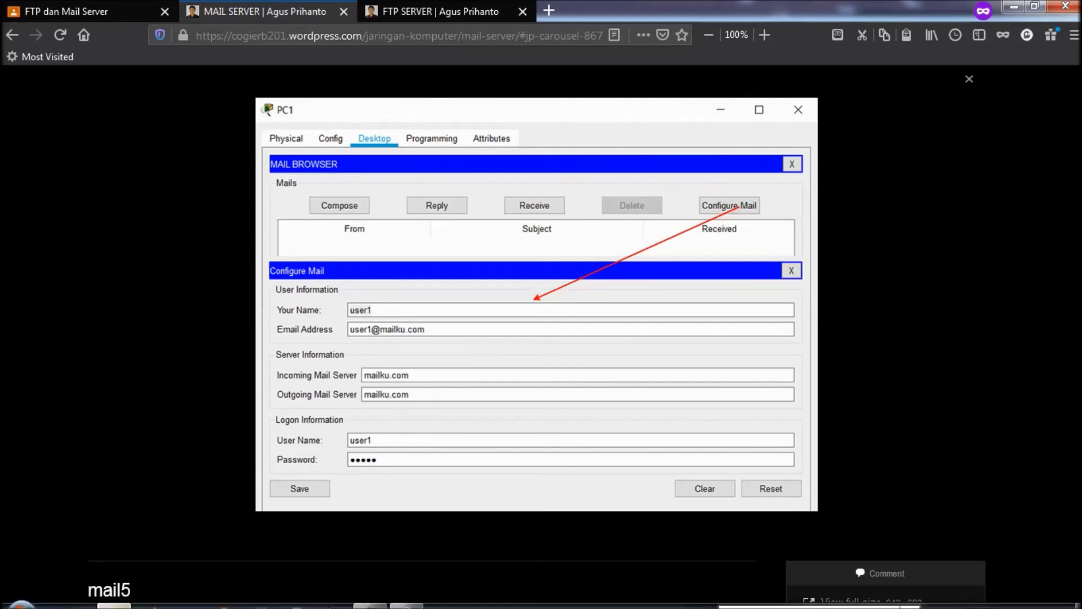
left_click(370, 598)
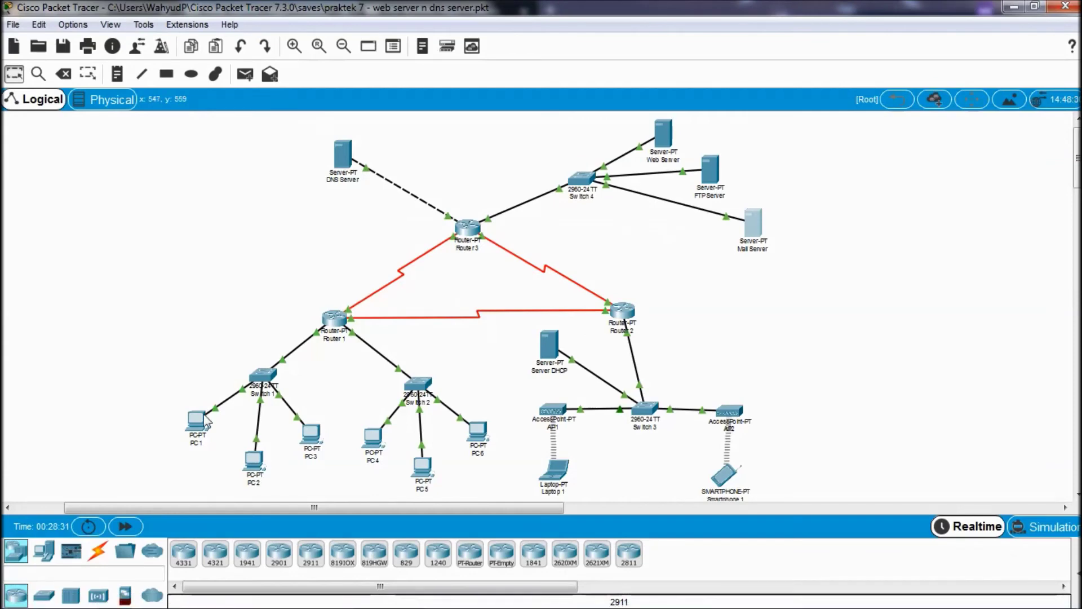
- Open PC 1's Email client, showing its empty mail server and logon fields
left_click(205, 420)
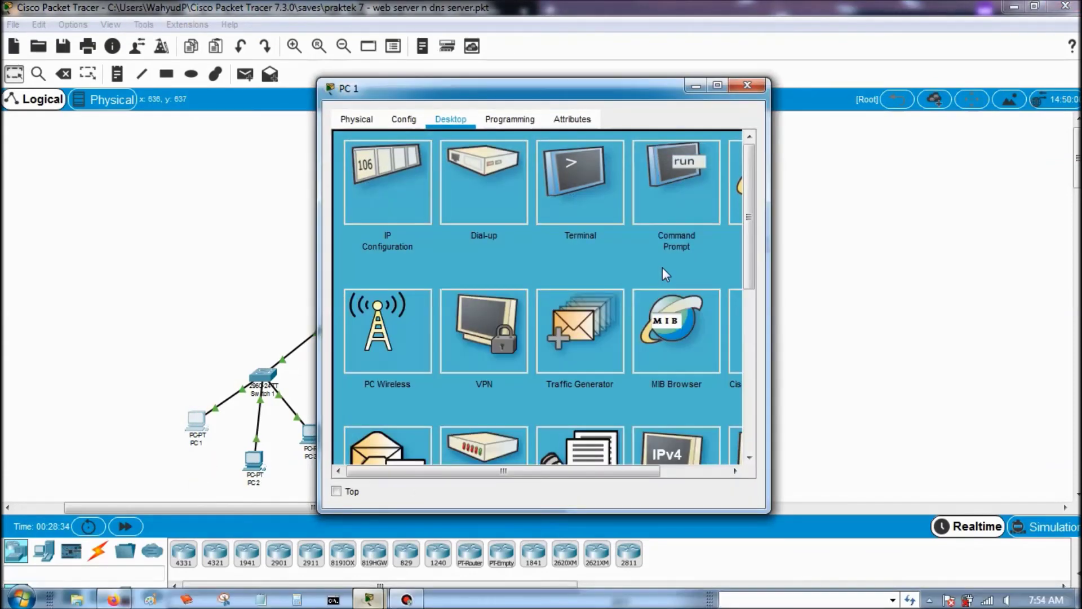
scroll(662, 268, "down", 3)
scroll(599, 336, "up", 2)
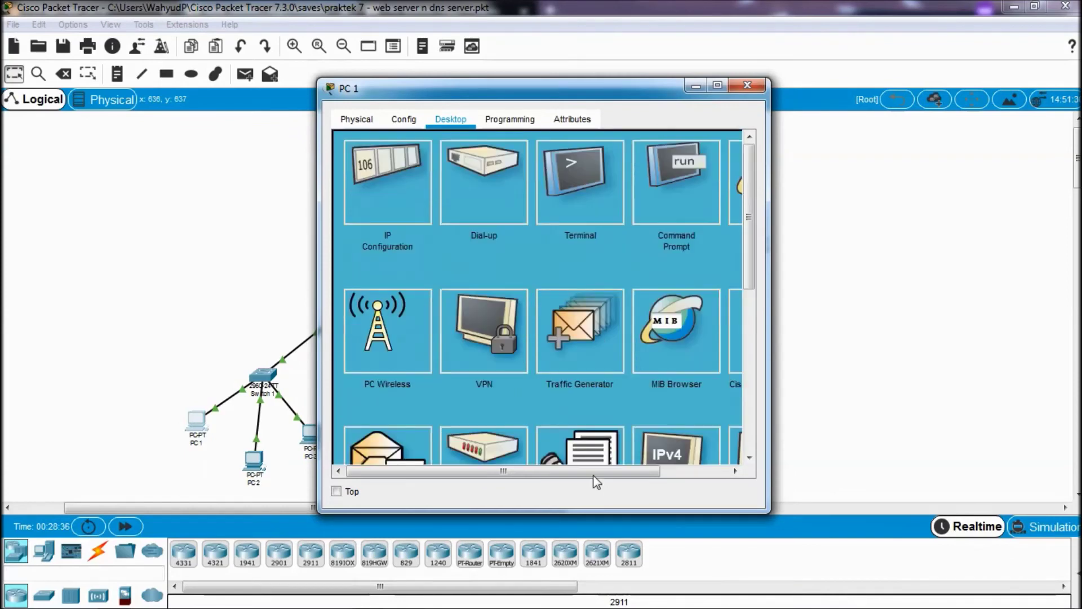
left_click(694, 475)
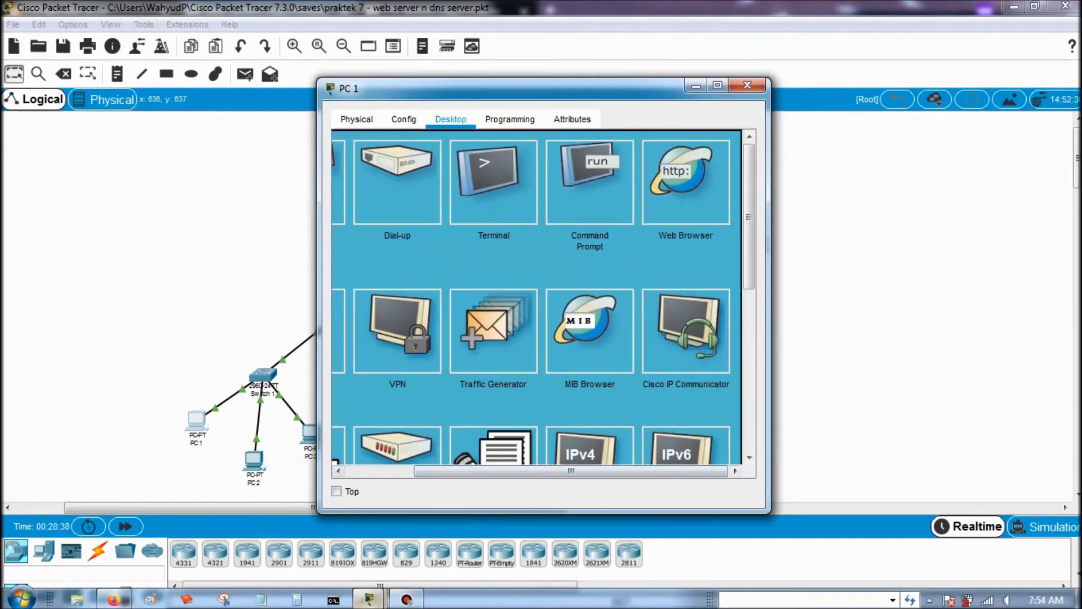
left_click(406, 476)
scroll(435, 333, "down", 2)
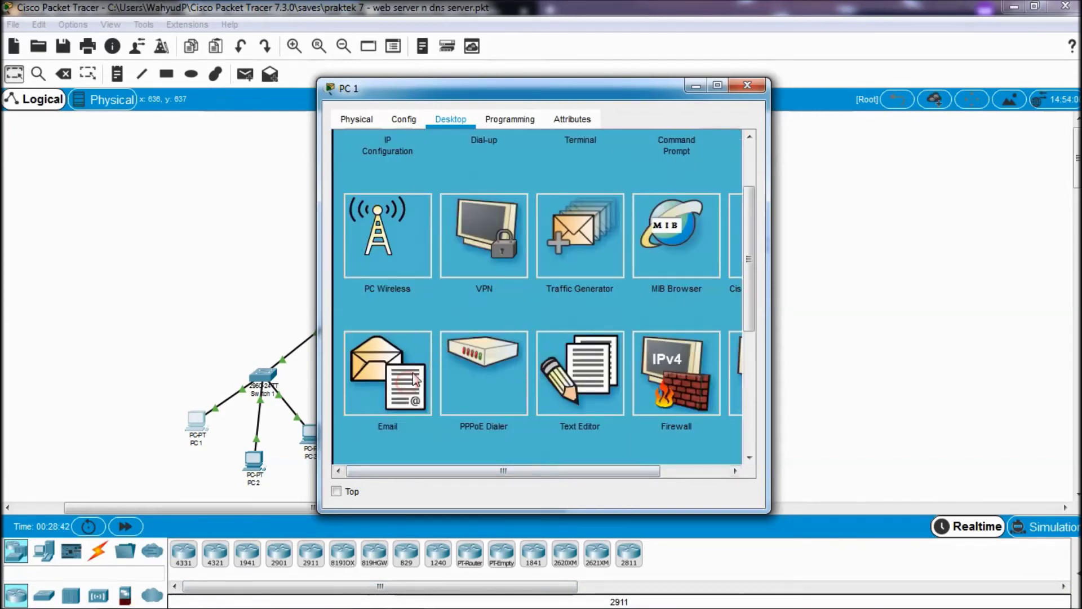
left_click(400, 385)
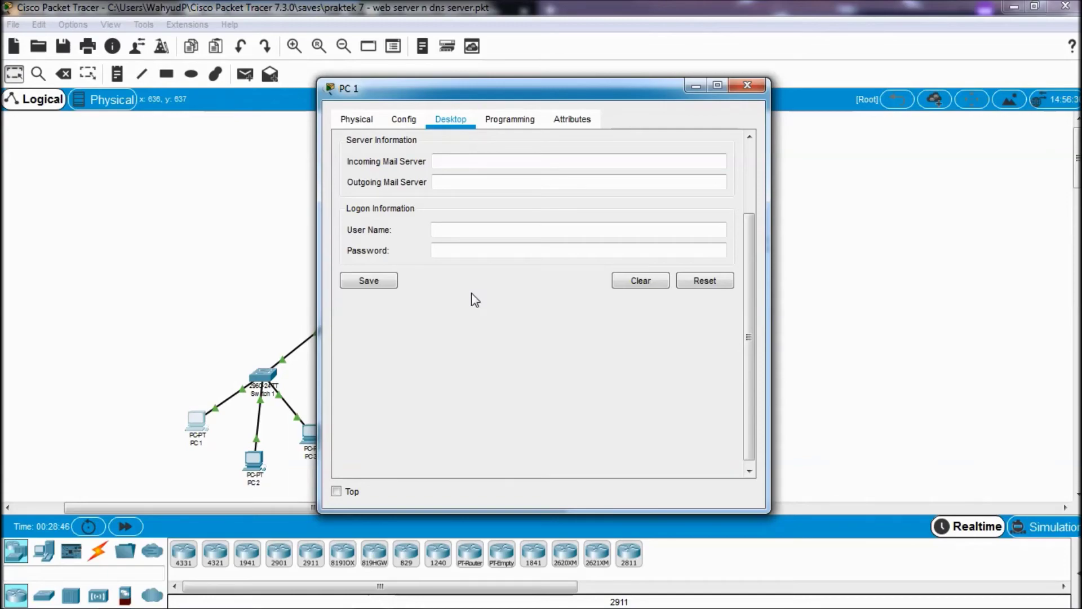
left_click(114, 596)
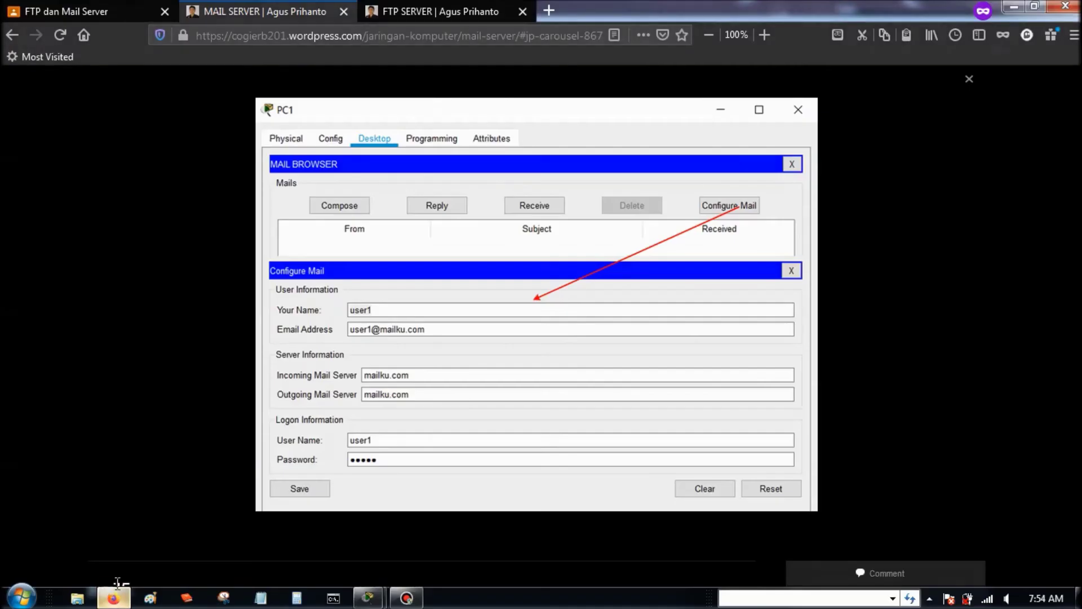
- Bring PC 1 back, reset its empty email form, and close it
left_click(367, 597)
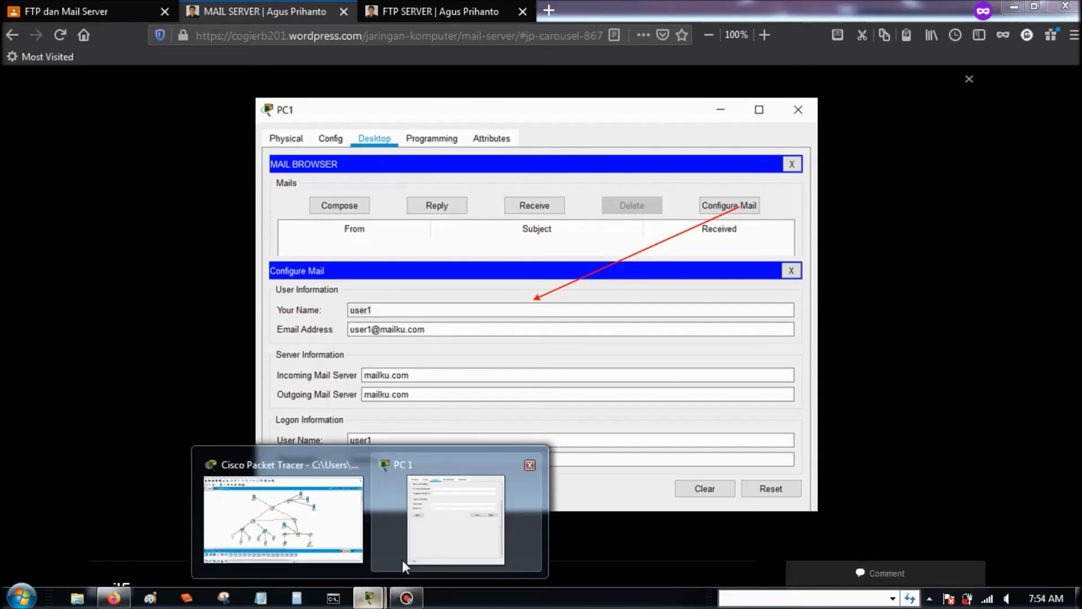
left_click(401, 560)
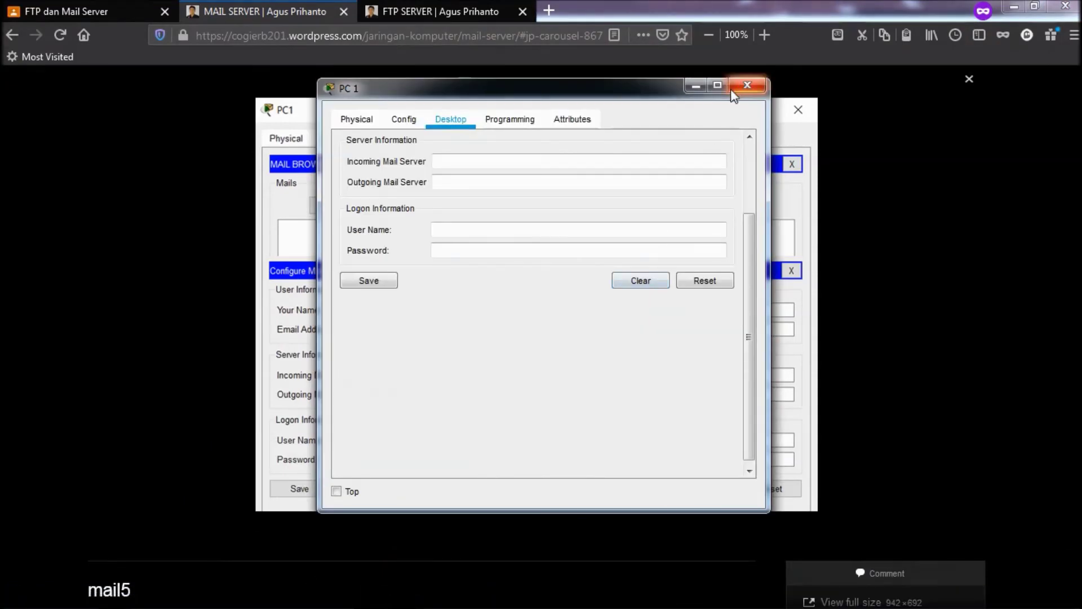
left_click(403, 120)
left_click(441, 126)
left_click(704, 281)
left_click(747, 85)
mouse_move(335, 601)
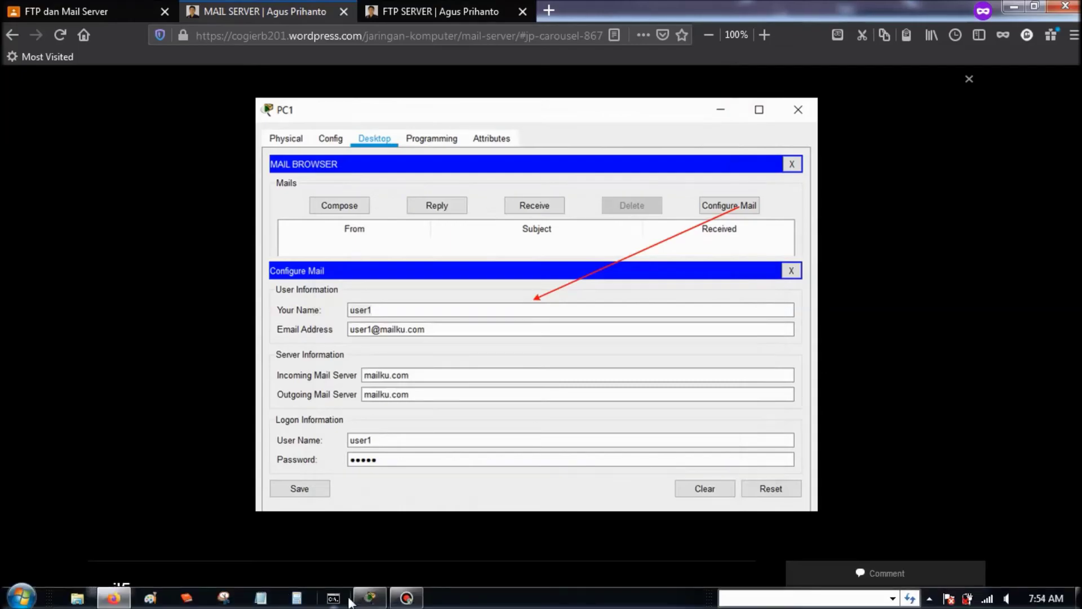
left_click(332, 496)
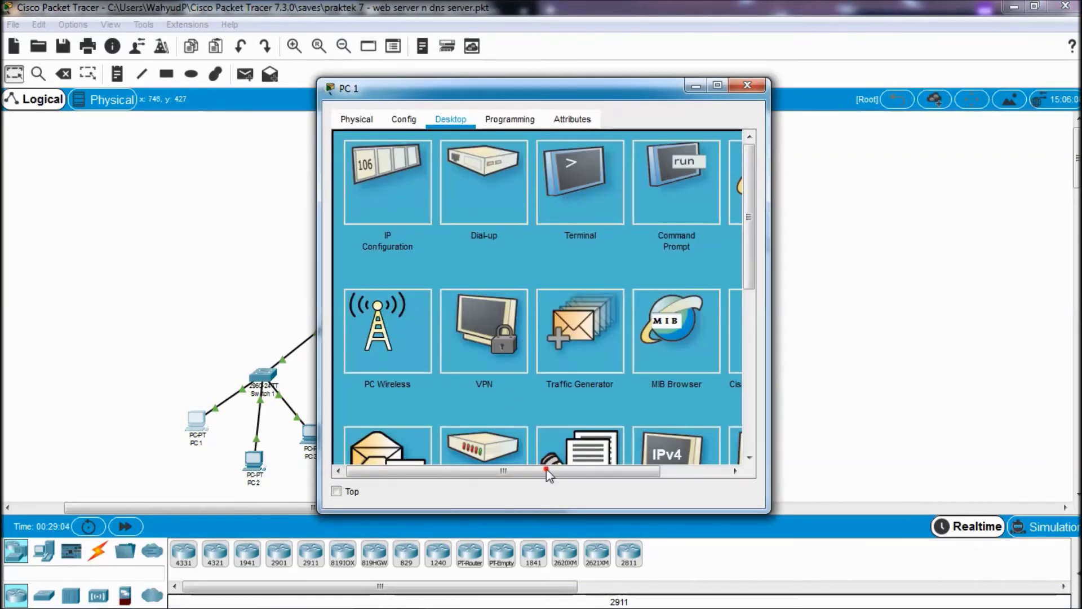
scroll(652, 310, "right", 2)
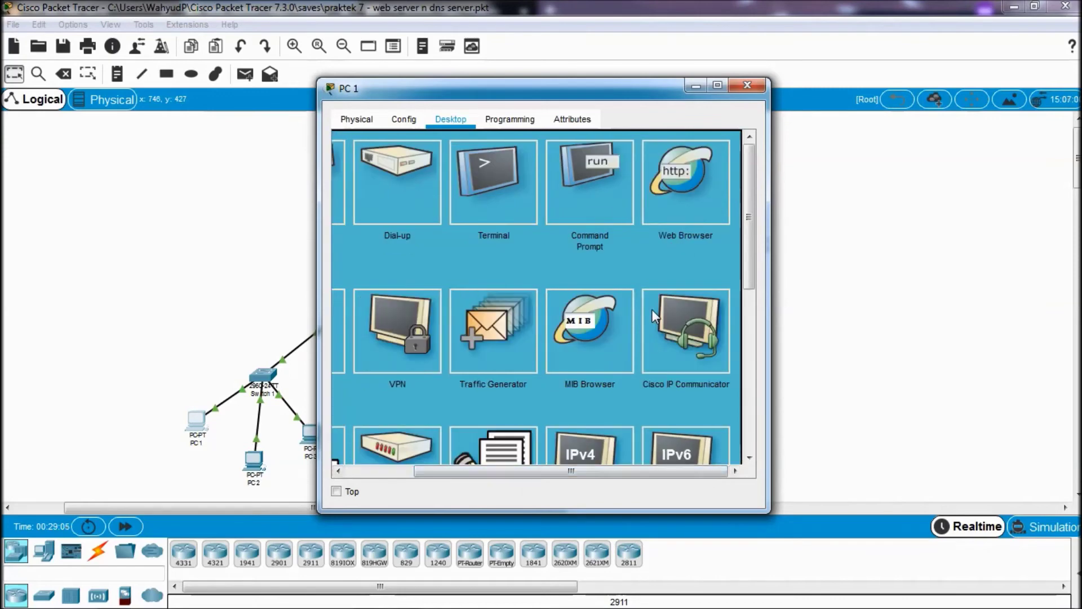
scroll(652, 309, "down", 3)
scroll(652, 309, "down", 3)
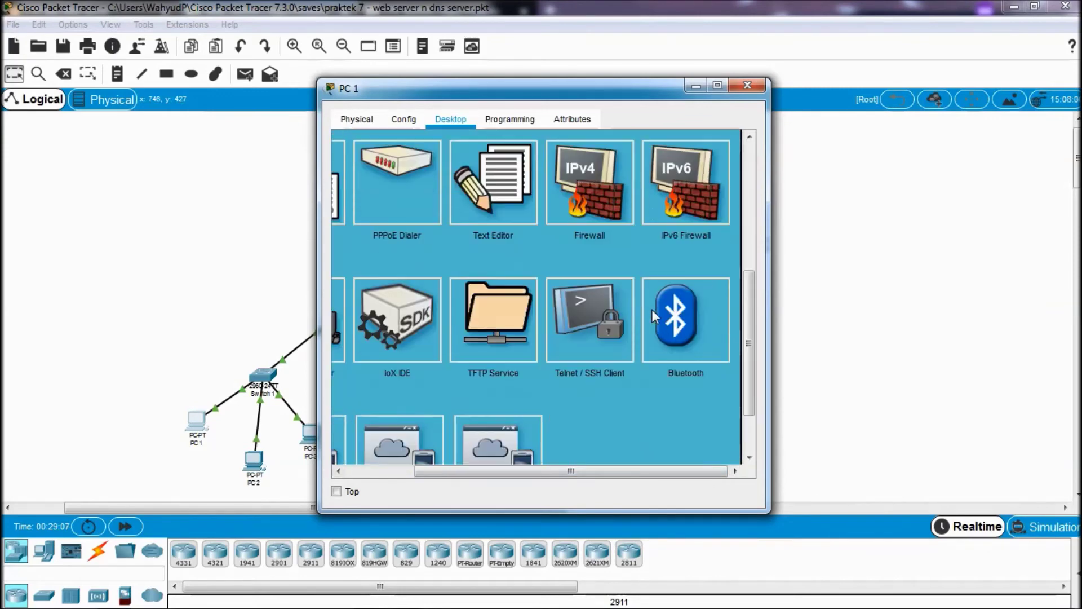
scroll(607, 467, "left", 1)
left_click_drag(607, 468, 519, 471)
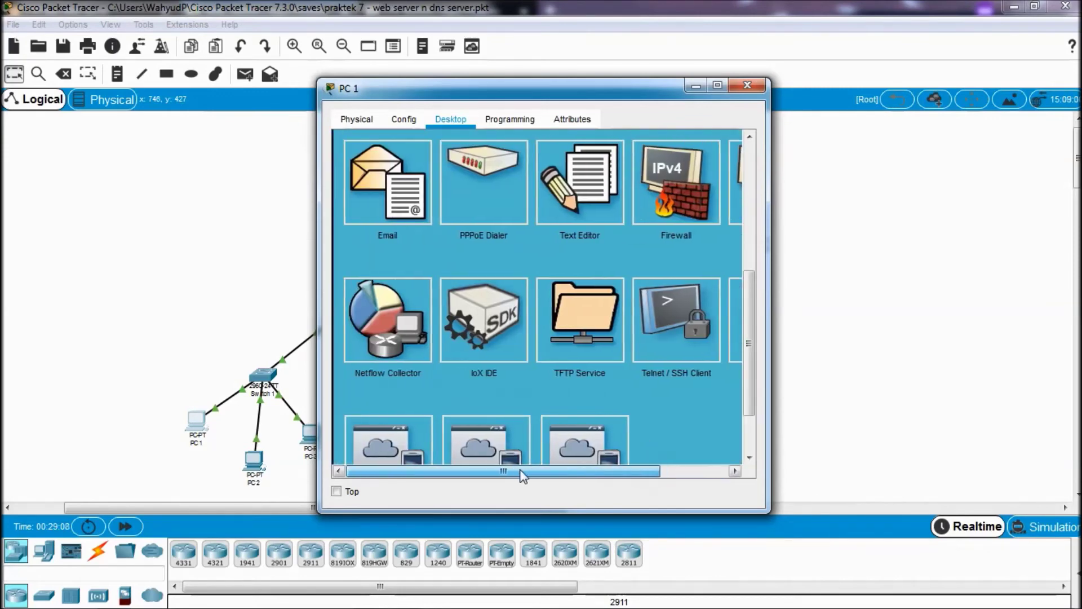
scroll(513, 335, "down", 2)
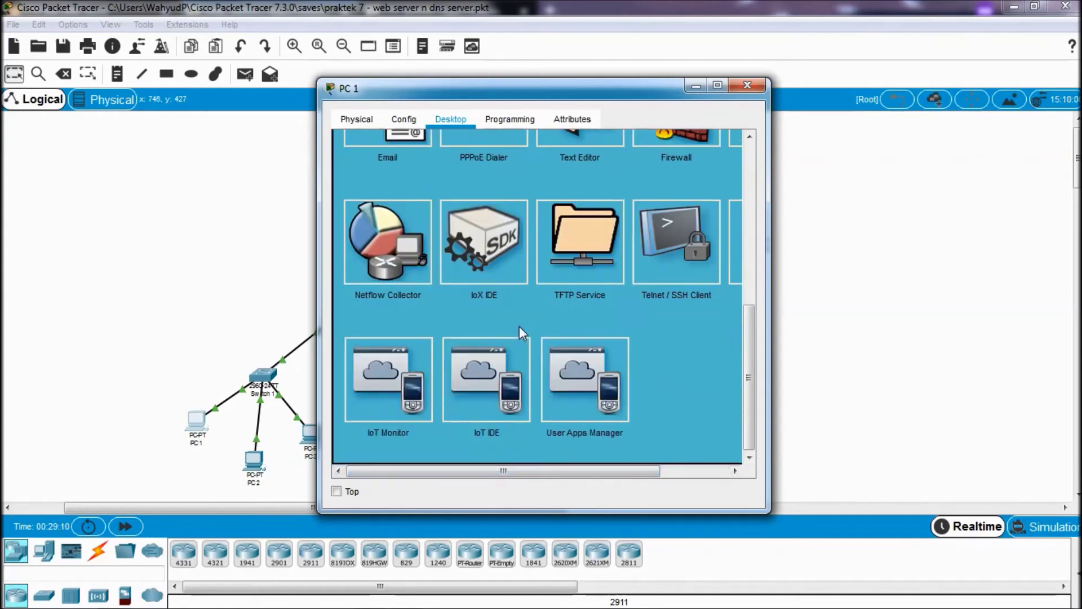
scroll(520, 326, "up", 3)
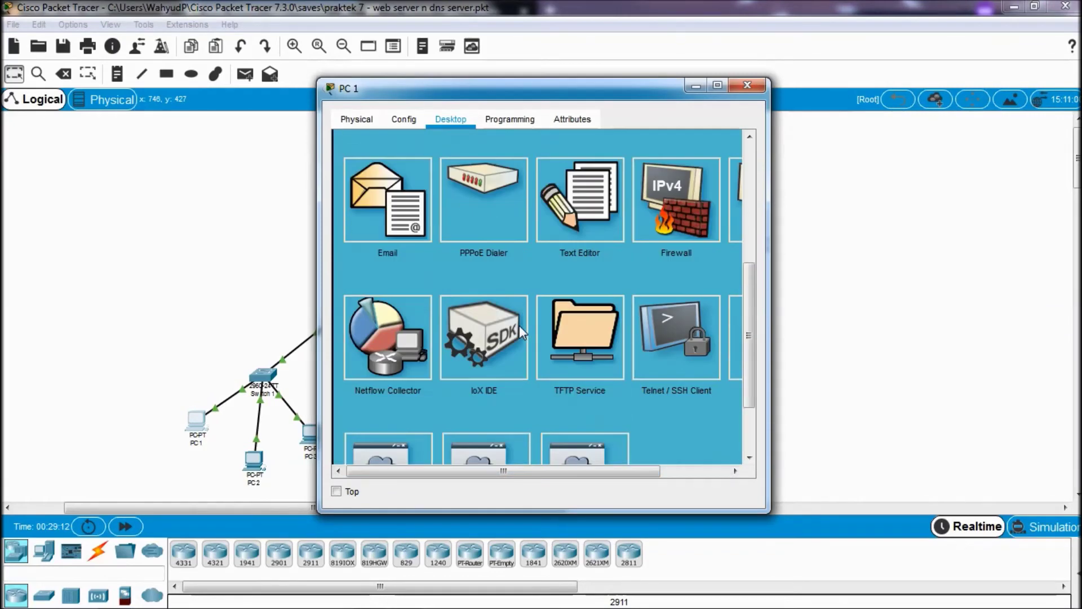
scroll(520, 326, "up", 1)
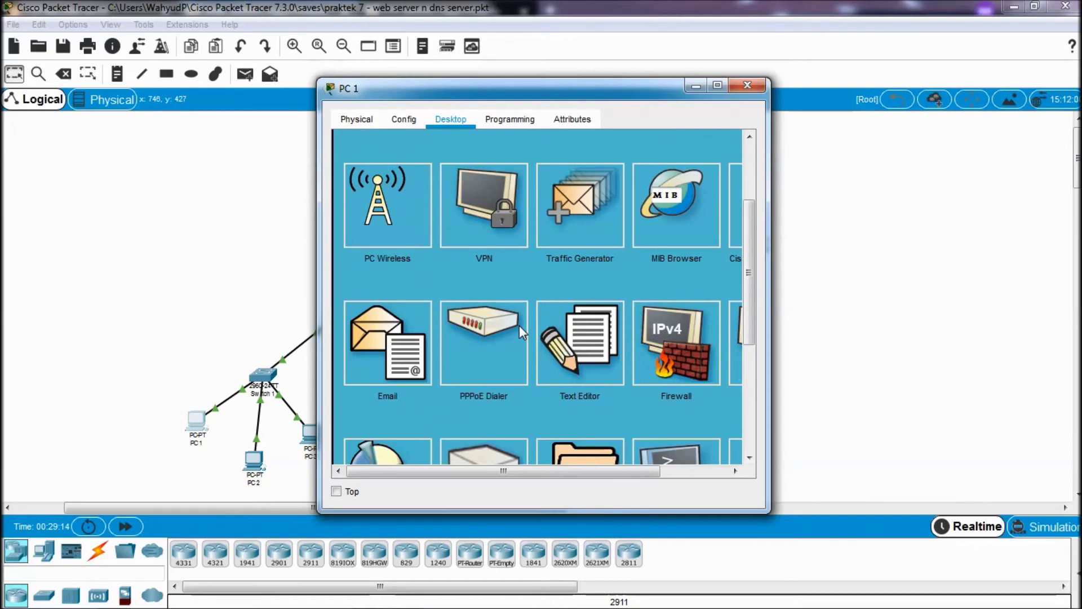
scroll(520, 326, "up", 1)
left_click_drag(549, 468, 655, 463)
left_click(607, 262)
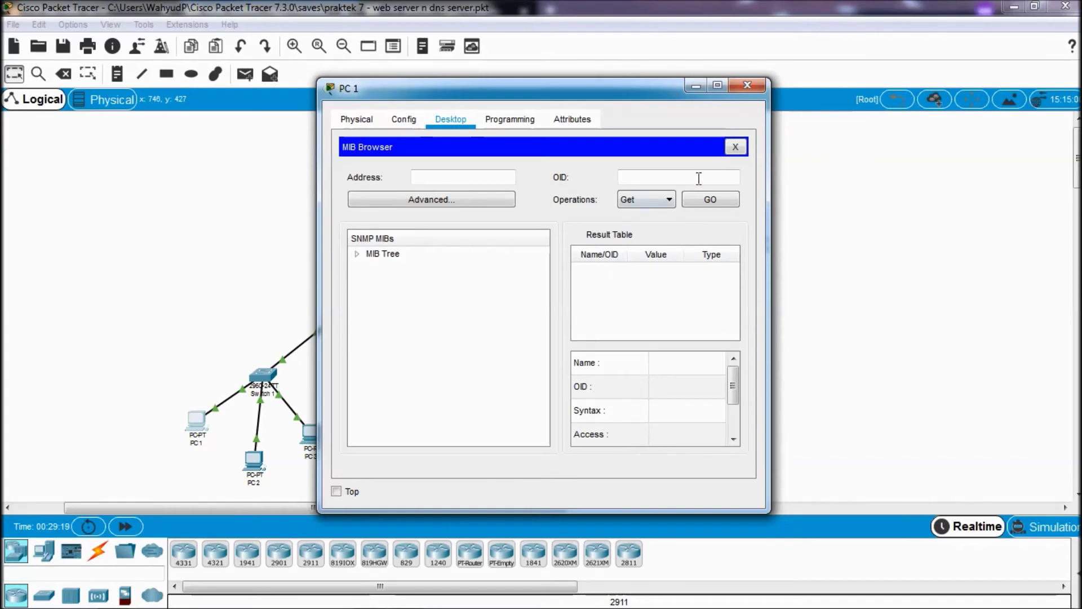
left_click(735, 146)
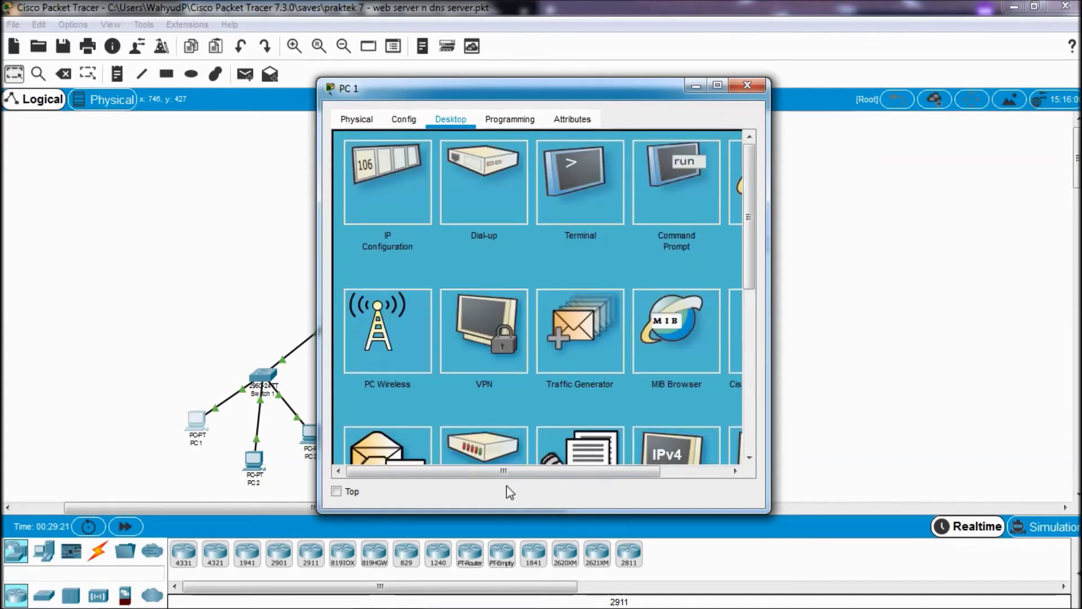
mouse_move(507, 474)
left_mouse_down()
mouse_move(607, 478)
mouse_move(496, 485)
left_mouse_up()
left_click(126, 601)
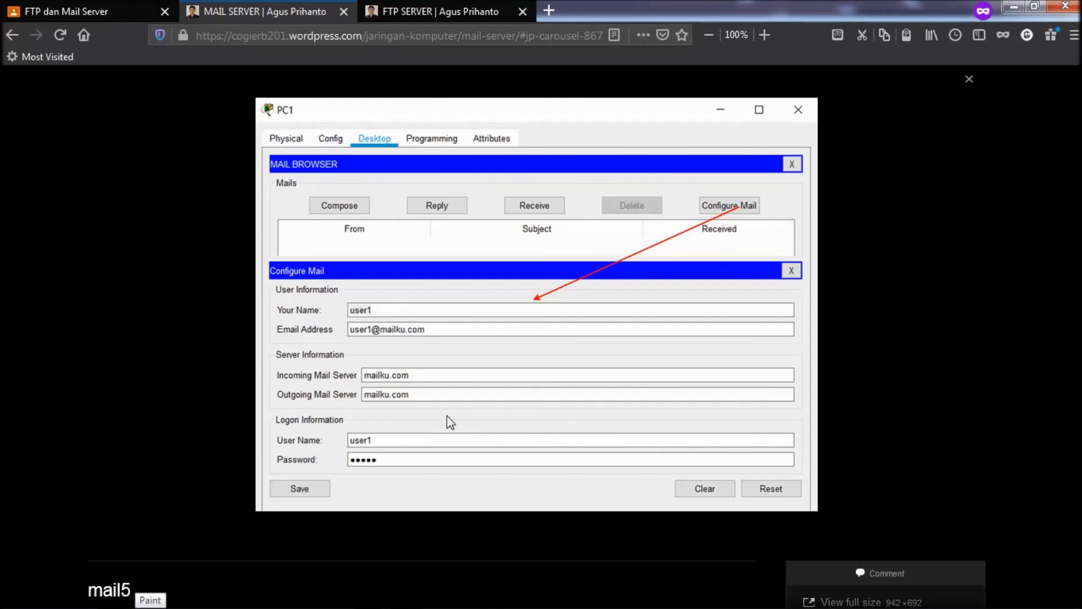
mouse_move(394, 597)
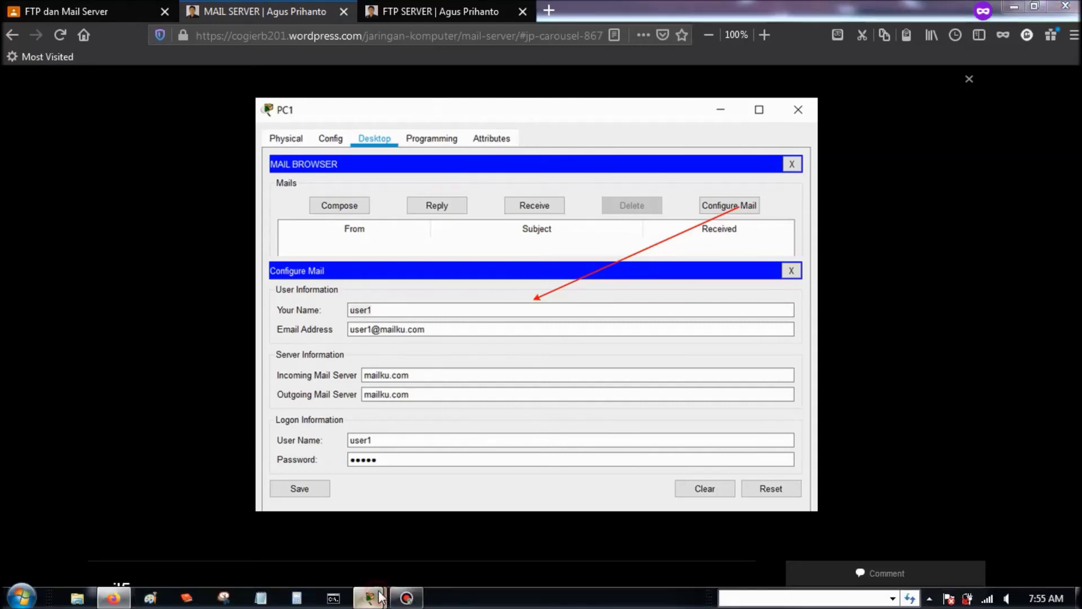
left_click(425, 526)
scroll(516, 316, "down", 3)
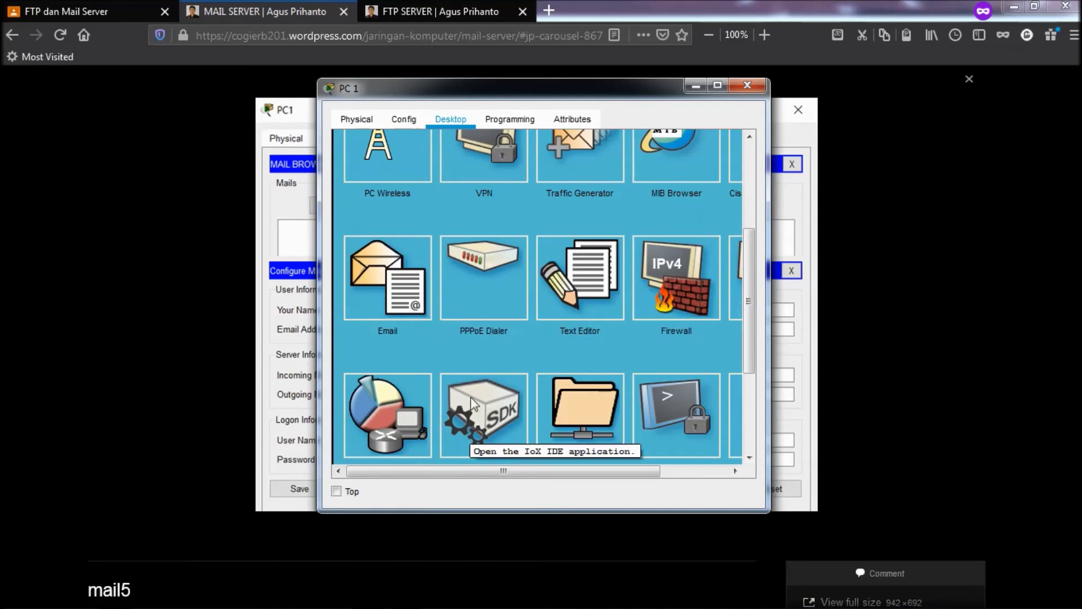
scroll(482, 350, "down", 3)
scroll(482, 360, "up", 3)
scroll(482, 360, "up", 1)
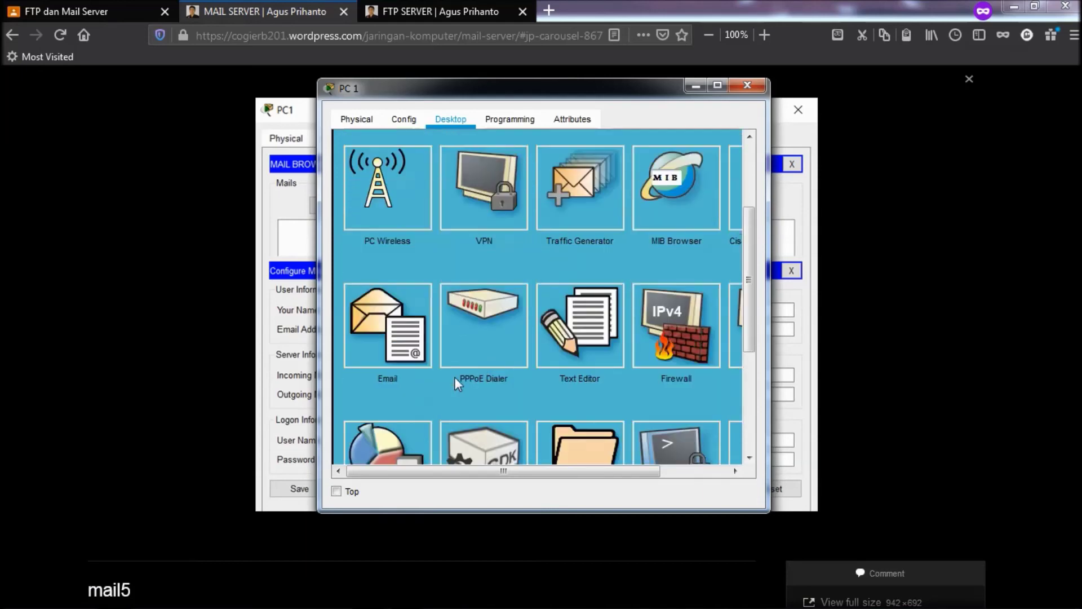
left_click_drag(427, 471, 499, 477)
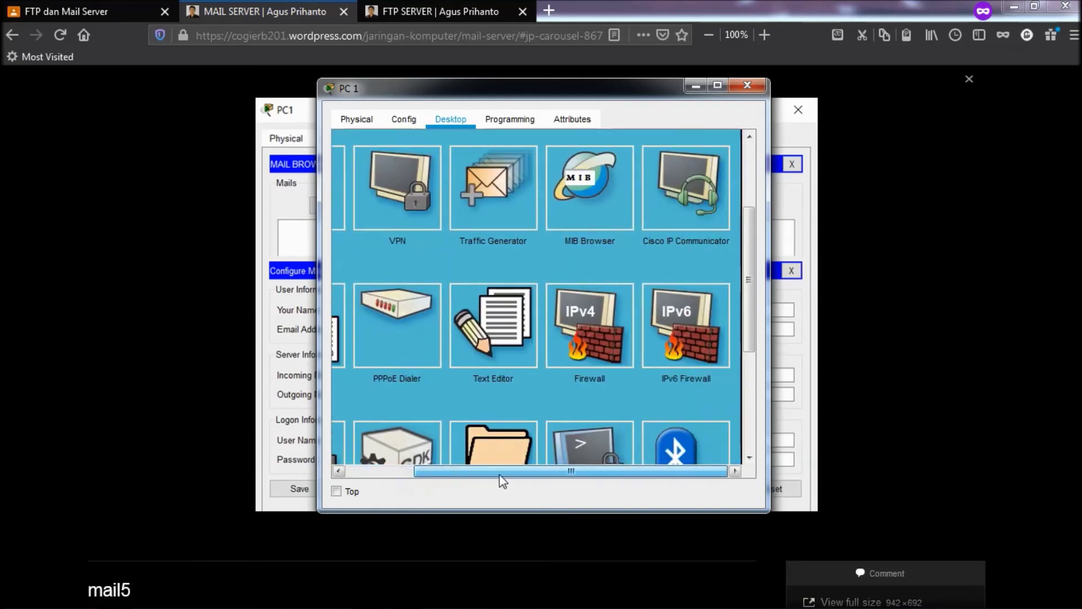
scroll(445, 279, "up", 3)
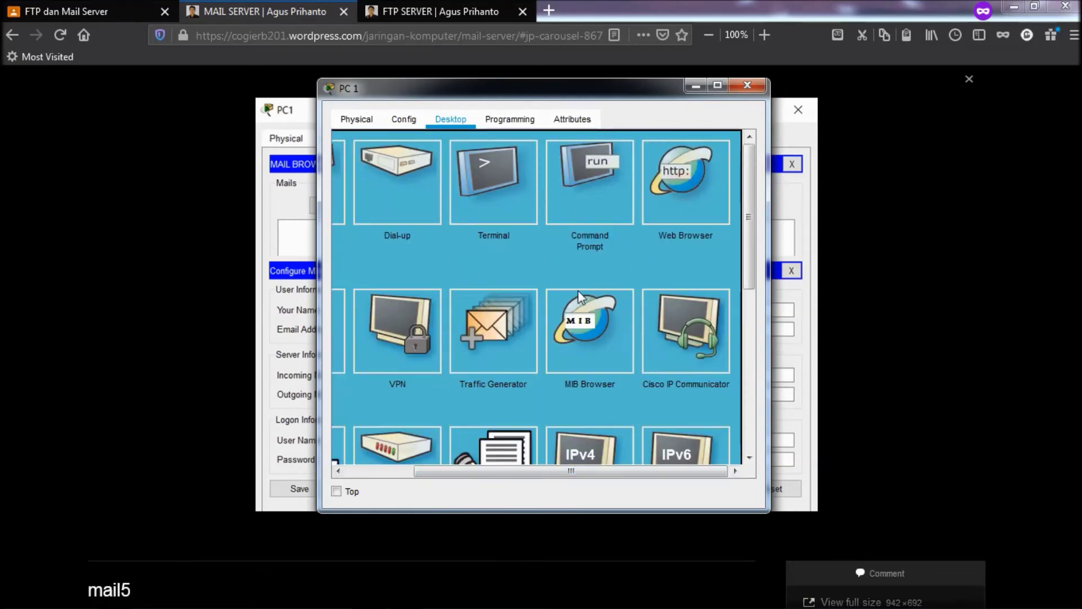
- Load mailku.com in PC 1's Web Browser
left_click(658, 199)
left_click(453, 165)
type("m")
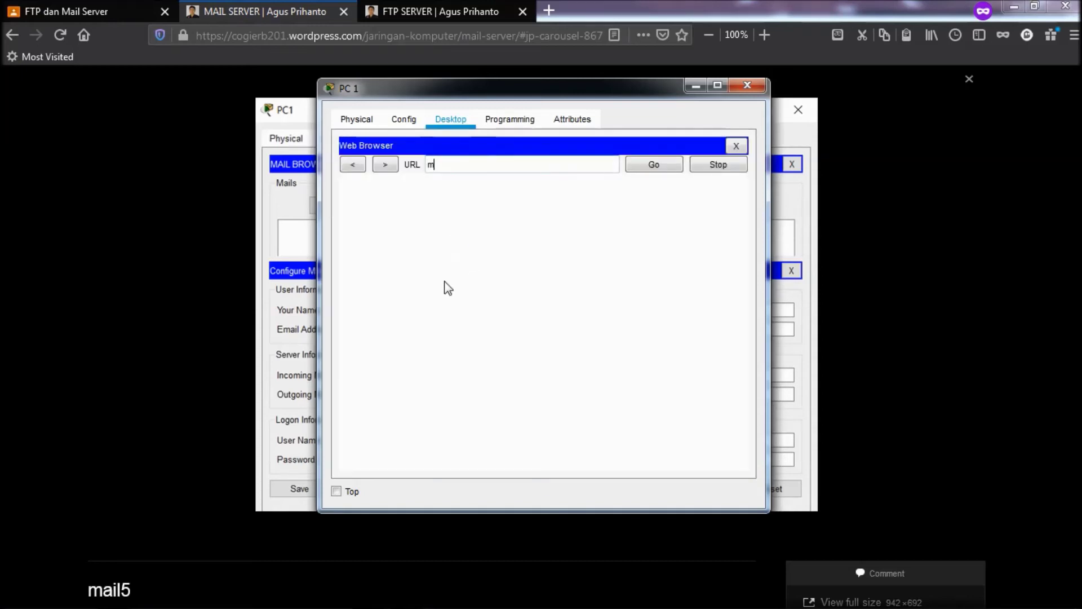
type("ailku.com")
left_click(636, 164)
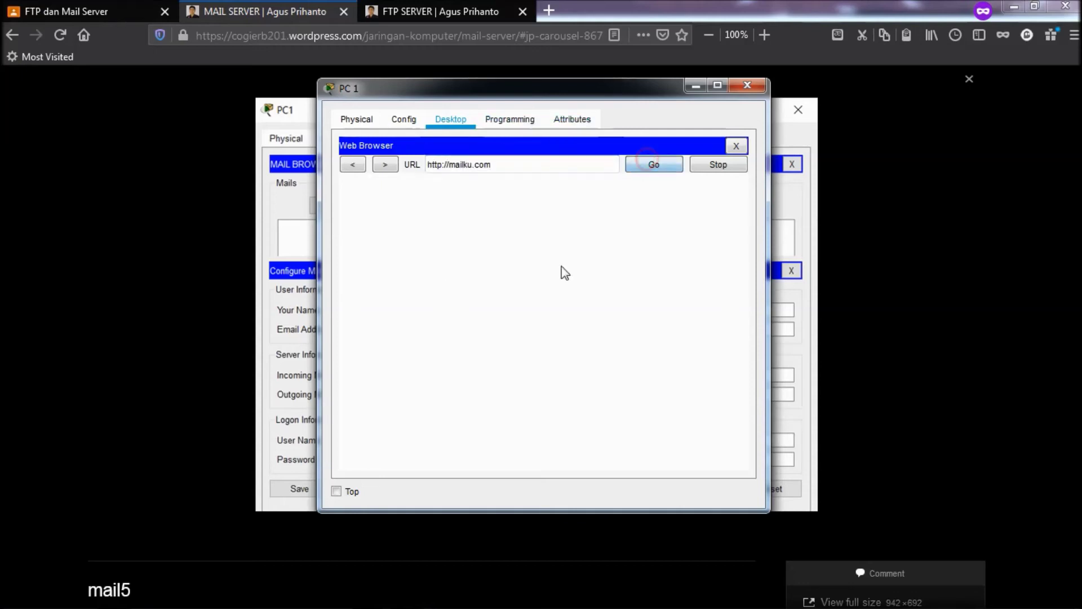
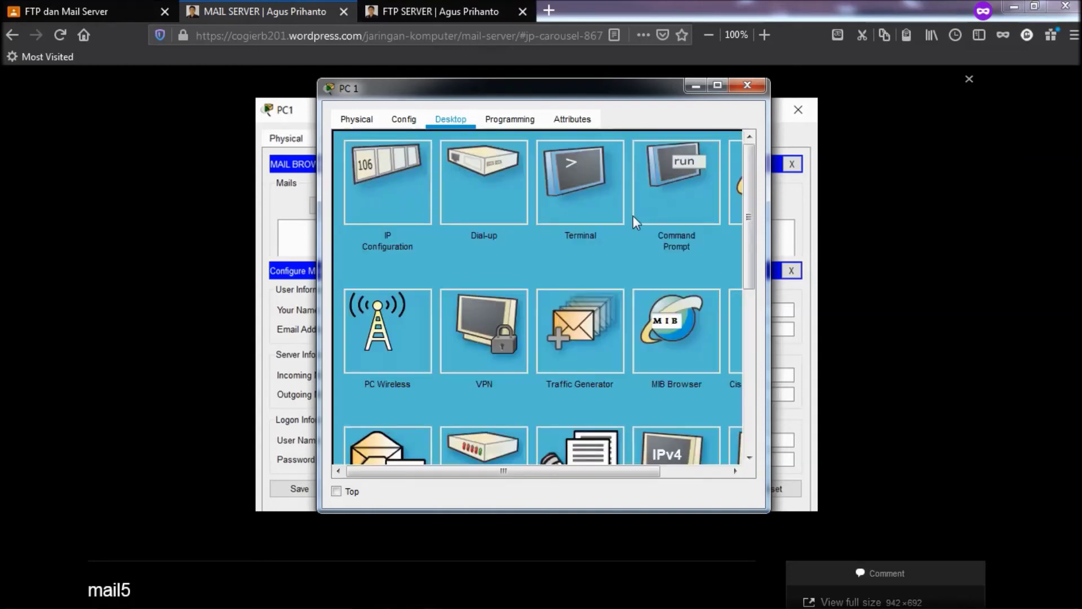
- Open PC 1's Email setup and replace the incoming mail server entry with 43.43.43
scroll(634, 216, "down", 3)
left_click(399, 366)
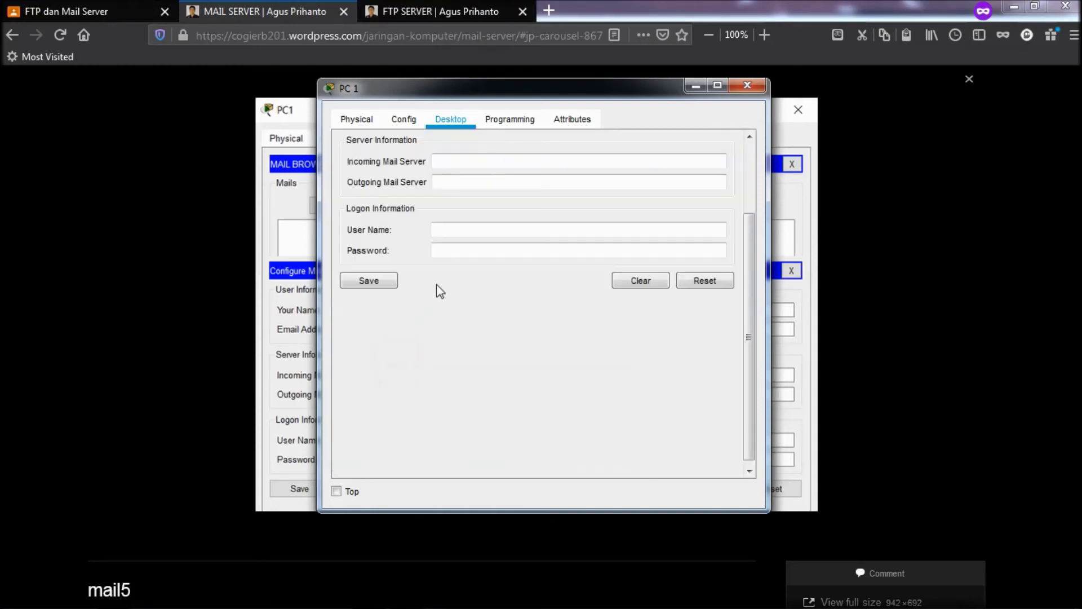
left_click(455, 163)
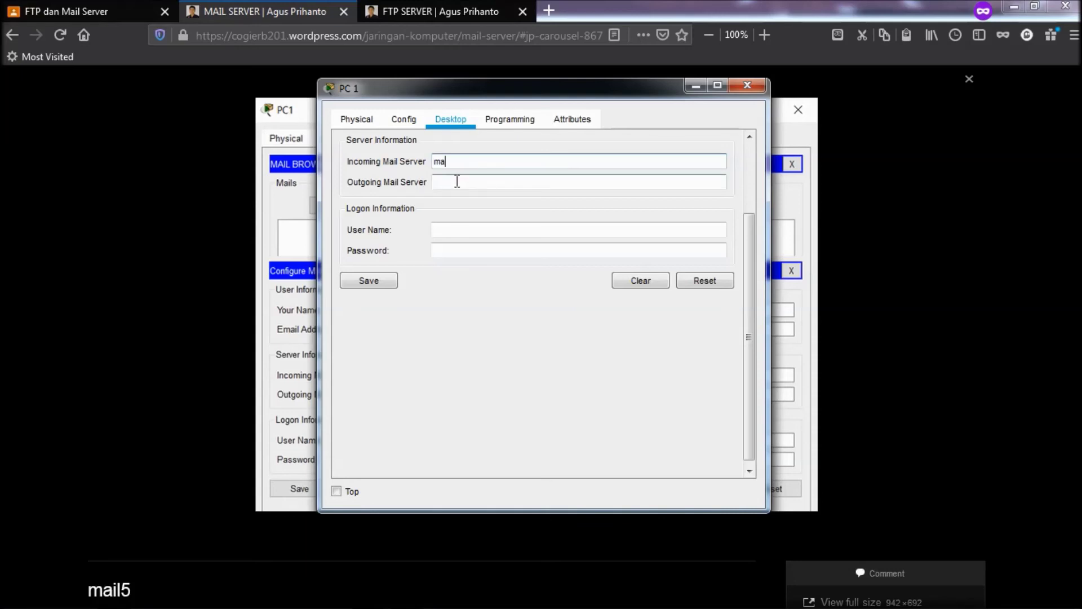
type("m")
left_click(453, 183)
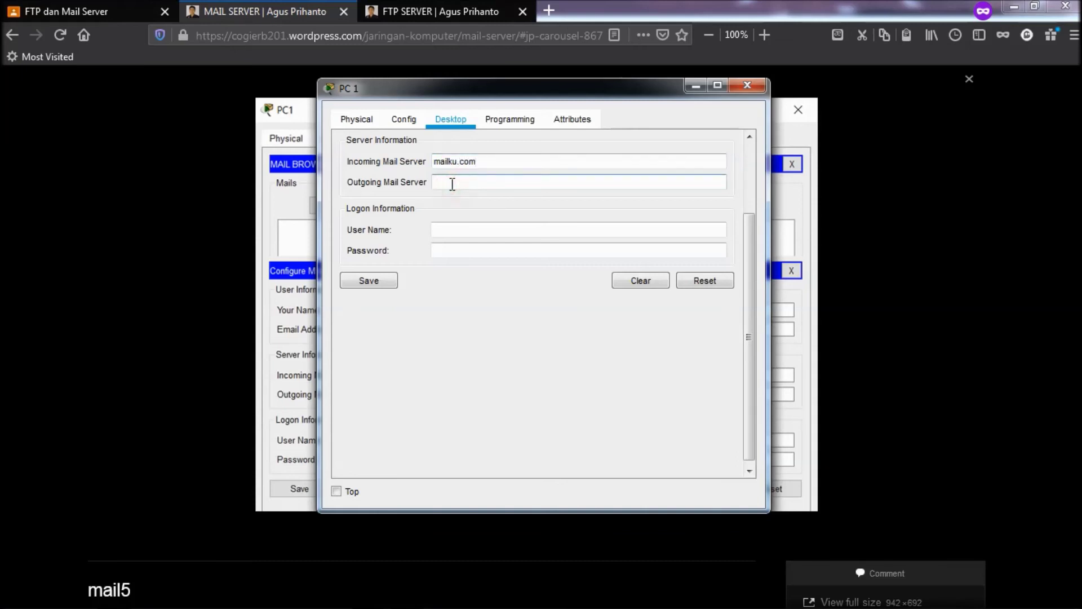
left_click(488, 160)
left_click_drag(487, 160, 372, 165)
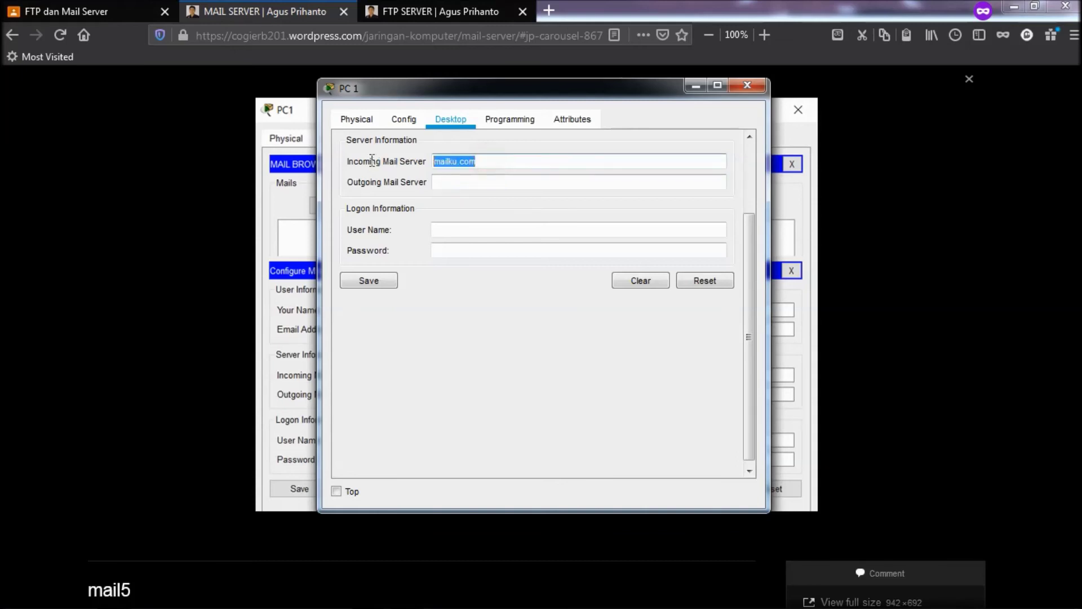
type("43.43")
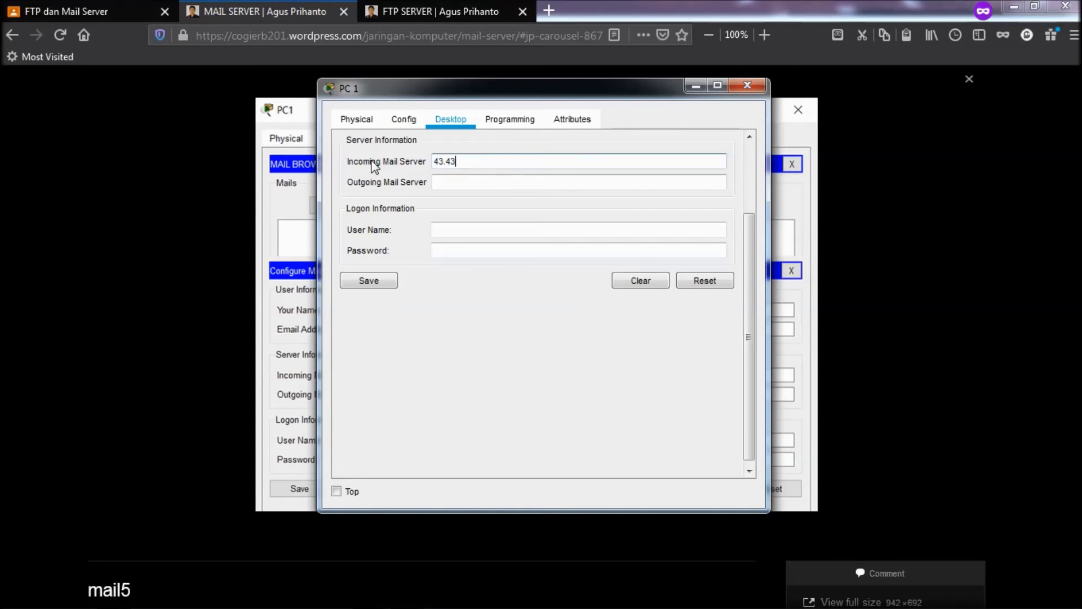
type(".43")
left_click_drag(422, 88, 572, 98)
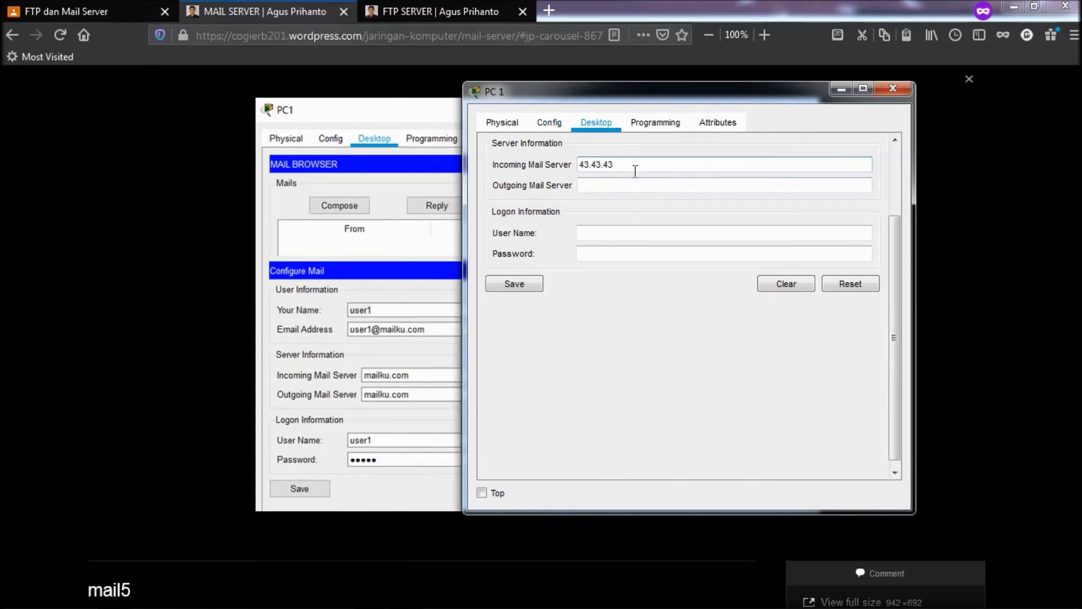
- Set both PC 1's incoming and outgoing mail servers to mailku.com
key("BackSpace")
key("BackSpace")
key("BackSpace")
key("BackSpace")
key("BackSpace")
key("BackSpace")
key("BackSpace")
key("BackSpace")
type("mailk")
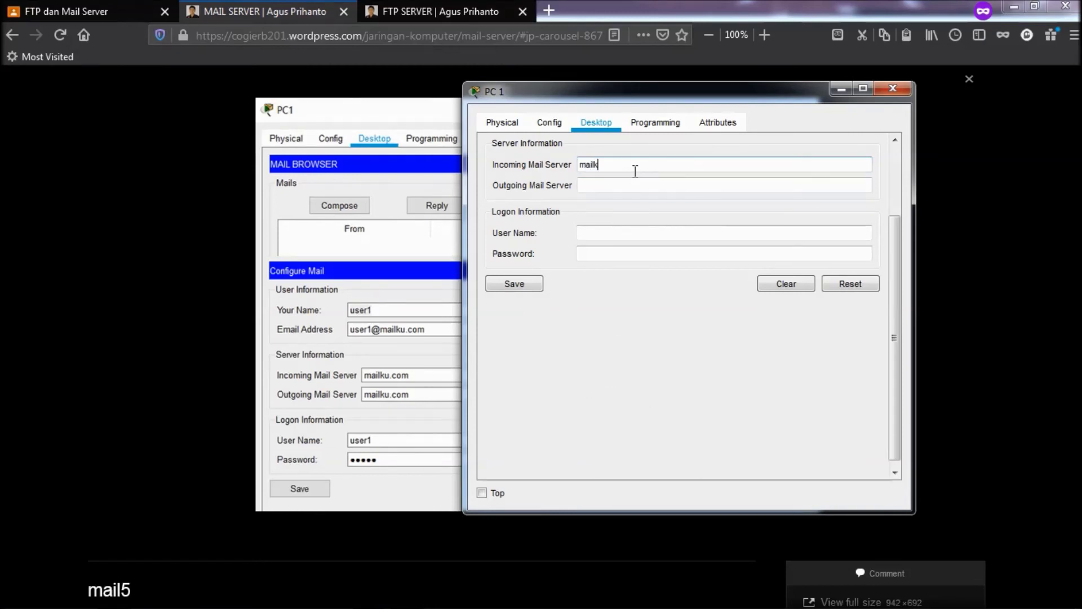
type("u.com")
left_click(641, 165)
triple_click(641, 166)
key("ctrl+c")
left_click(599, 189)
key("ctrl+v")
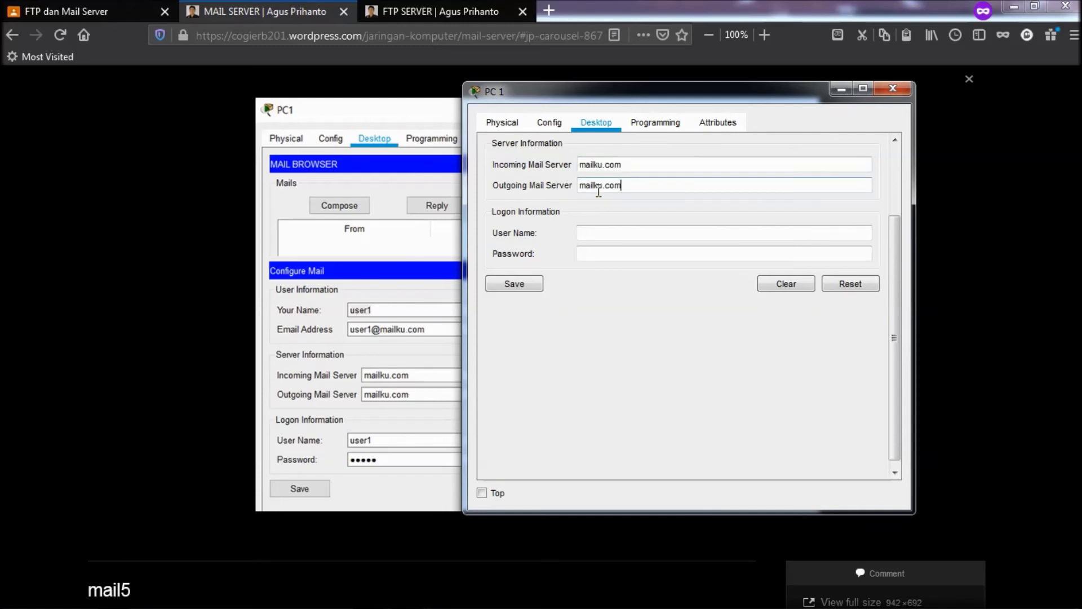
- Enter logon user name user1 and a password, then save and dismiss the missing-name error
left_click(590, 232)
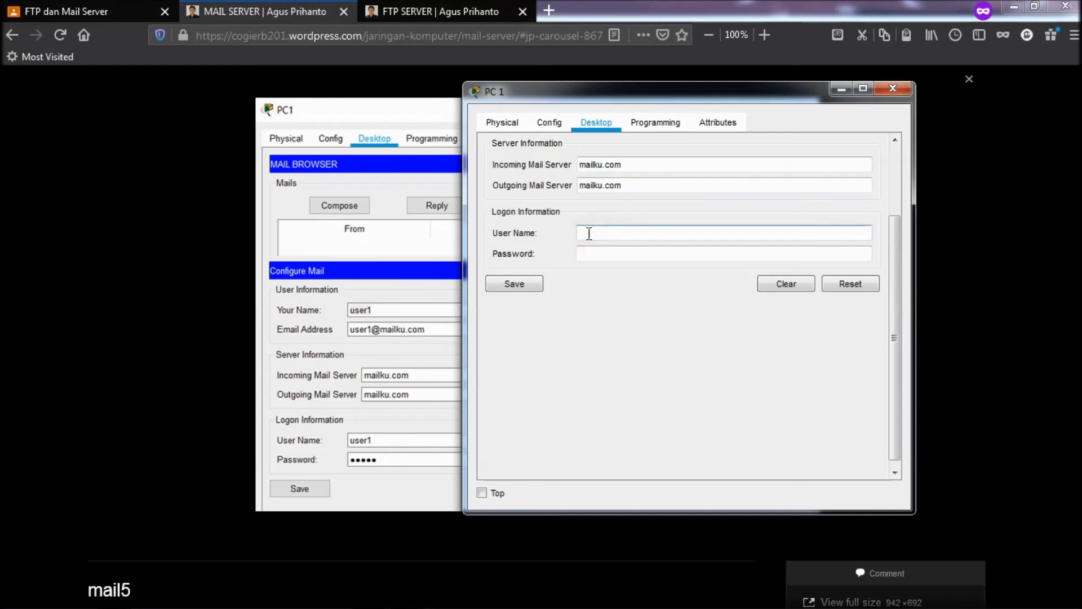
type("user1")
left_click(595, 251)
type("user1")
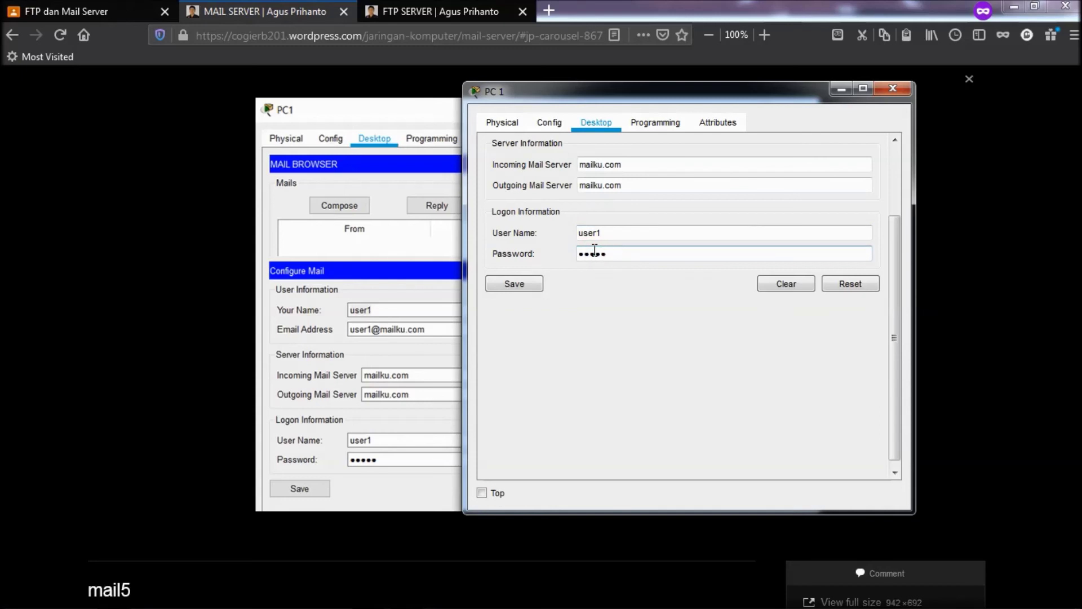
left_click(517, 284)
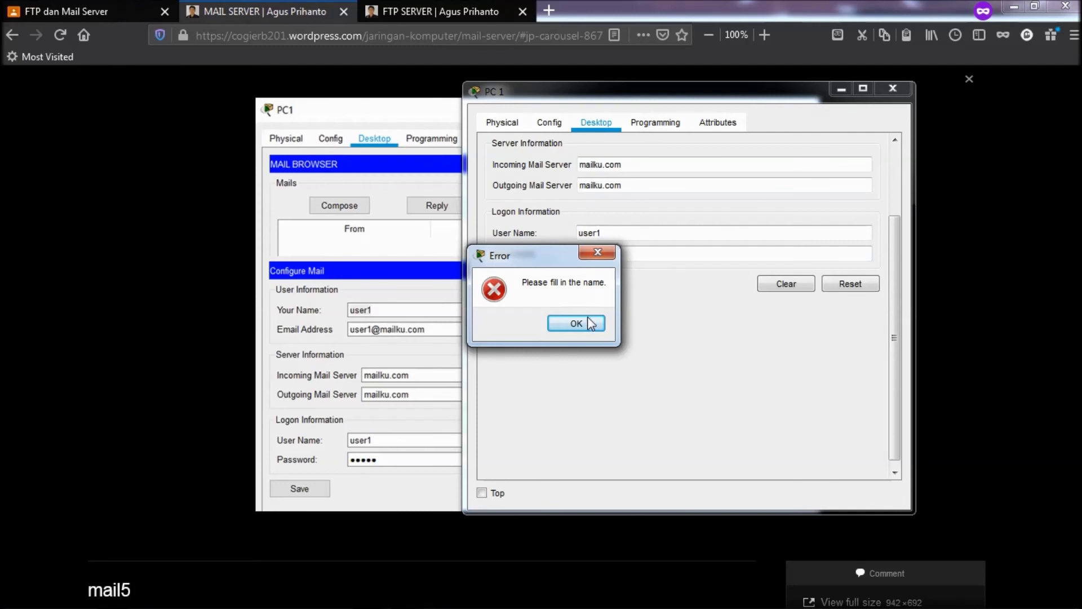
left_click(590, 330)
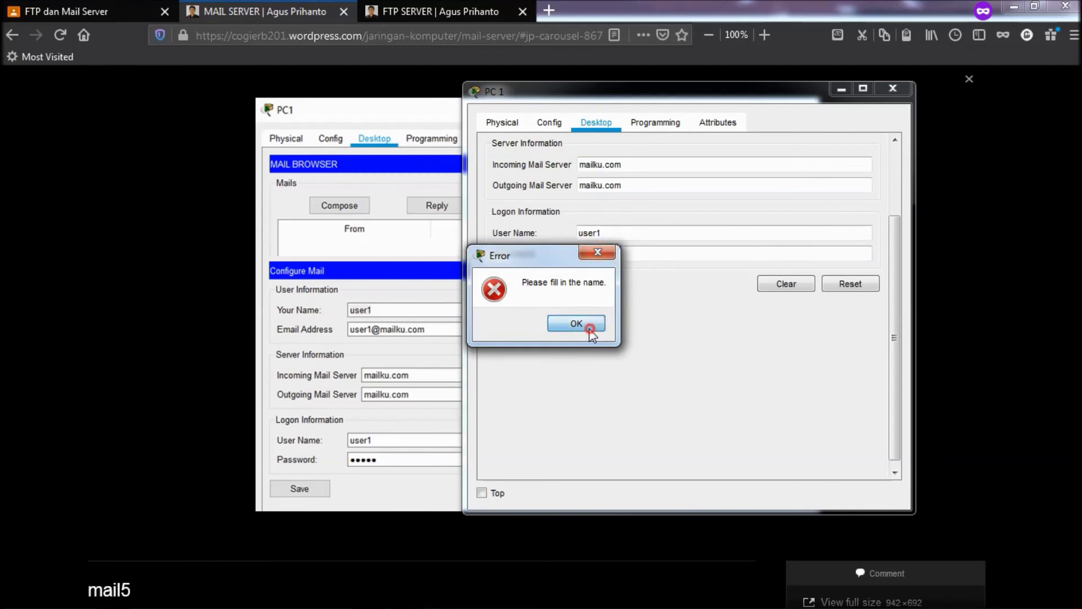
left_click_drag(891, 285, 894, 137)
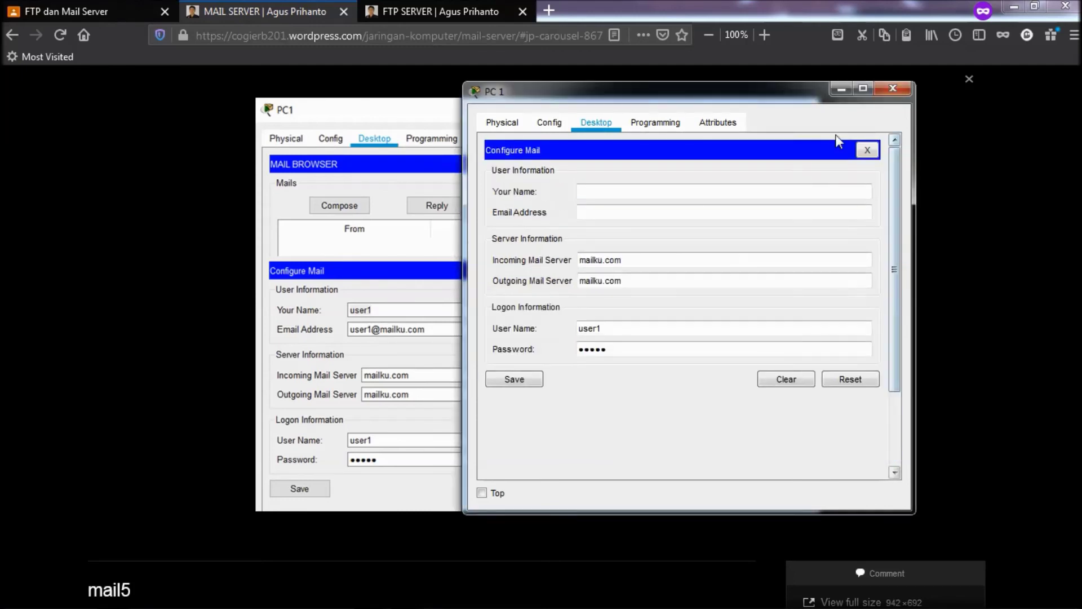
left_click(584, 192)
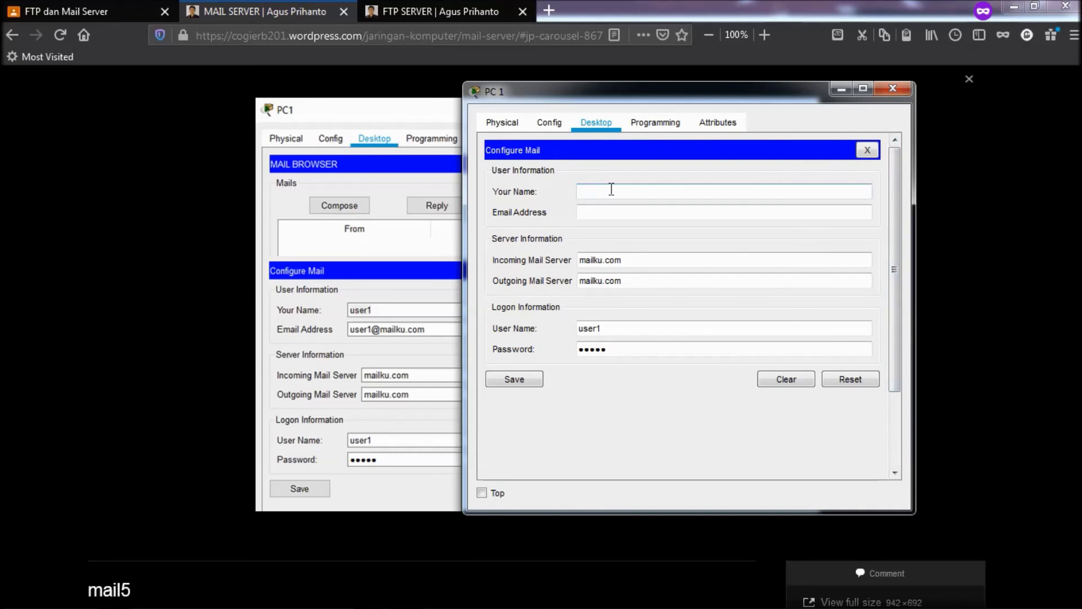
type("user2")
left_click(611, 209)
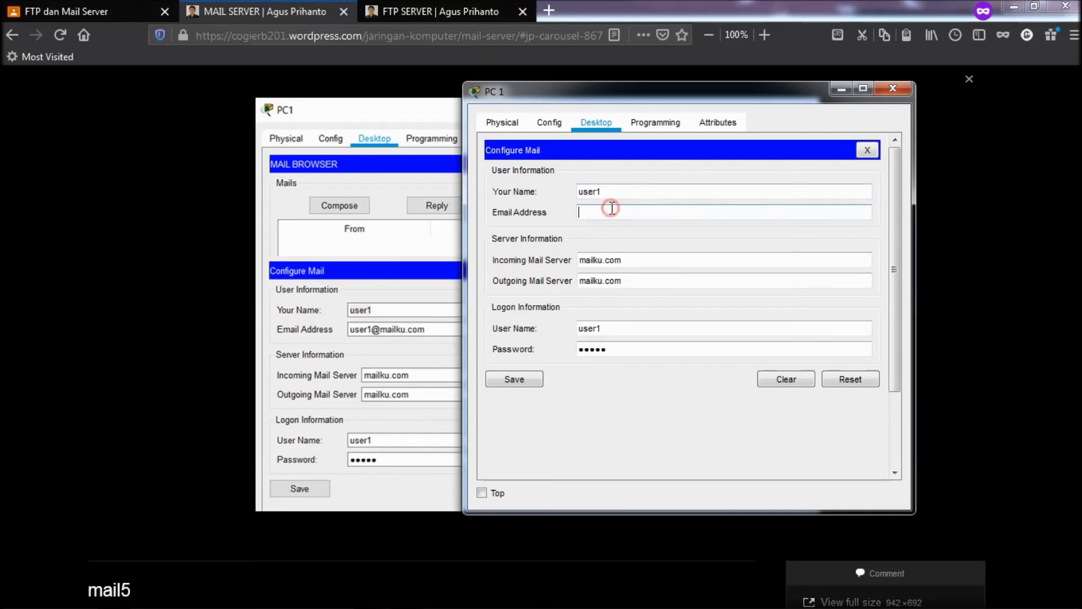
type("user1@mailku.com")
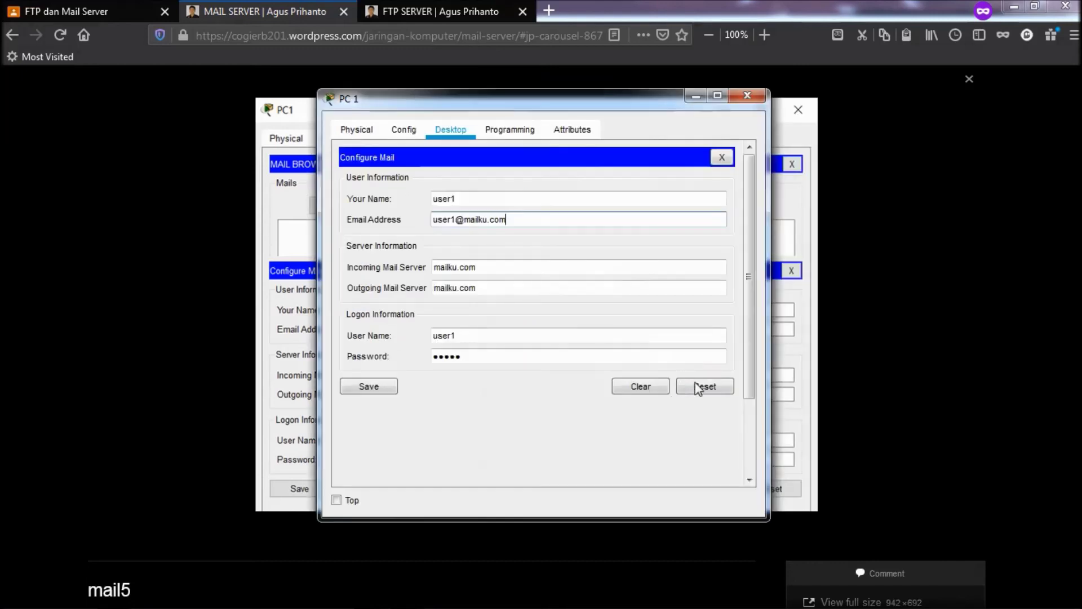
left_click(372, 388)
left_click(552, 204)
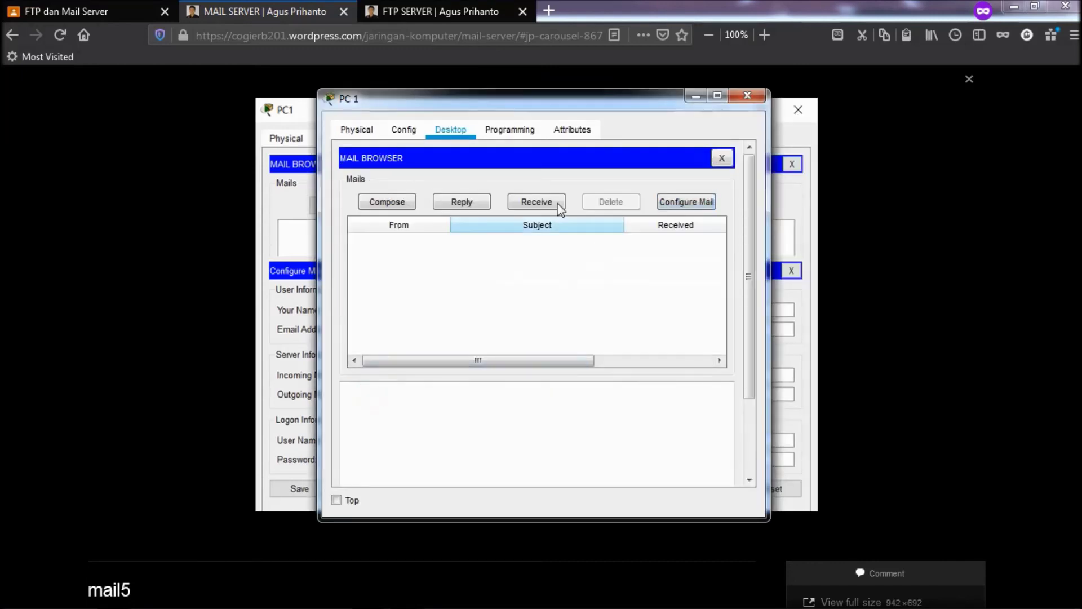
- Reopen PC 1's Configure Mail, save it again, and return to the Firefox tutorial page
left_click_drag(397, 107, 395, 49)
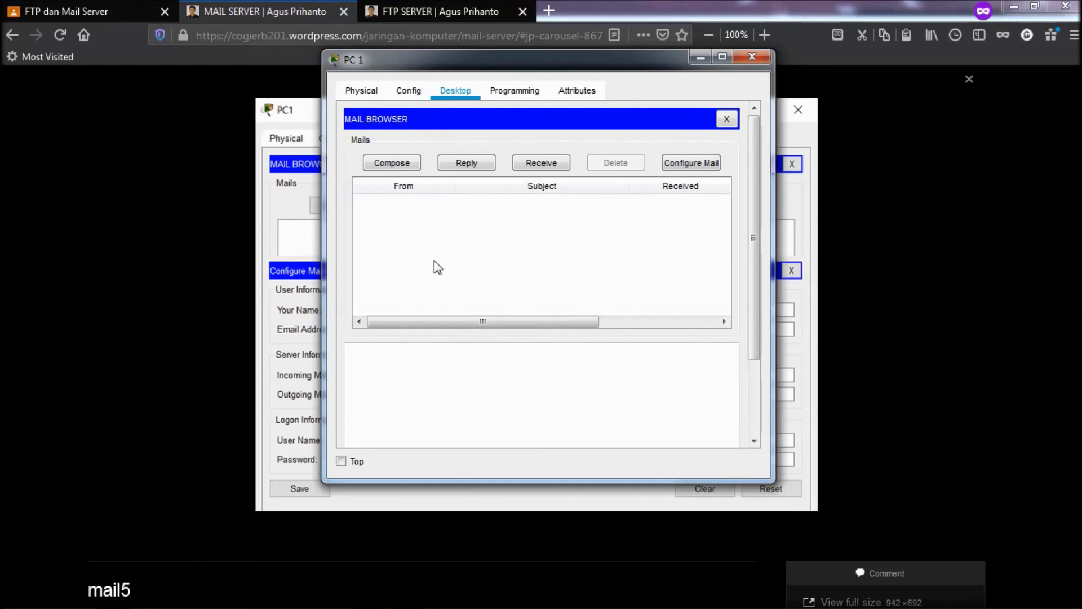
mouse_move(255, 604)
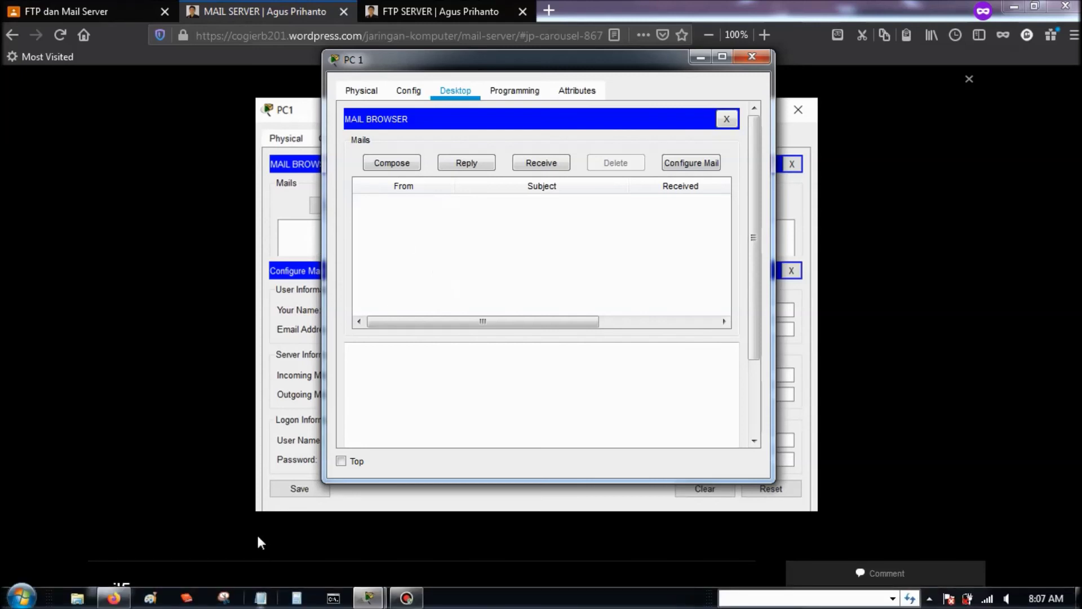
left_click(704, 162)
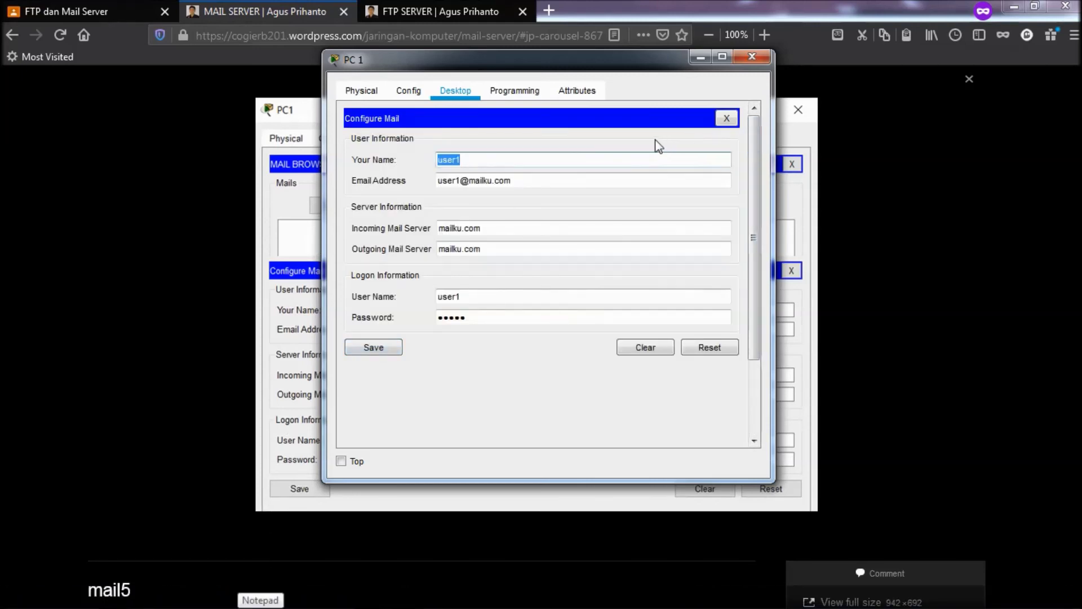
left_click(380, 346)
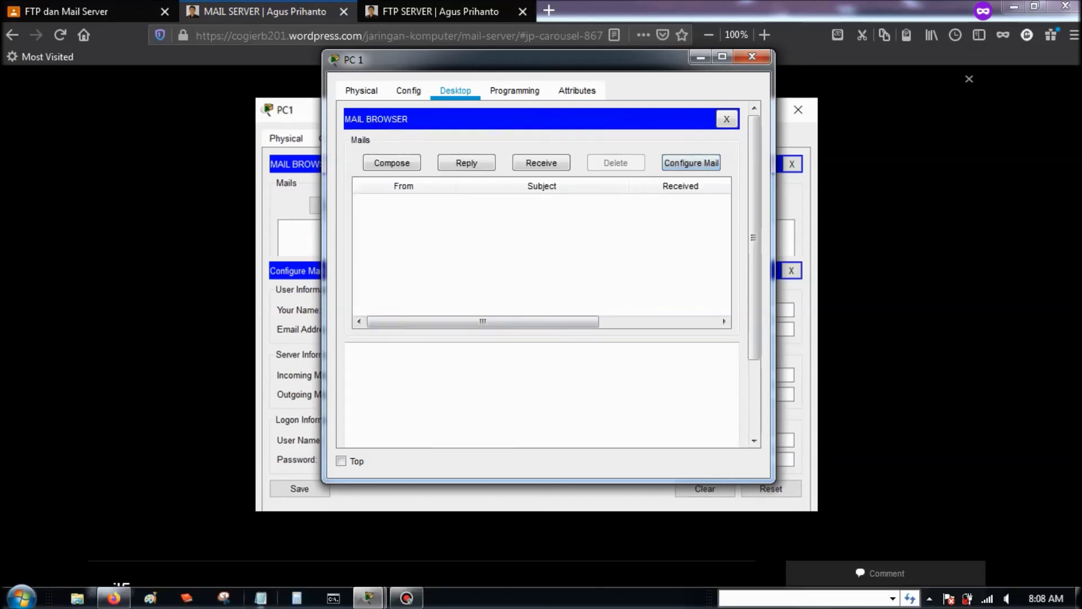
left_click(190, 307)
left_click(188, 309)
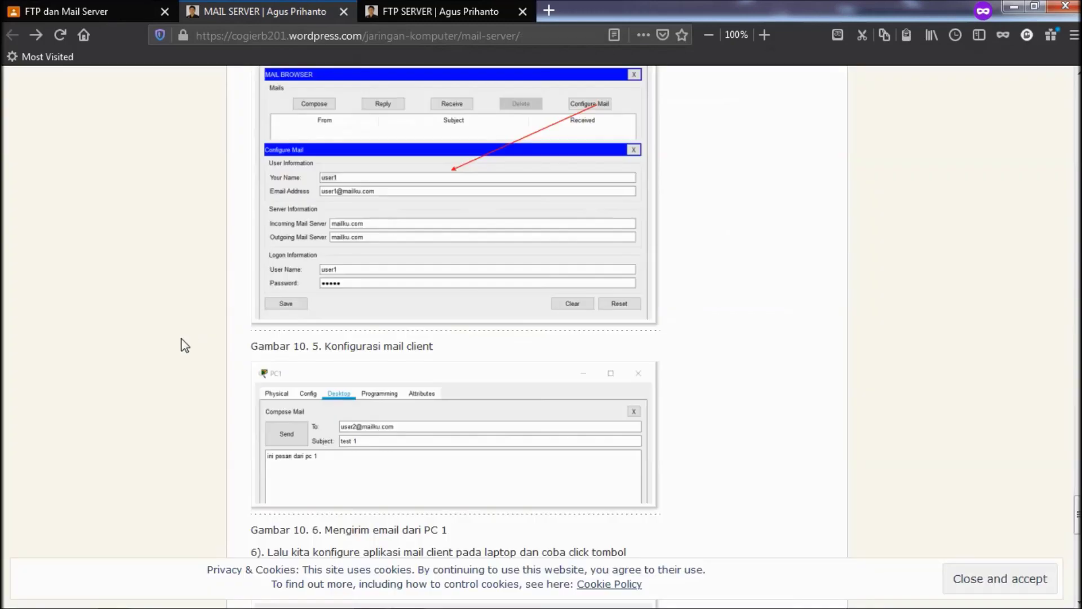
- Scroll through the tutorial's mail configuration and sending steps, then bring PC 1's mail browser back
scroll(172, 340, "down", 2)
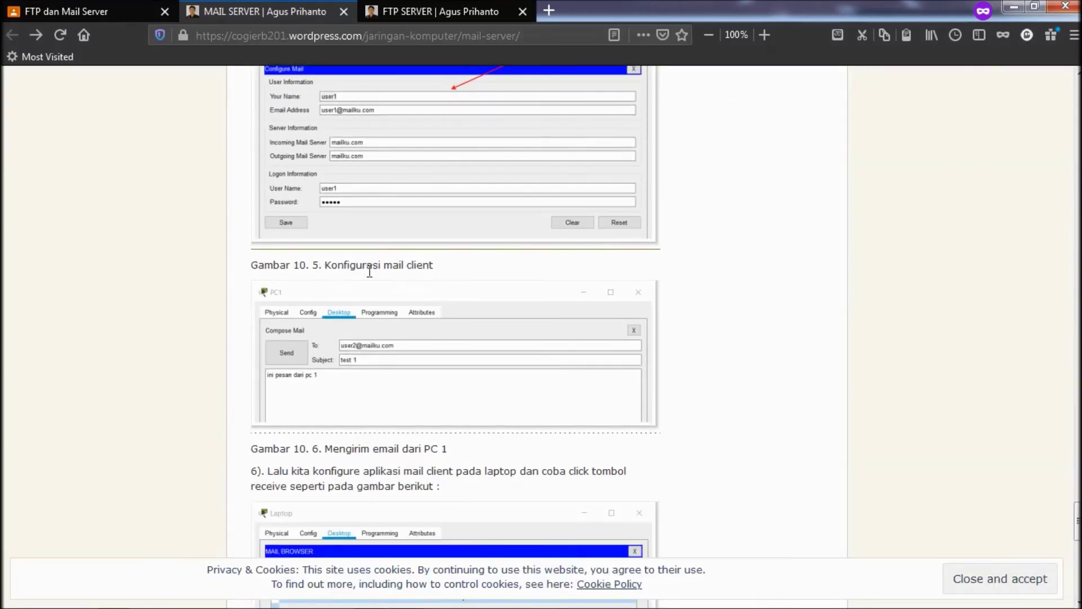
scroll(363, 272, "up", 3)
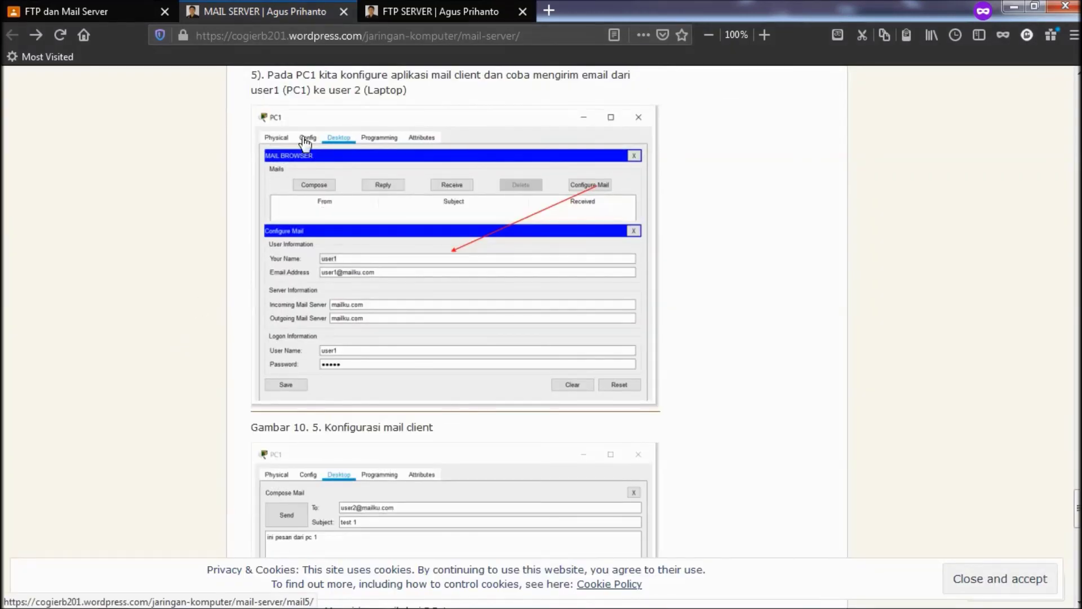
scroll(317, 282, "down", 3)
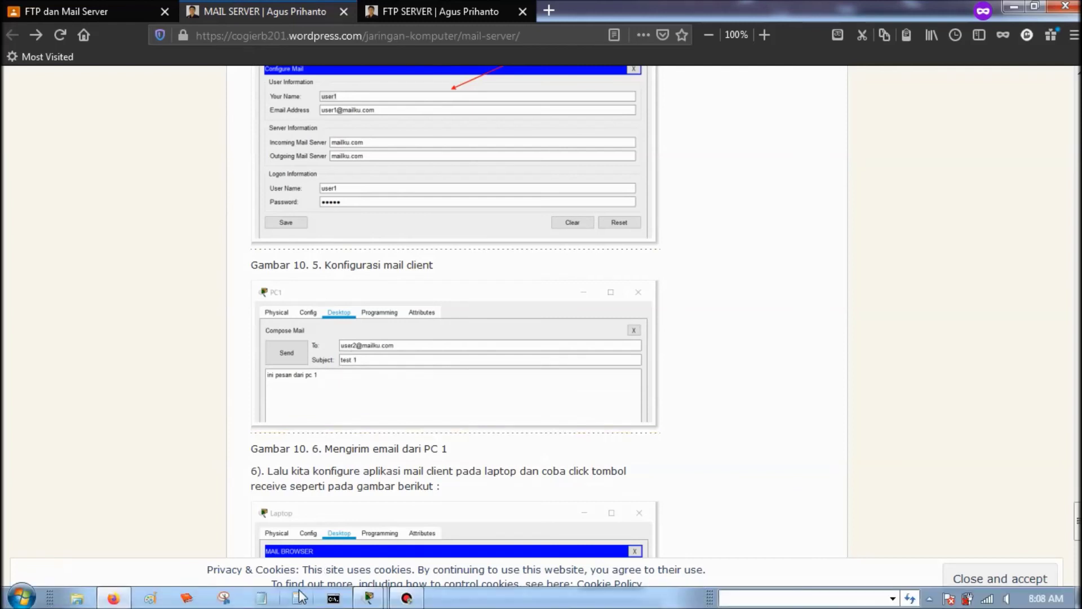
mouse_move(368, 597)
left_click(414, 540)
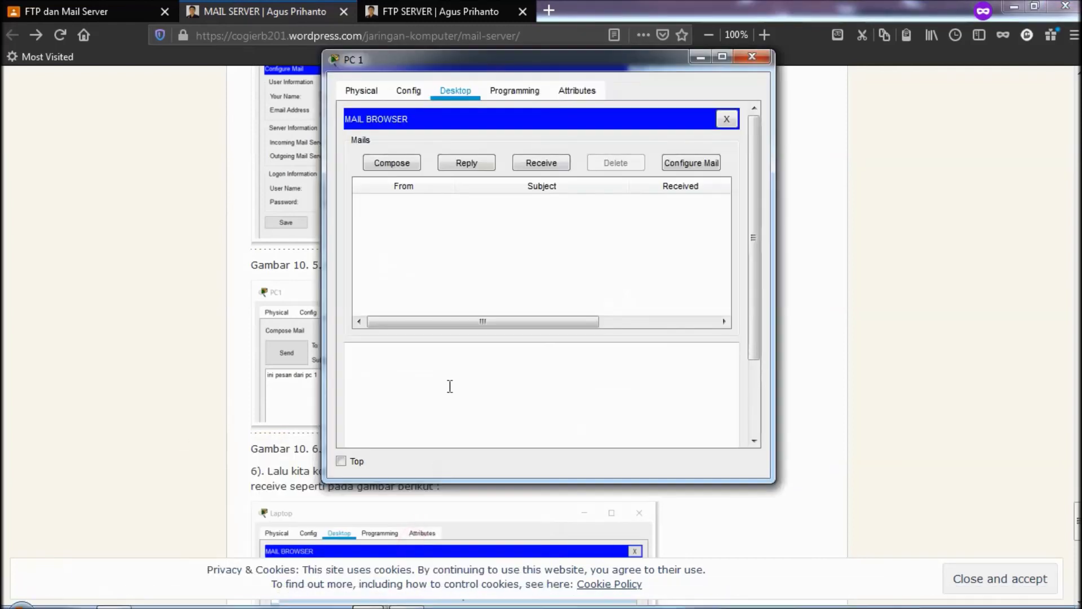
- Open an empty Compose form on PC 1, then close PC 1 and return to the topology
left_click(412, 171)
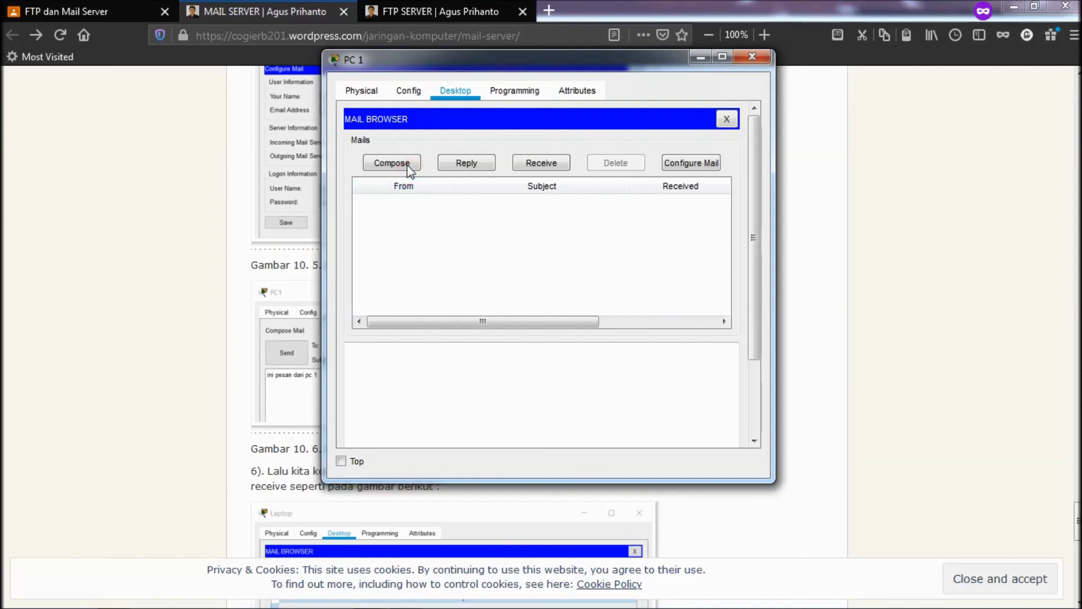
left_click(473, 152)
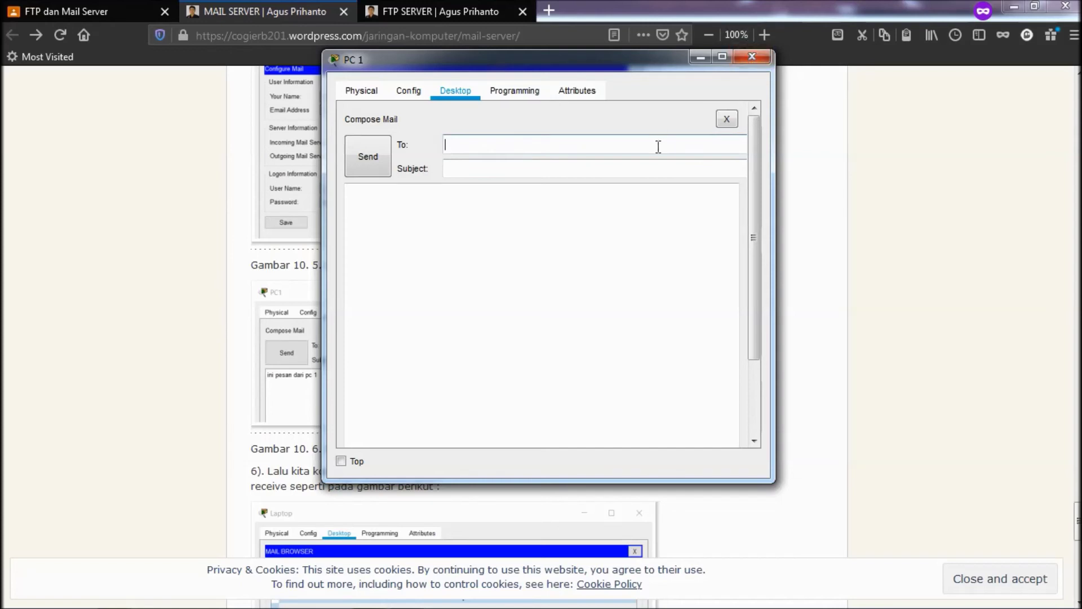
left_click(753, 57)
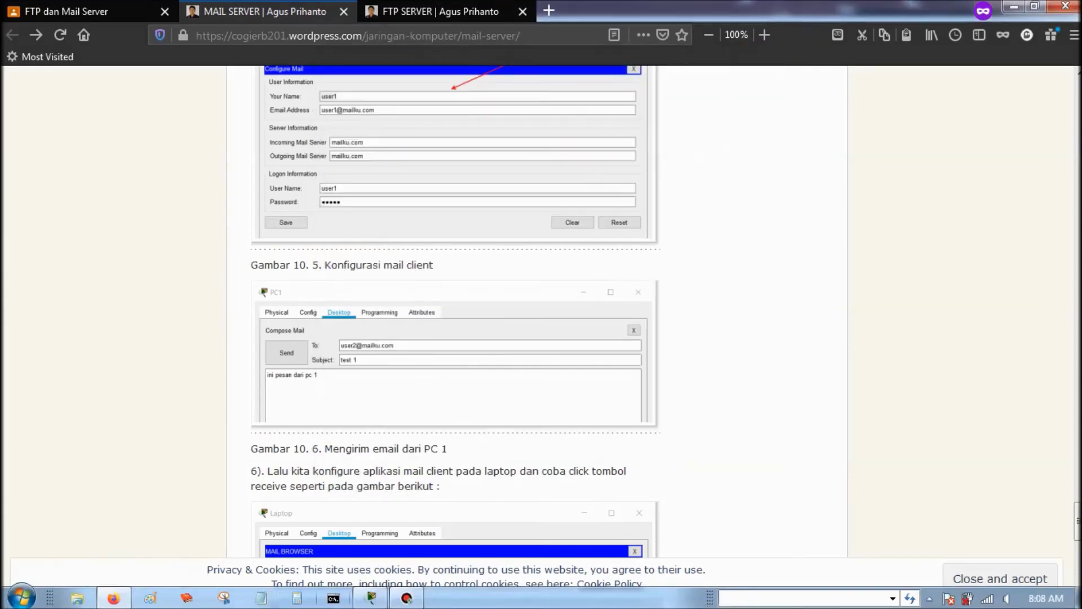
left_click(371, 598)
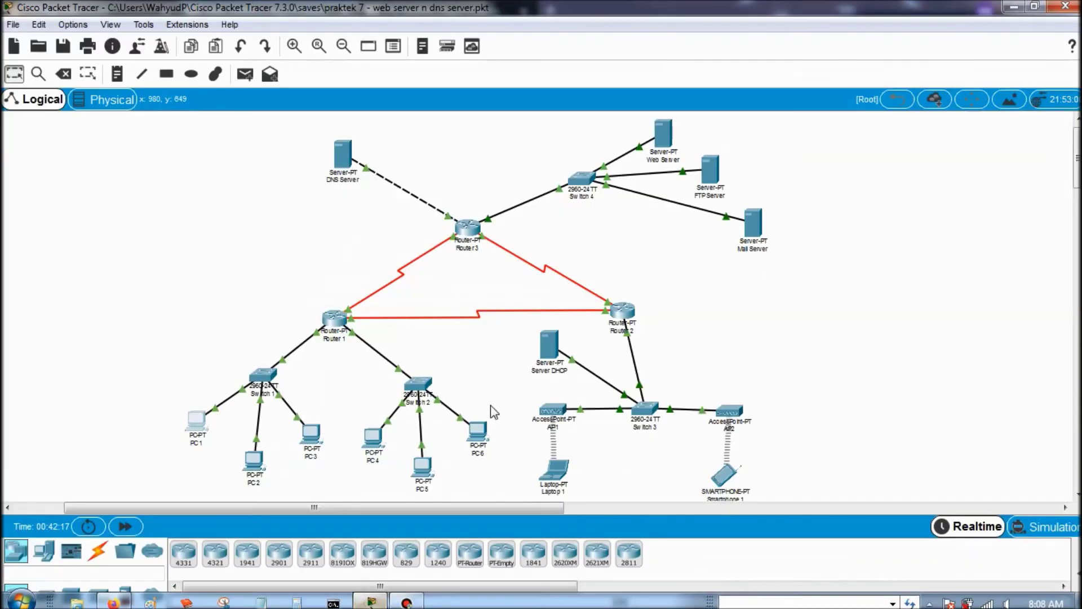
left_click(555, 468)
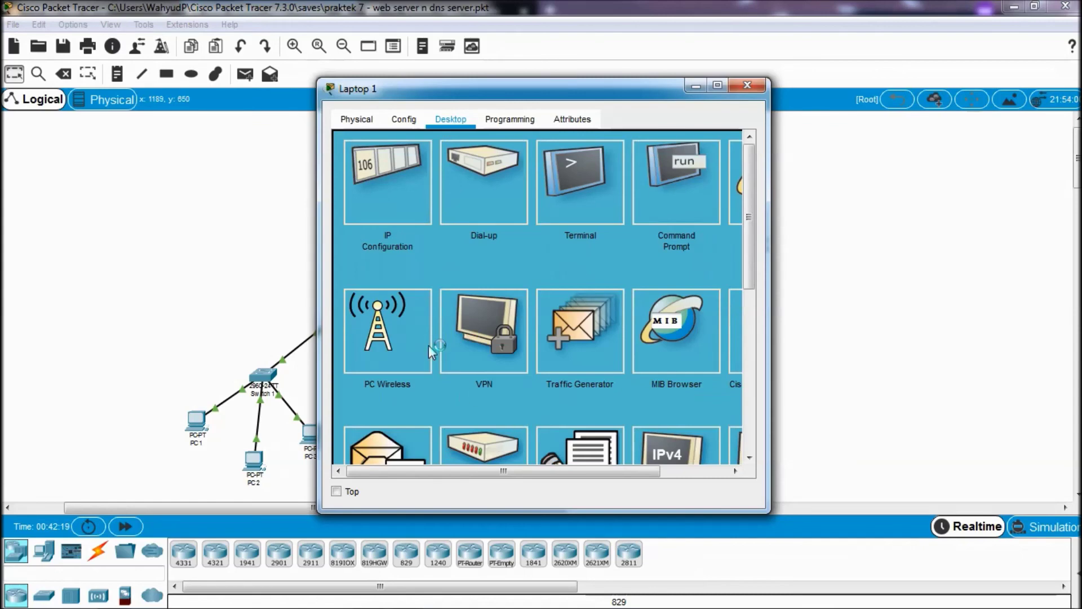
scroll(429, 346, "down", 5)
left_click(395, 203)
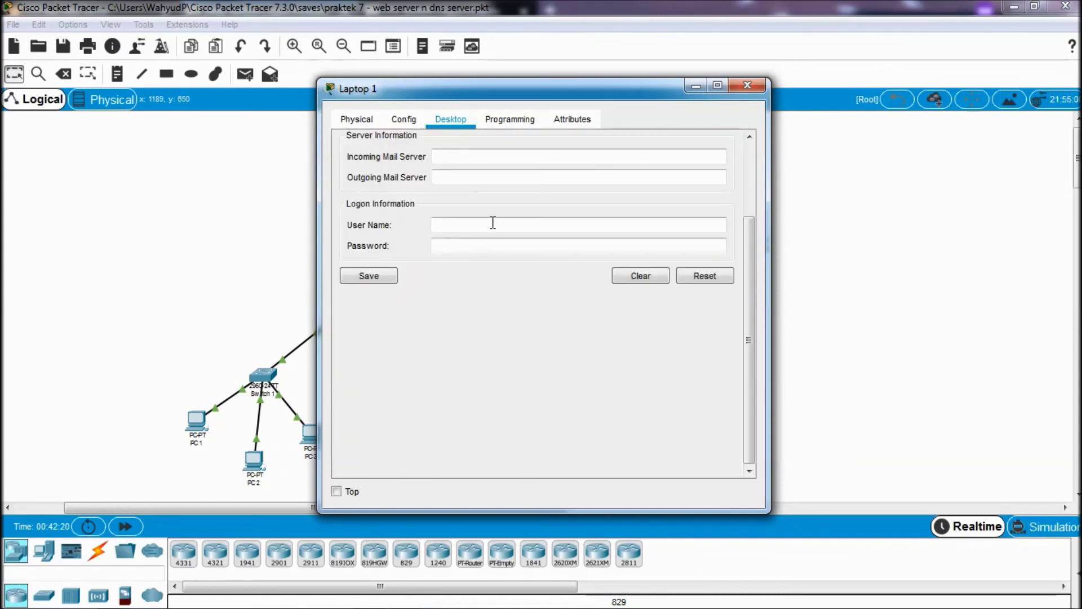
scroll(464, 273, "up", 3)
left_click(473, 191)
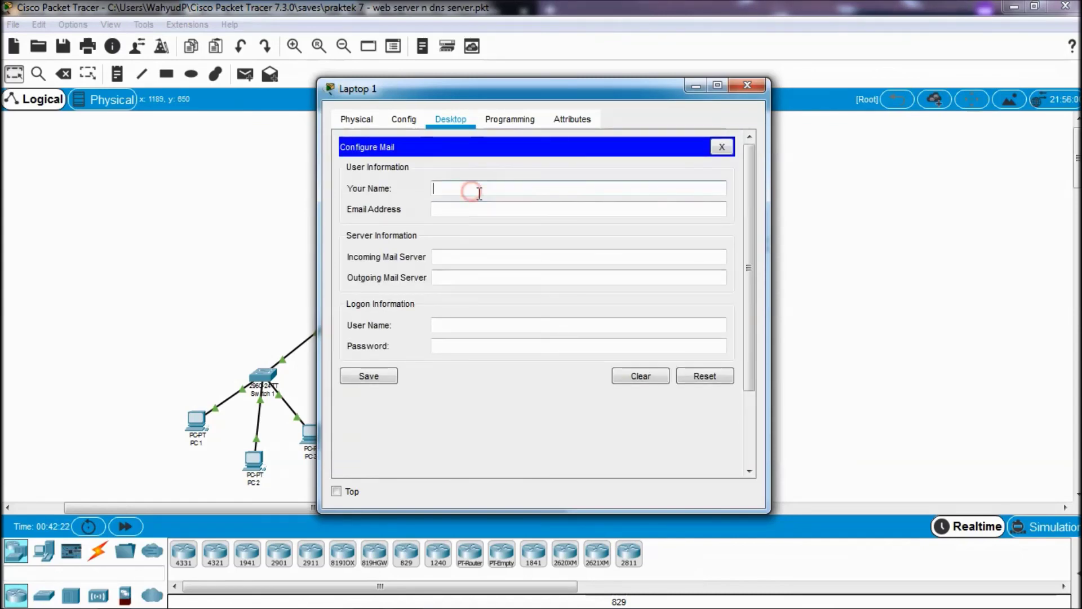
type("us")
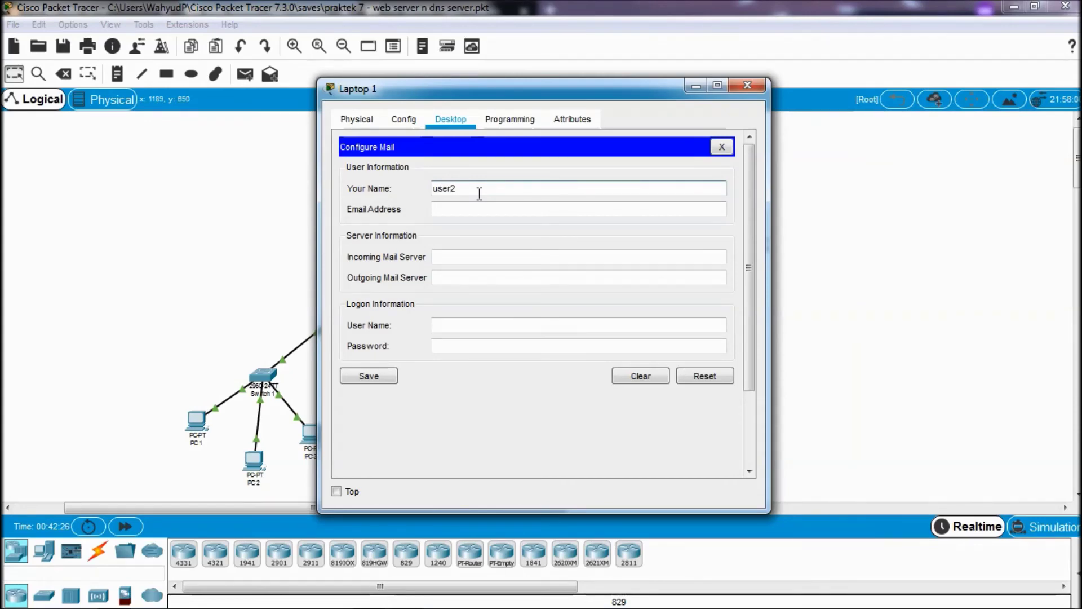
type("er2")
left_click(471, 207)
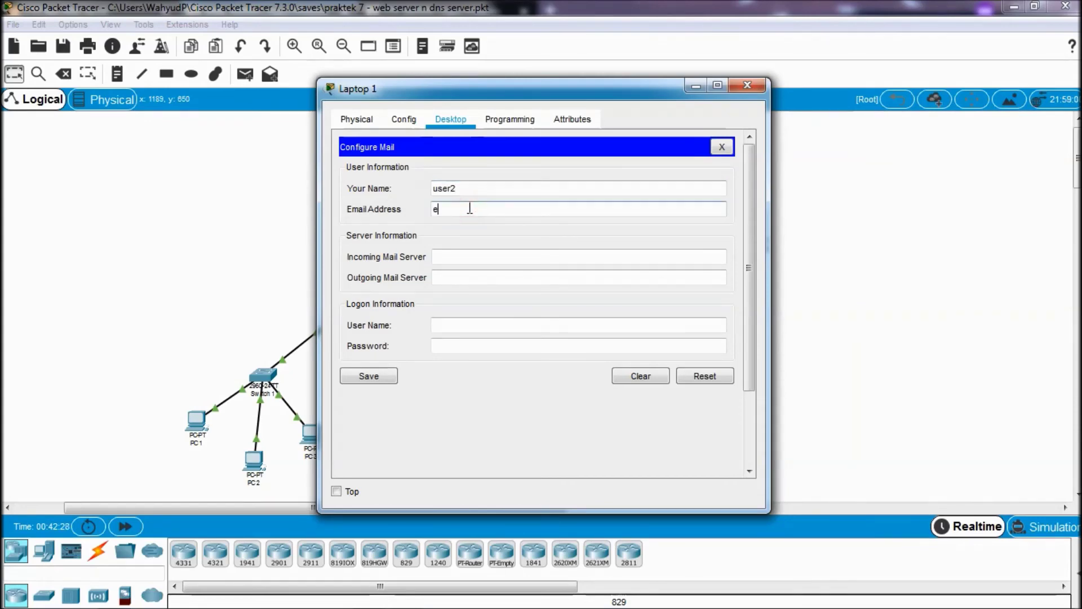
type("user2@mailku.com")
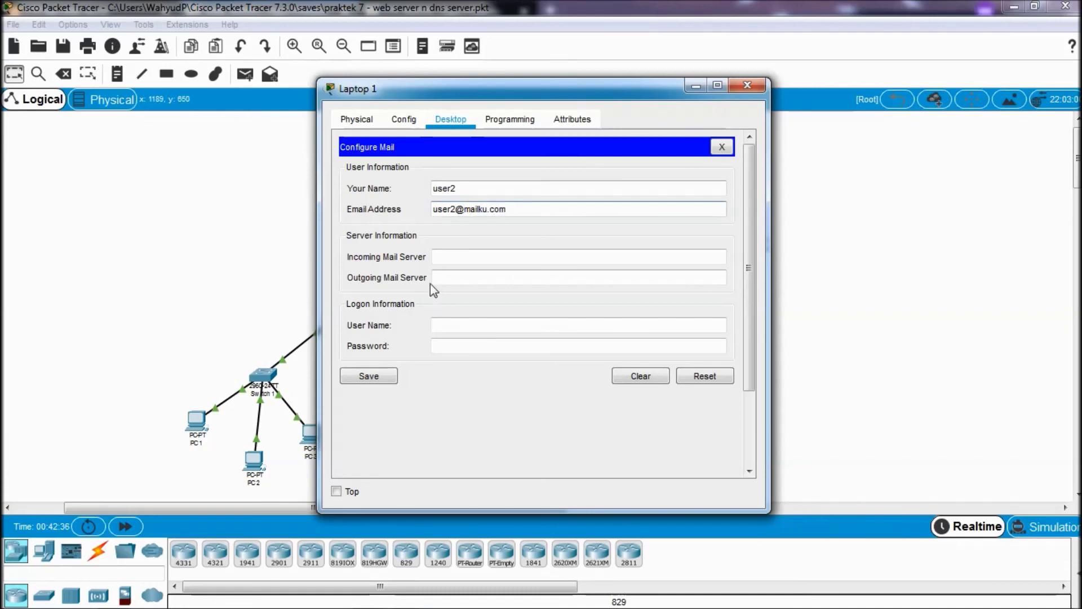
- Set mailku.com as incoming and outgoing servers, logon user2 with a password, save, and close Laptop 1
left_click(443, 256)
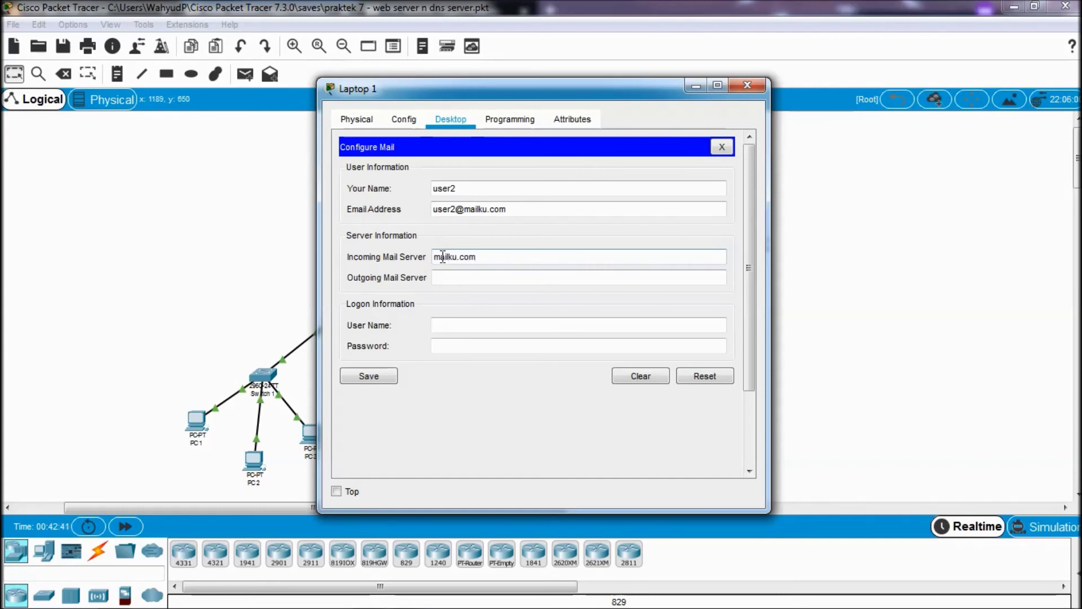
left_click(481, 277)
type("mailku.com")
left_click(477, 325)
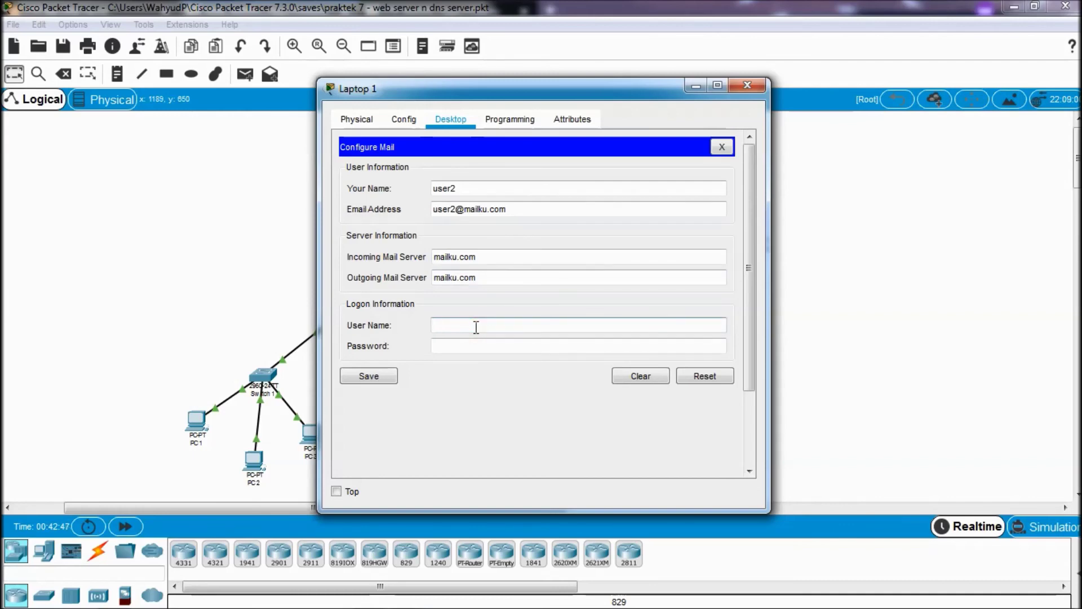
type("user2")
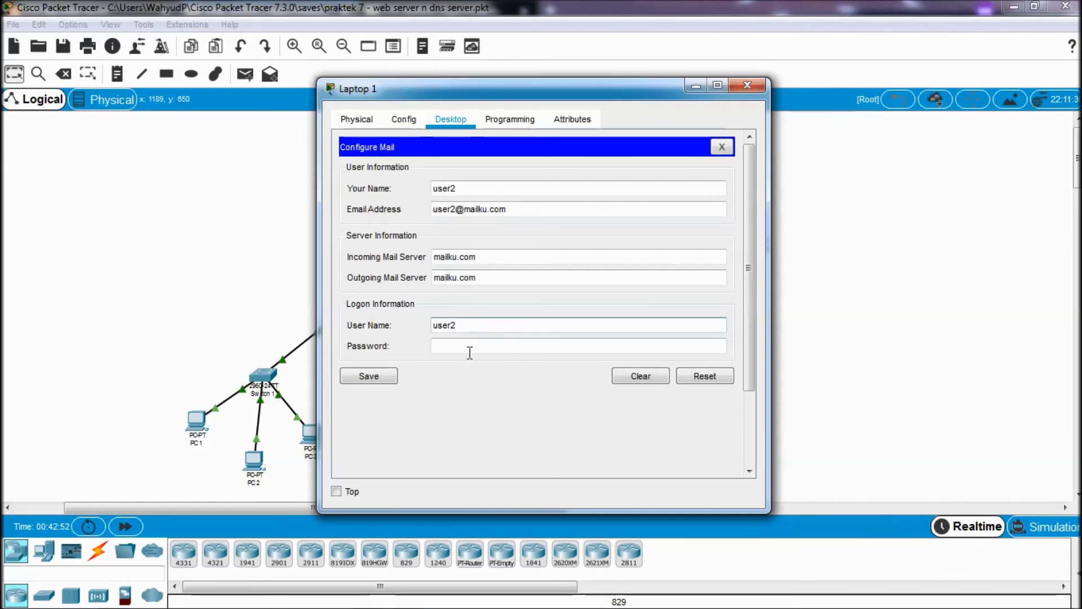
left_click(467, 349)
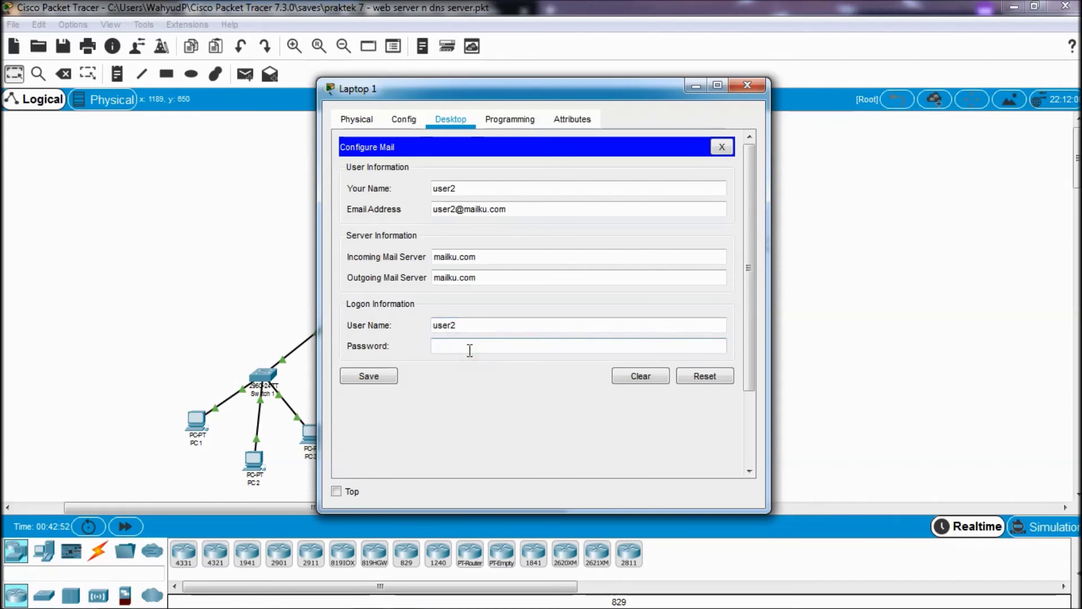
type("1234")
key("BackSpace")
key("BackSpace")
key("BackSpace")
left_click(373, 376)
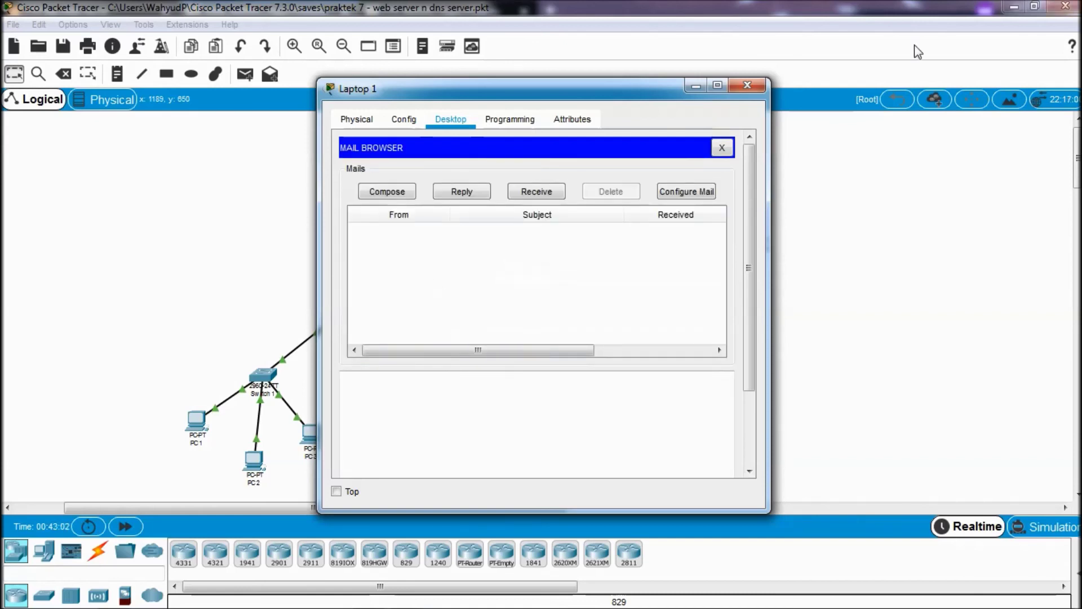
left_click(761, 90)
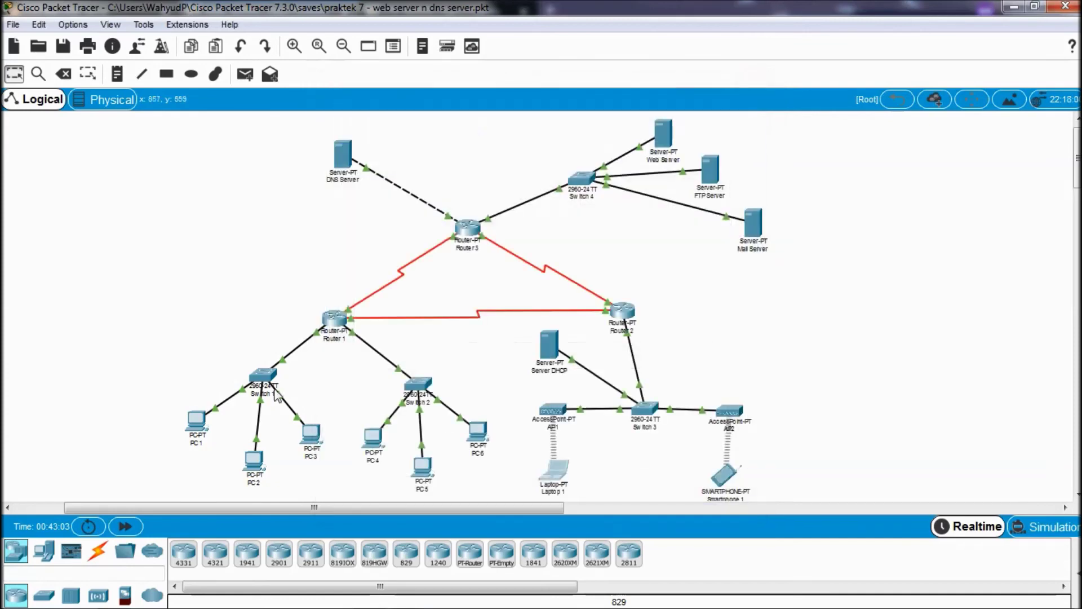
left_click(204, 427)
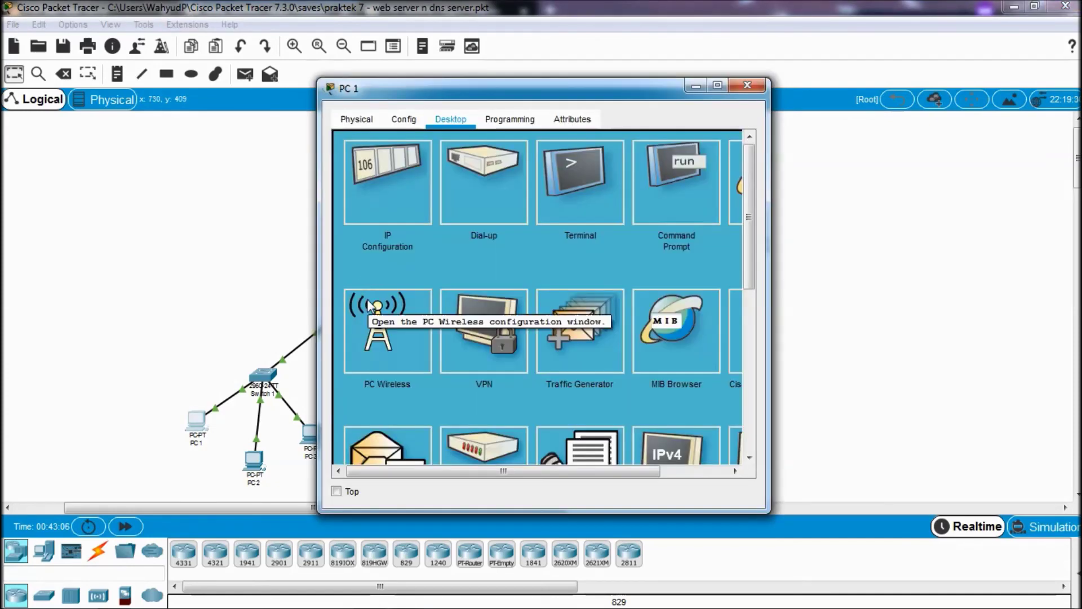
scroll(368, 304, "down", 4)
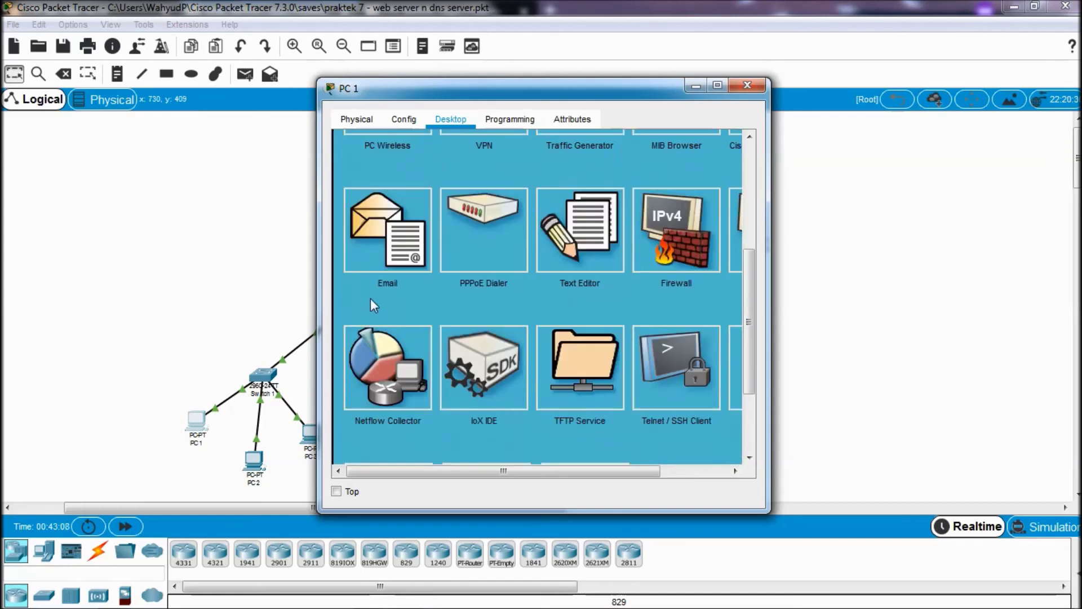
left_click(383, 265)
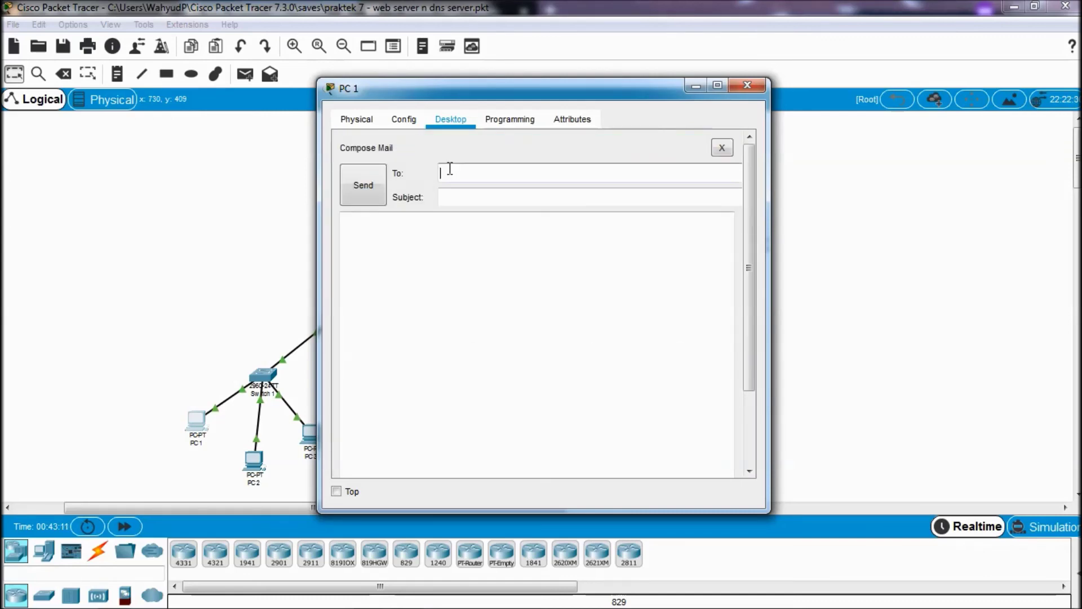
type("user2@mailku.com")
left_click(448, 197)
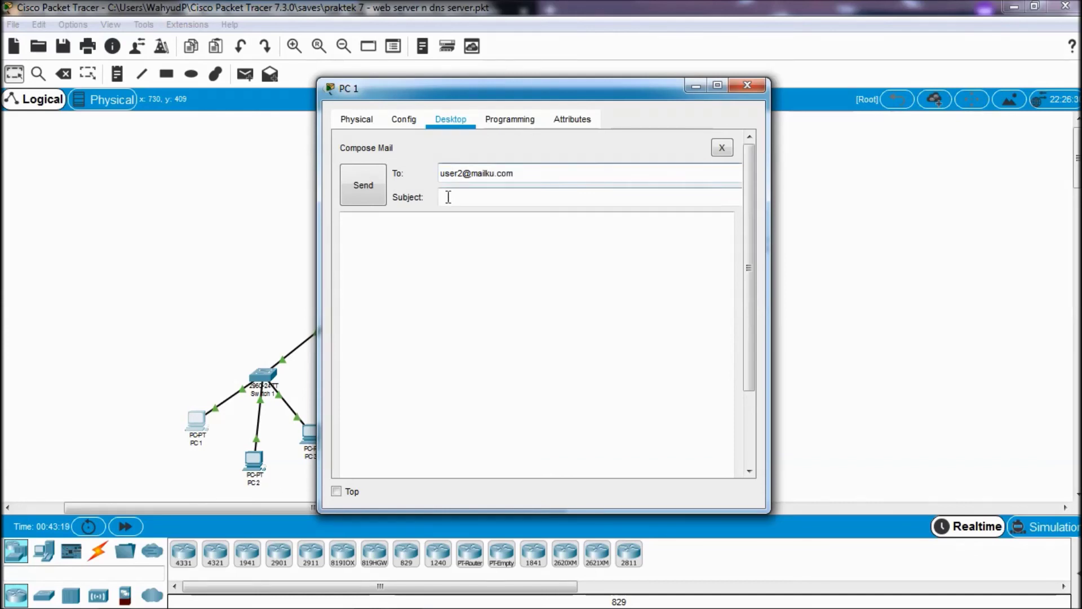
type("coba bray")
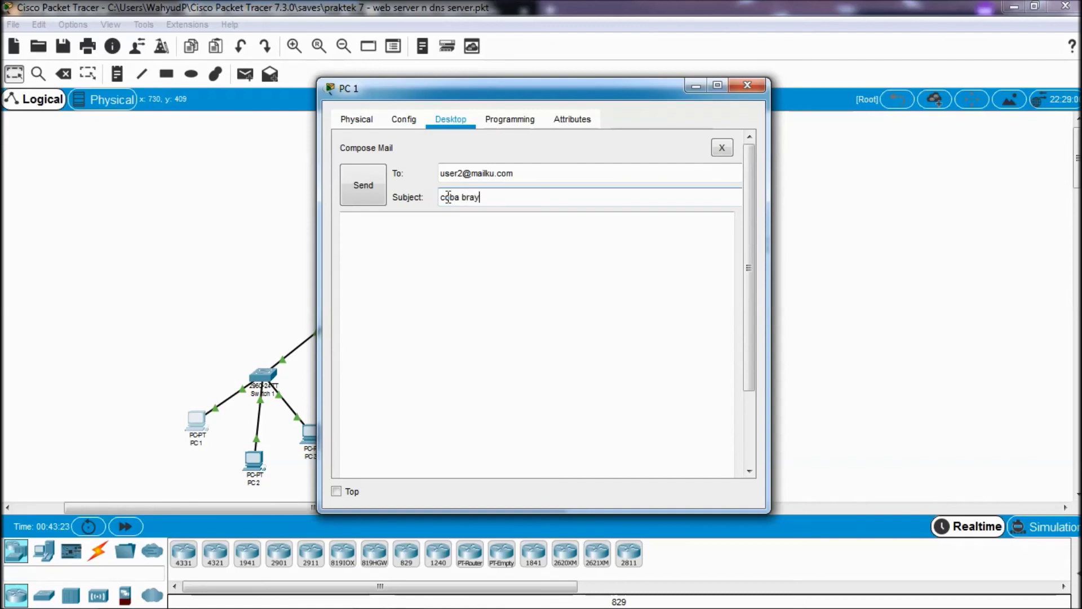
left_click(428, 286)
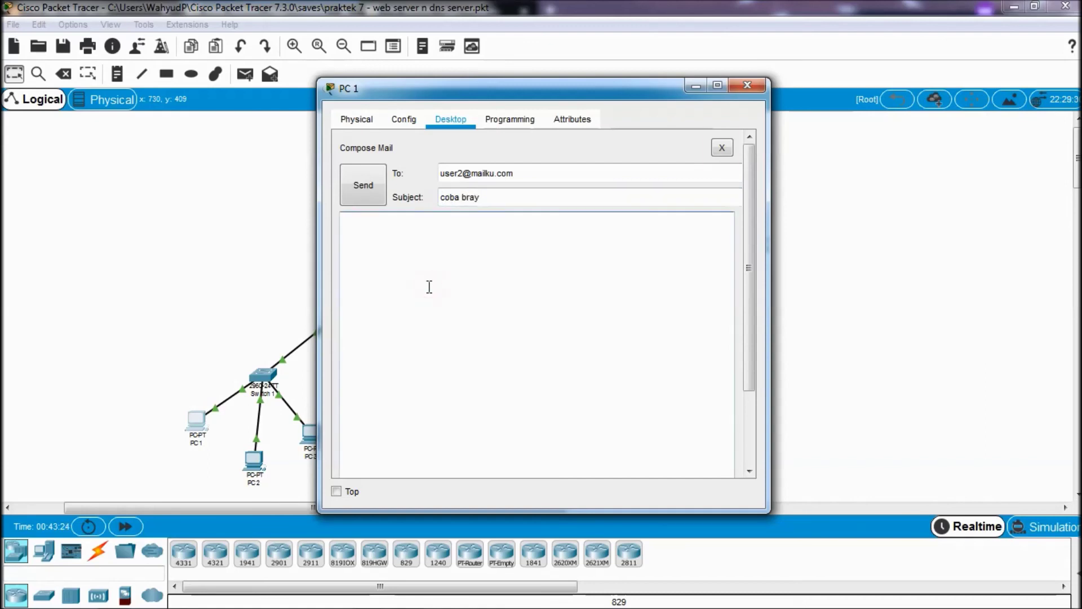
type("witing tresno jalaran soko kulino")
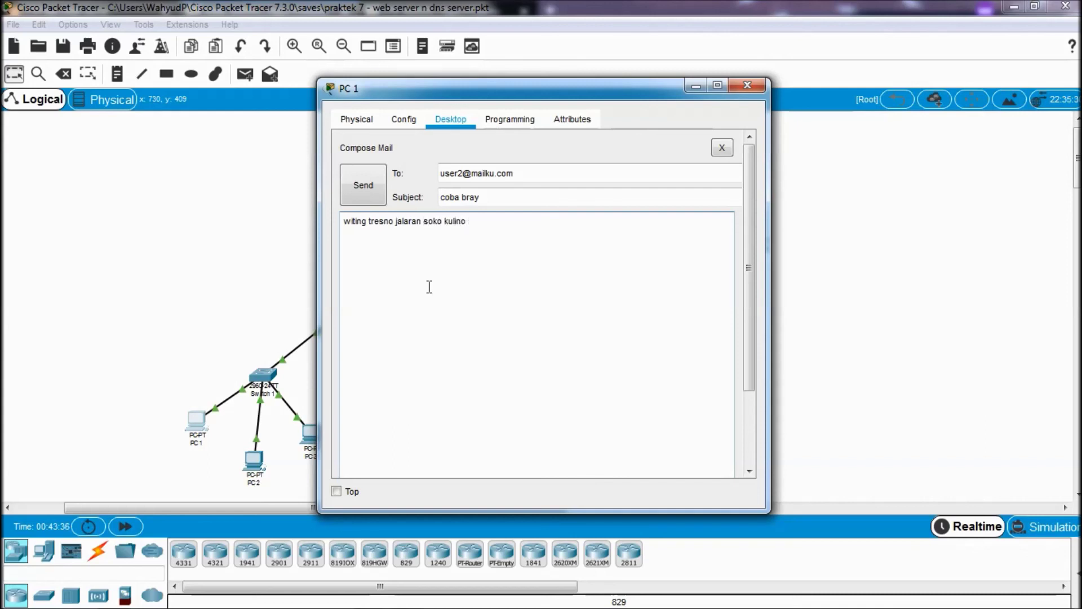
left_click(364, 192)
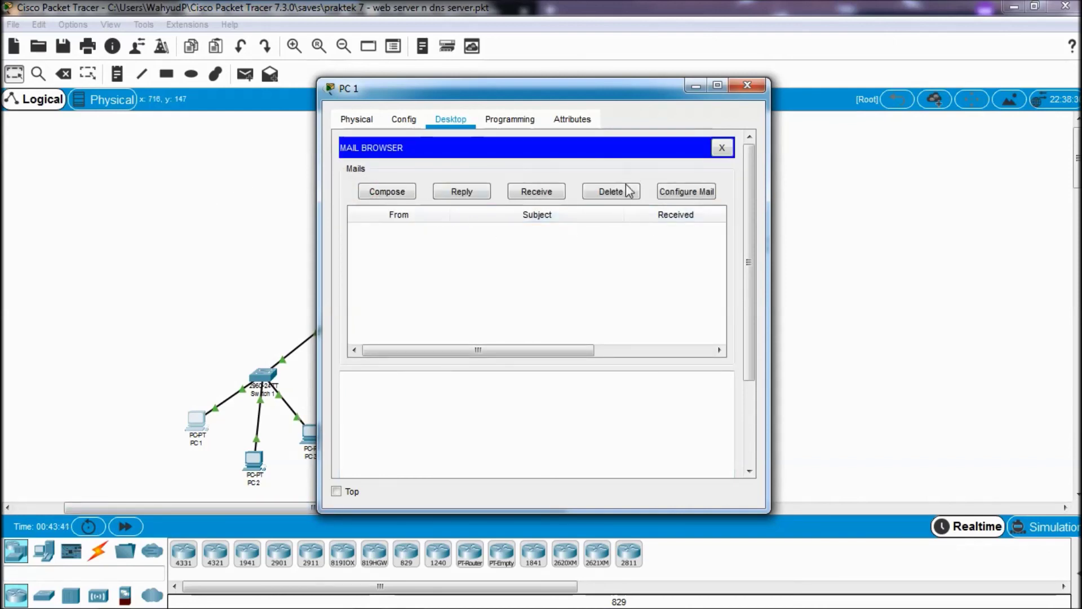
left_click(748, 85)
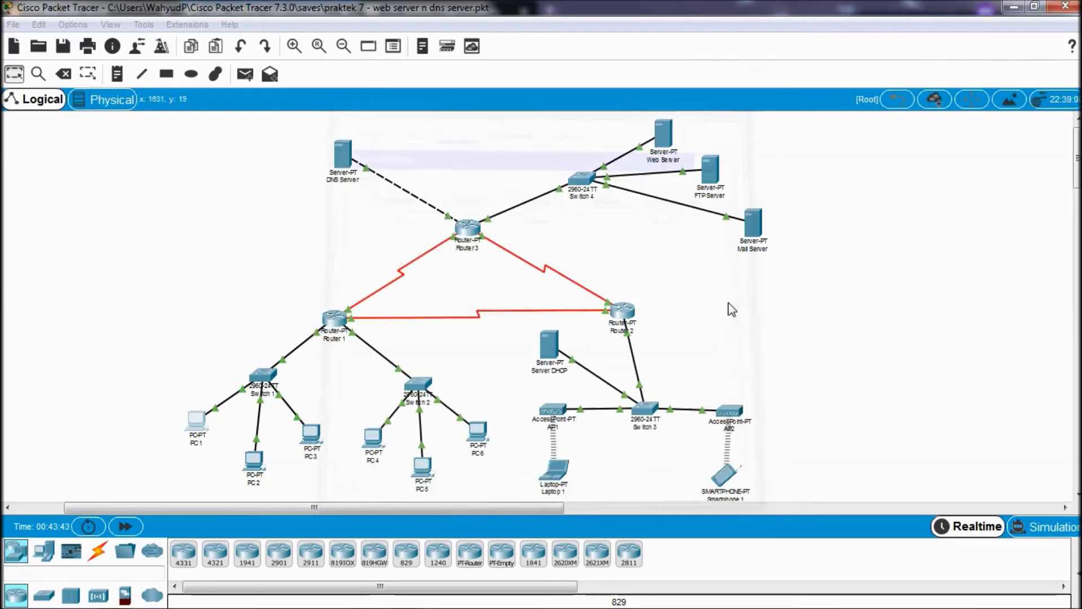
- Scroll through the tutorial's receive-and-reply steps, then return to Packet Tracer and open Laptop 1
left_click(114, 597)
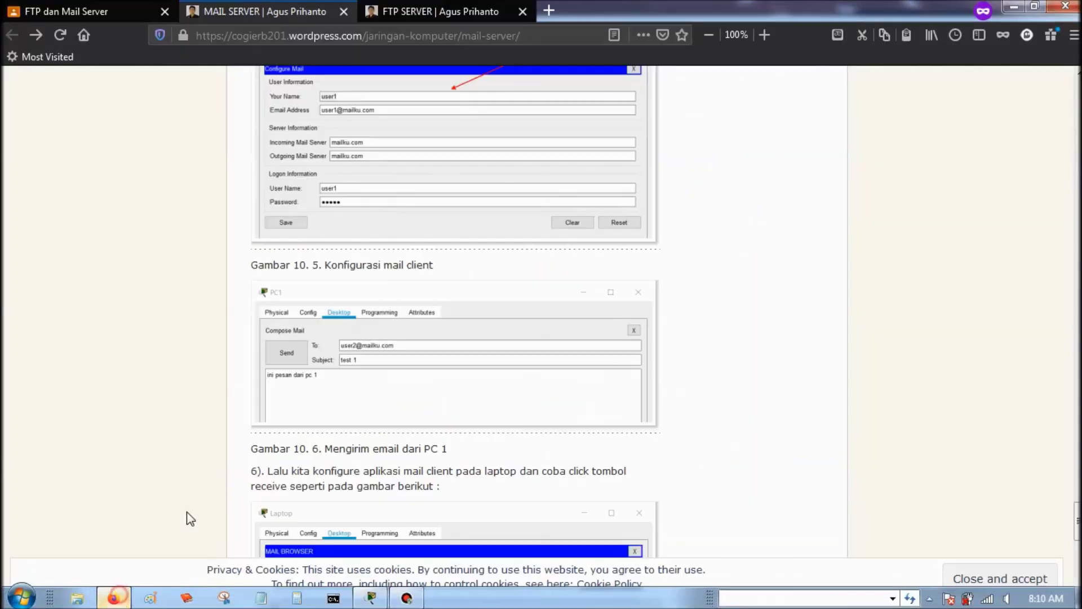
scroll(309, 404, "down", 3)
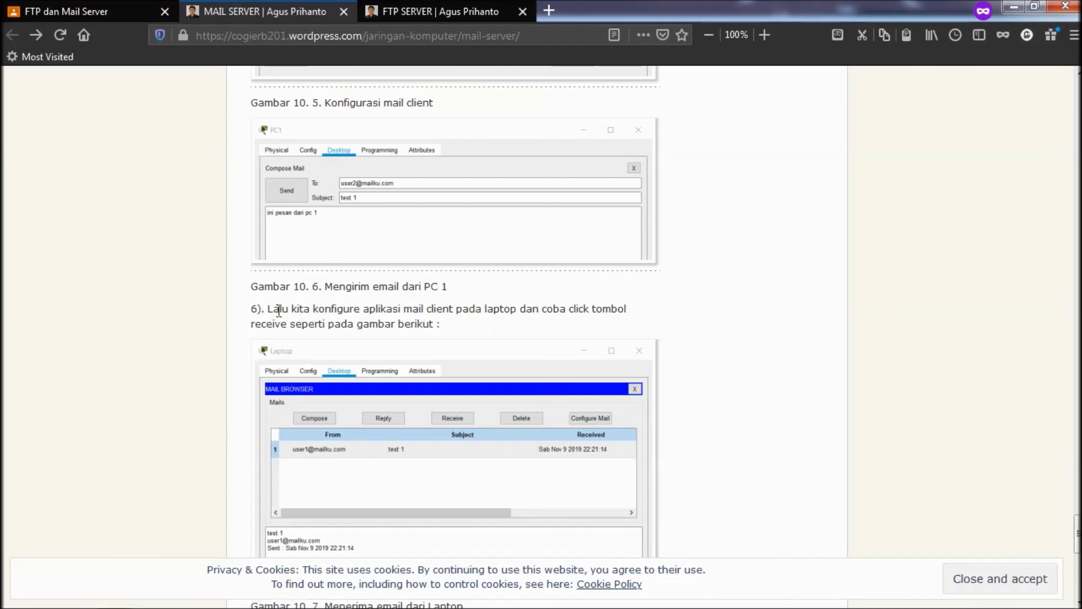
scroll(379, 317, "down", 3)
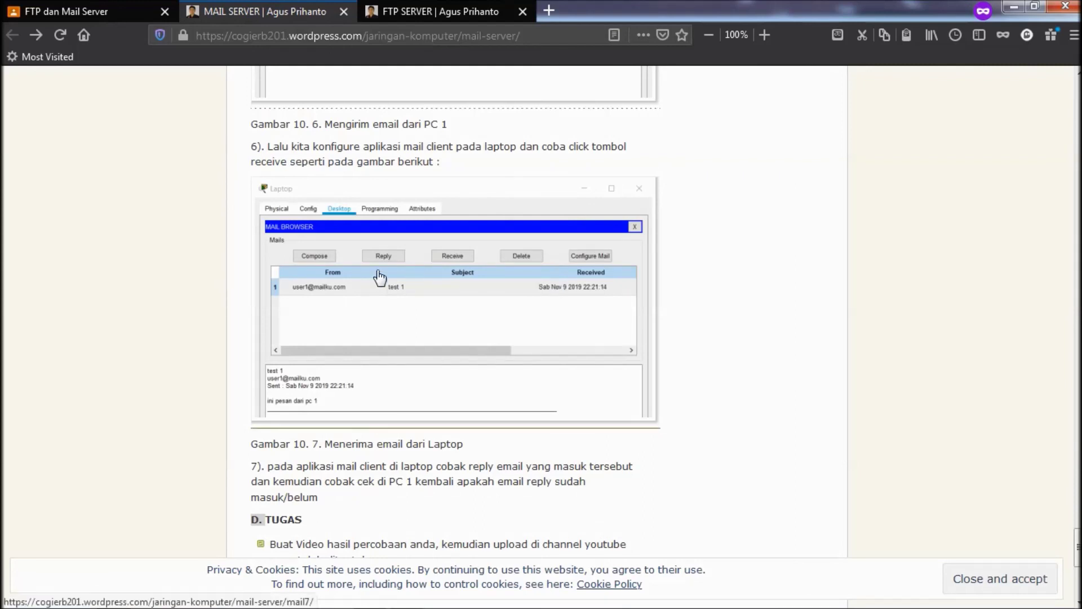
scroll(371, 279, "down", 2)
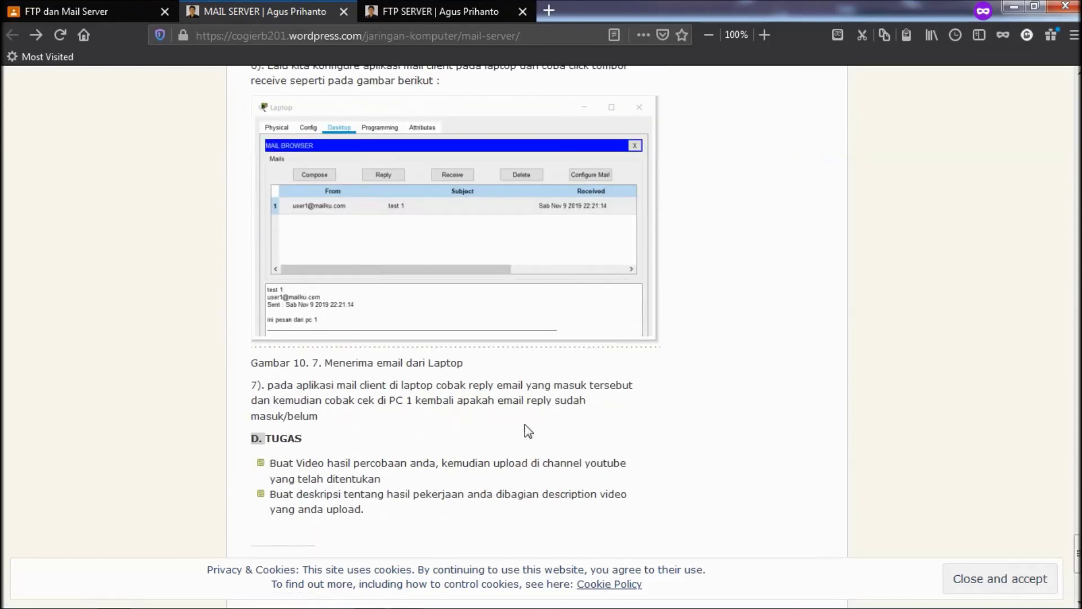
scroll(445, 398, "up", 6)
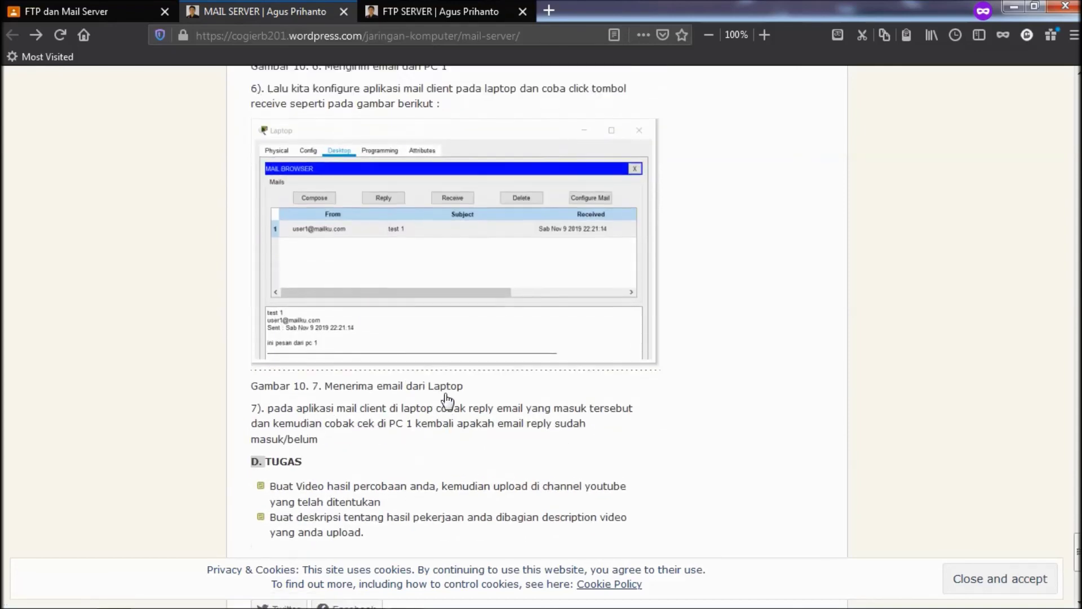
scroll(446, 401, "down", 3)
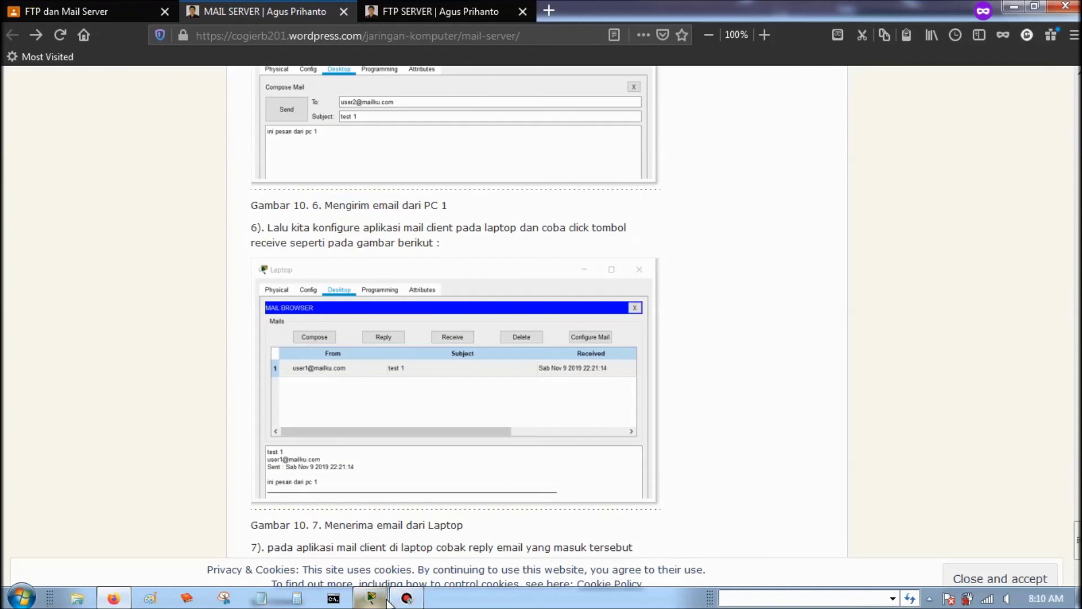
left_click(373, 598)
left_click(552, 466)
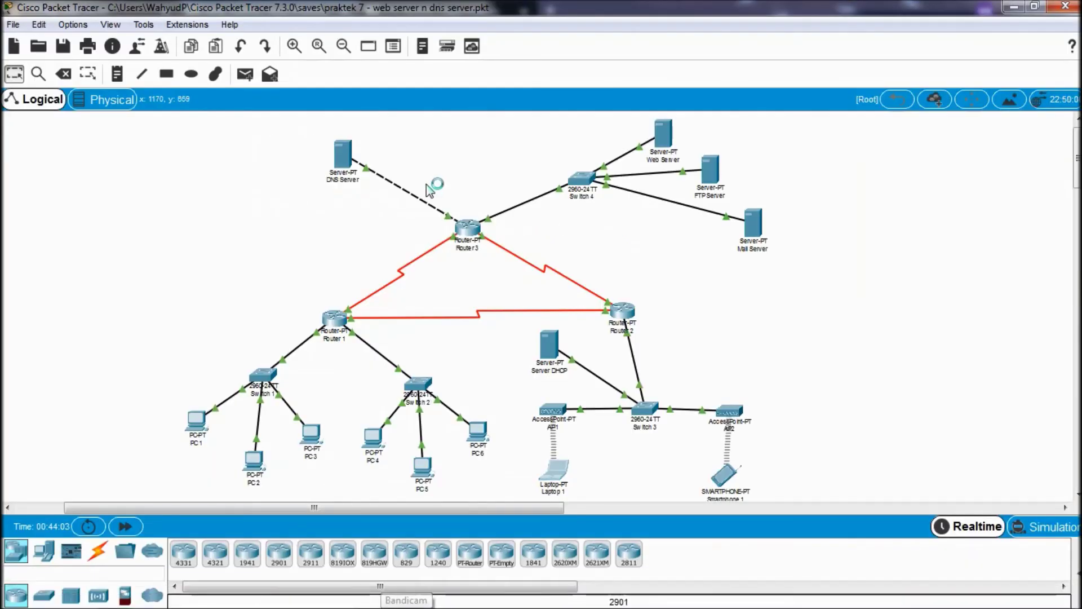
- Receive mail on Laptop 1 and read user1's 'coba bray' email
scroll(421, 295, "down", 2)
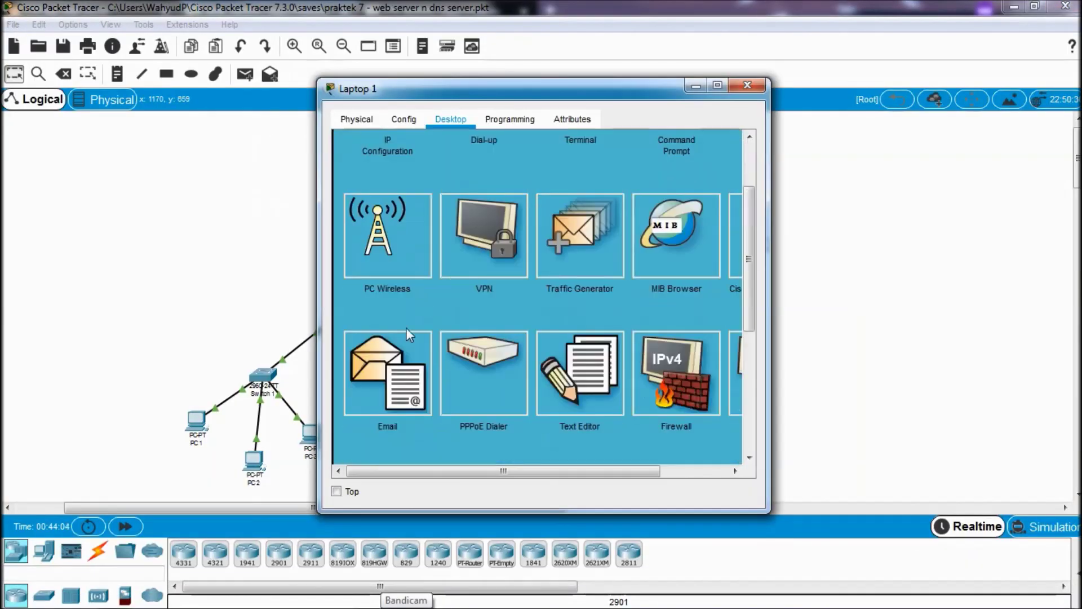
left_click(365, 337)
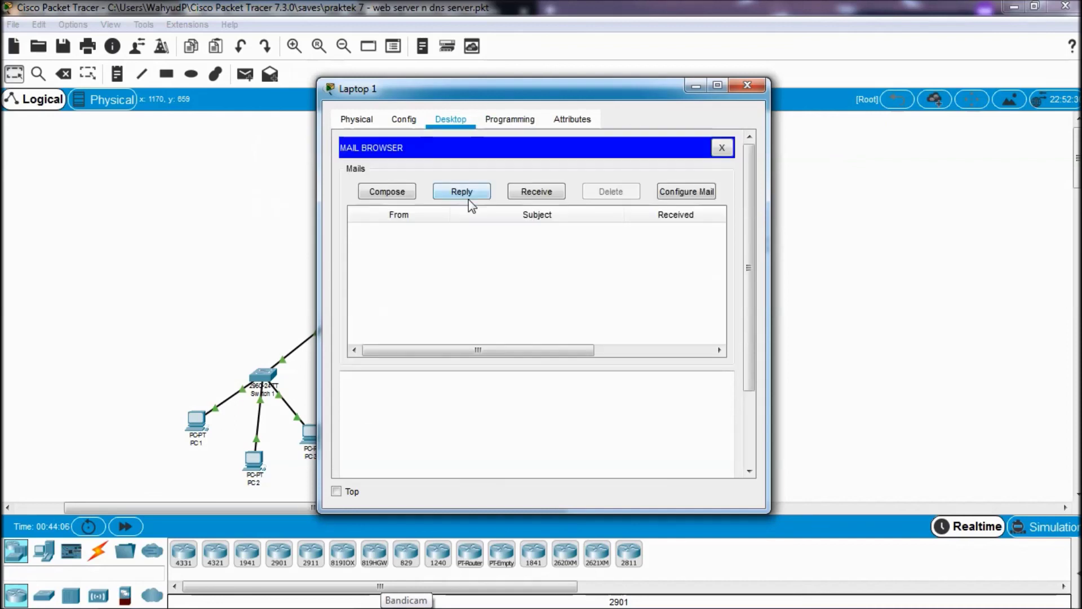
left_click(513, 195)
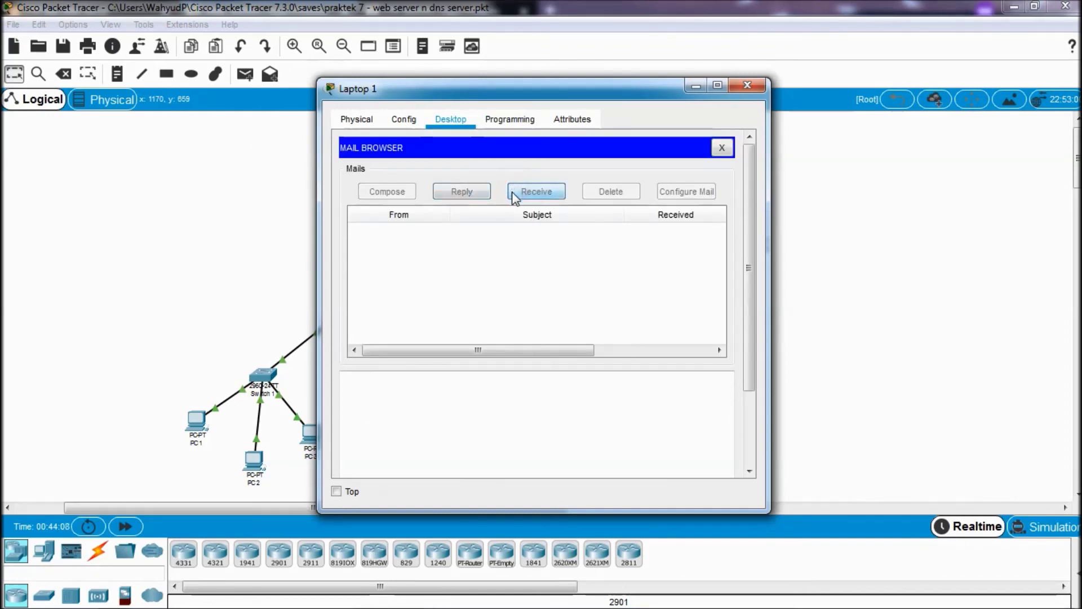
left_click(490, 240)
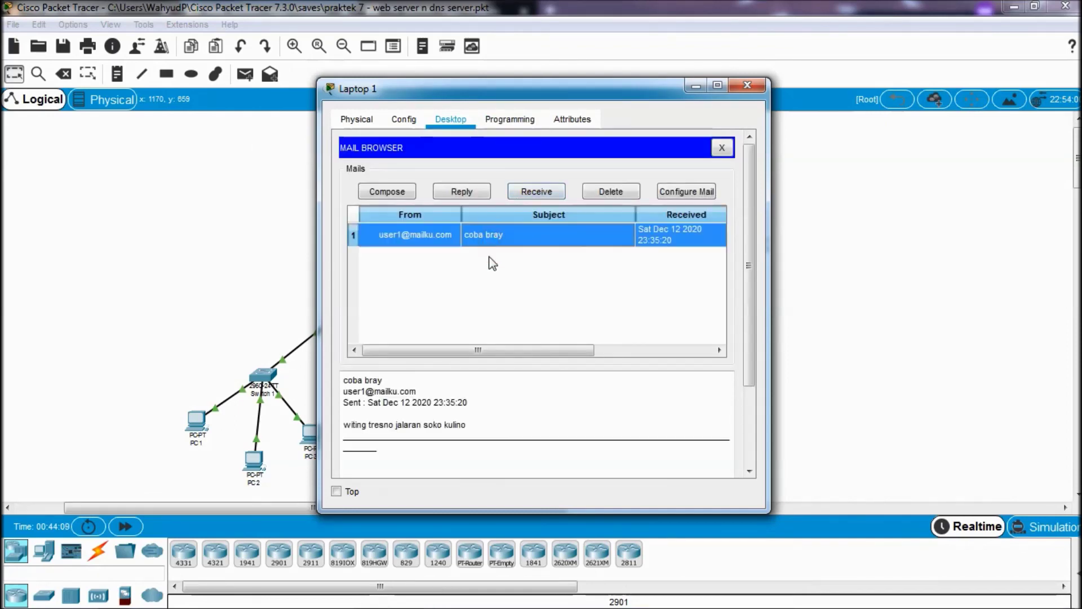
scroll(460, 383, "down", 3)
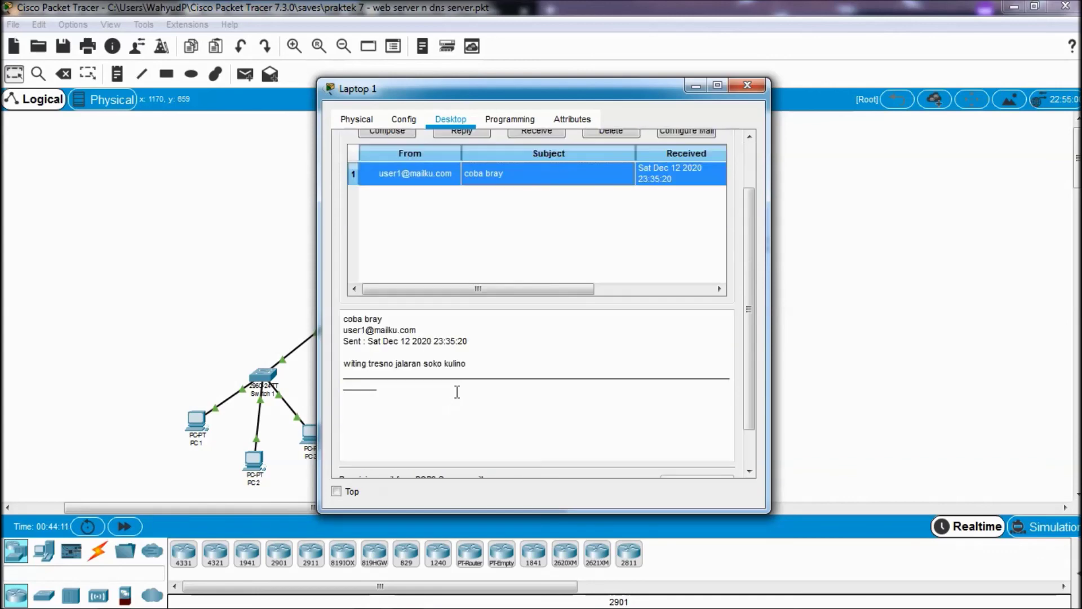
scroll(473, 369, "up", 3)
scroll(472, 369, "down", 3)
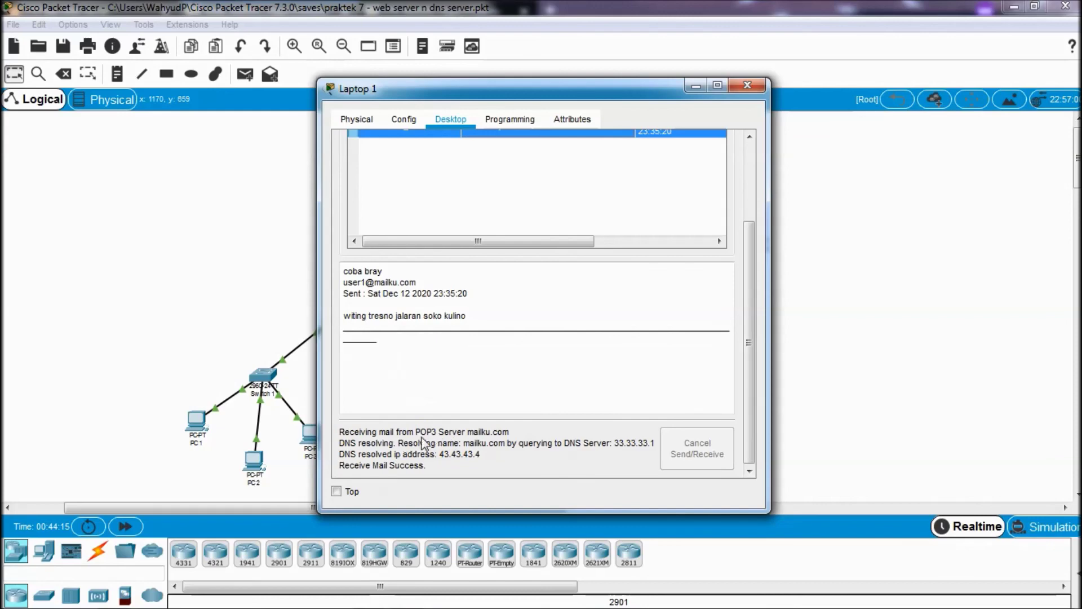
left_click(418, 434)
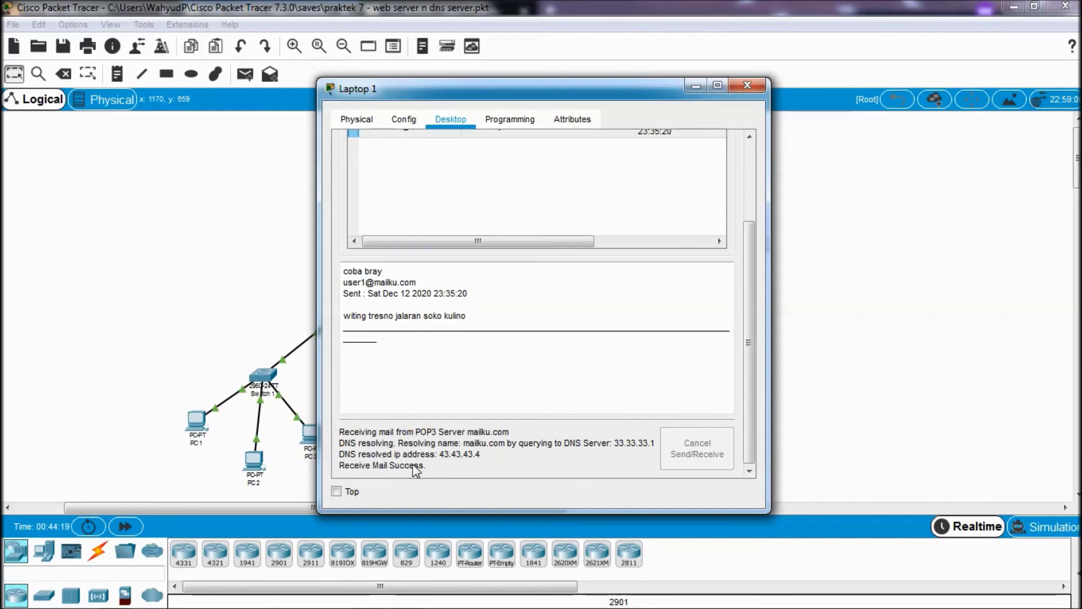
scroll(484, 391, "up", 3)
scroll(485, 390, "down", 3)
scroll(447, 443, "up", 3)
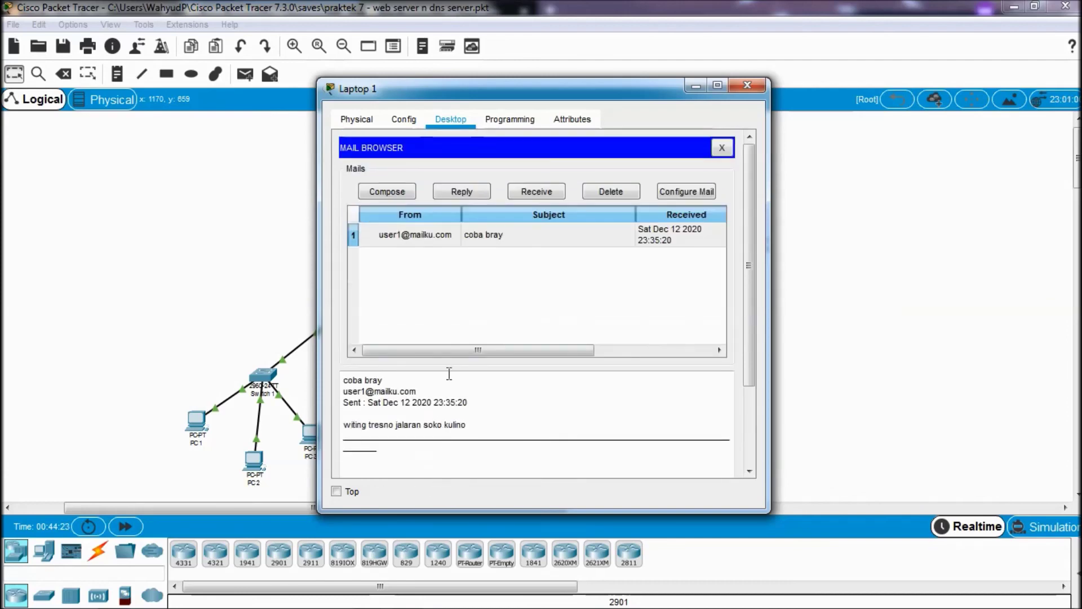
- Reply to the 'coba bray' email with the message 'oke' and send it to user1
left_click(556, 249)
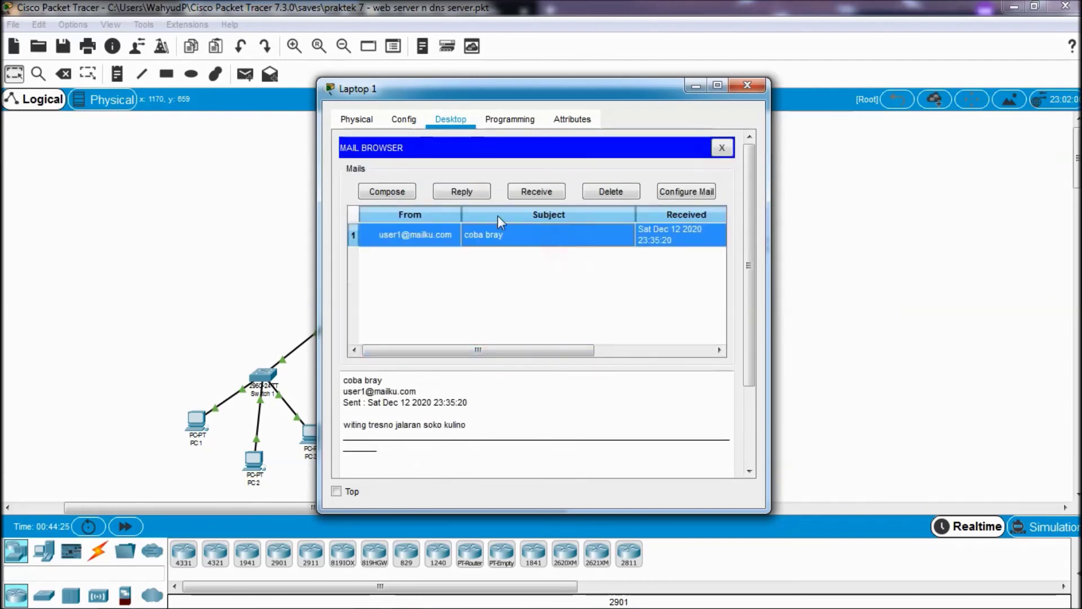
left_click(462, 192)
left_click(431, 261)
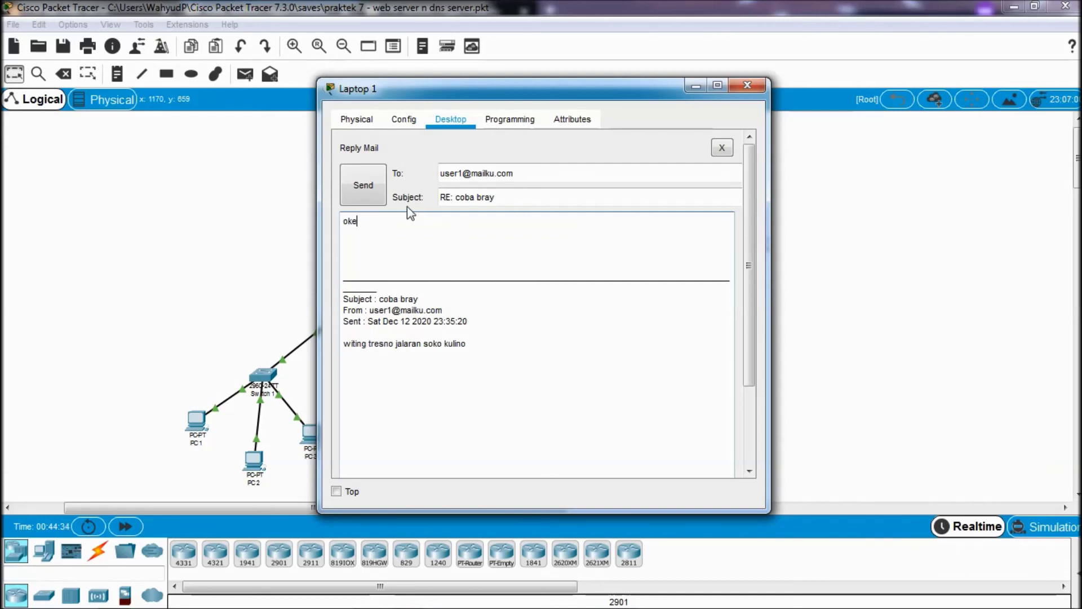
left_click(373, 195)
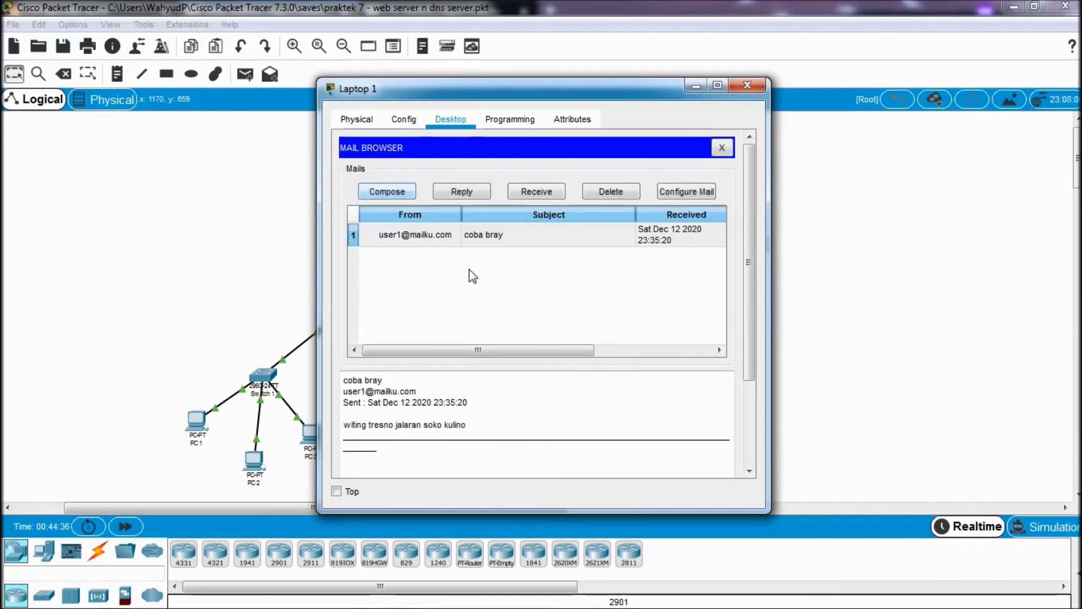
- Switch from Laptop 1 to PC 1's Email client
left_click(748, 85)
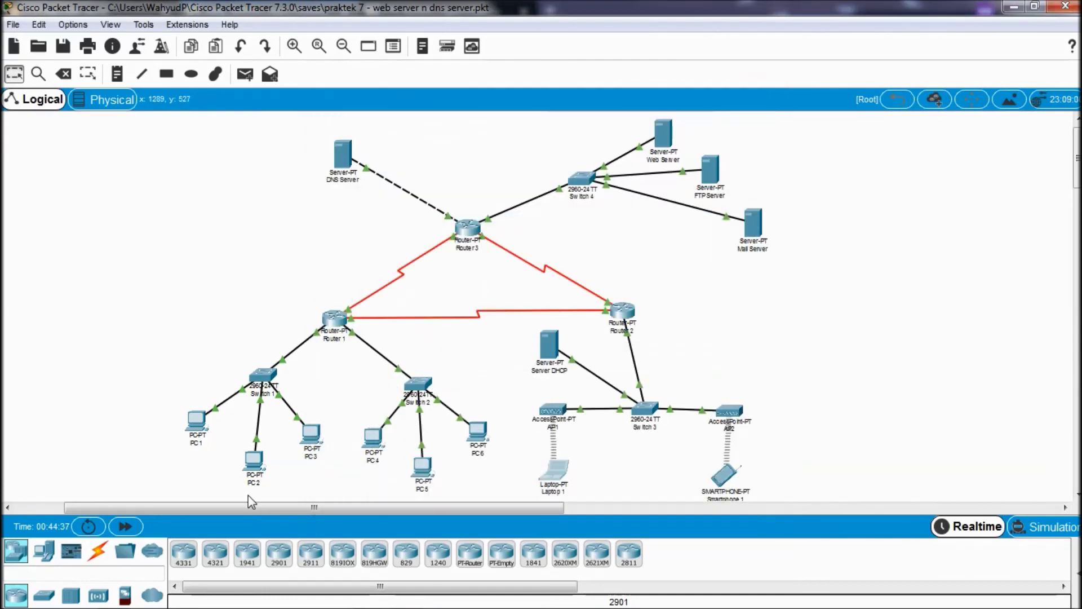
left_click(196, 420)
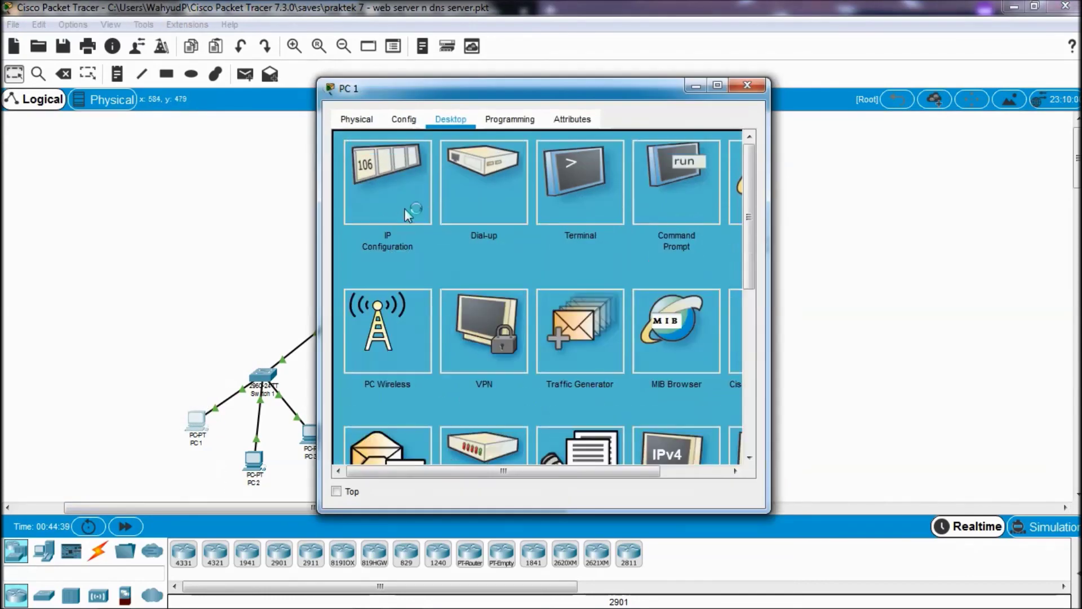
scroll(391, 328, "down", 1)
left_click(386, 420)
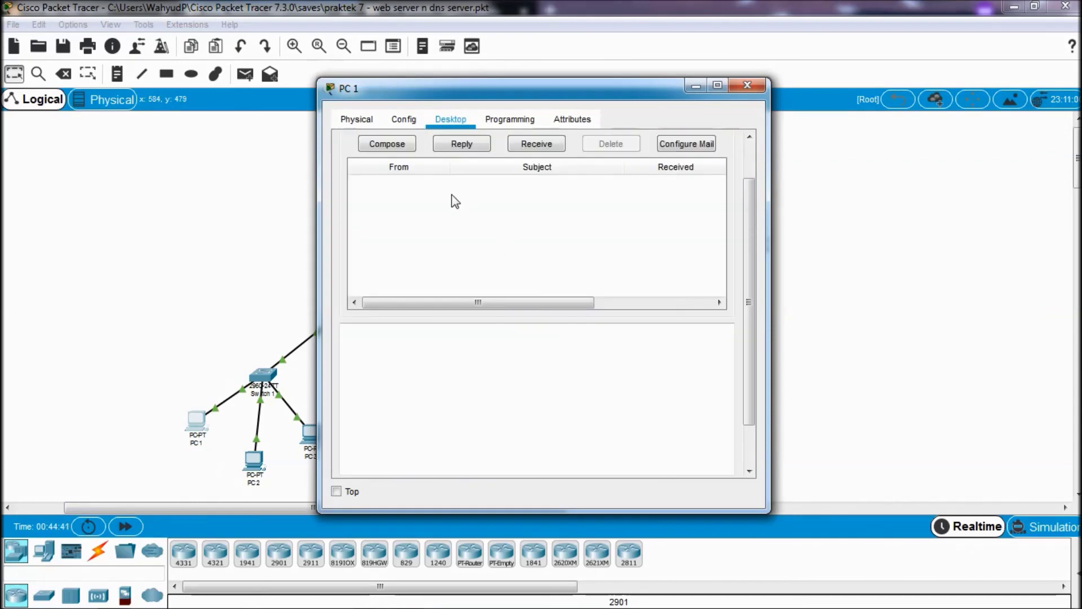
scroll(445, 197, "up", 1)
- Receive and read user2's 'RE: coba bray' reply reading 'oke' on PC 1, then return to the topology
left_click(519, 194)
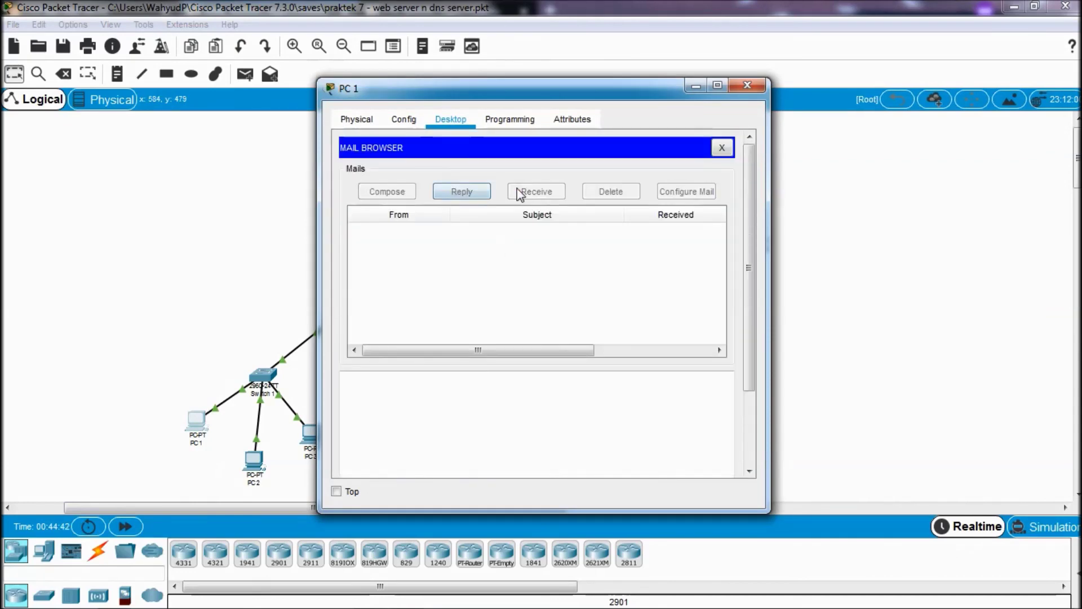
left_click(516, 234)
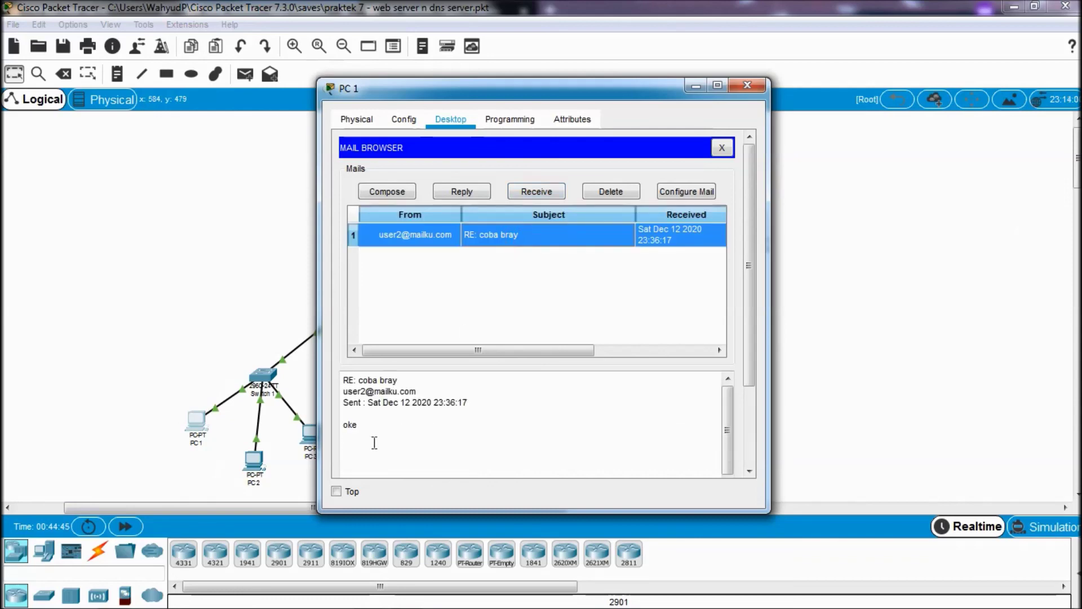
left_click(369, 449)
left_click_drag(369, 448, 341, 409)
left_click(367, 425)
scroll(372, 405, "down", 5)
scroll(415, 176, "up", 5)
scroll(415, 314, "down", 5)
scroll(419, 317, "up", 5)
scroll(417, 314, "down", 5)
scroll(415, 309, "up", 5)
scroll(430, 280, "down", 5)
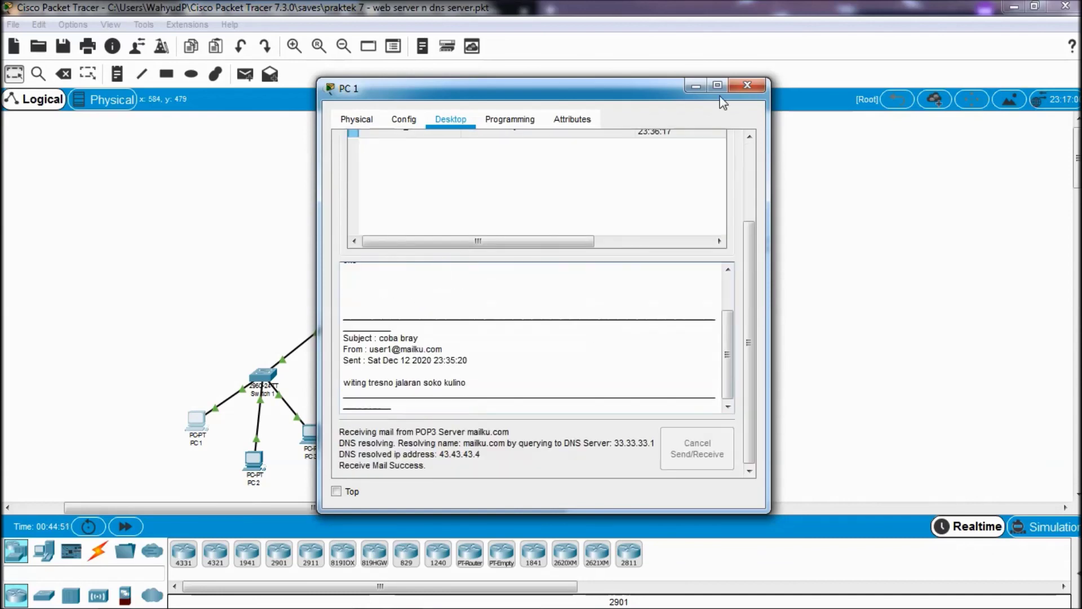
left_click(748, 85)
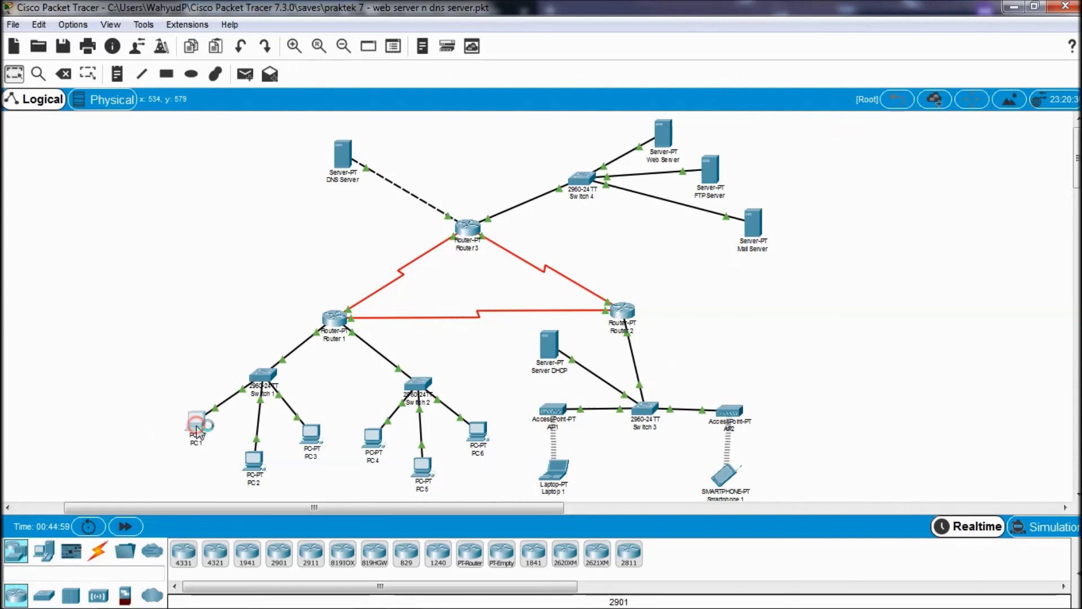
scroll(383, 370, "down", 3)
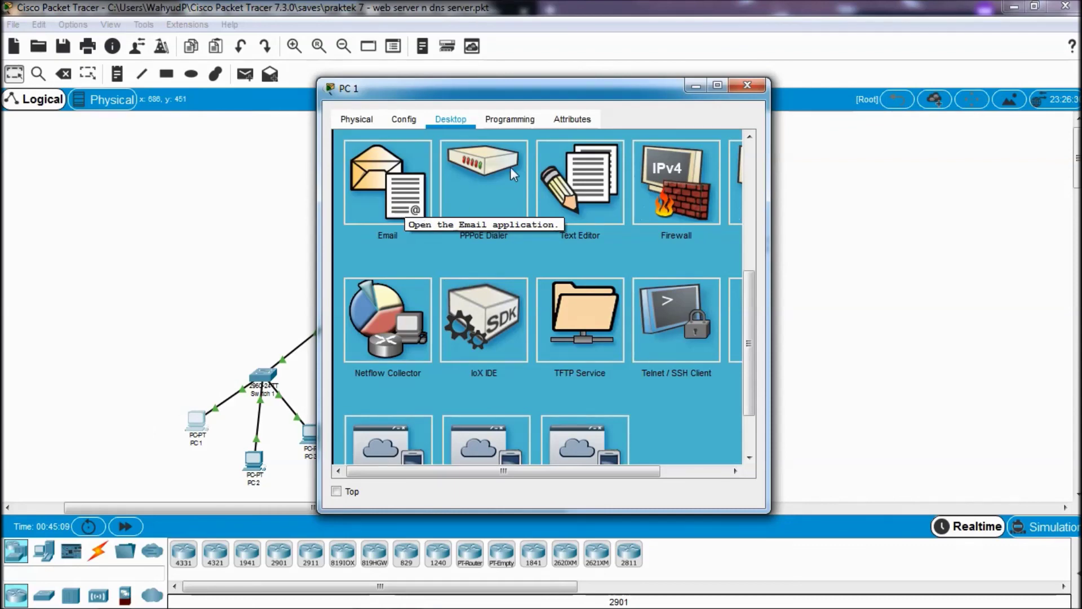
left_click(747, 87)
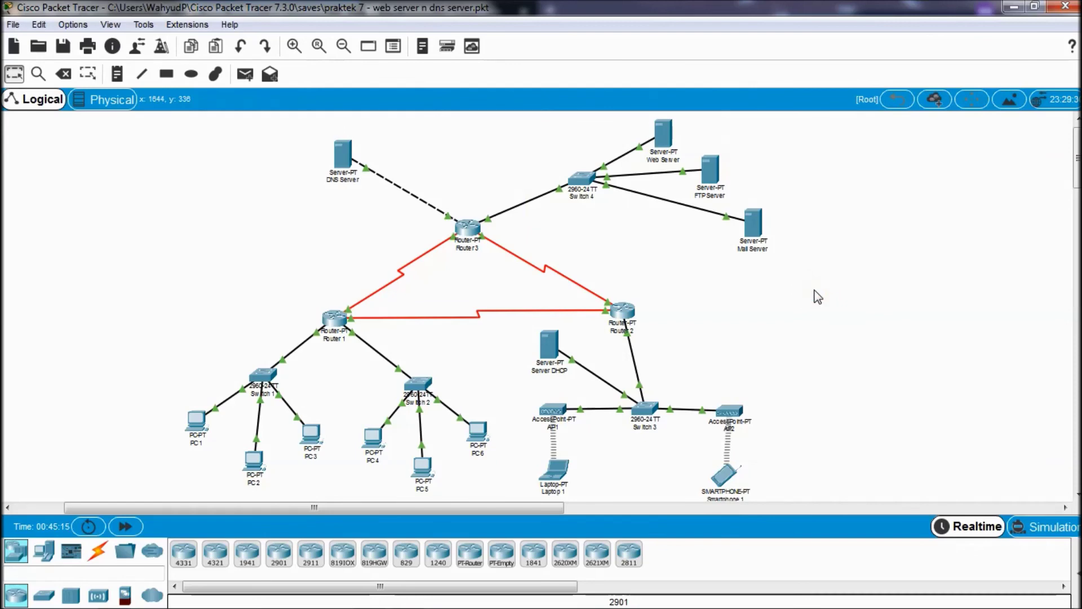
scroll(703, 336, "down", 3)
scroll(703, 336, "up", 3)
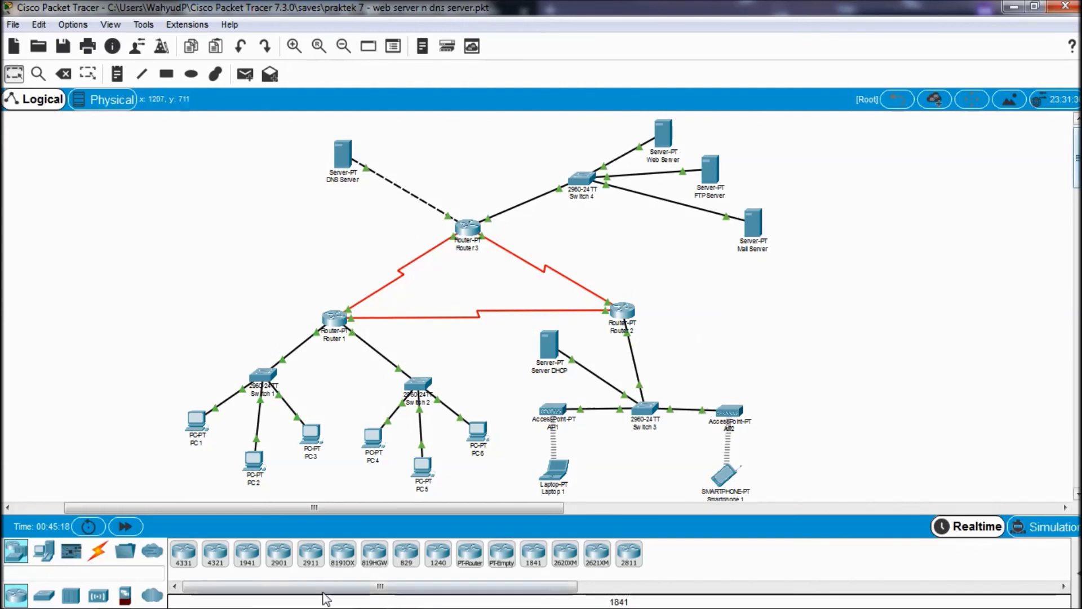